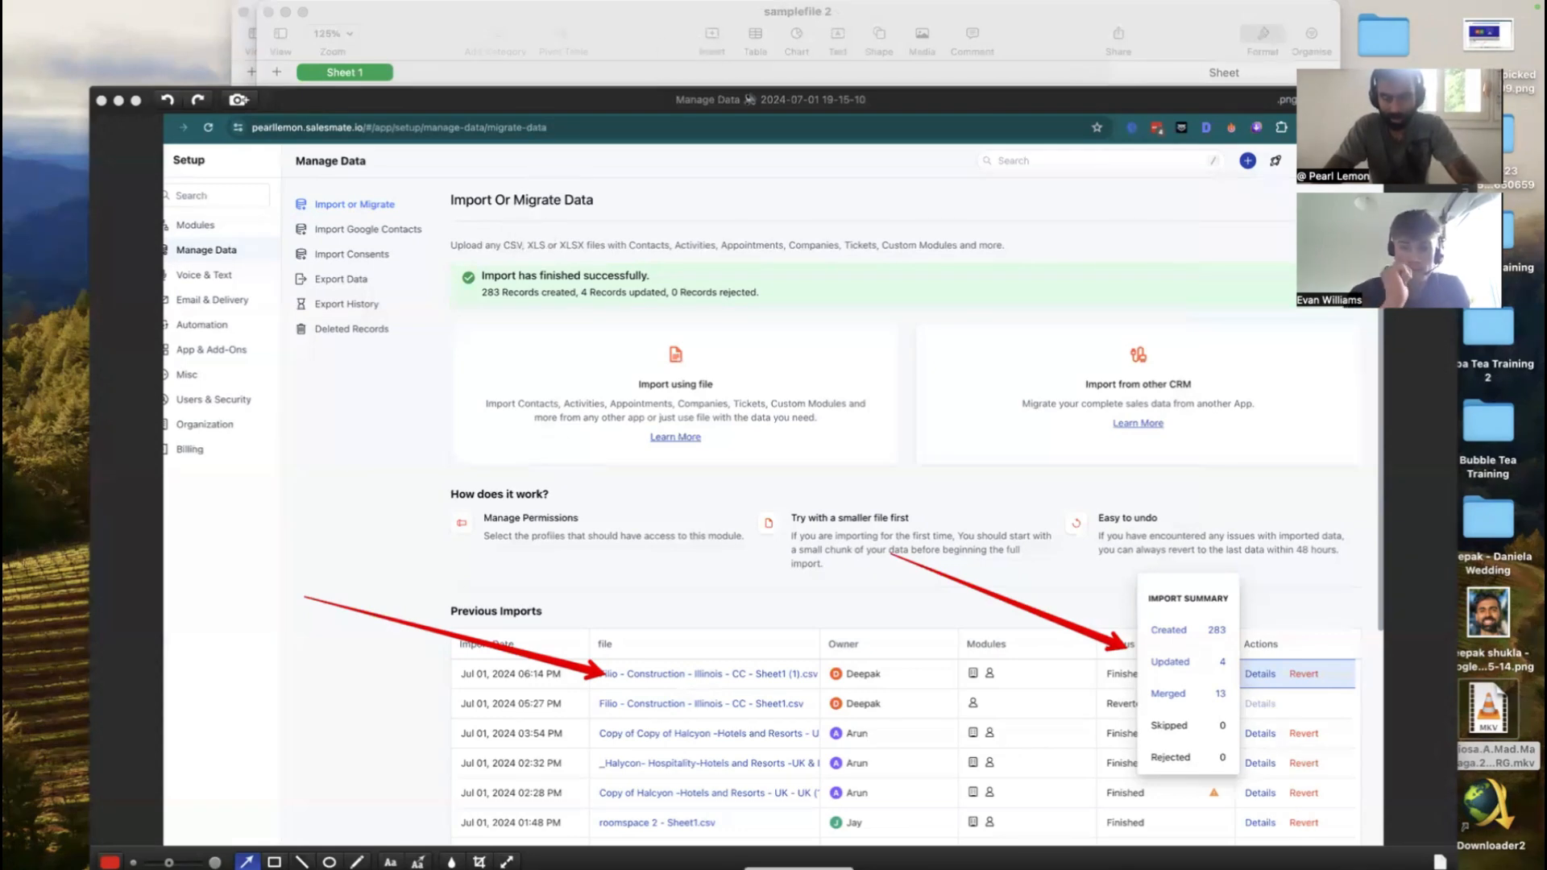
# Switch to Chrome and search Google for "upload call list to salesmate"
pyautogui.rightClick(859, 868)
pyautogui.click(850, 675)
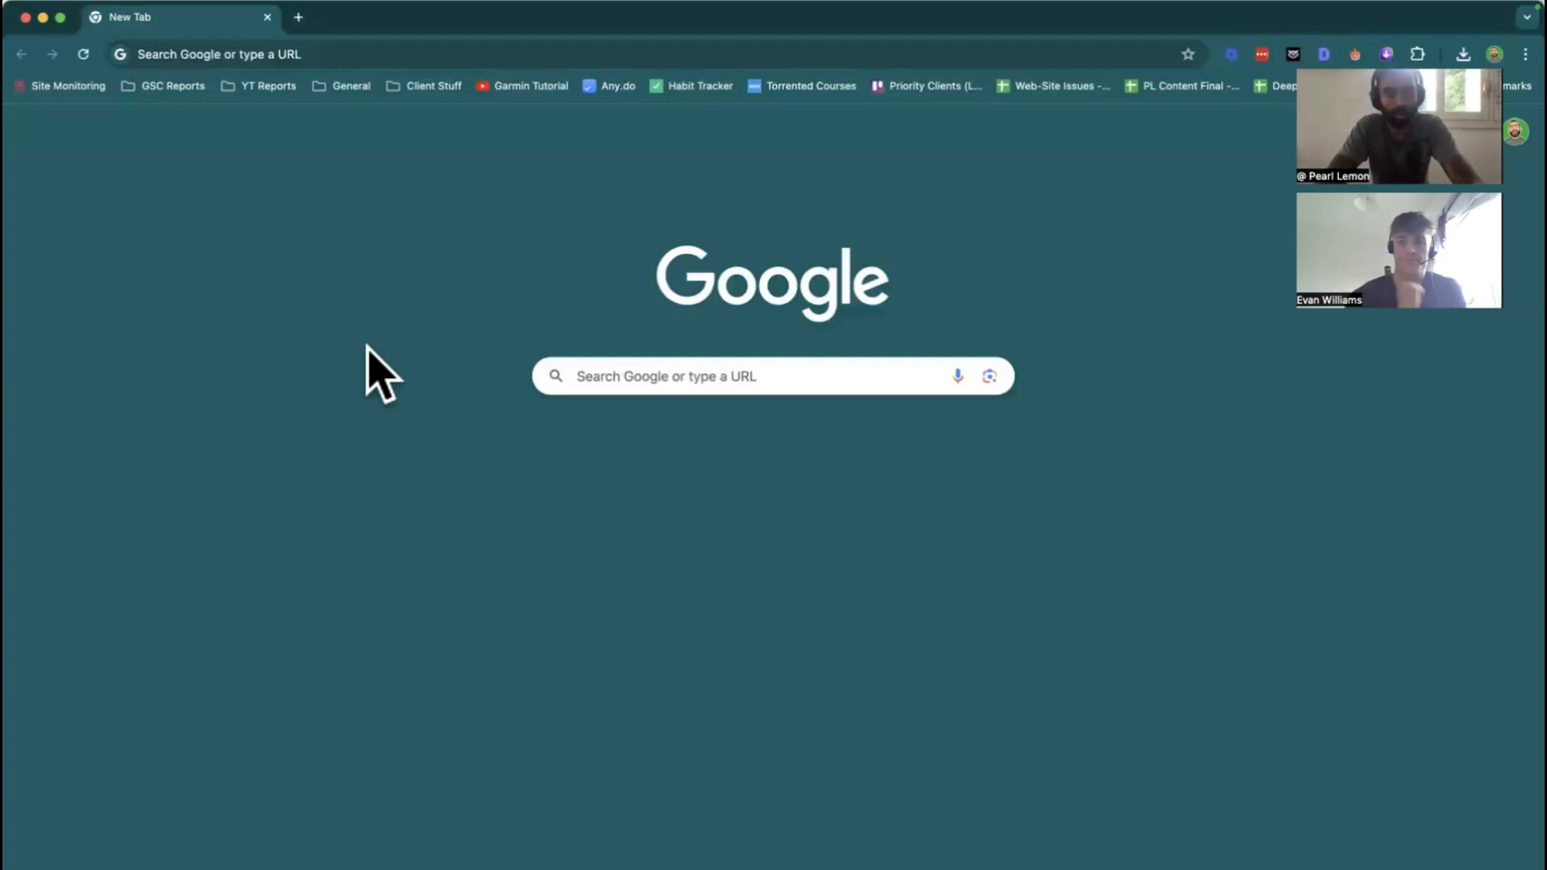
pyautogui.click(229, 54)
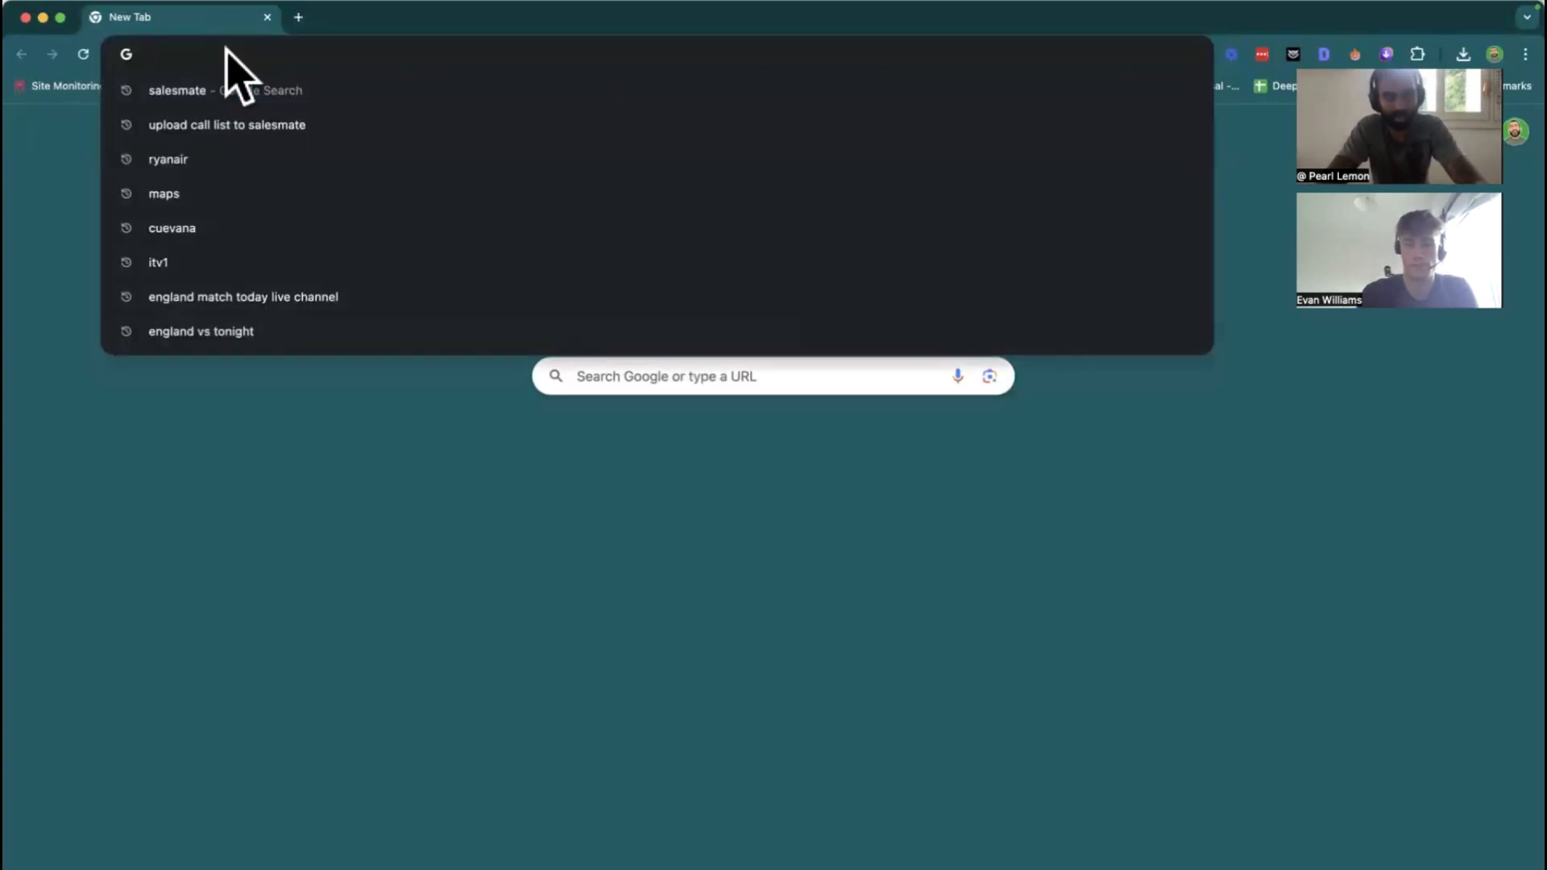
pyautogui.click(272, 131)
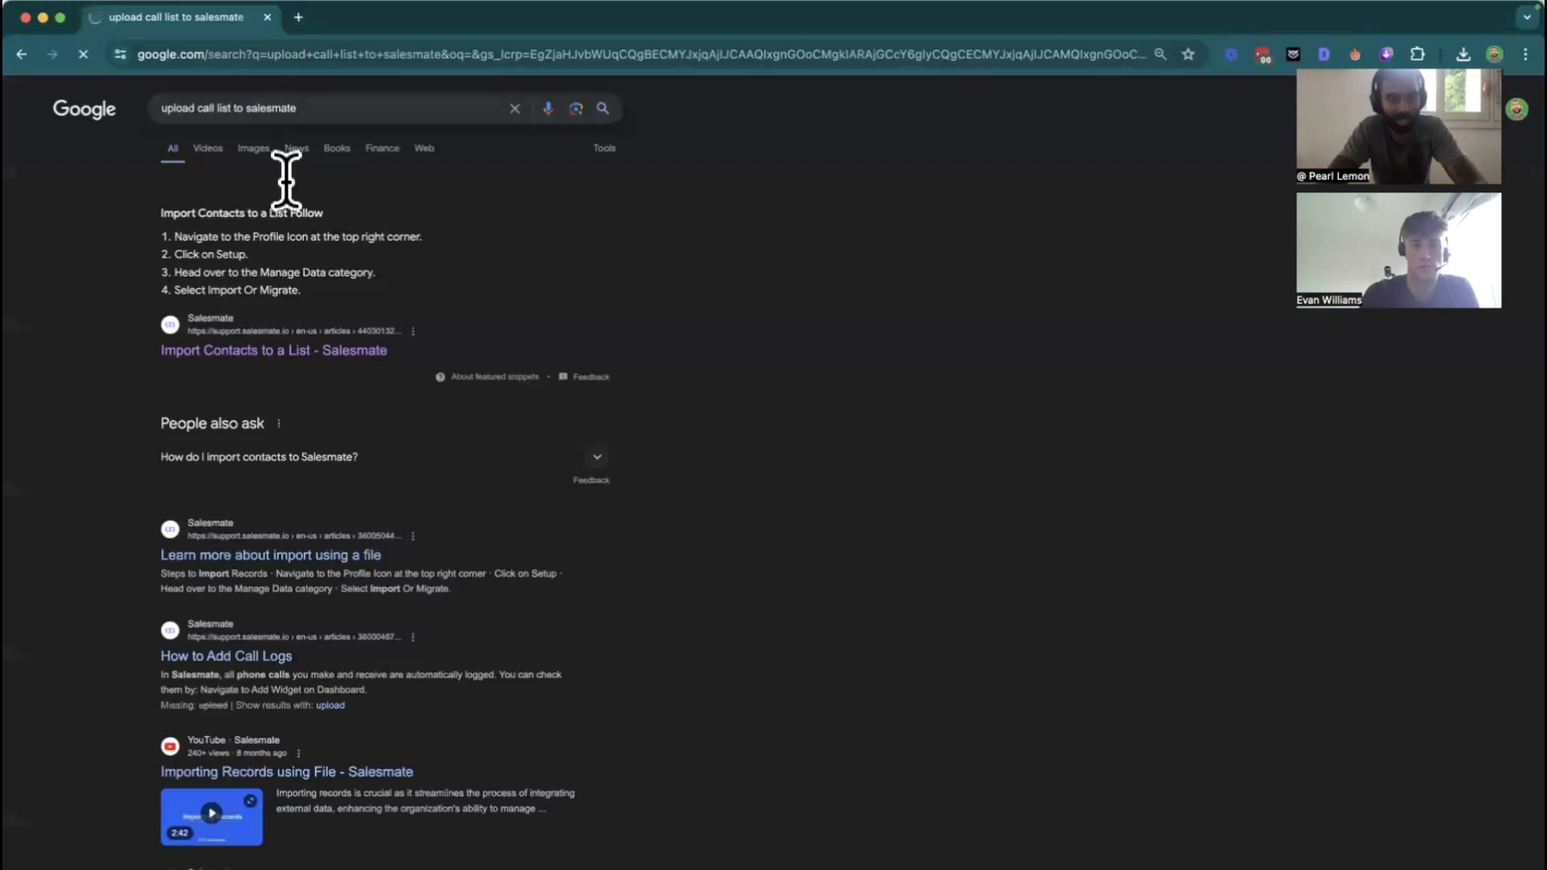
# Open the Salesmate help article "Import Contacts to a List" and read through its import steps
pyautogui.click(242, 352)
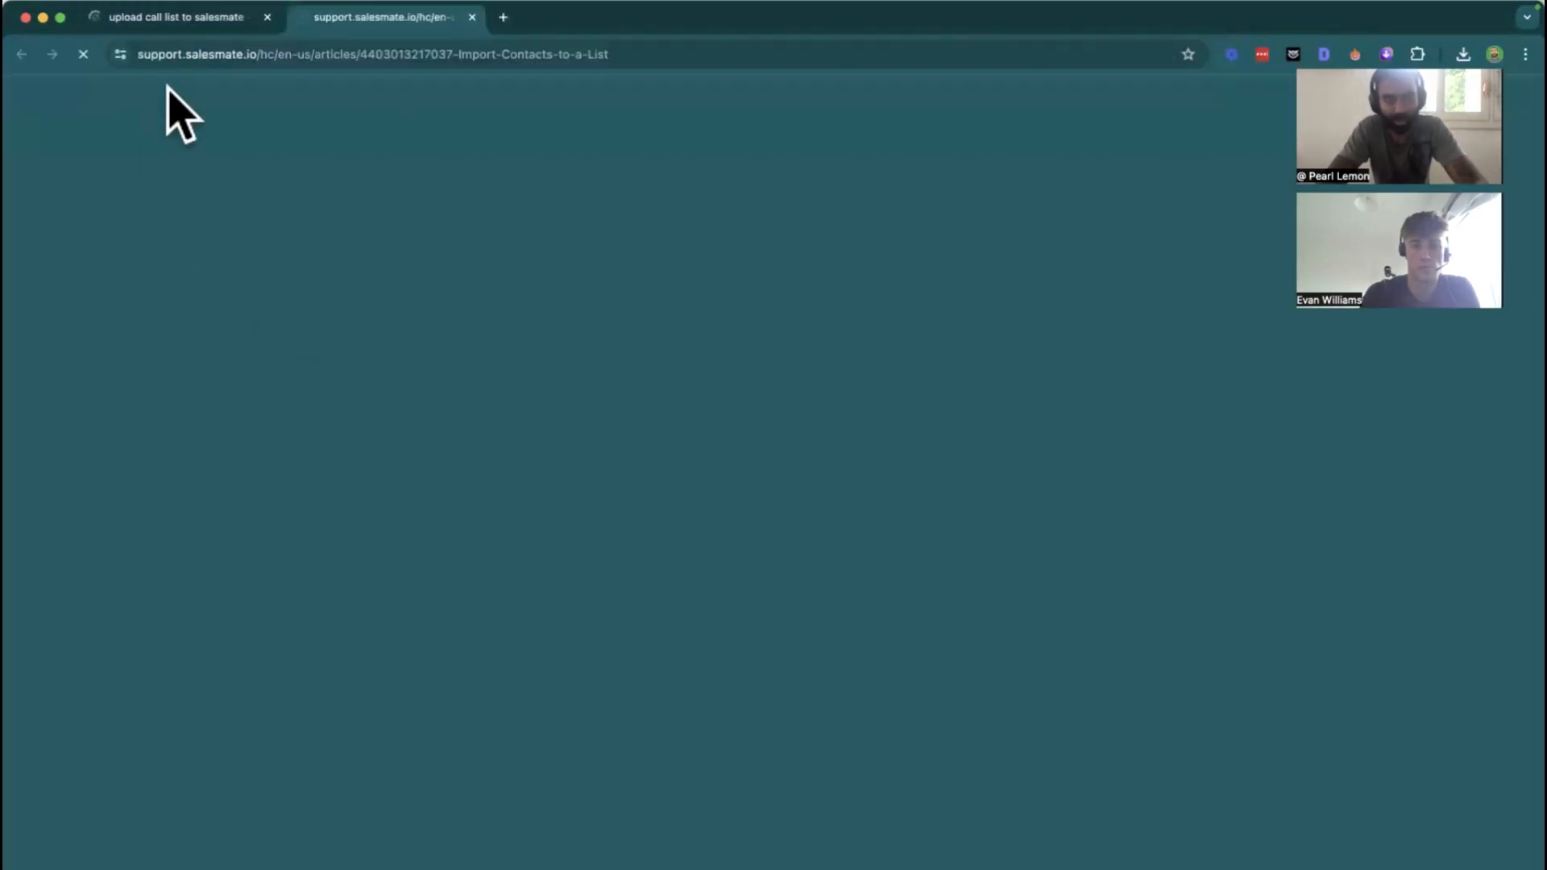
pyautogui.scroll(-5, 714, 669)
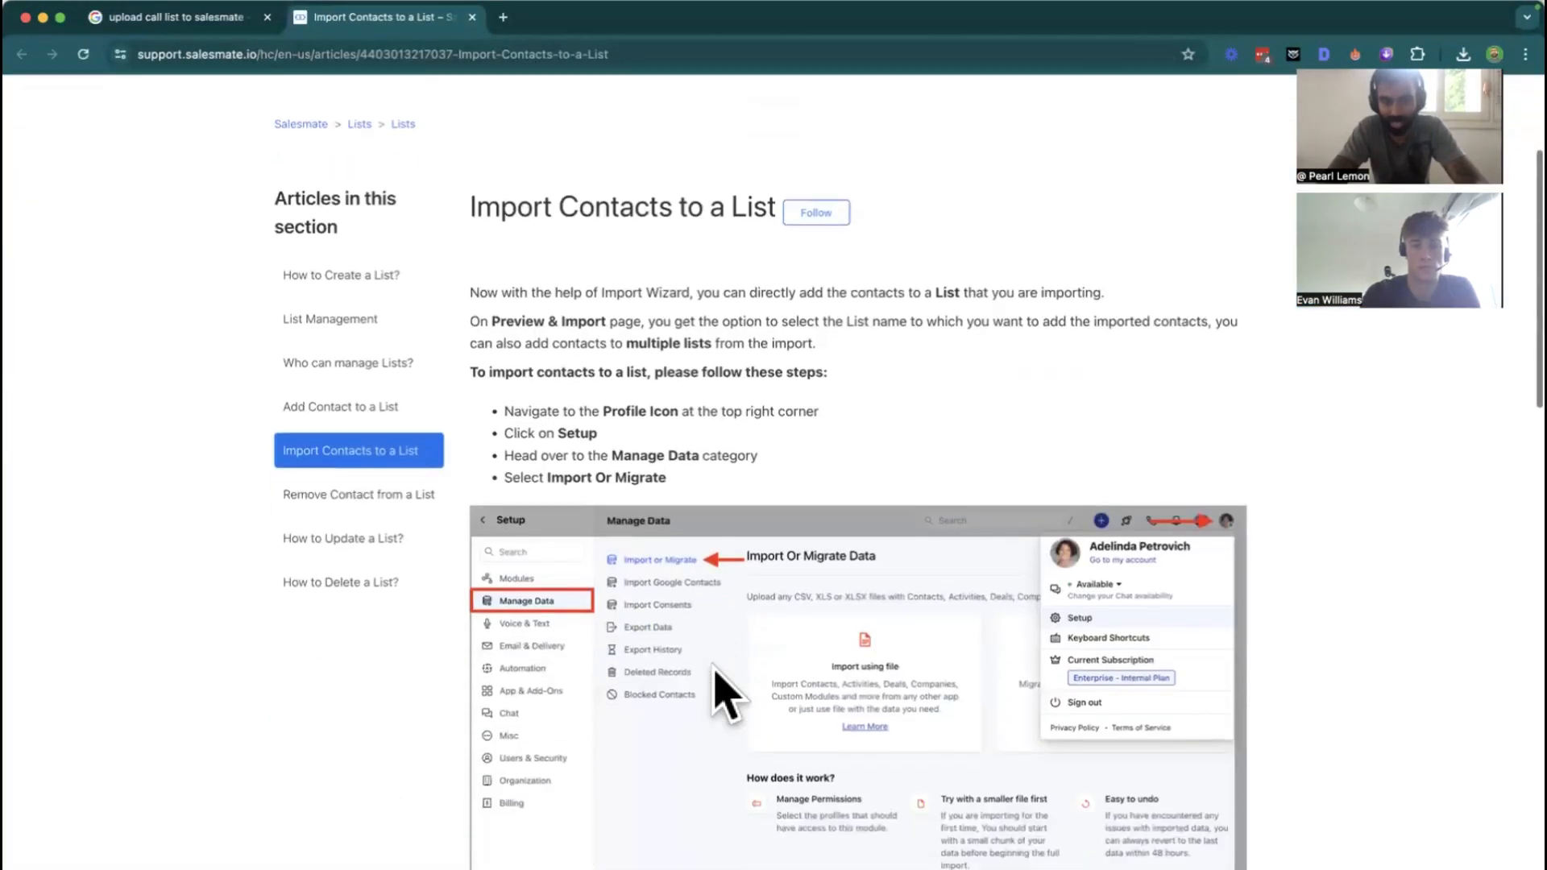
pyautogui.scroll(-4, 680, 390)
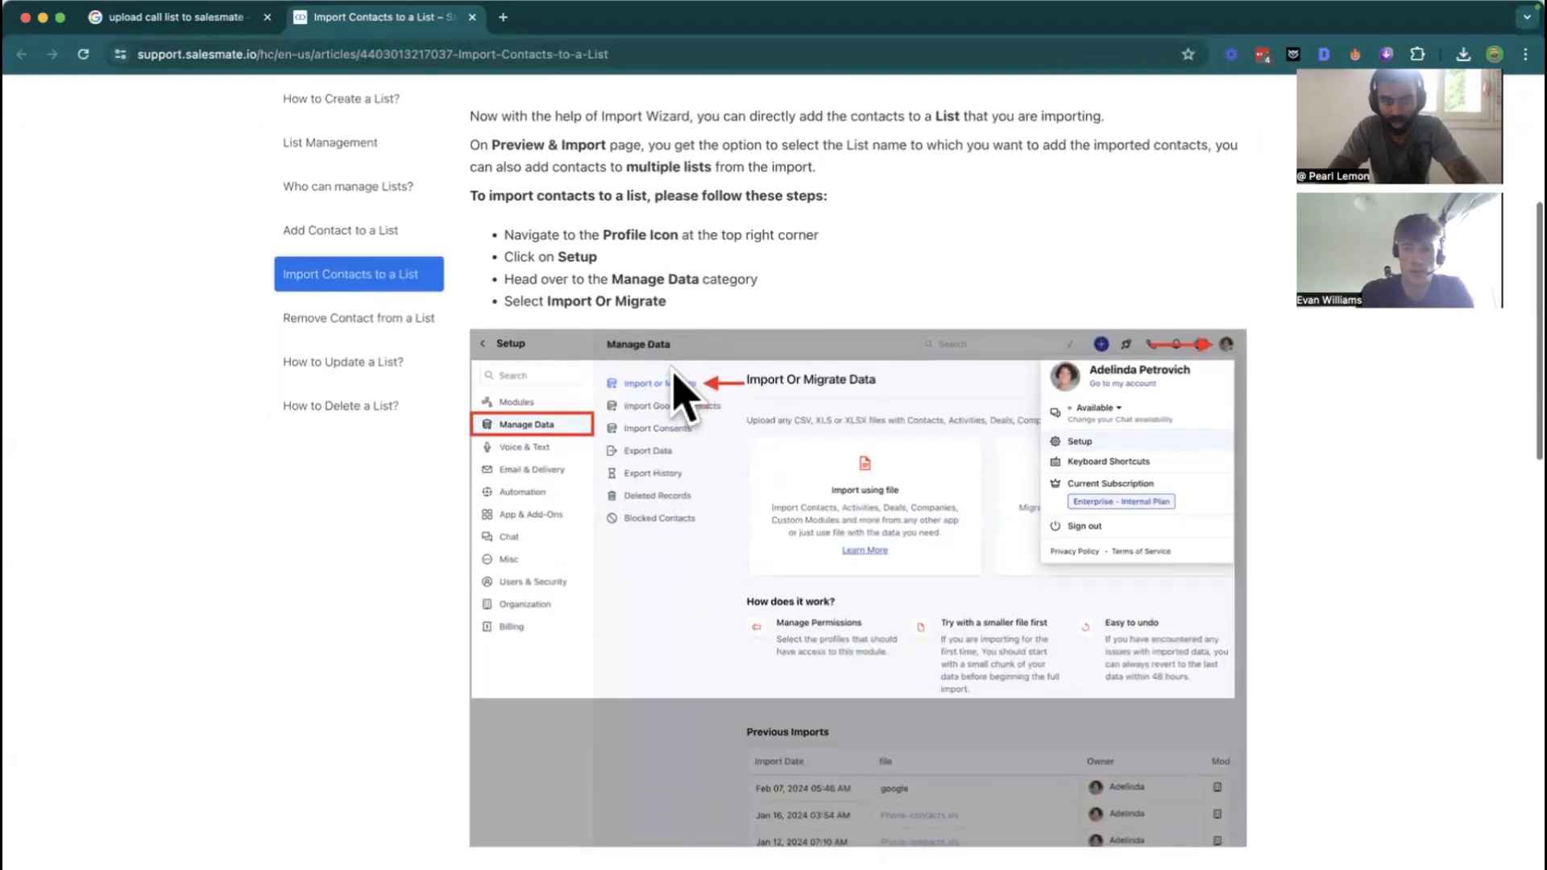
pyautogui.scroll(9, 484, 304)
pyautogui.scroll(-15, 610, 806)
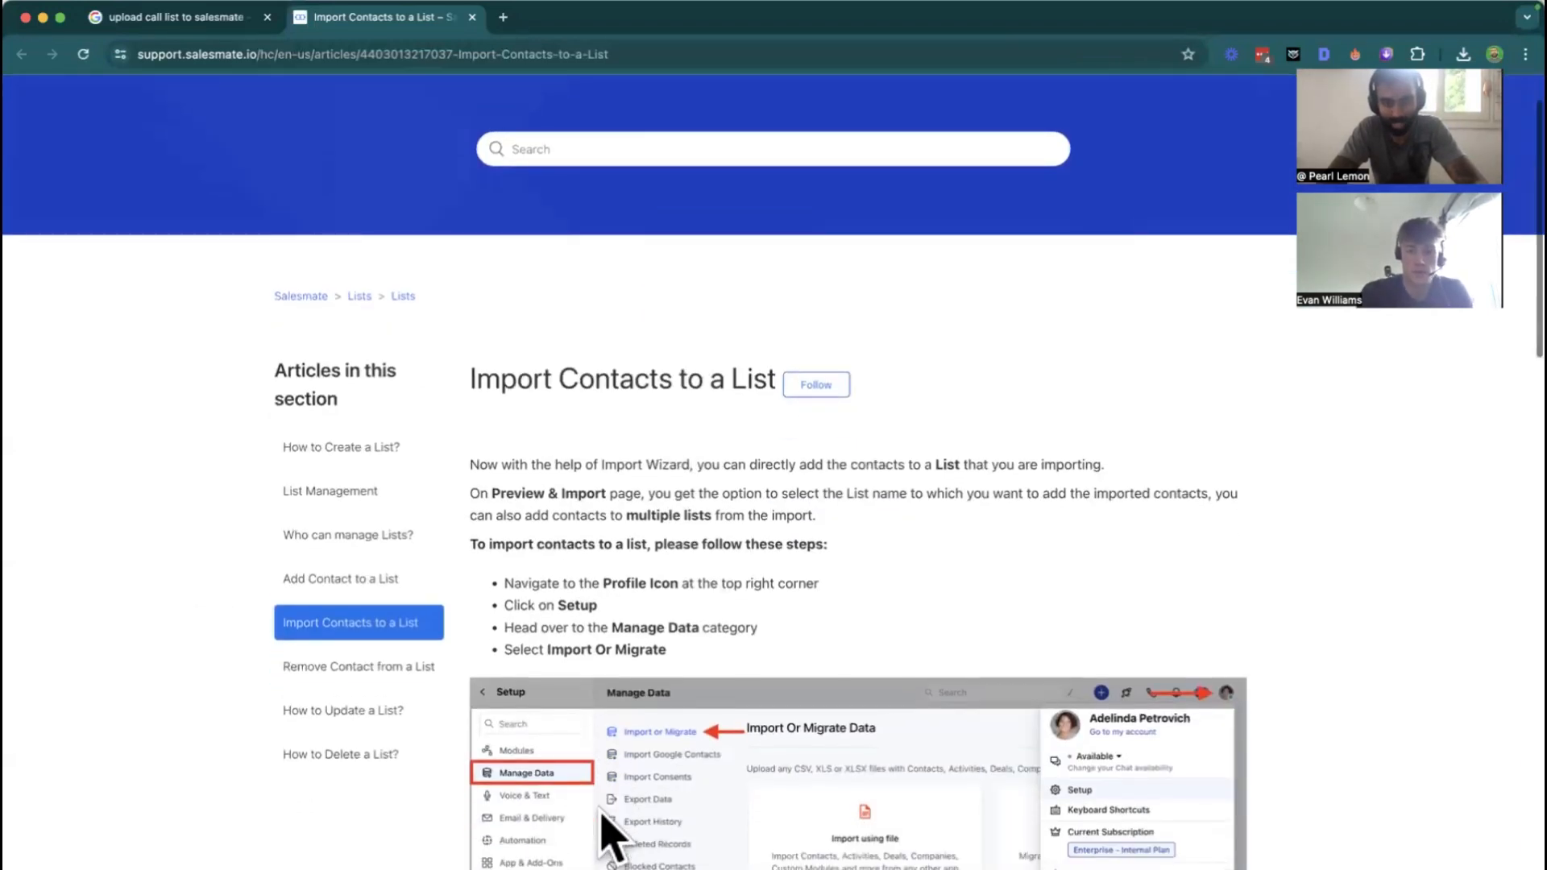
pyautogui.scroll(15, 612, 302)
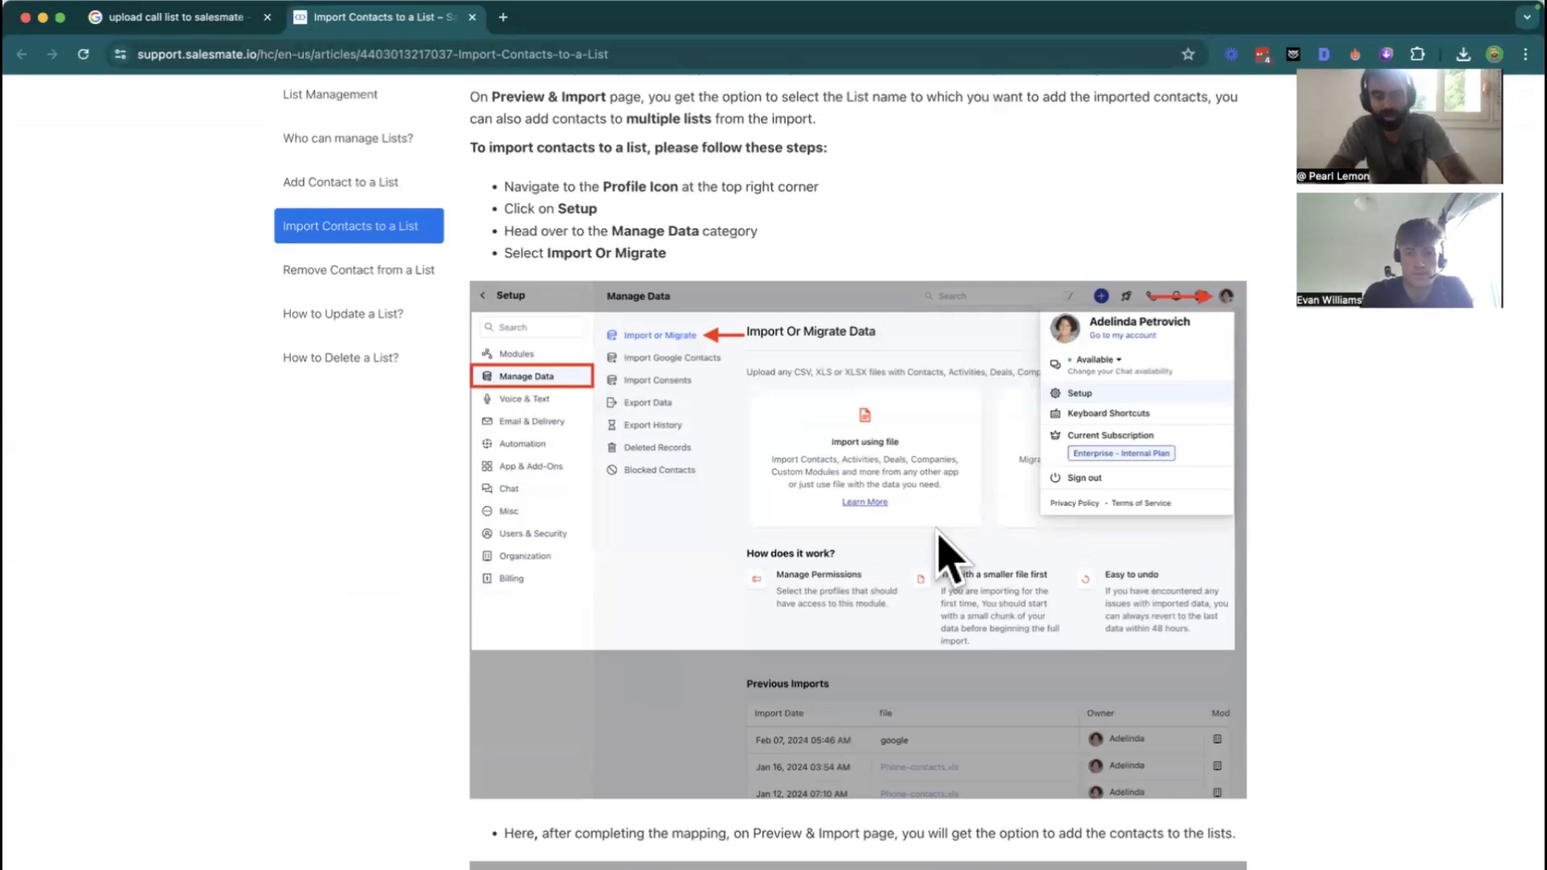
# Open the Salesmate Manage Data page for importing or migrating data in a new tab
pyautogui.press('super+t')
pyautogui.click(249, 61)
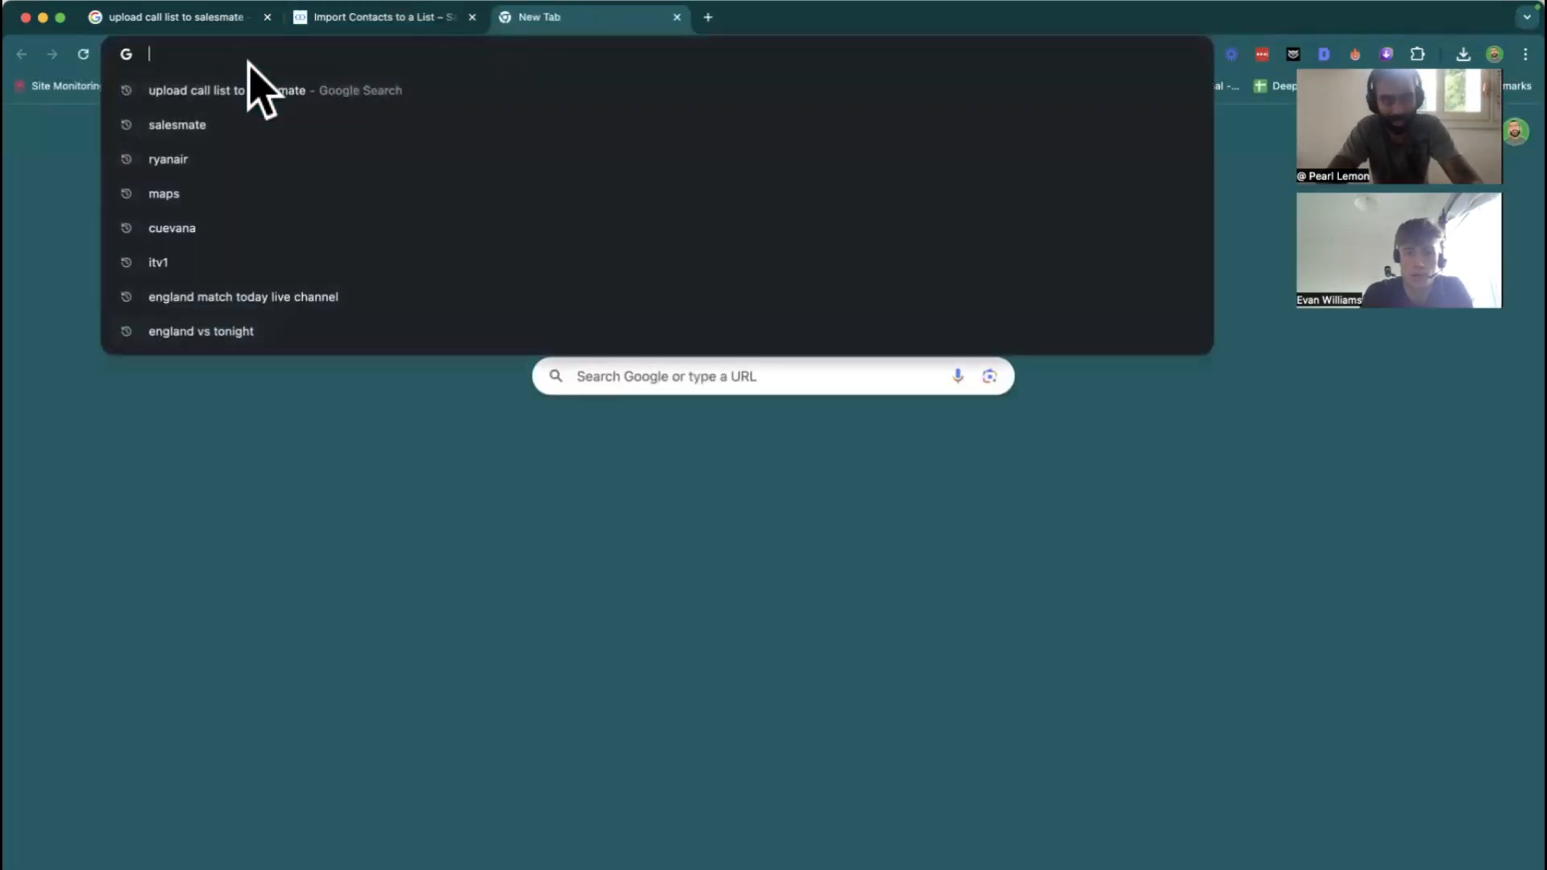
pyautogui.write('sales')
pyautogui.press('Down')
pyautogui.press('Down')
pyautogui.press('Down')
pyautogui.press('Down')
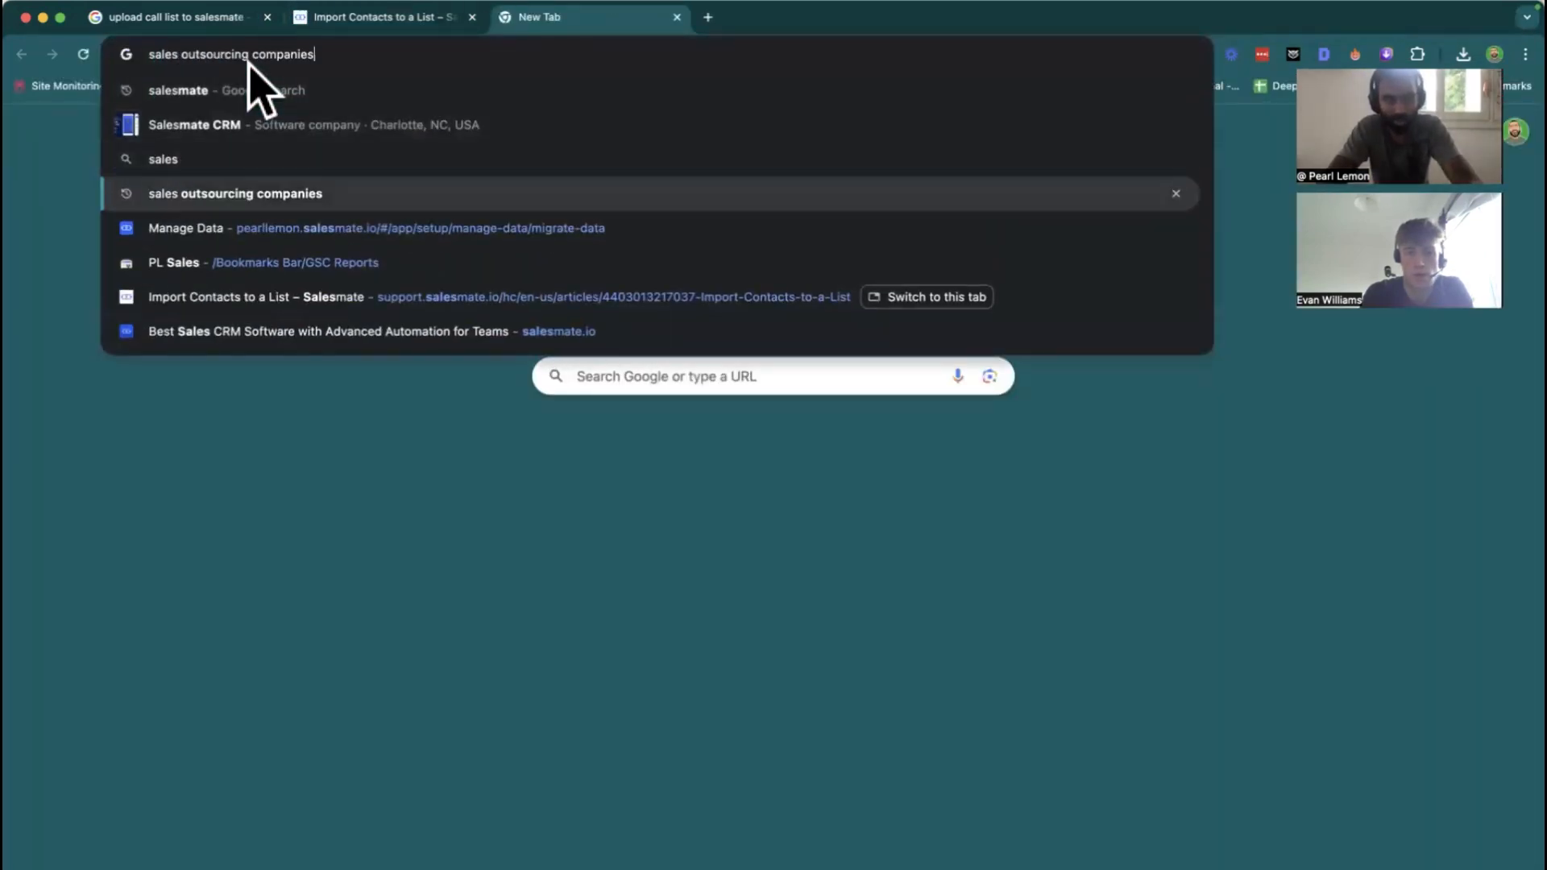
pyautogui.press('Return')
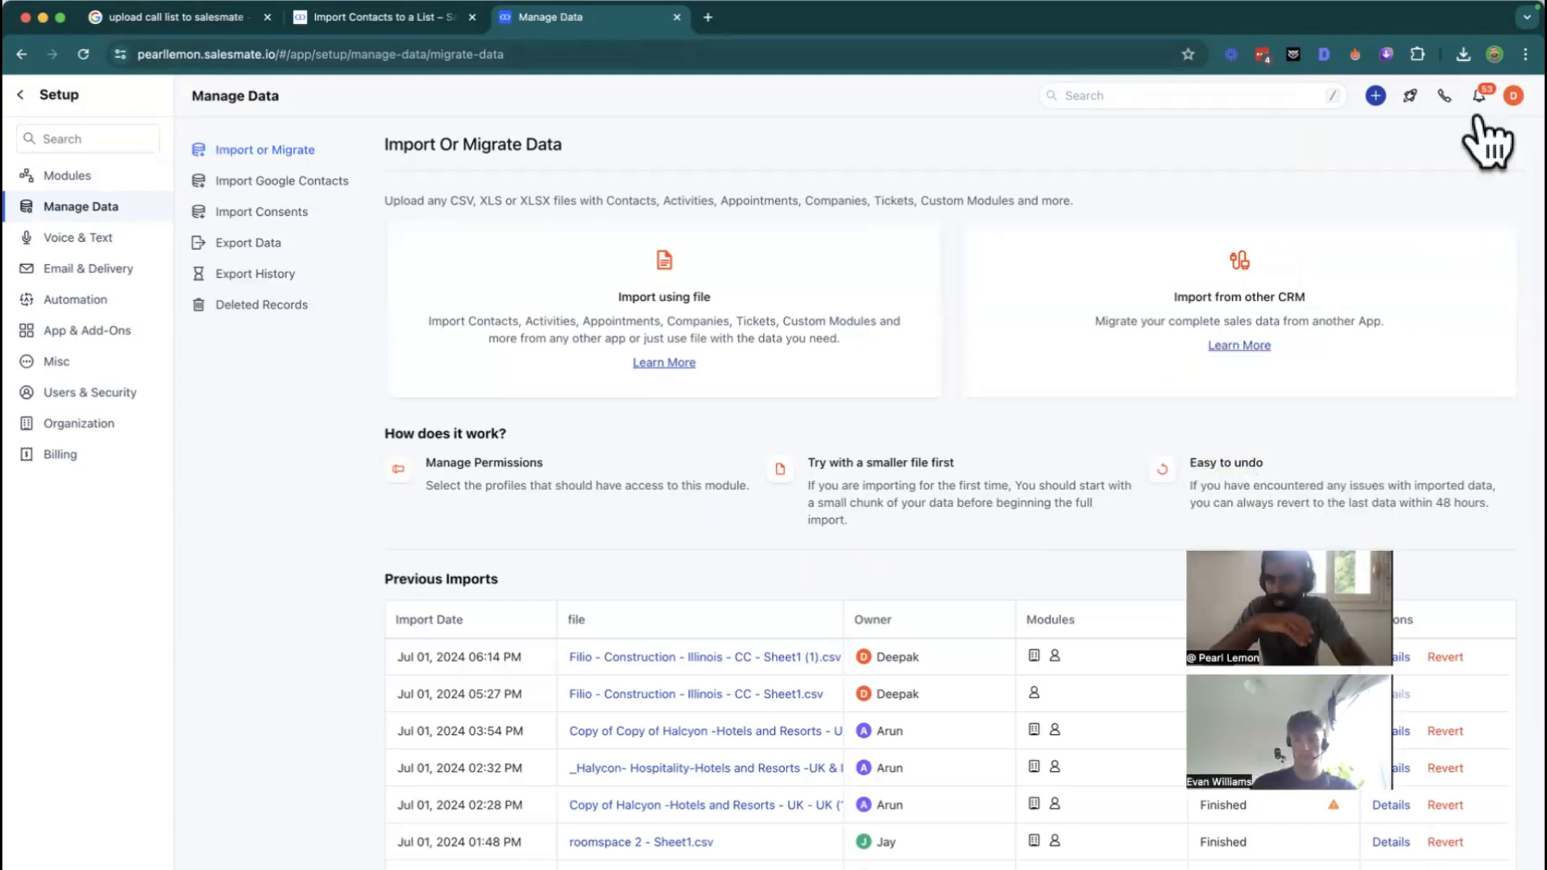
# Go to Salesmate's Setup from the profile and open the Manage Data category
pyautogui.click(1513, 95)
pyautogui.click(1317, 179)
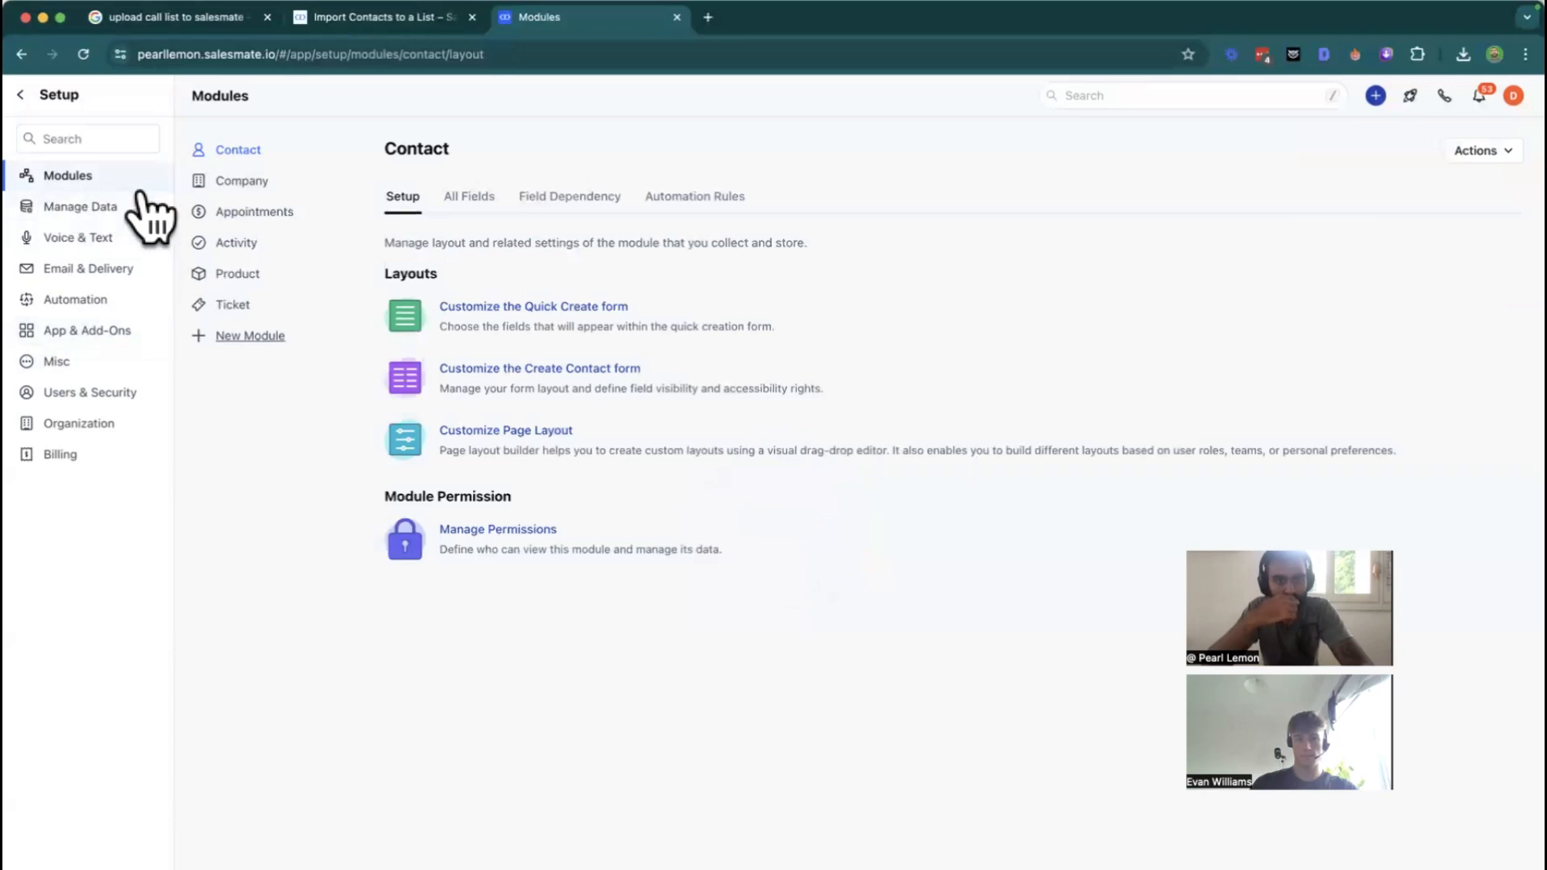
pyautogui.click(85, 207)
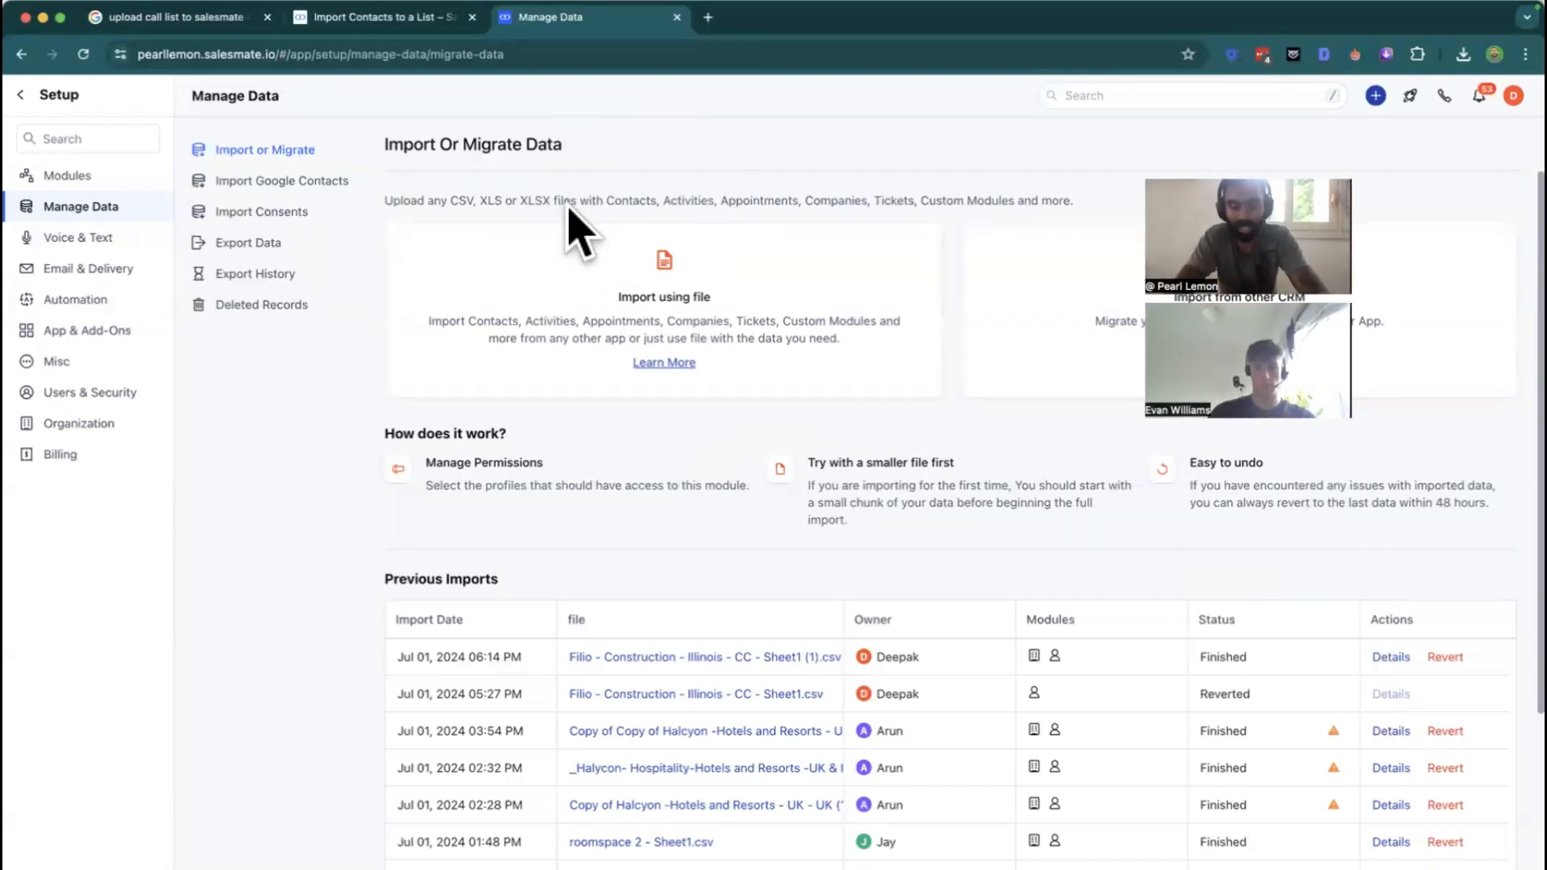
# Open the Google Drive home page in a new tab
pyautogui.press('super+t')
pyautogui.write('dr')
pyautogui.press('Return')
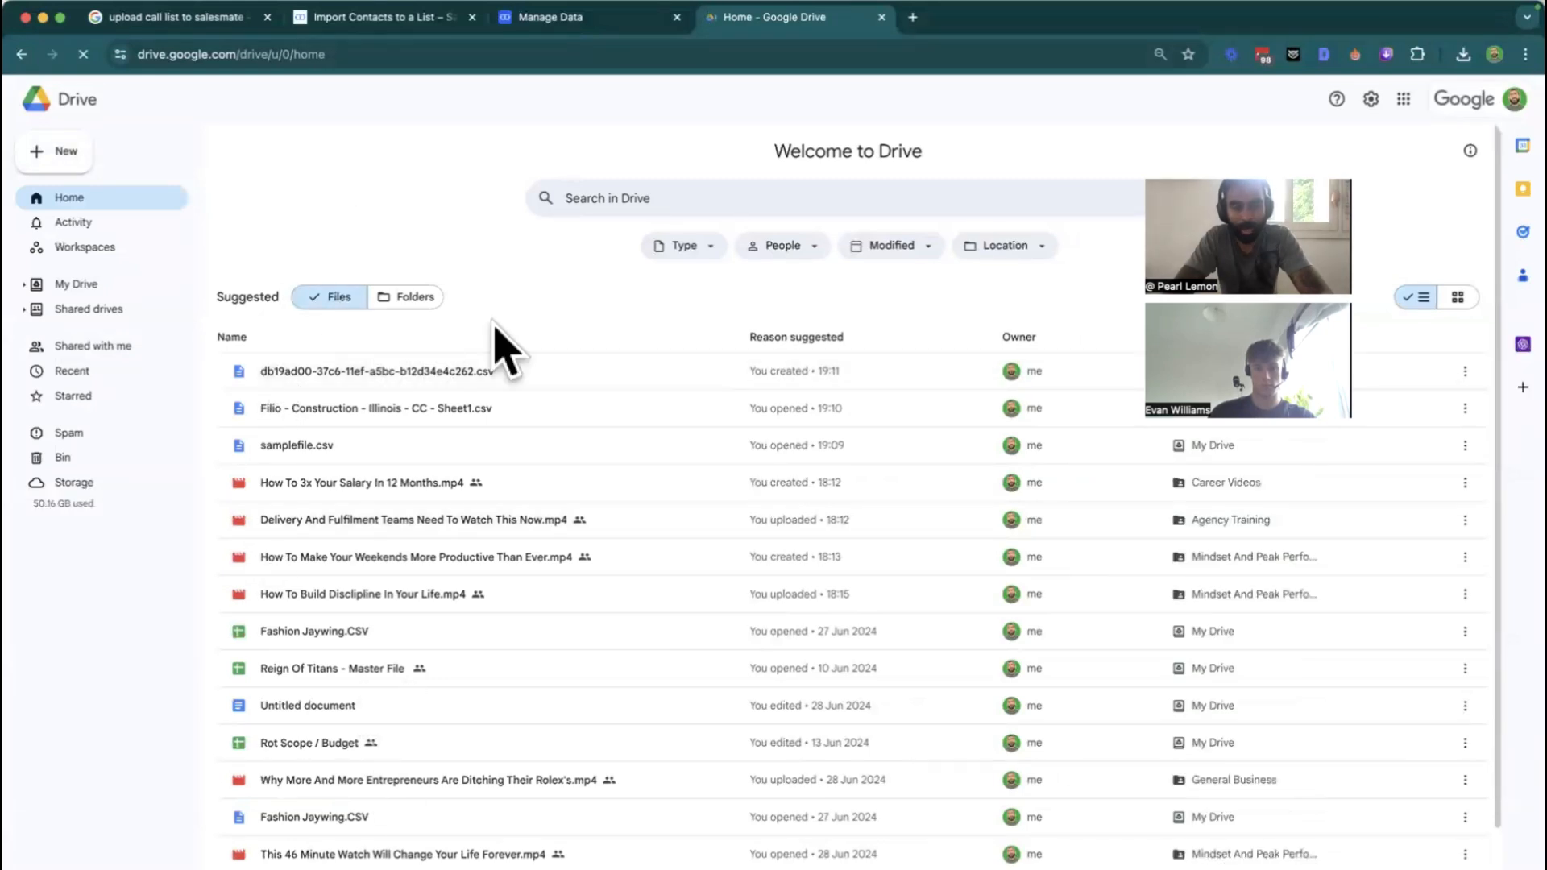
# Open WhatsApp Web in a new tab and open the Salesmate Chat group
pyautogui.press('super+t')
pyautogui.write('w')
pyautogui.press('Return')
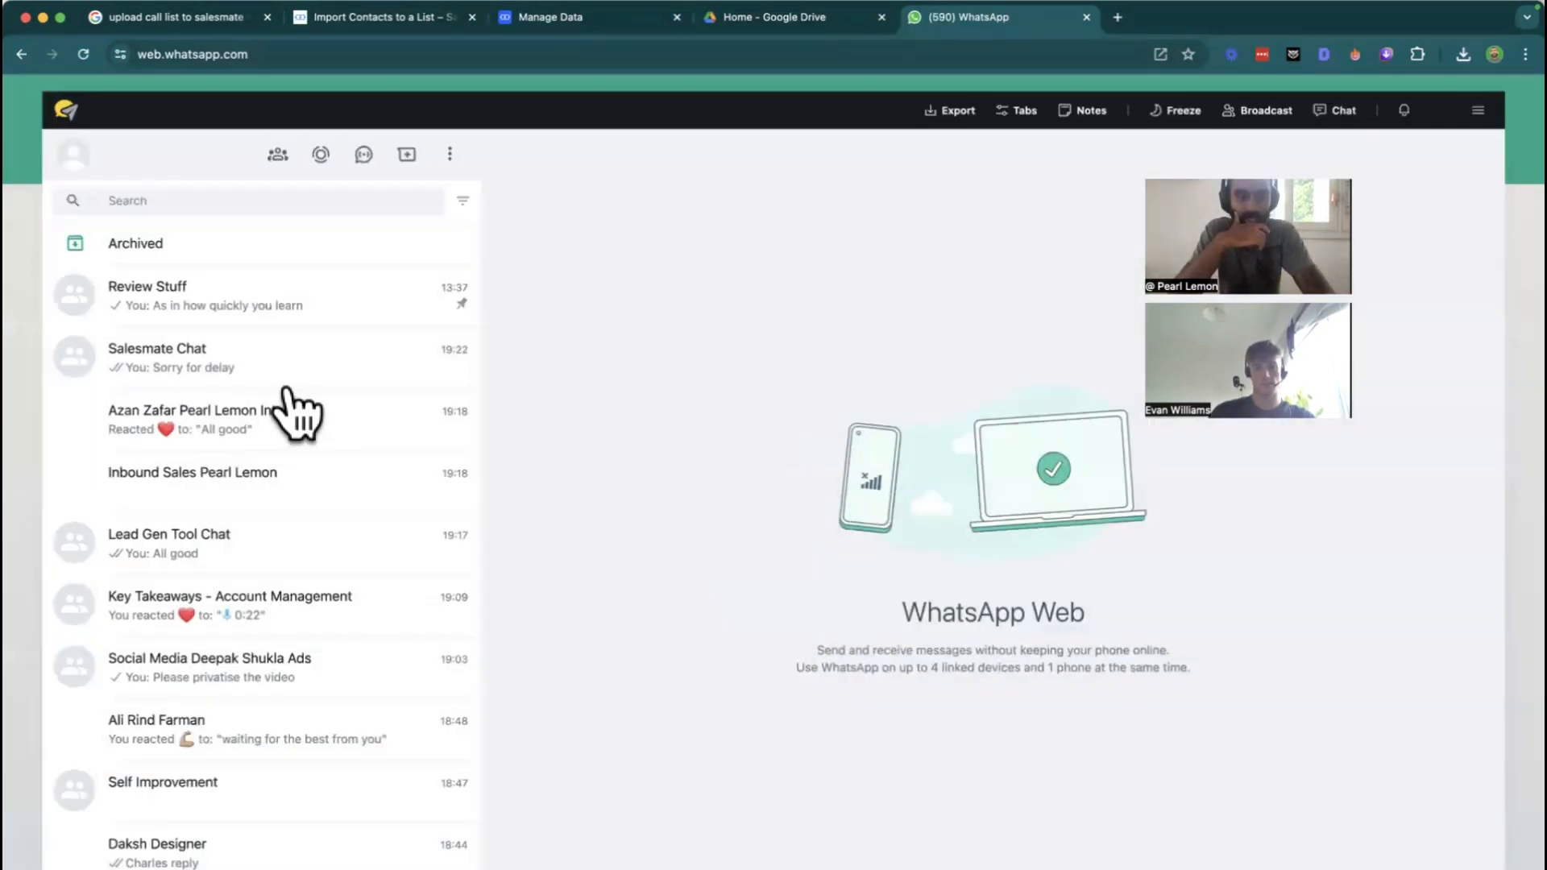
pyautogui.click(238, 487)
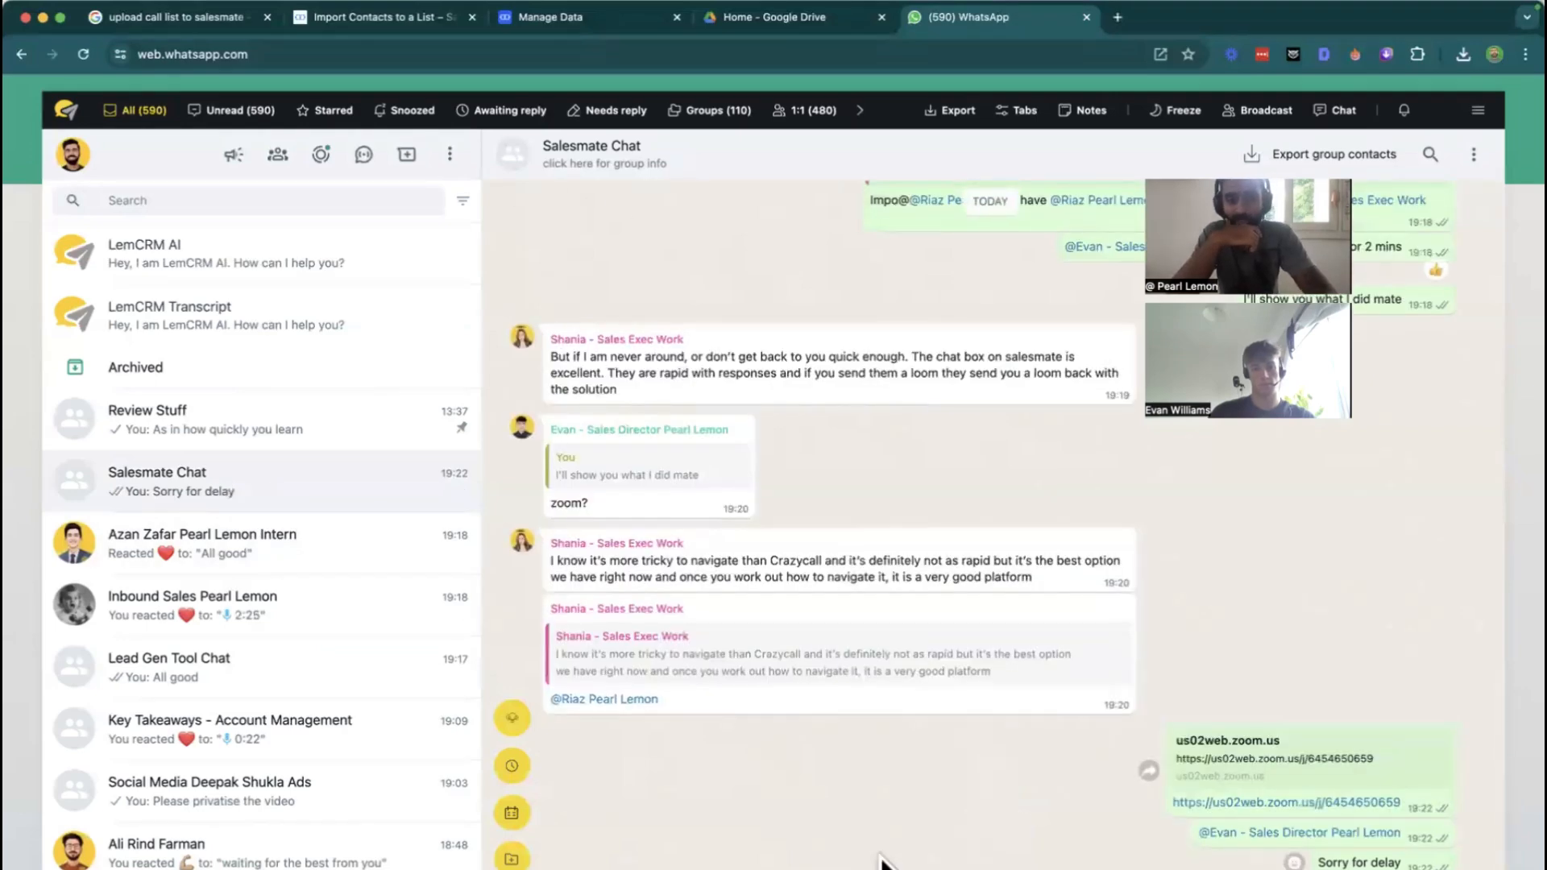
# Find the image about spreadsheet upload issues near the start of the chat, view it enlarged and close it
pyautogui.scroll(5, 882, 858)
pyautogui.scroll(10, 882, 860)
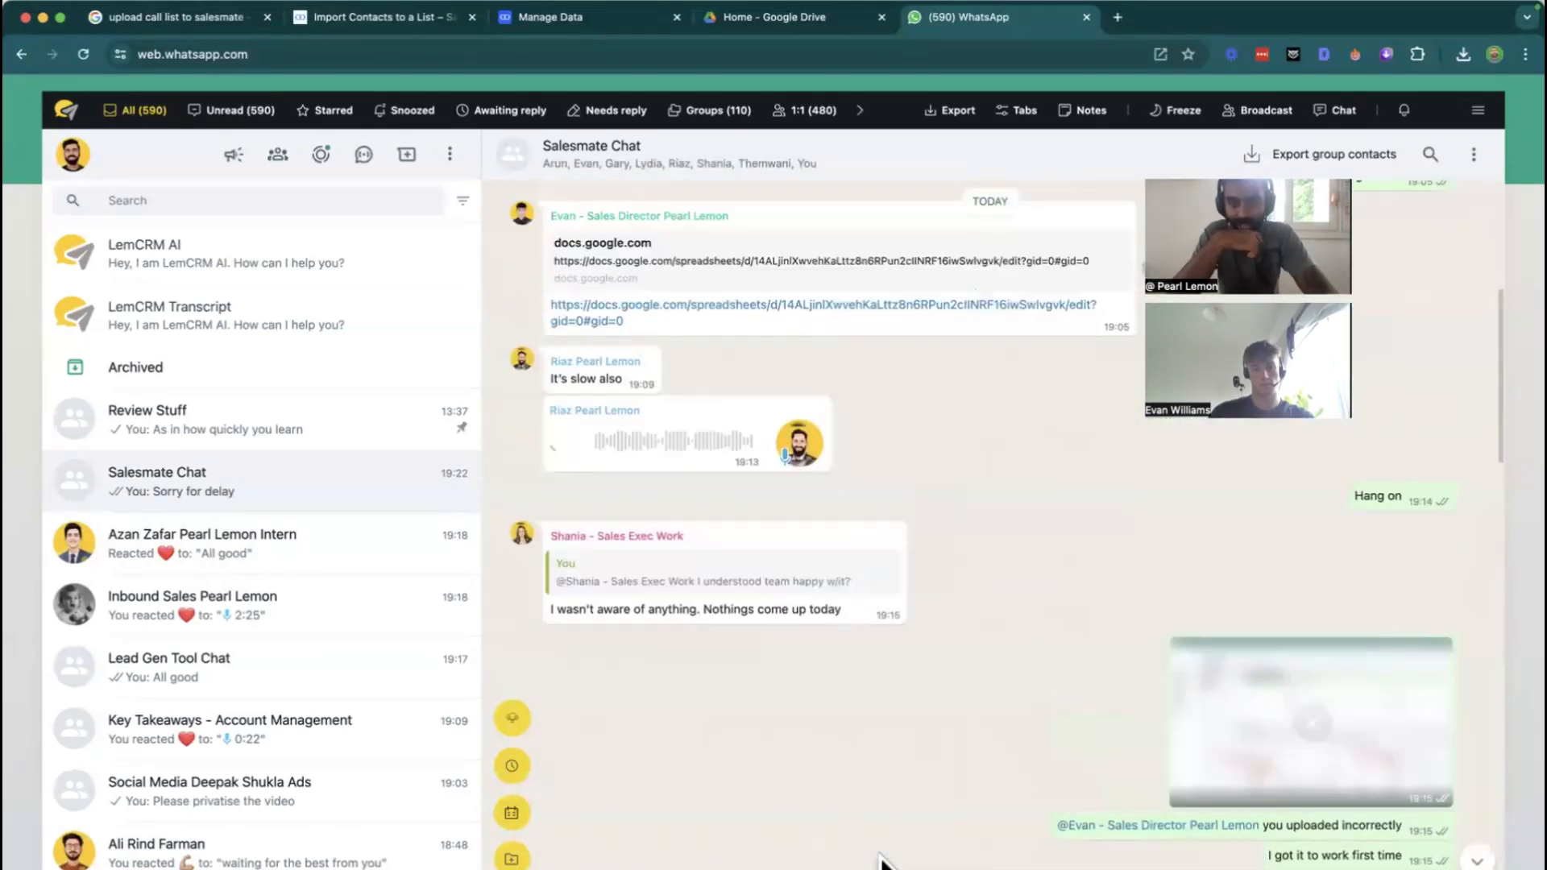
pyautogui.scroll(2, 882, 862)
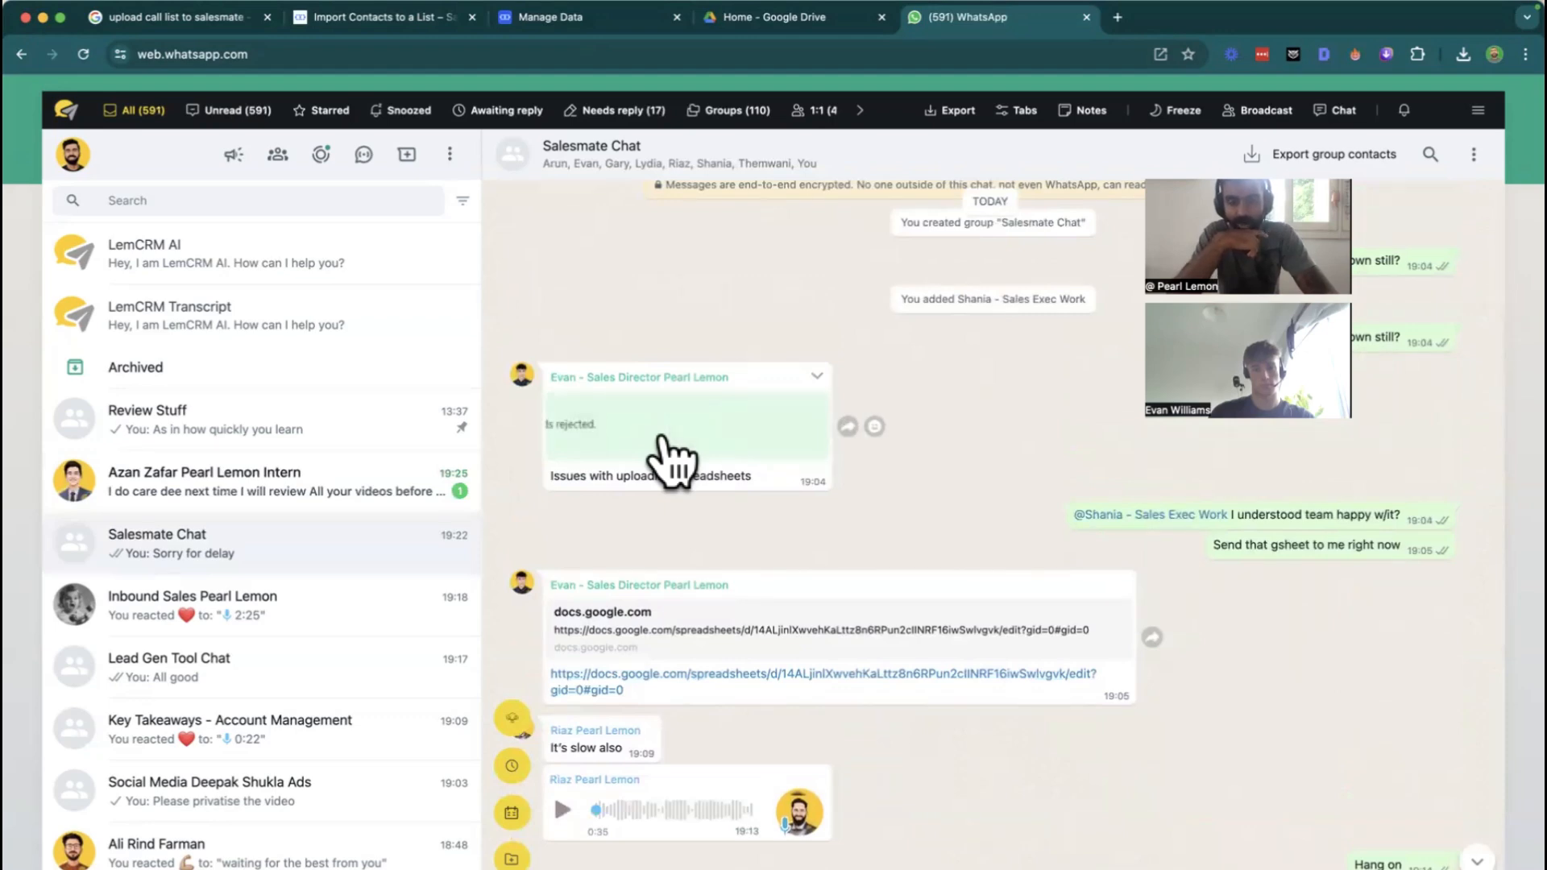
pyautogui.click(666, 435)
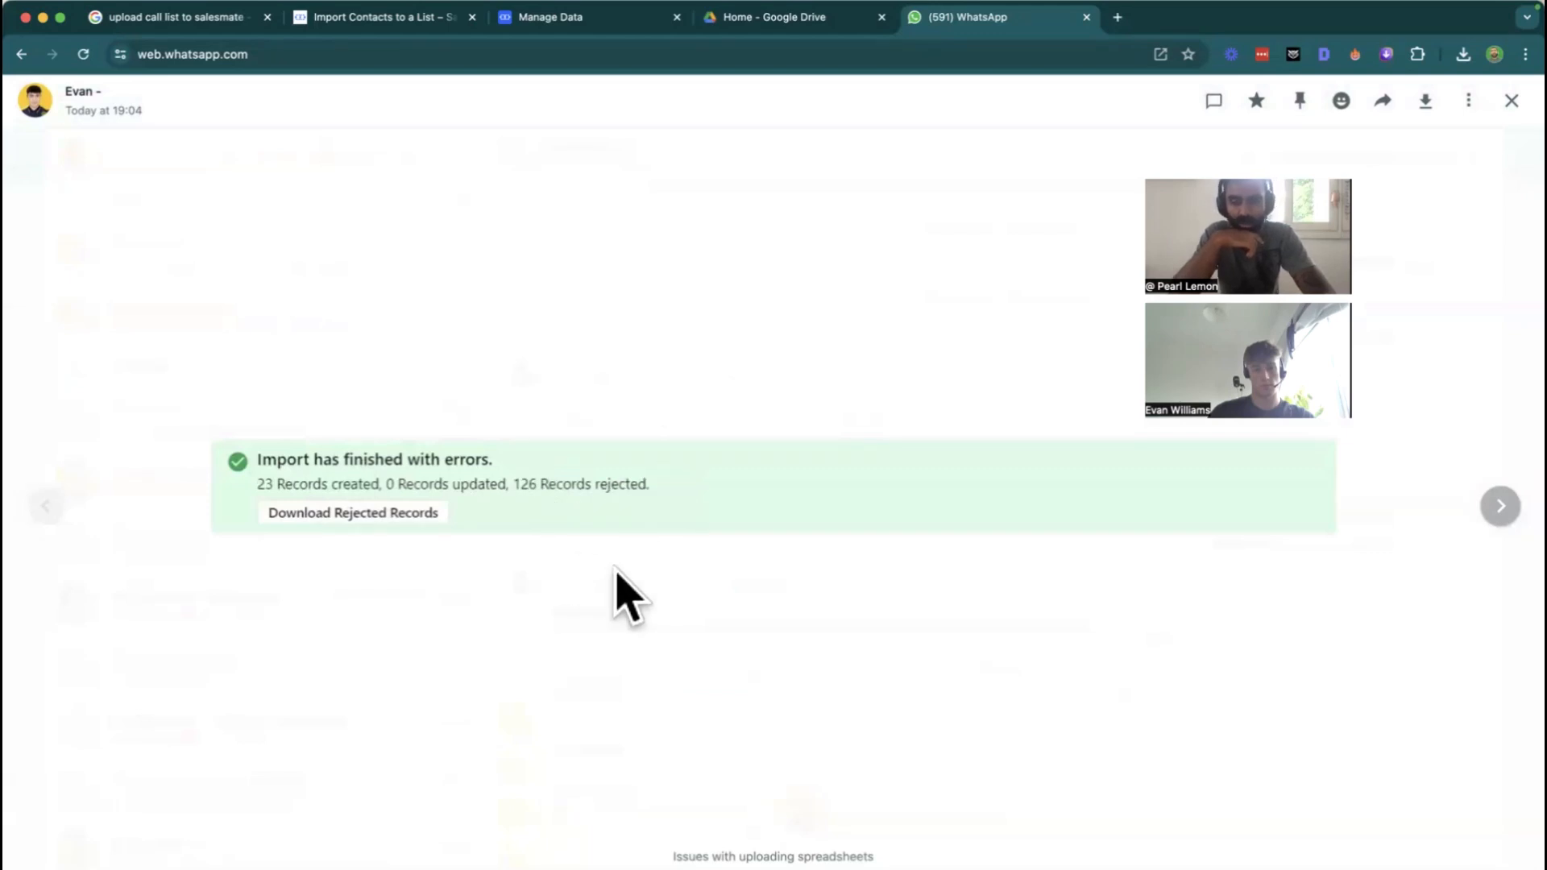
pyautogui.click(615, 568)
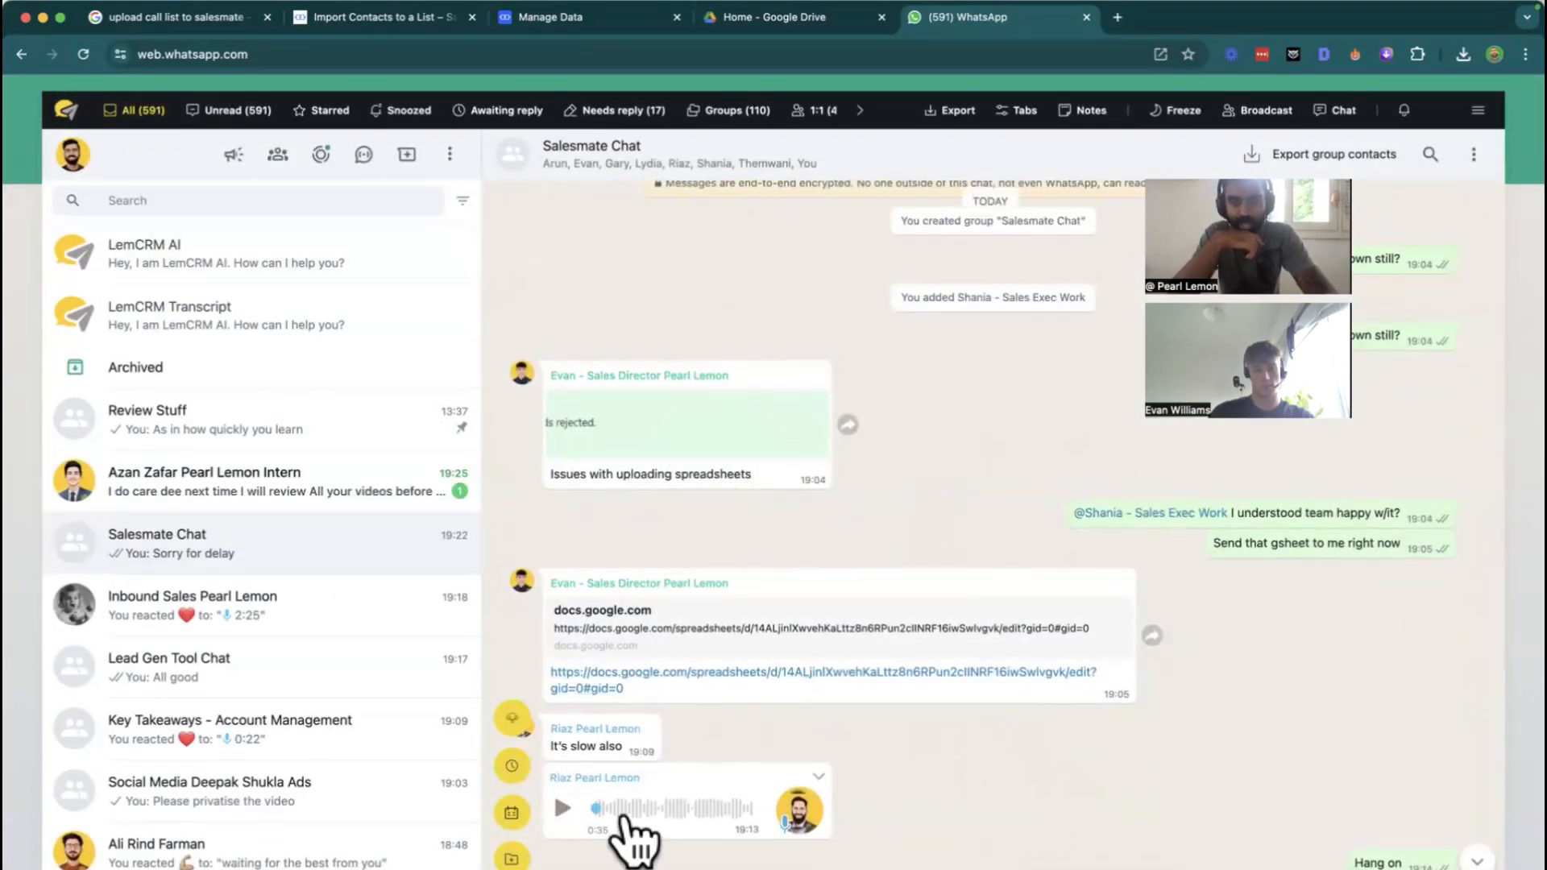
# Open the Google Sheets link shared in the chat and accept the signed-in account notice
pyautogui.click(600, 689)
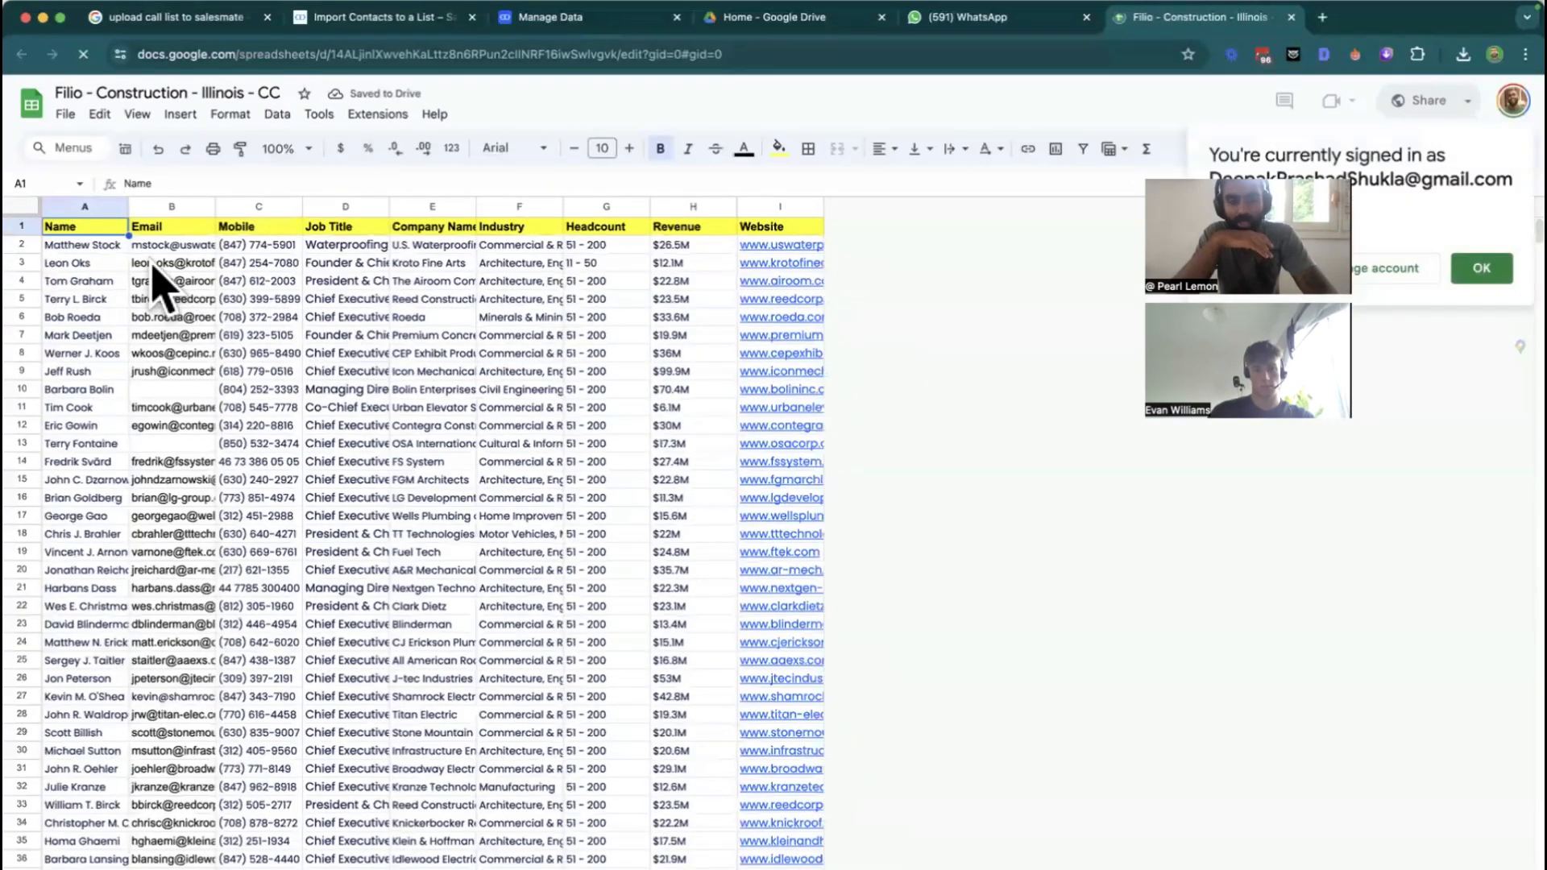
pyautogui.click(1480, 271)
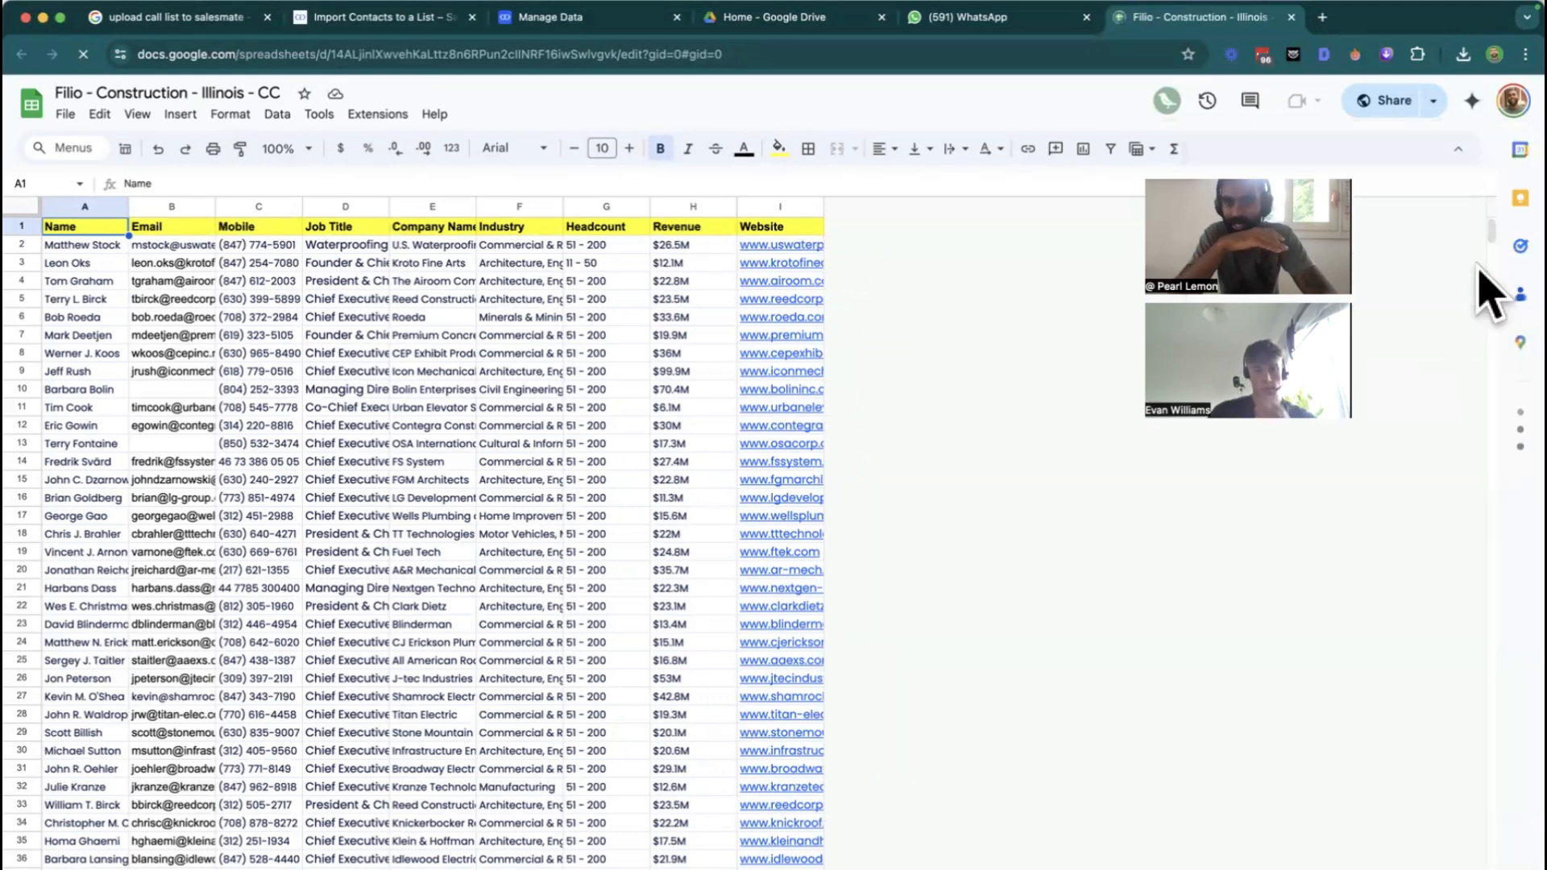
pyautogui.click(22, 206)
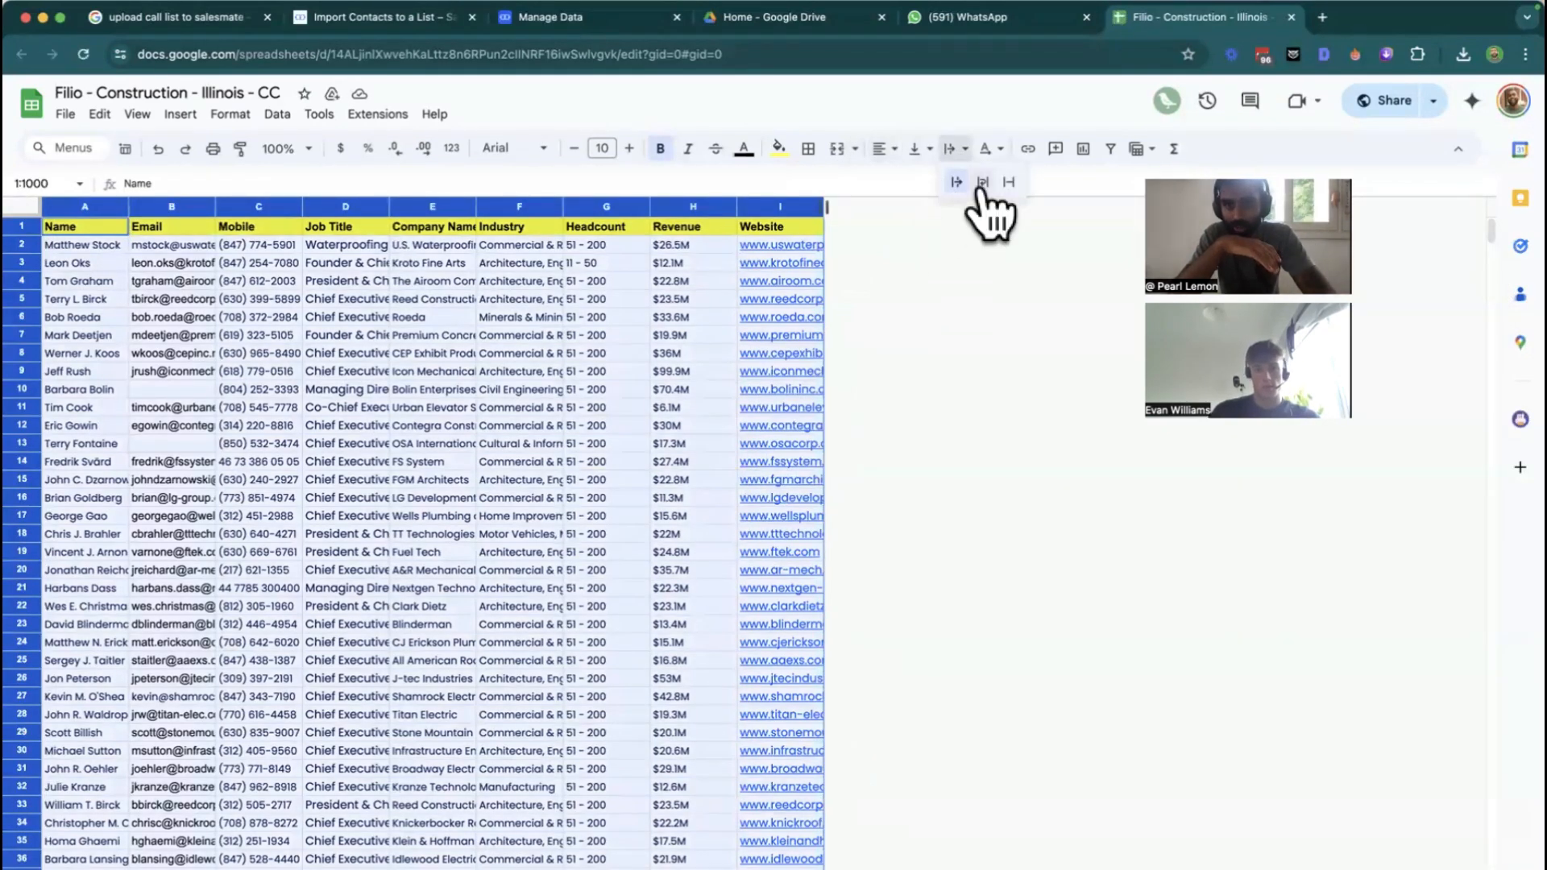
pyautogui.click(398, 297)
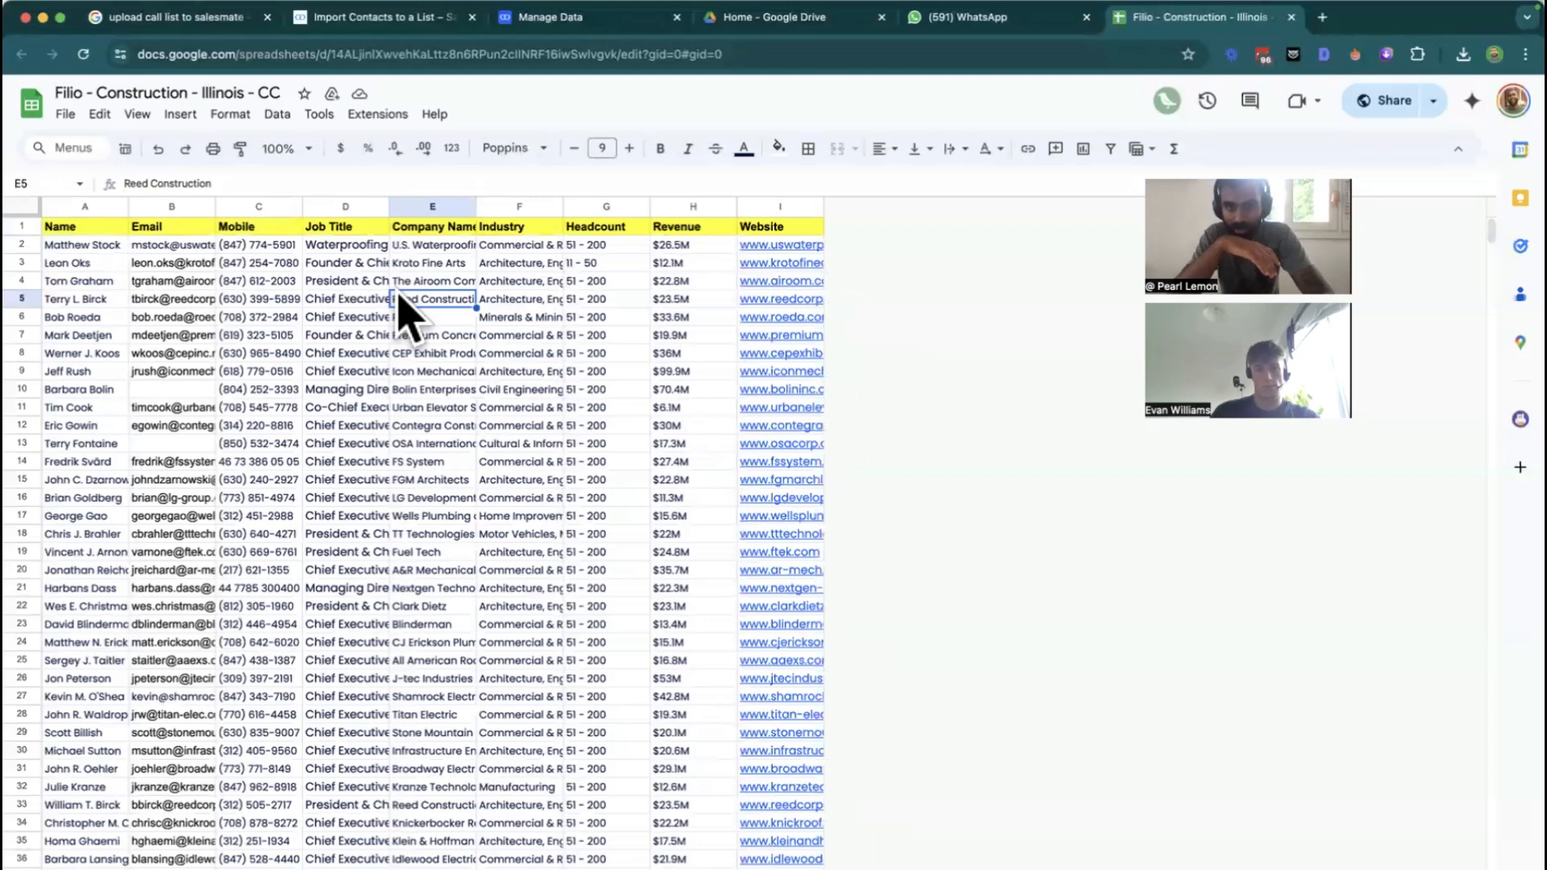
pyautogui.click(496, 266)
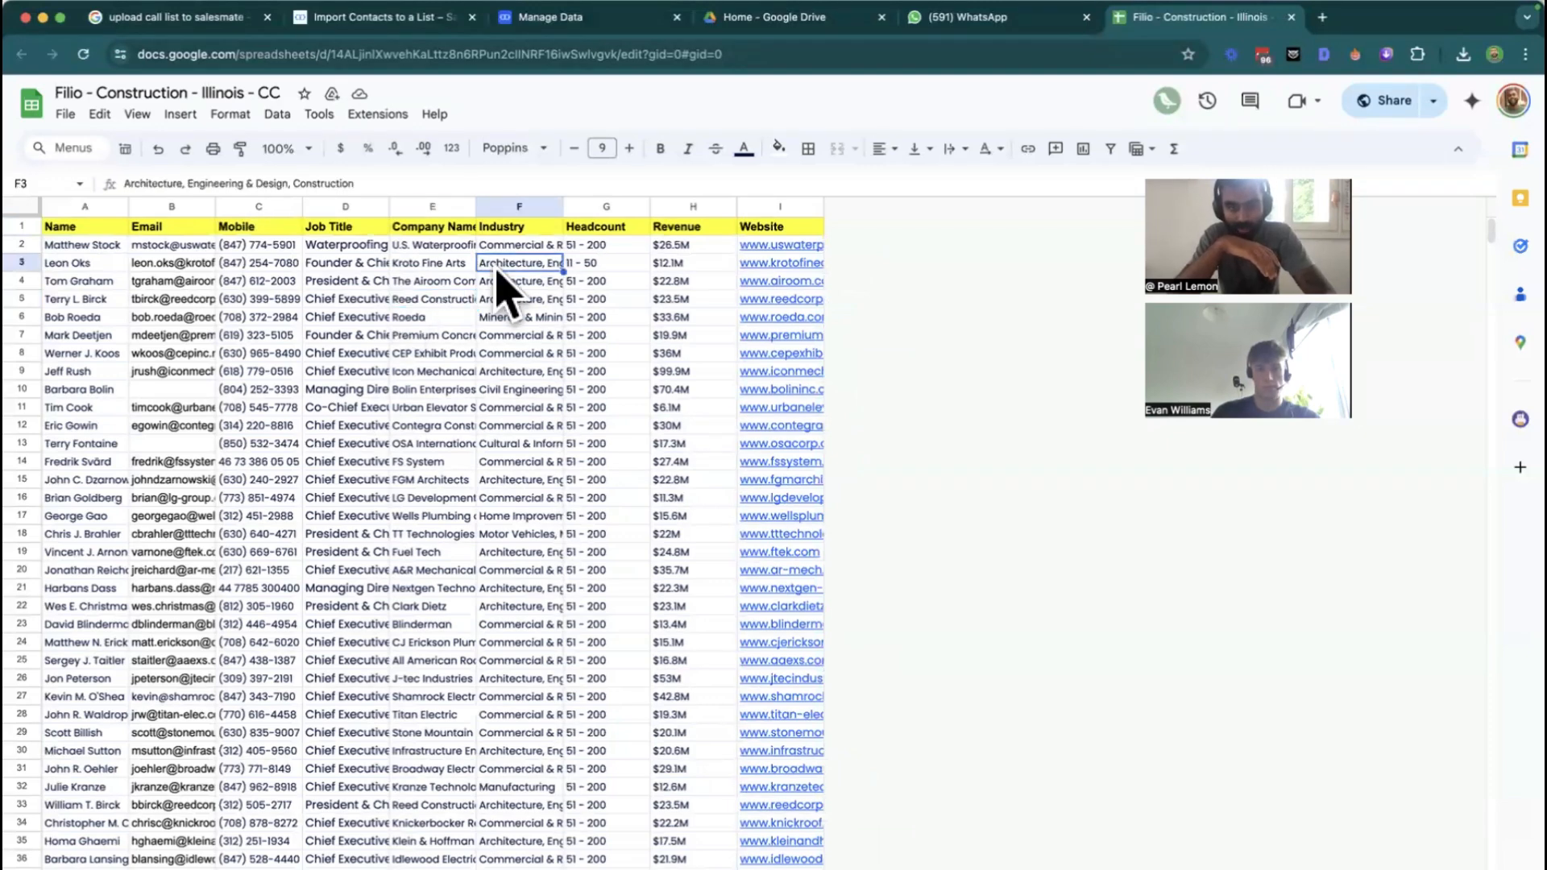
# Insert two empty columns to the right of the Website column
pyautogui.rightClick(788, 211)
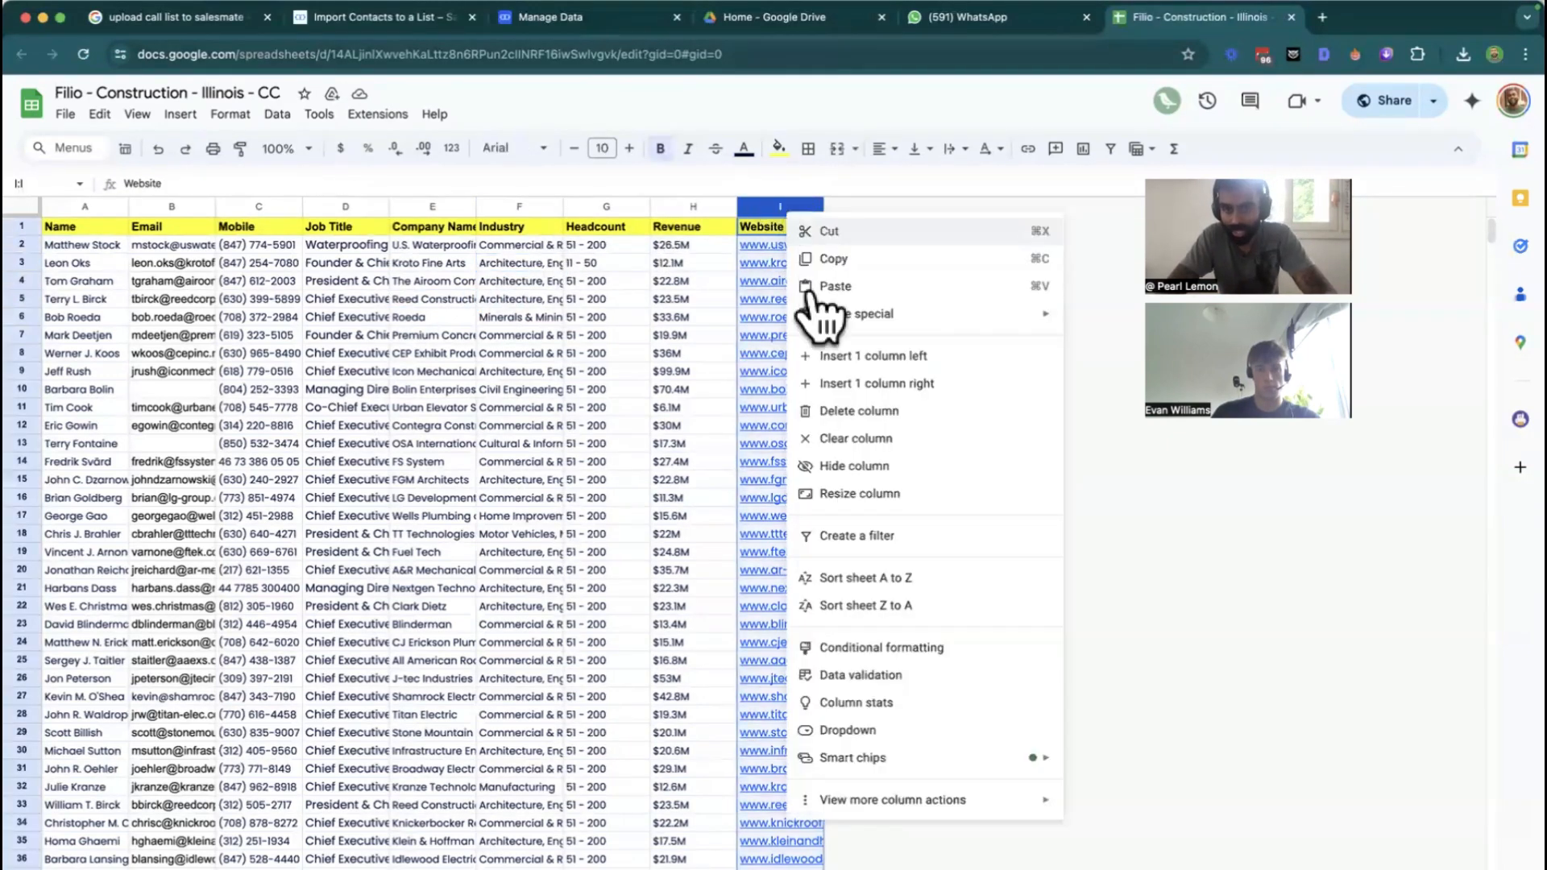
pyautogui.click(888, 385)
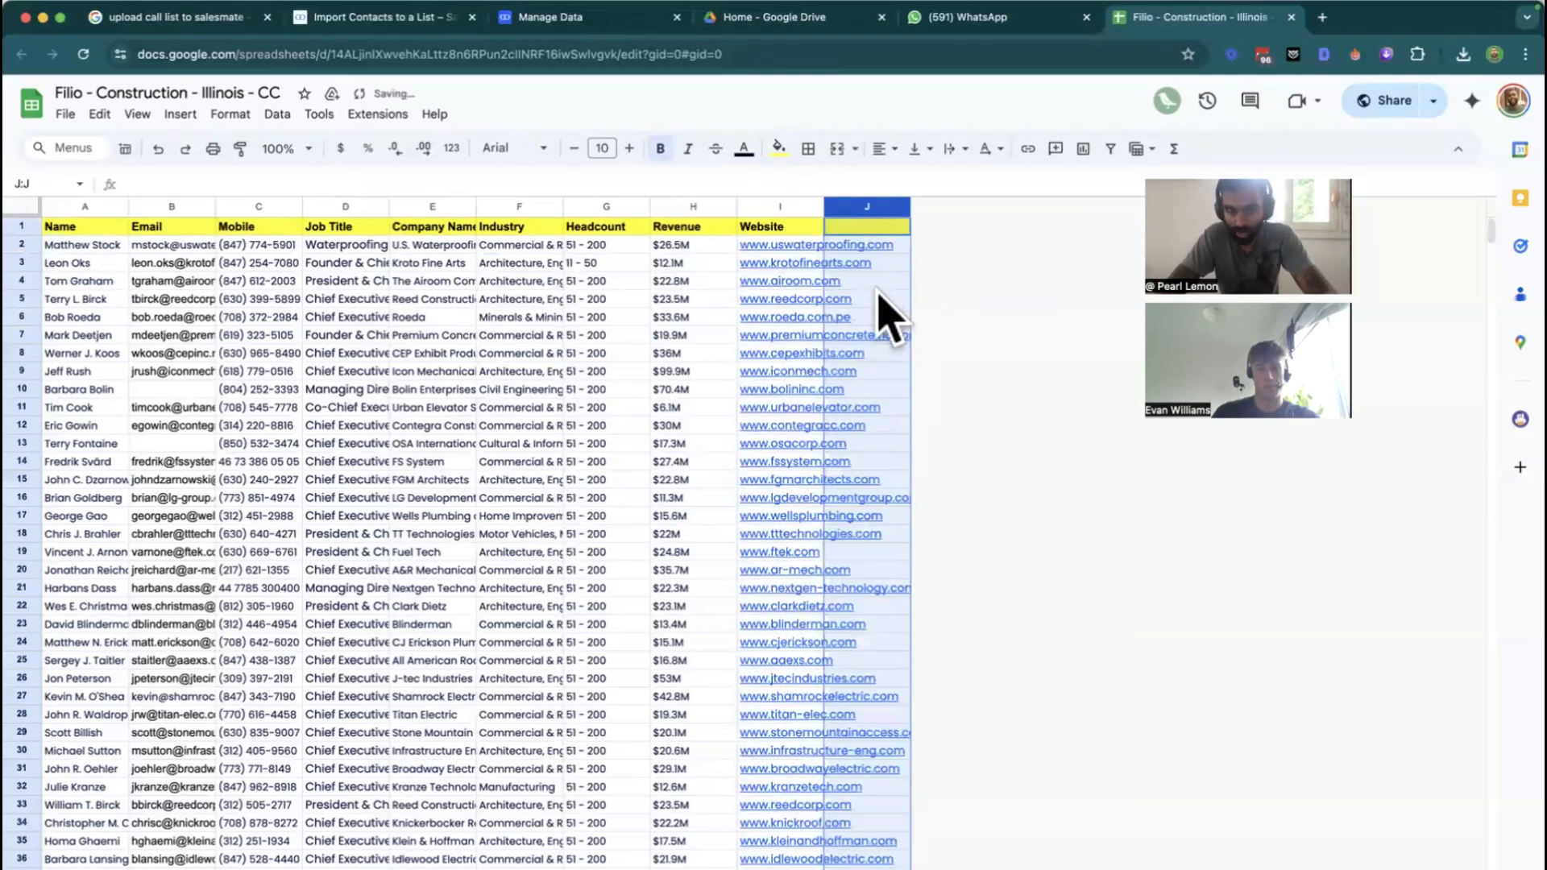
pyautogui.press('super+c')
pyautogui.click(877, 222)
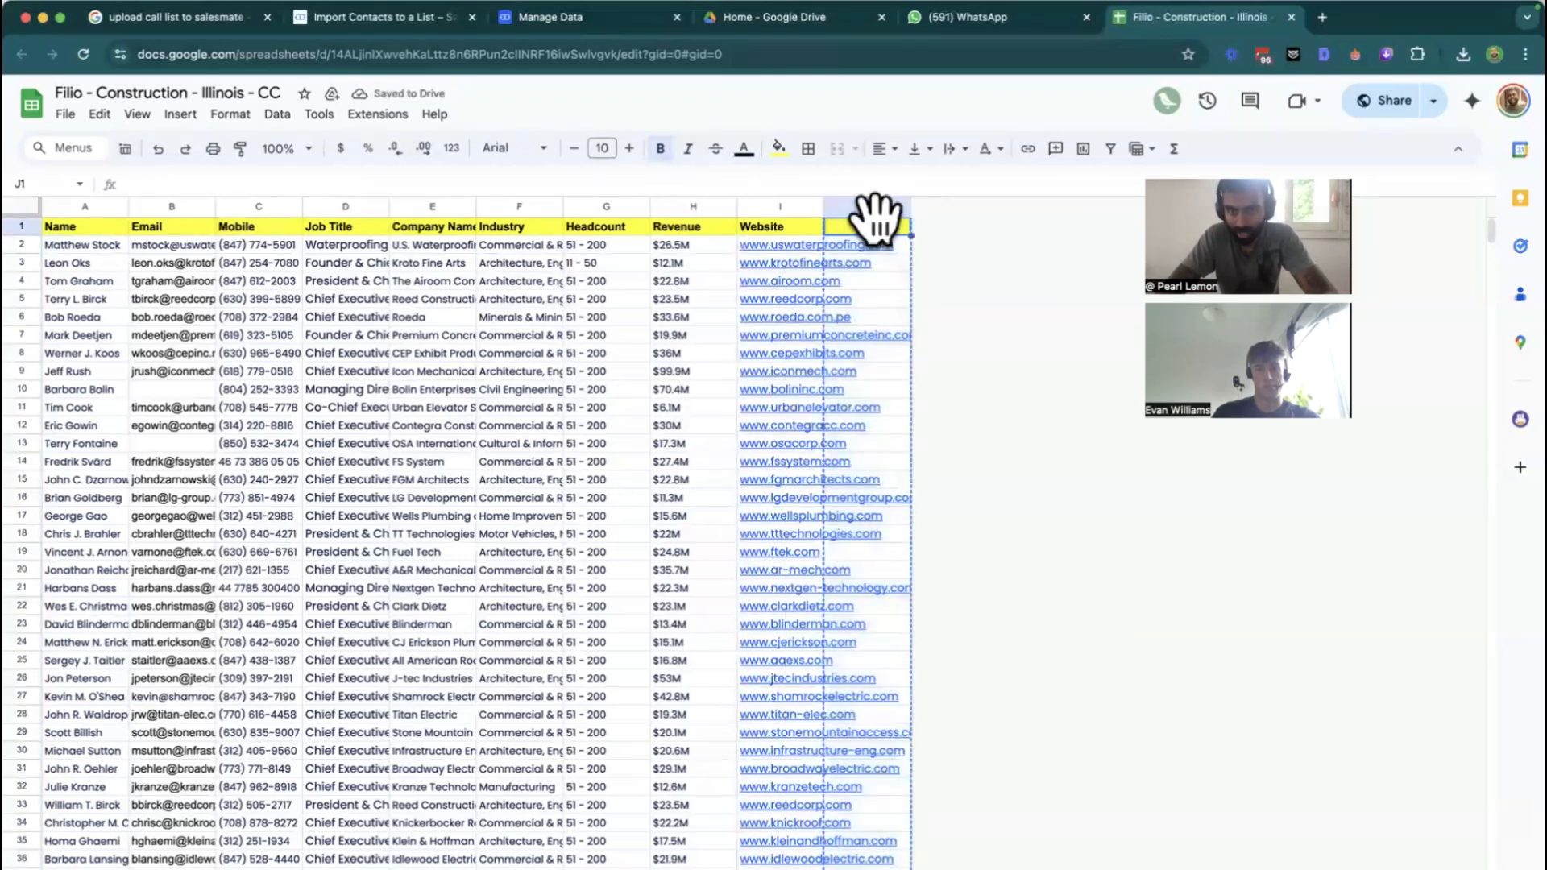
pyautogui.rightClick(875, 207)
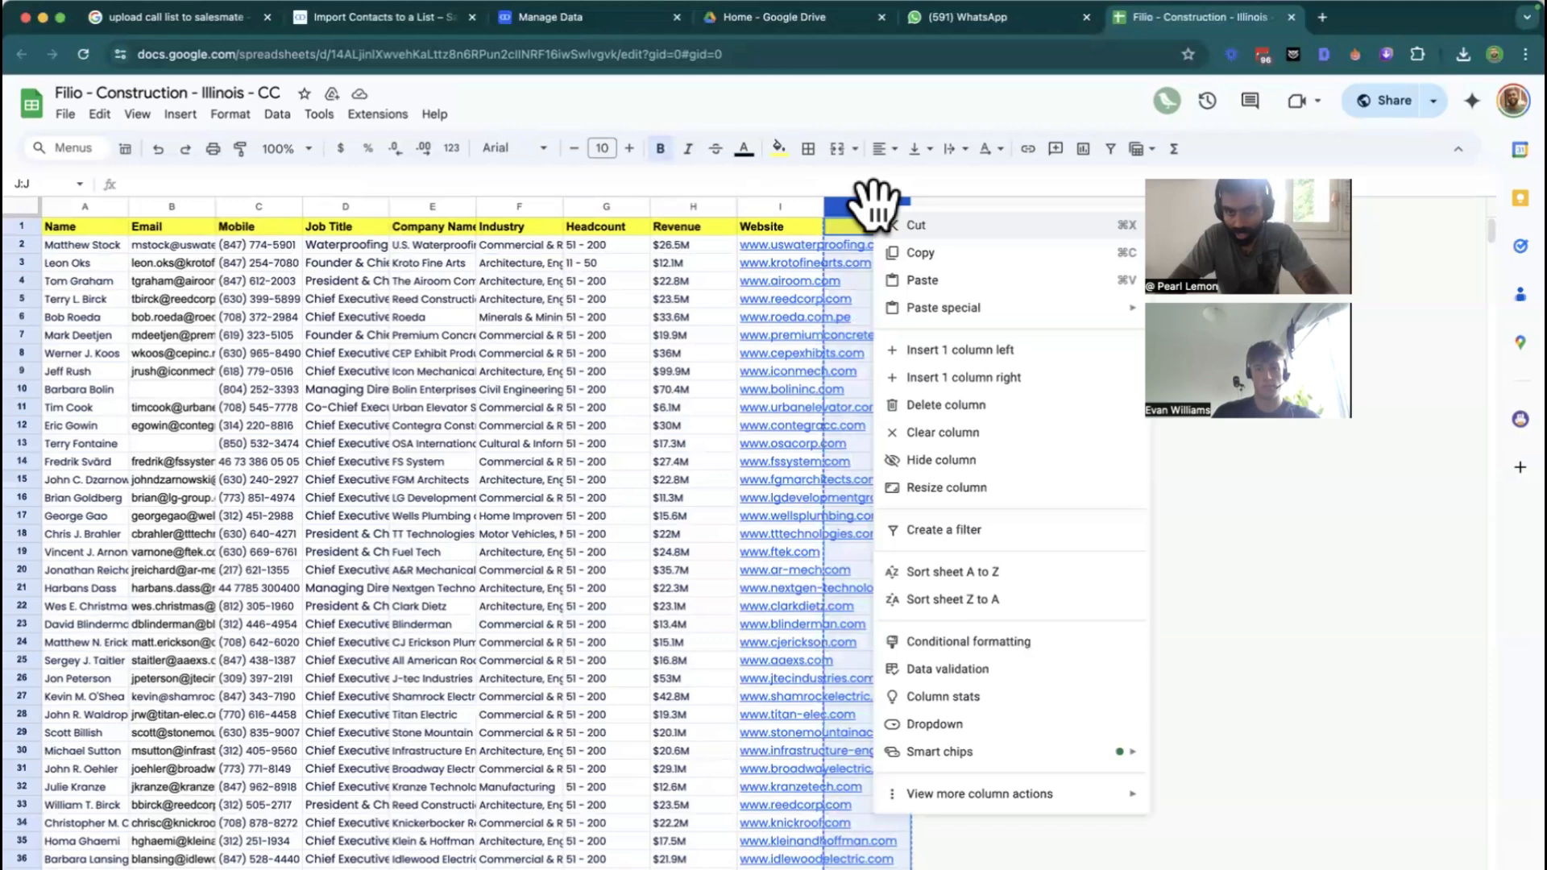
pyautogui.click(943, 387)
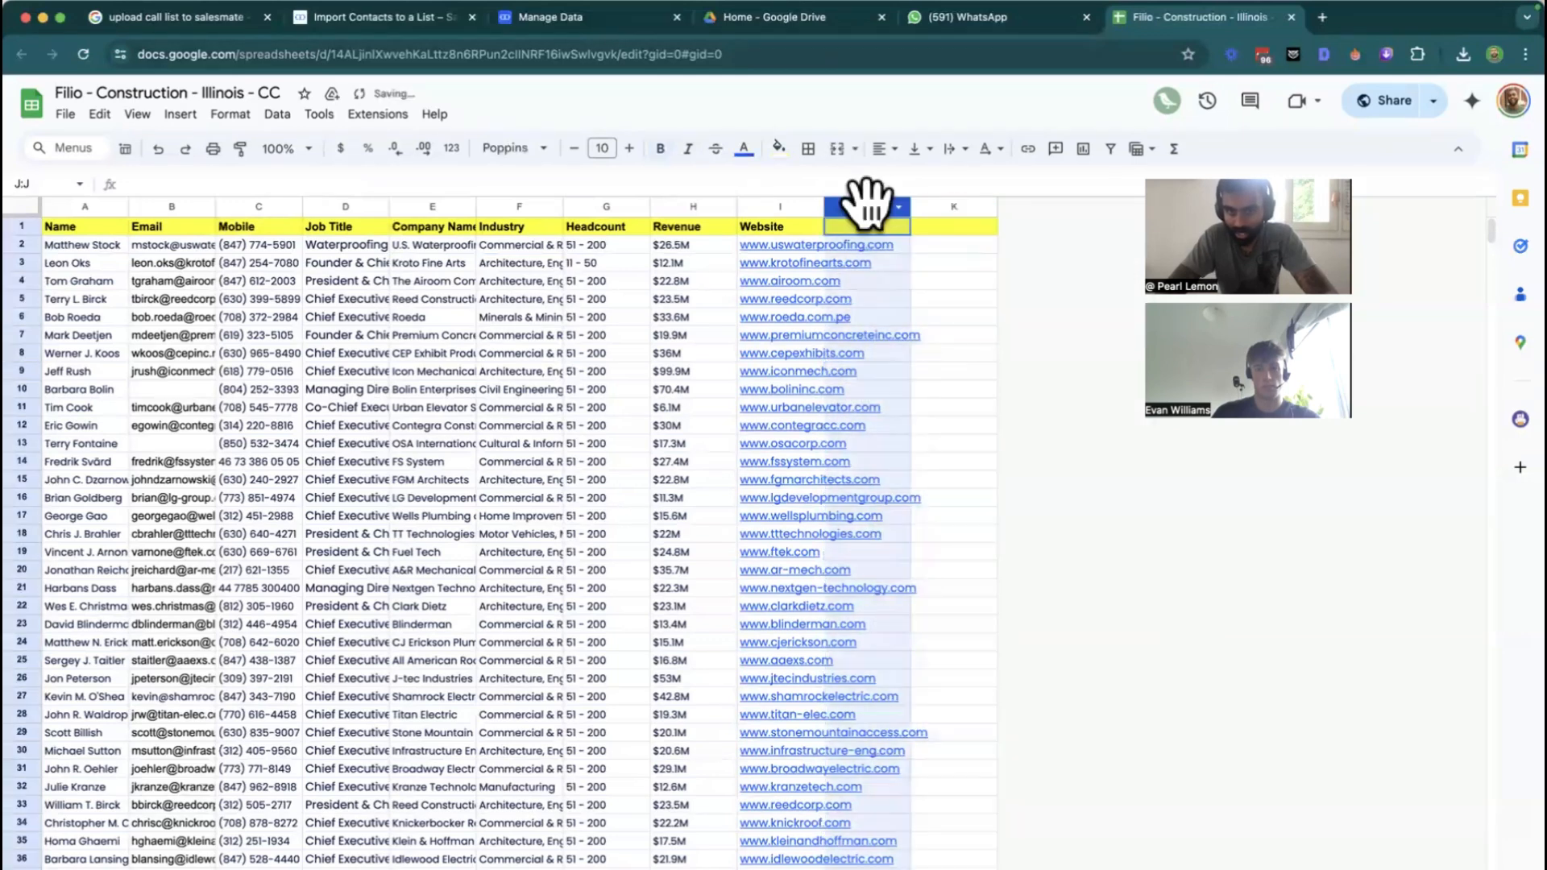
# Delete the empty columns J and K next to the Website column
pyautogui.click(939, 264)
pyautogui.moveTo(878, 205); pyautogui.dragTo(977, 201)
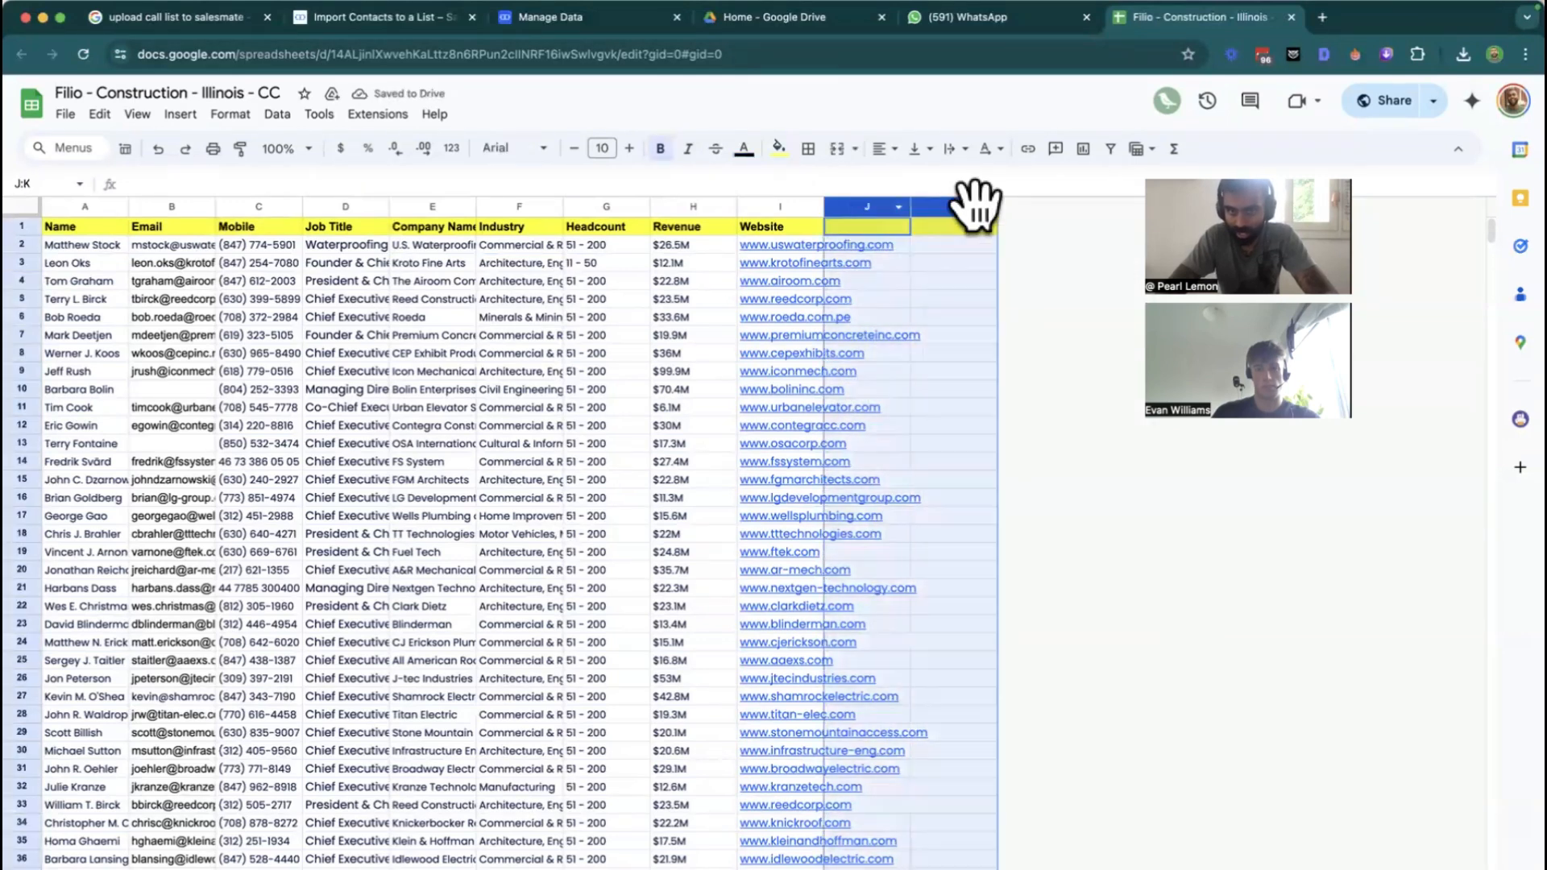
pyautogui.rightClick(951, 258)
pyautogui.click(999, 449)
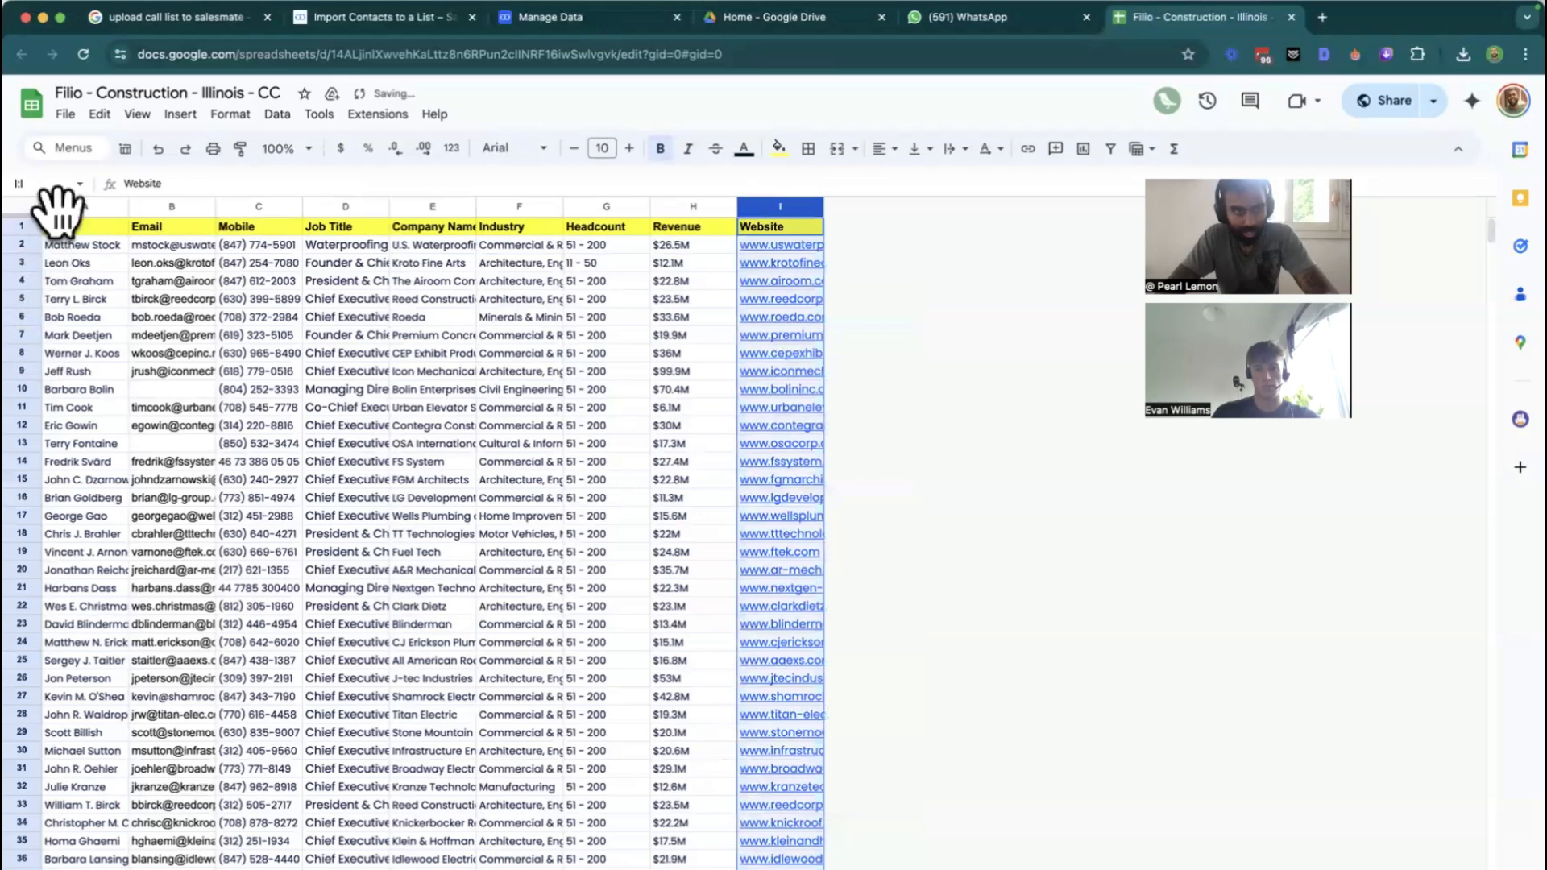
# Fit all of the sheet's columns to their contents, then give every column one uniform width
pyautogui.click(27, 207)
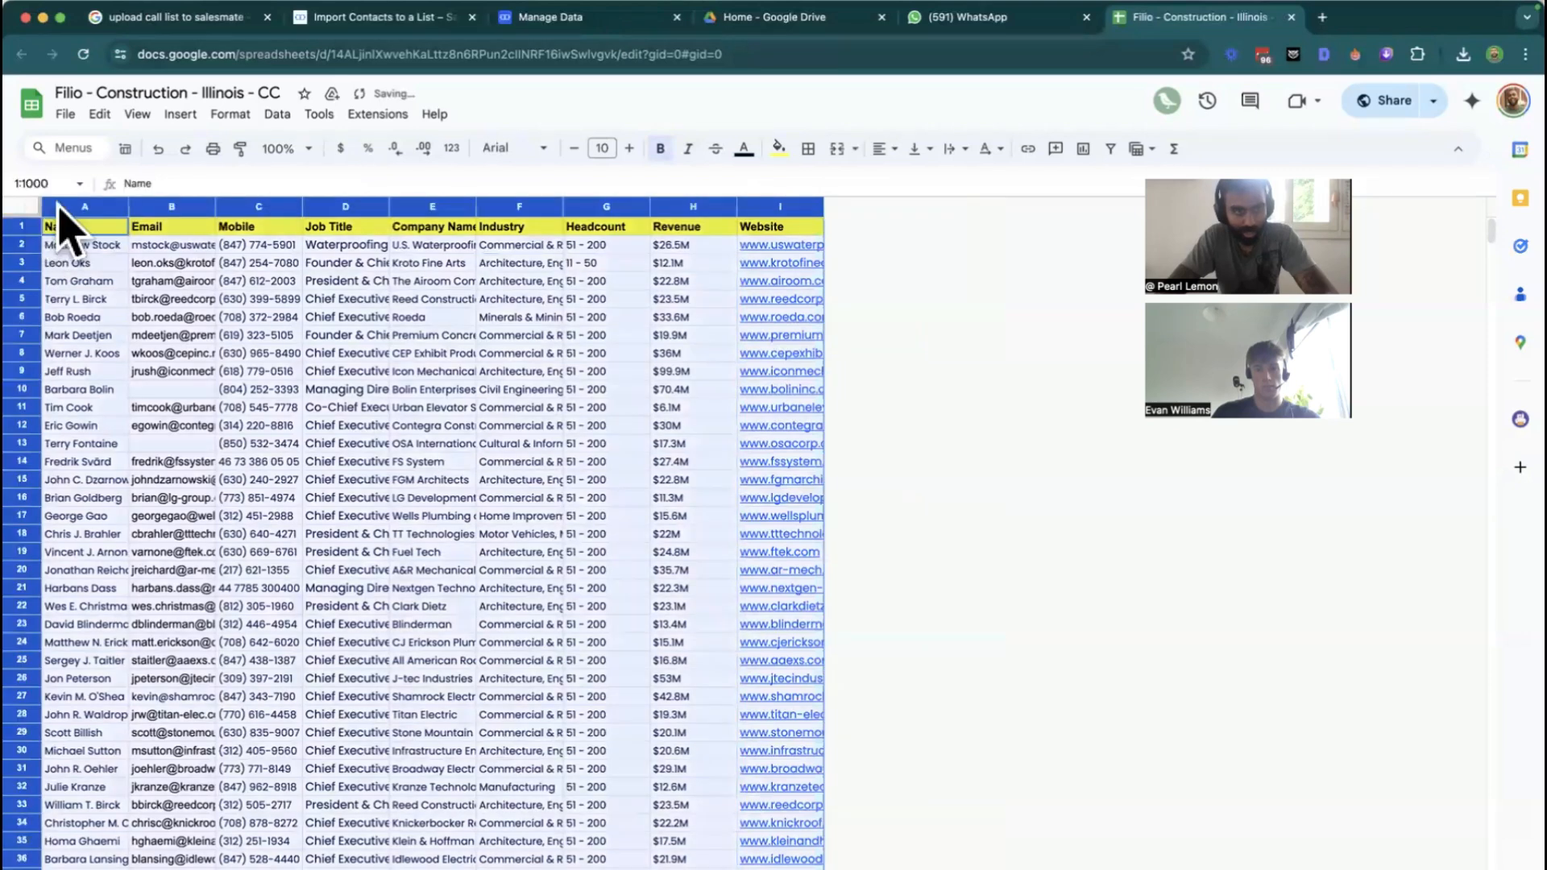
pyautogui.doubleClick(128, 203)
pyautogui.click(314, 334)
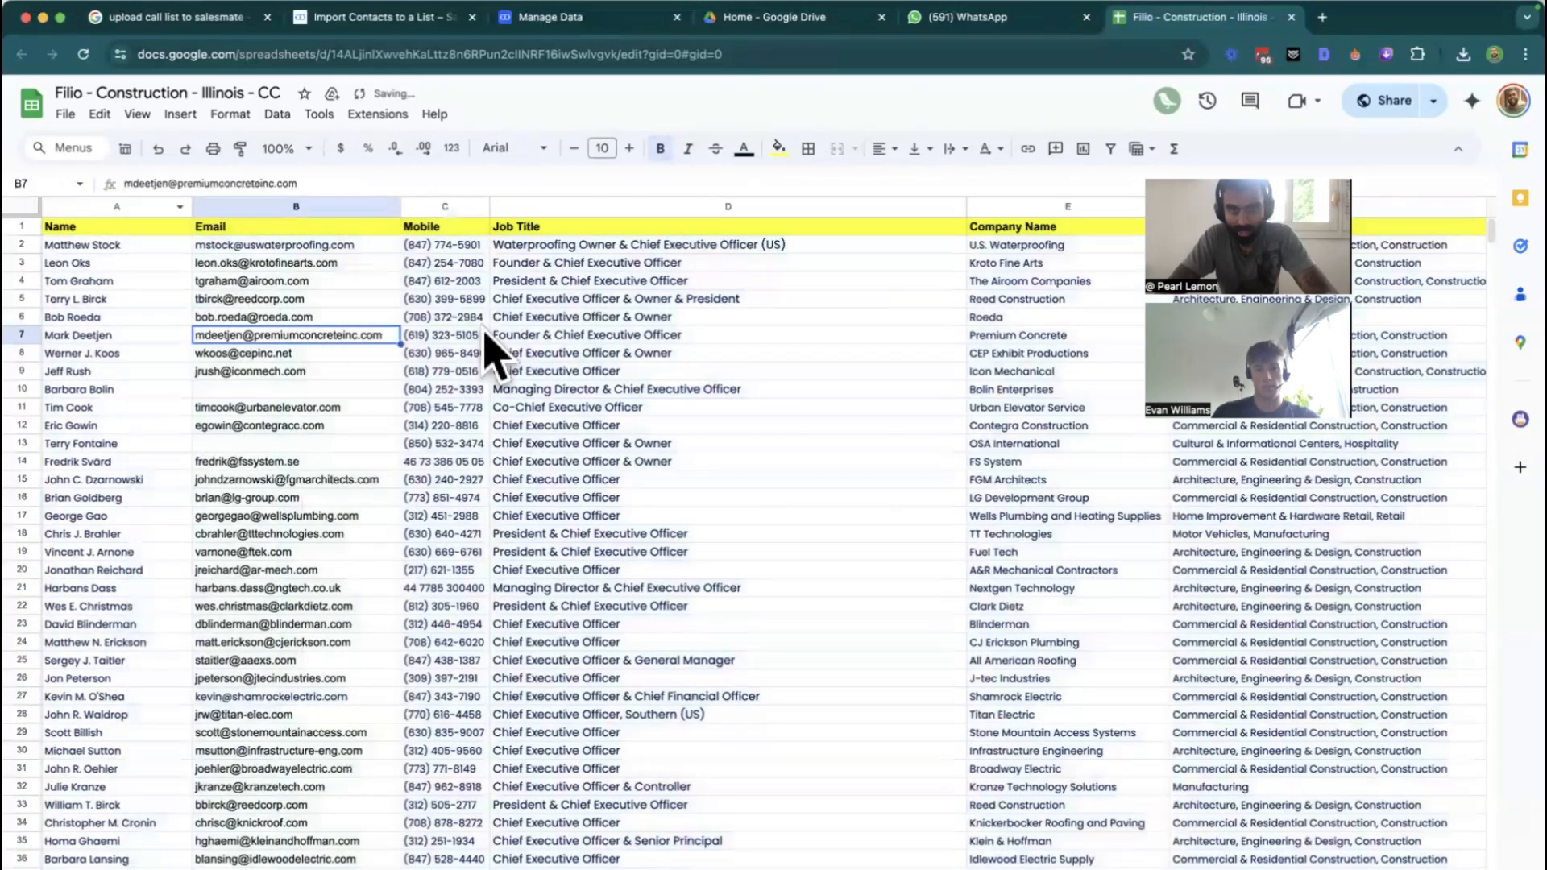
pyautogui.click(35, 209)
pyautogui.moveTo(969, 207); pyautogui.dragTo(688, 266)
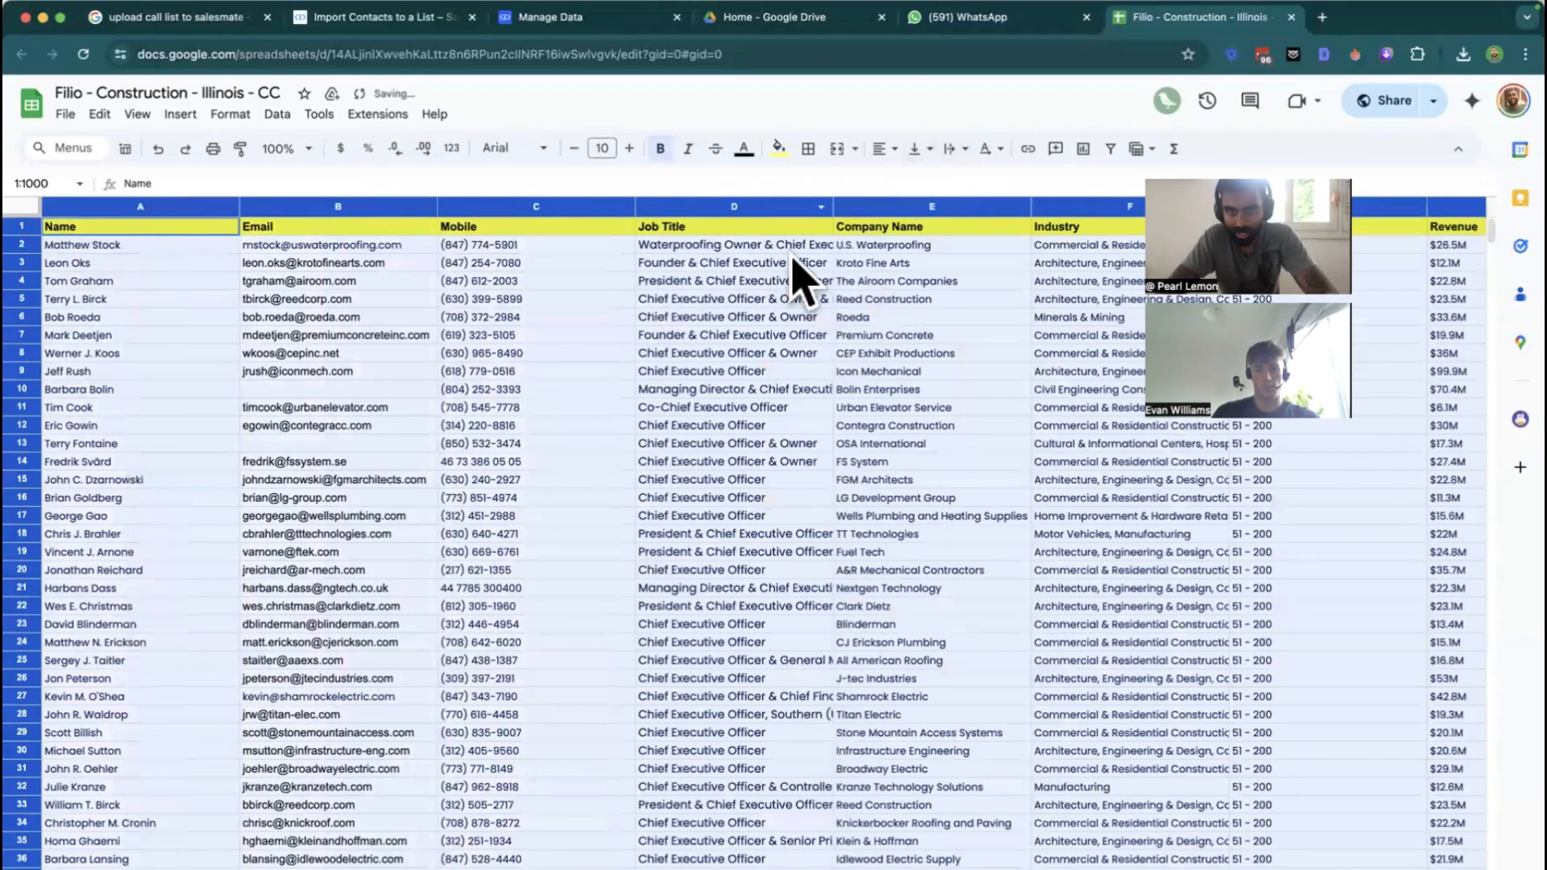
# Narrow all of the sheet's columns to a smaller uniform width and wrap the text in every cell
pyautogui.moveTo(630, 216); pyautogui.dragTo(568, 214)
pyautogui.click(955, 157)
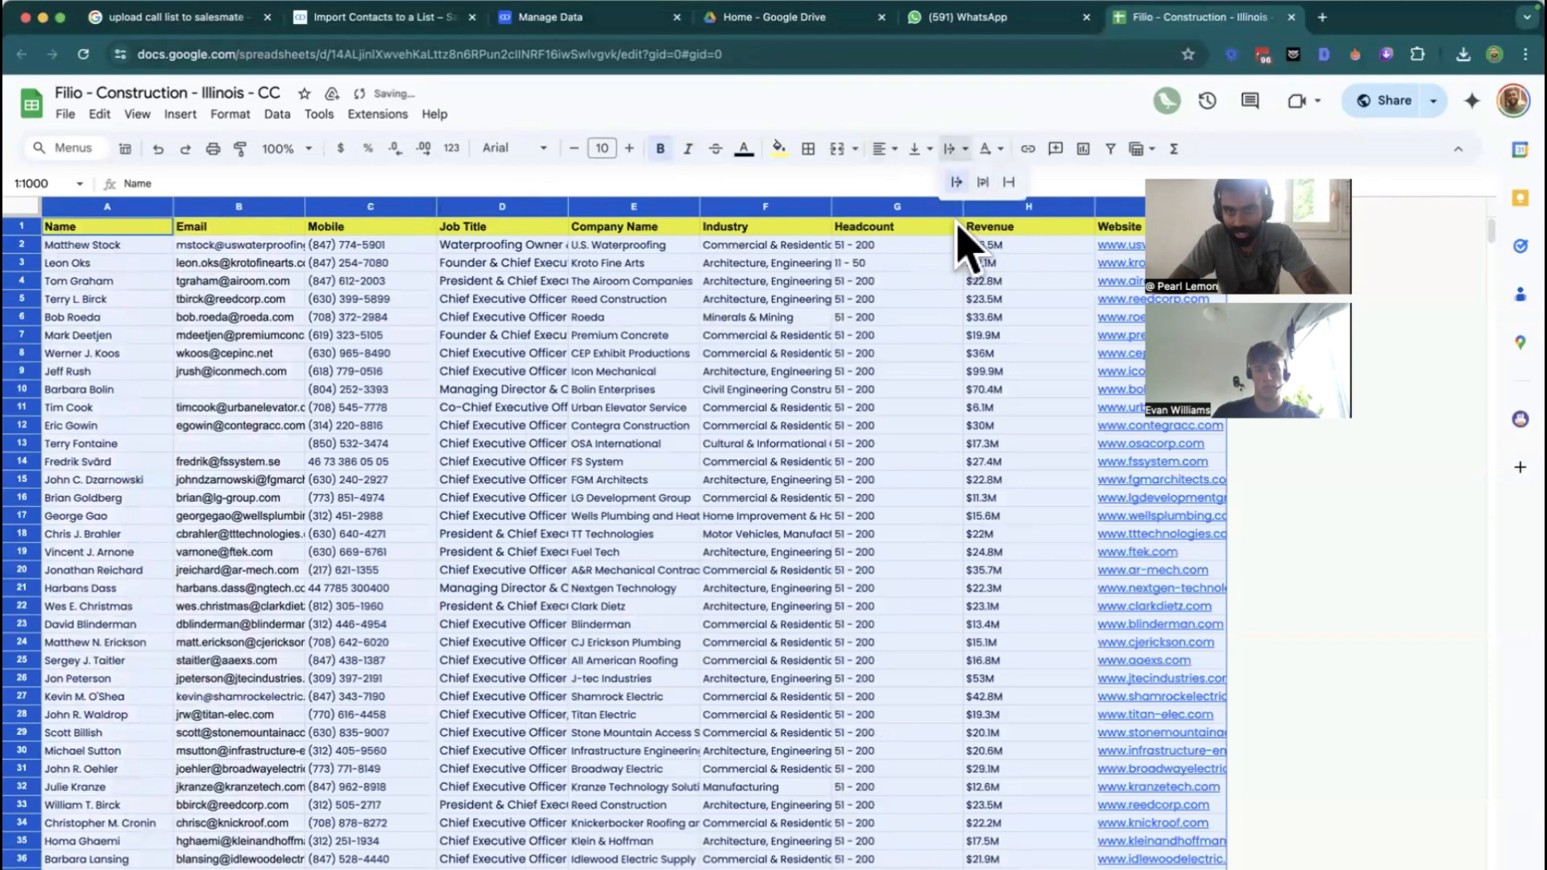
pyautogui.click(983, 179)
pyautogui.click(712, 452)
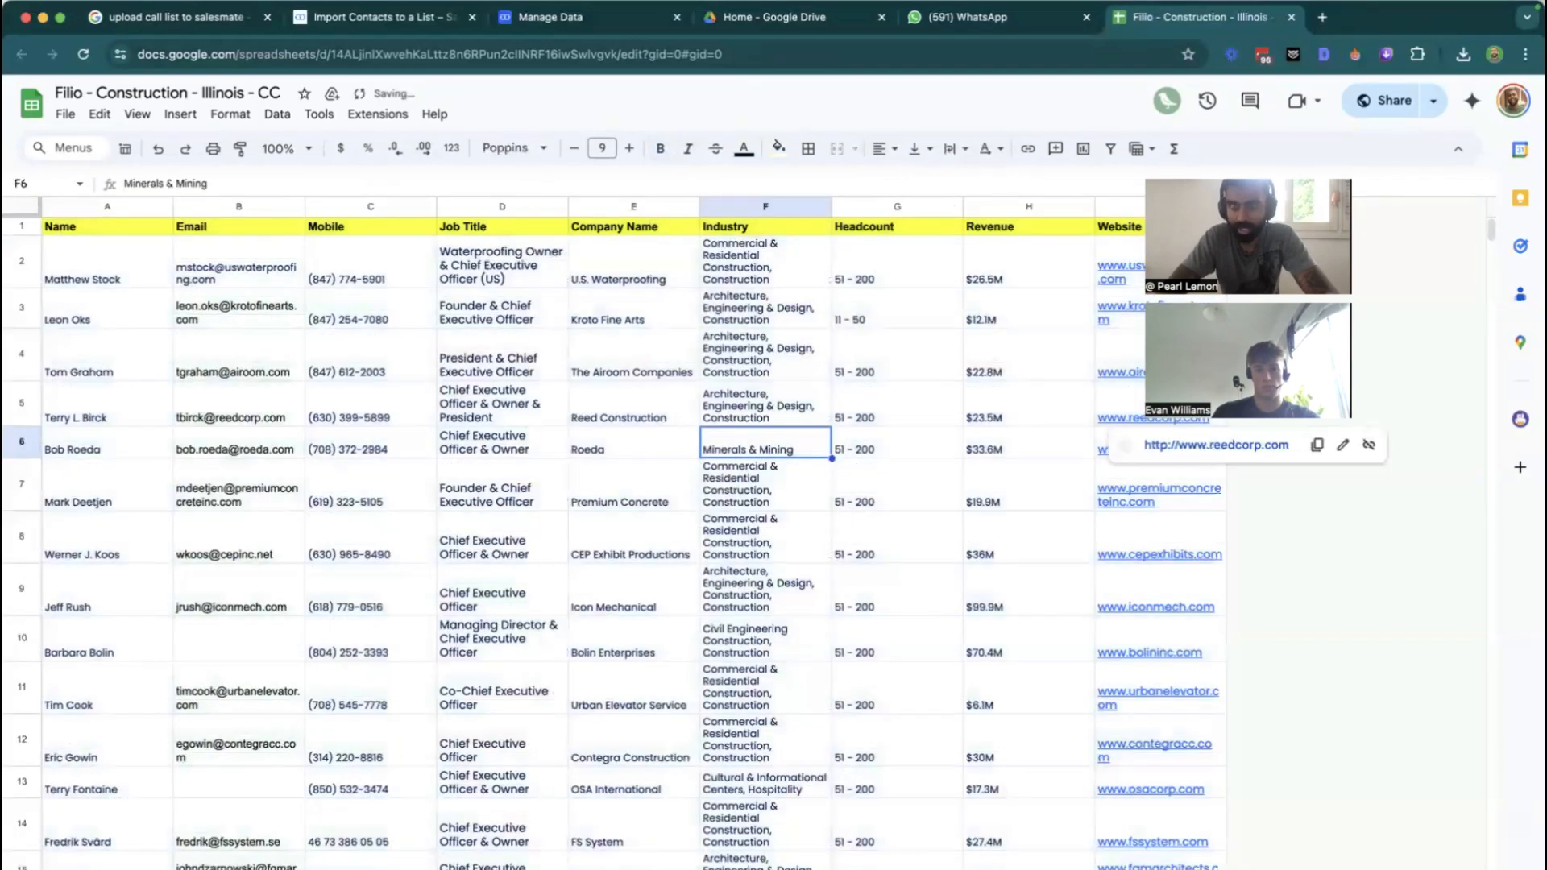
pyautogui.click(379, 451)
pyautogui.click(67, 115)
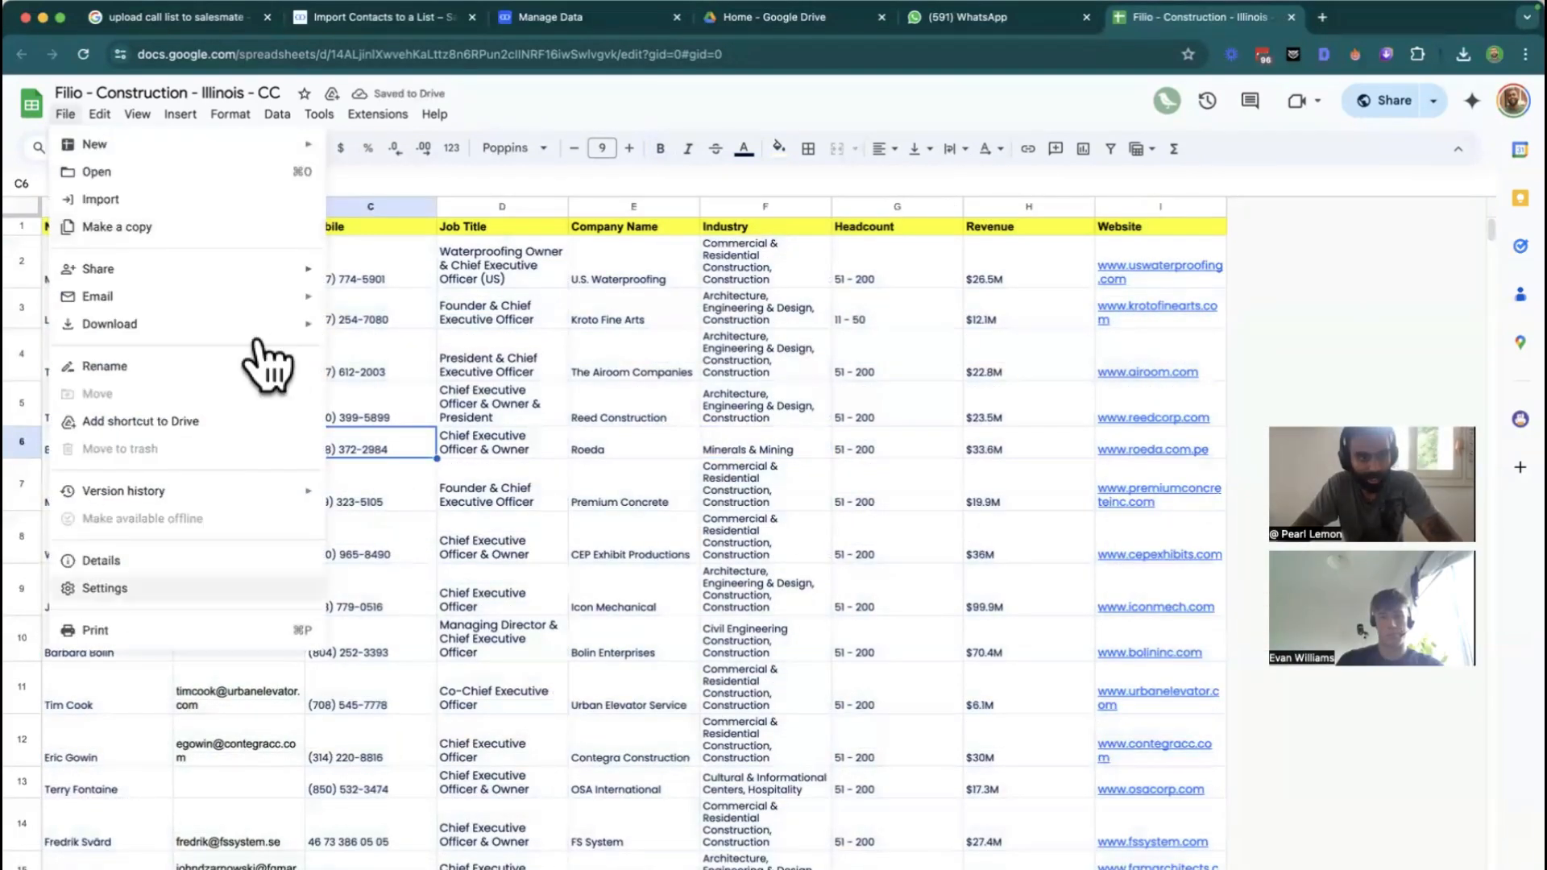
# Switch to Salesmate and start an import using a file, selecting the Contact and Company modules and continuing to the file upload stage
pyautogui.click(553, 42)
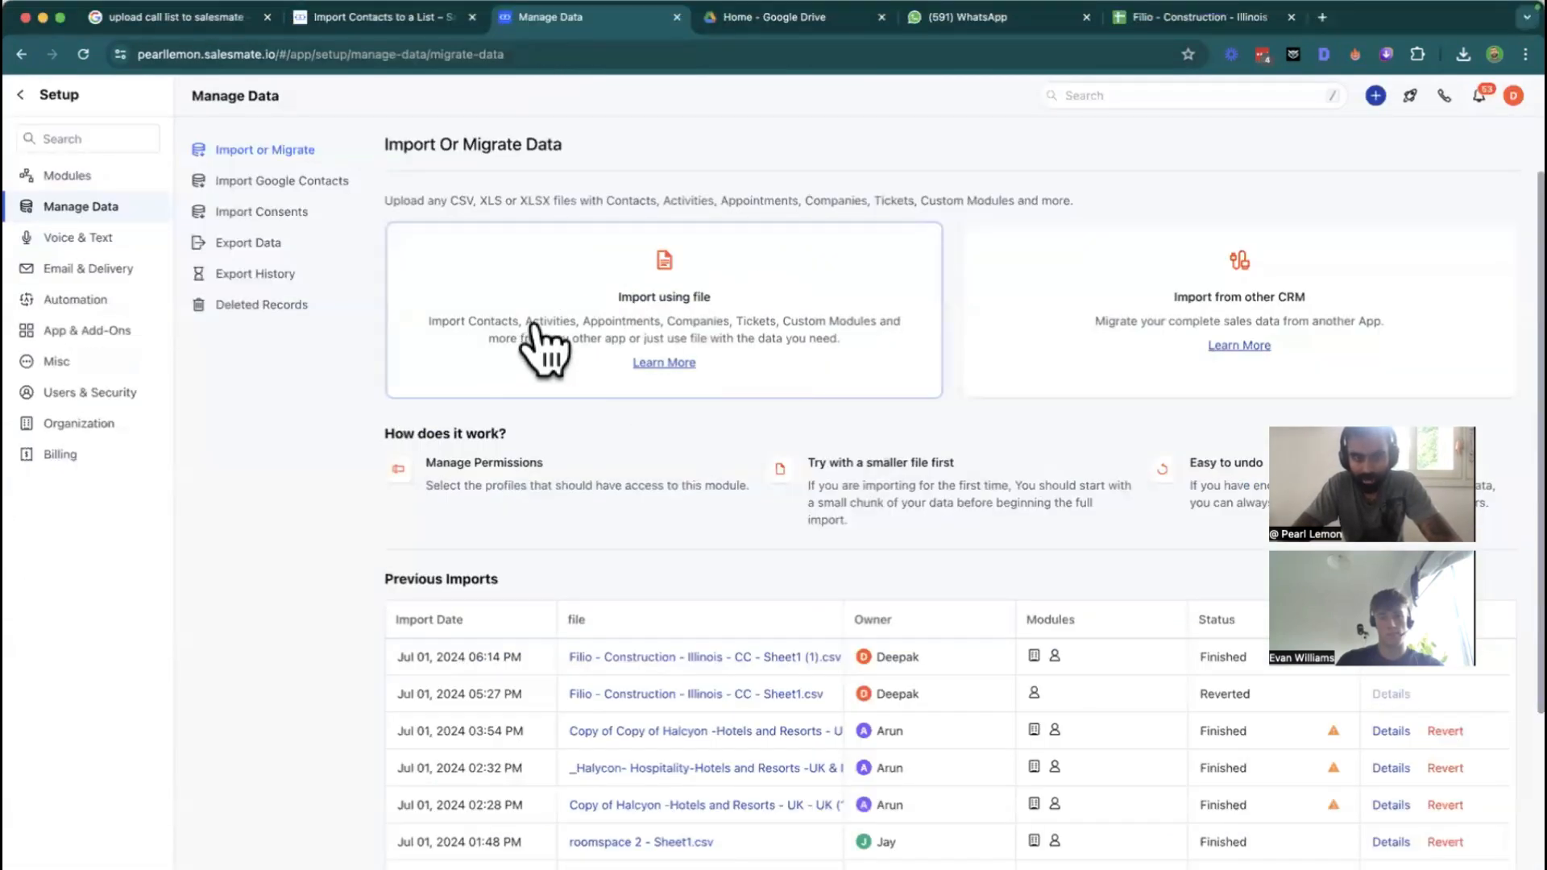
pyautogui.click(746, 358)
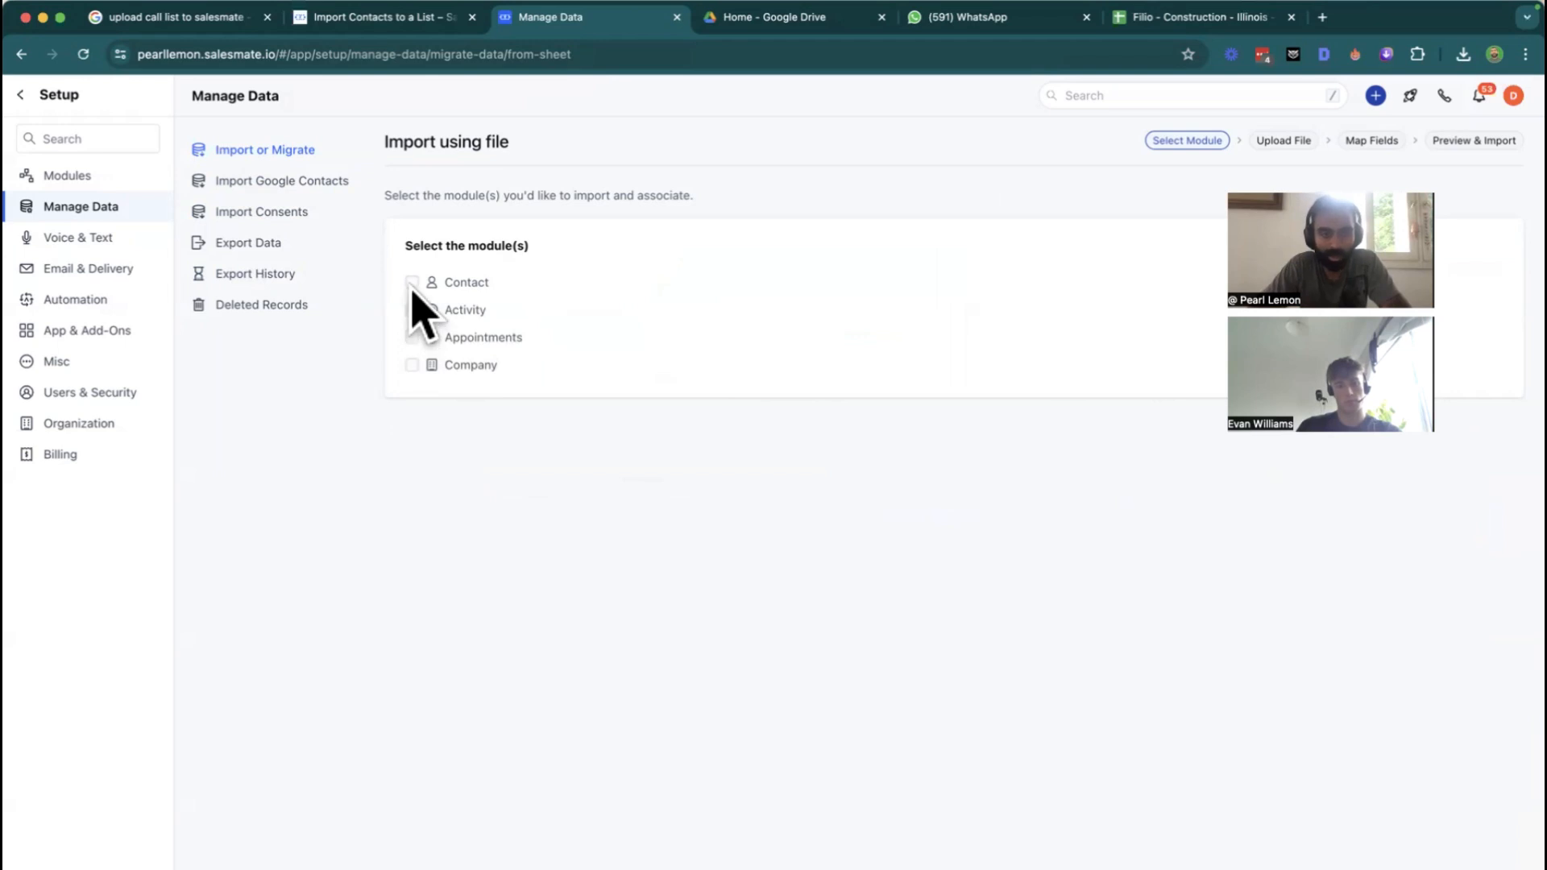
pyautogui.click(411, 365)
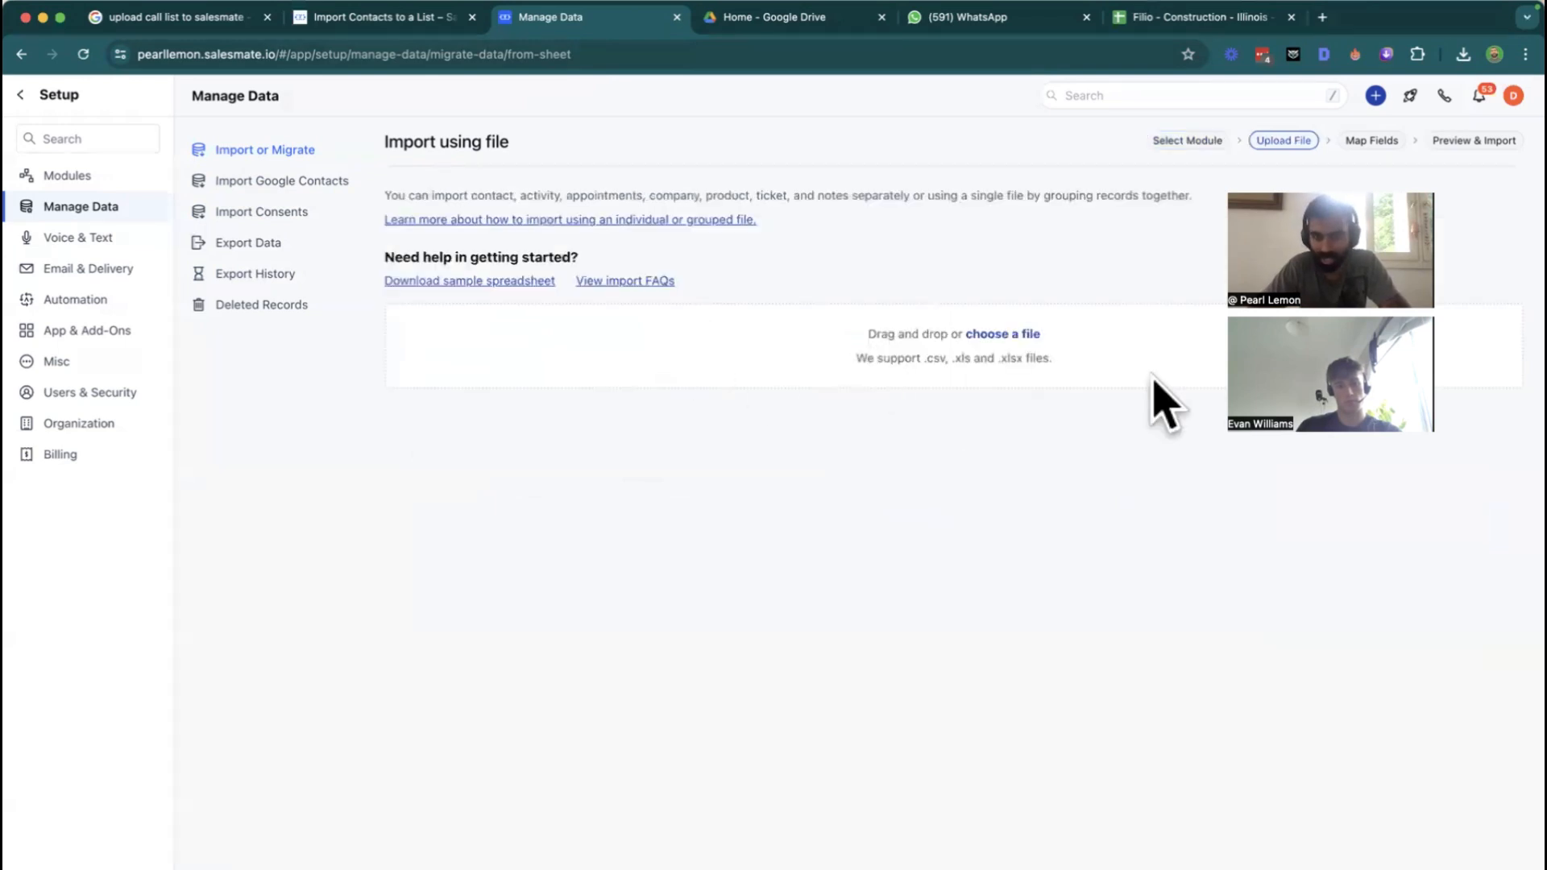
# Download Salesmate's sample spreadsheet and open samplefile.csv in Google Drive to review its column layout
pyautogui.click(475, 282)
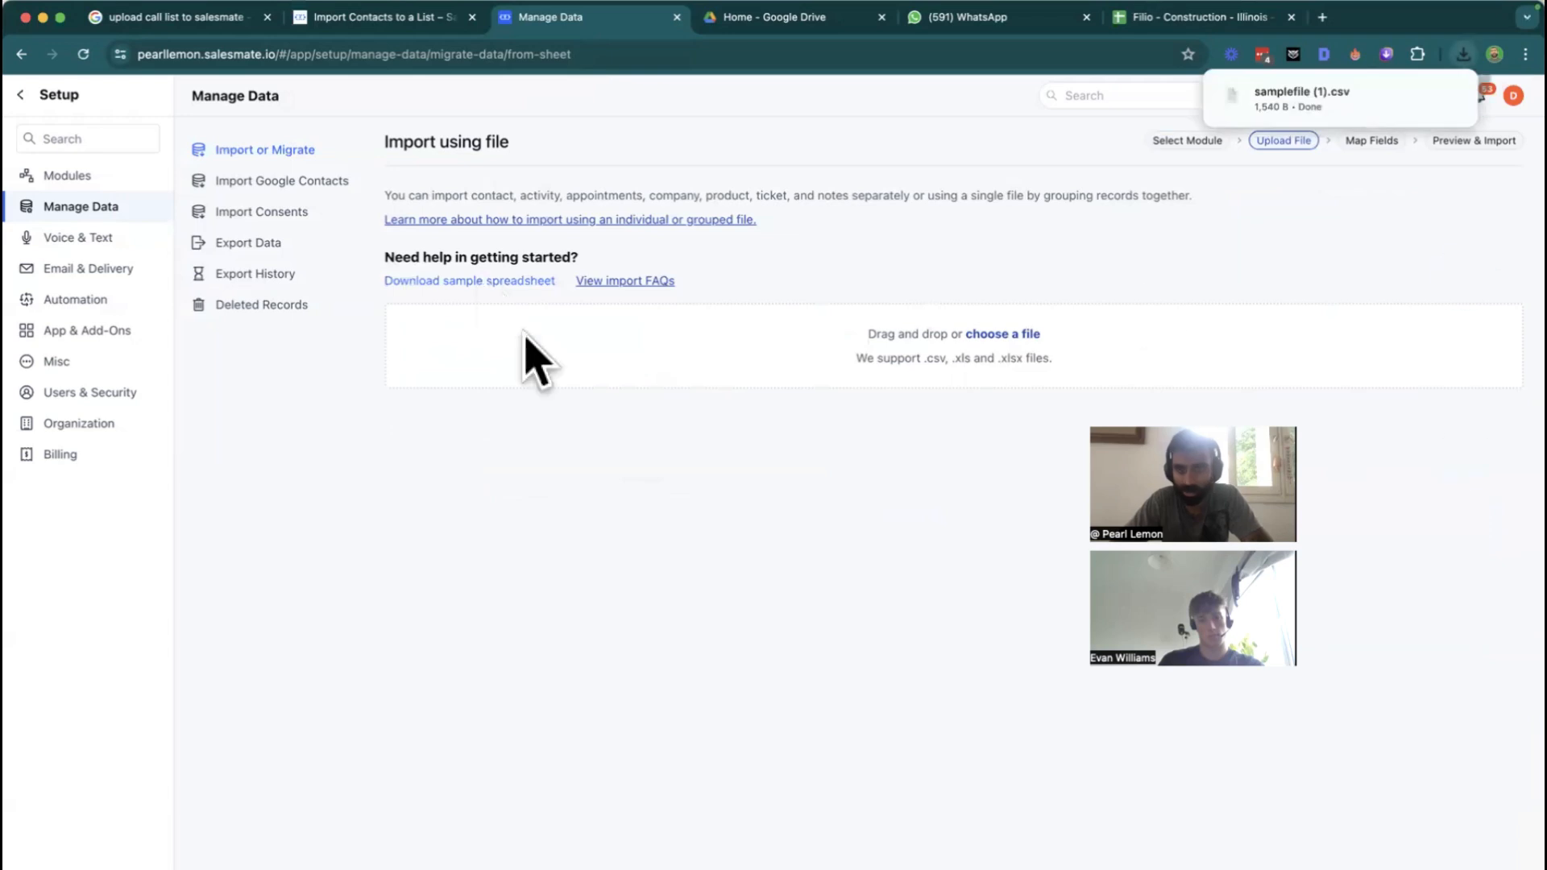
pyautogui.click(830, 20)
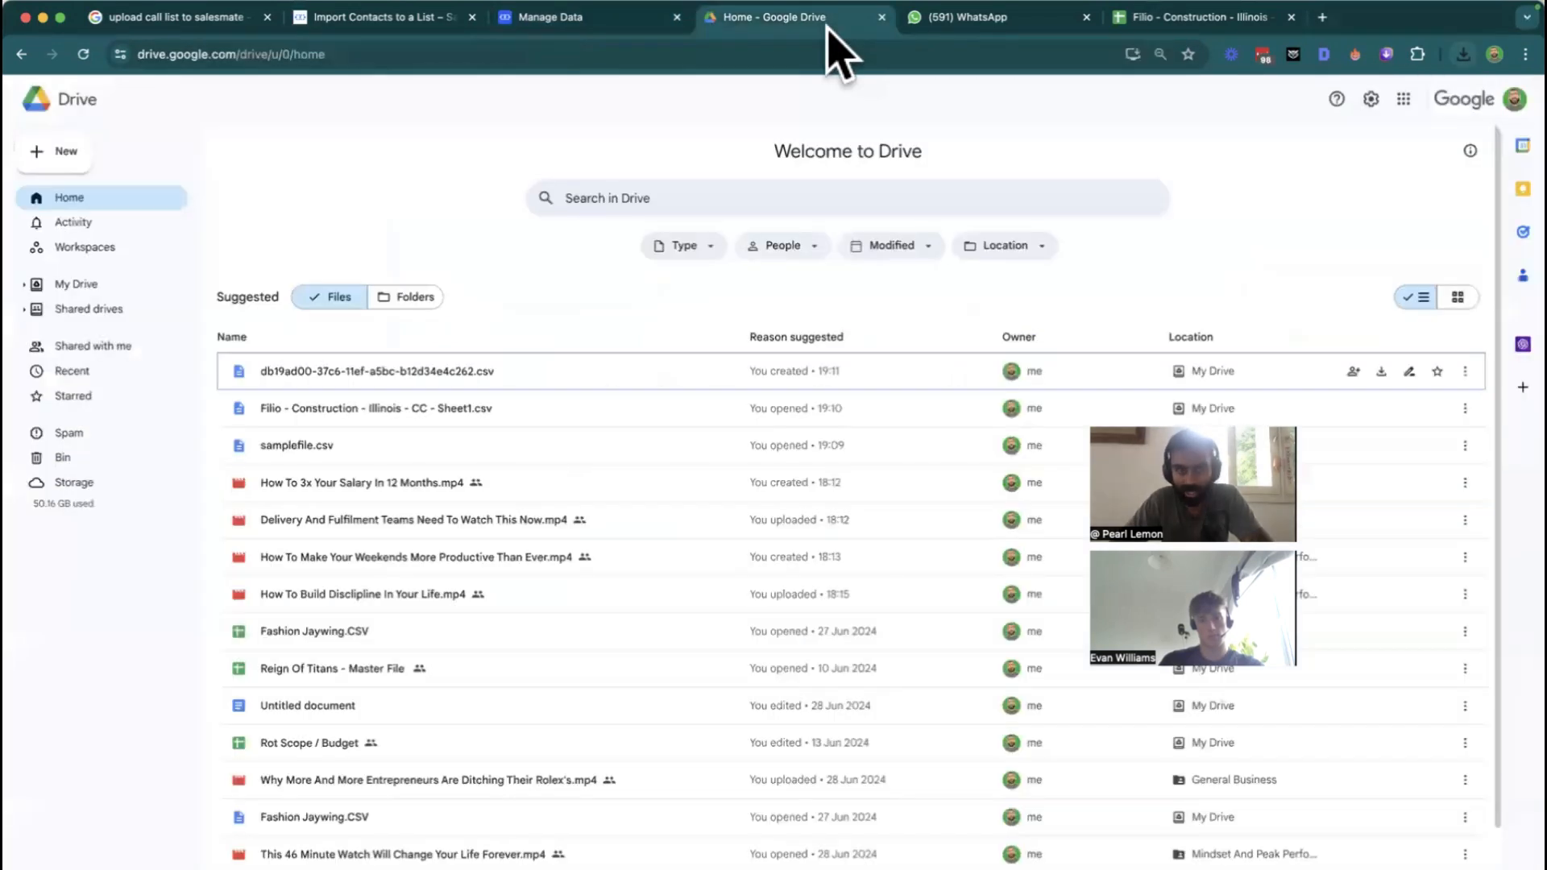
pyautogui.doubleClick(300, 448)
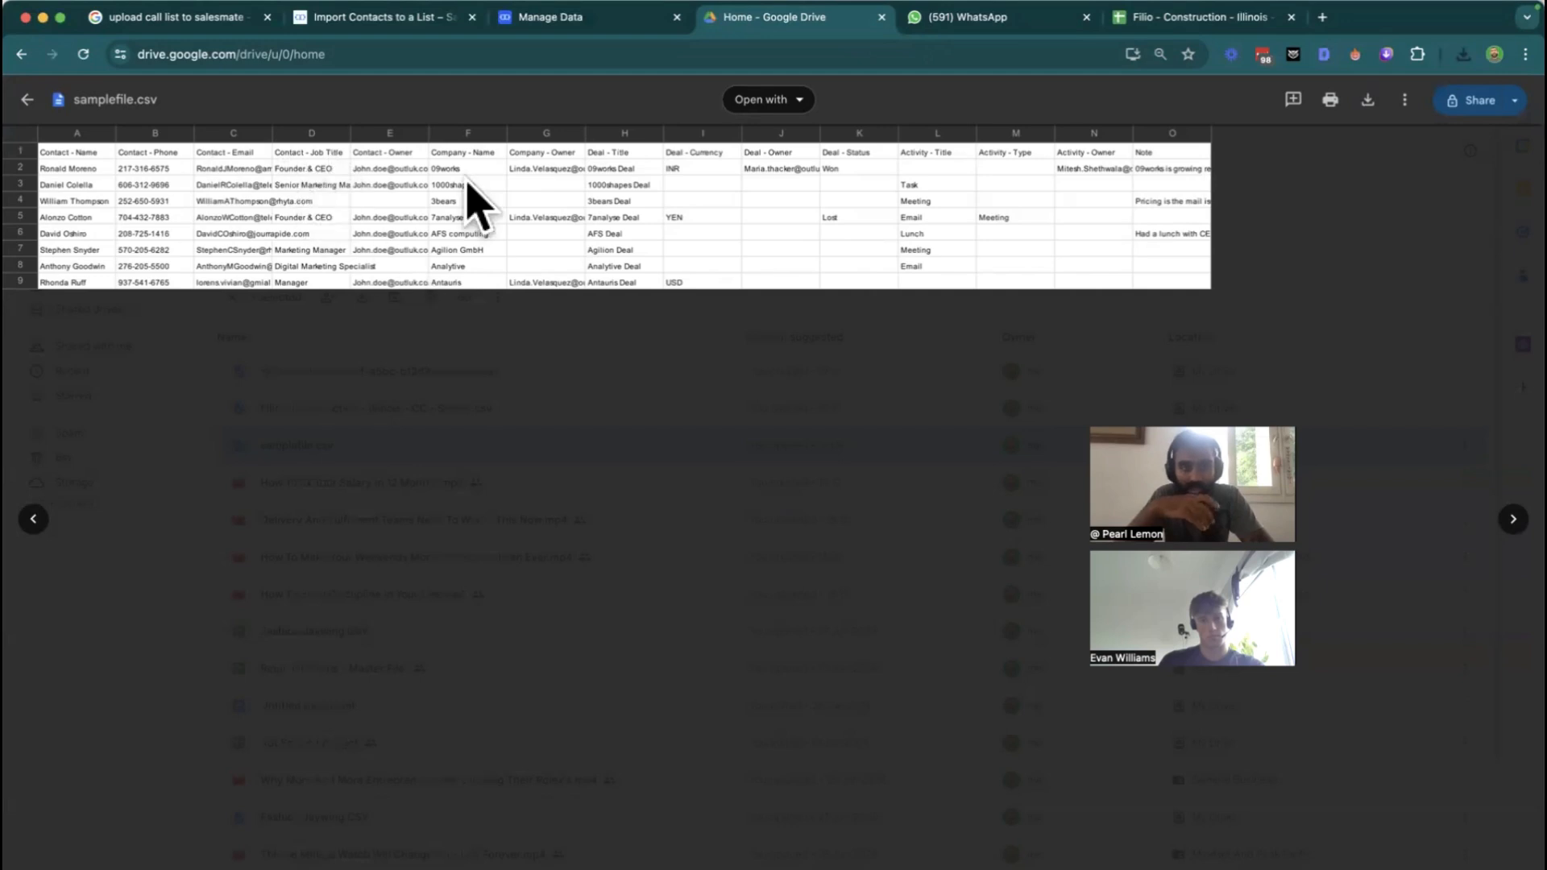
# Return to the Filio - Construction - Illinois - CC sheet and download it as a comma-separated values (.csv) file
pyautogui.click(1152, 24)
pyautogui.click(63, 121)
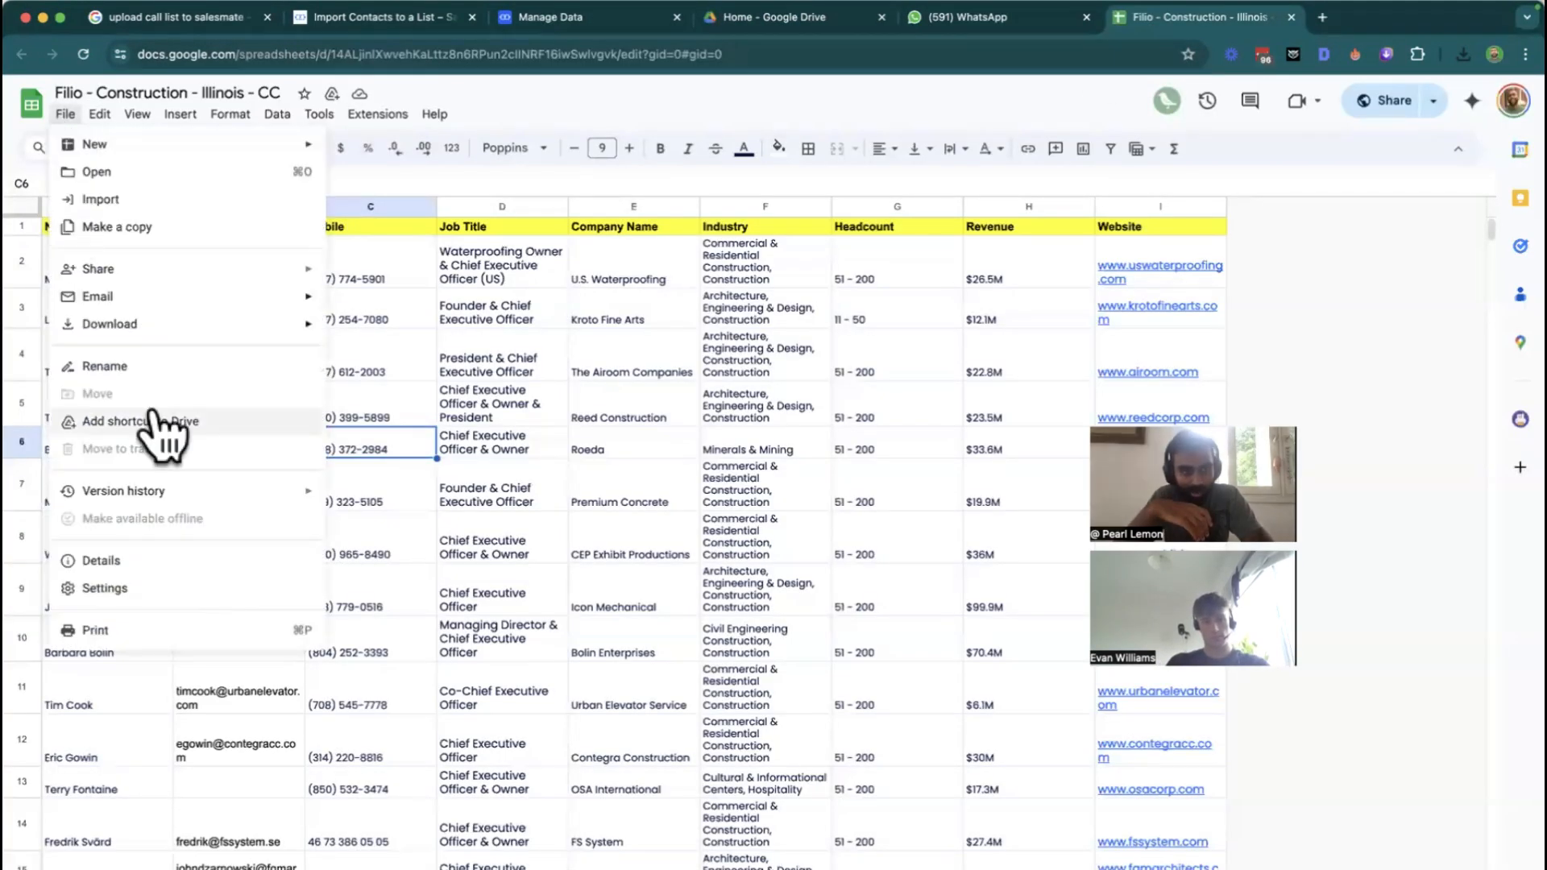
pyautogui.moveTo(268, 325)
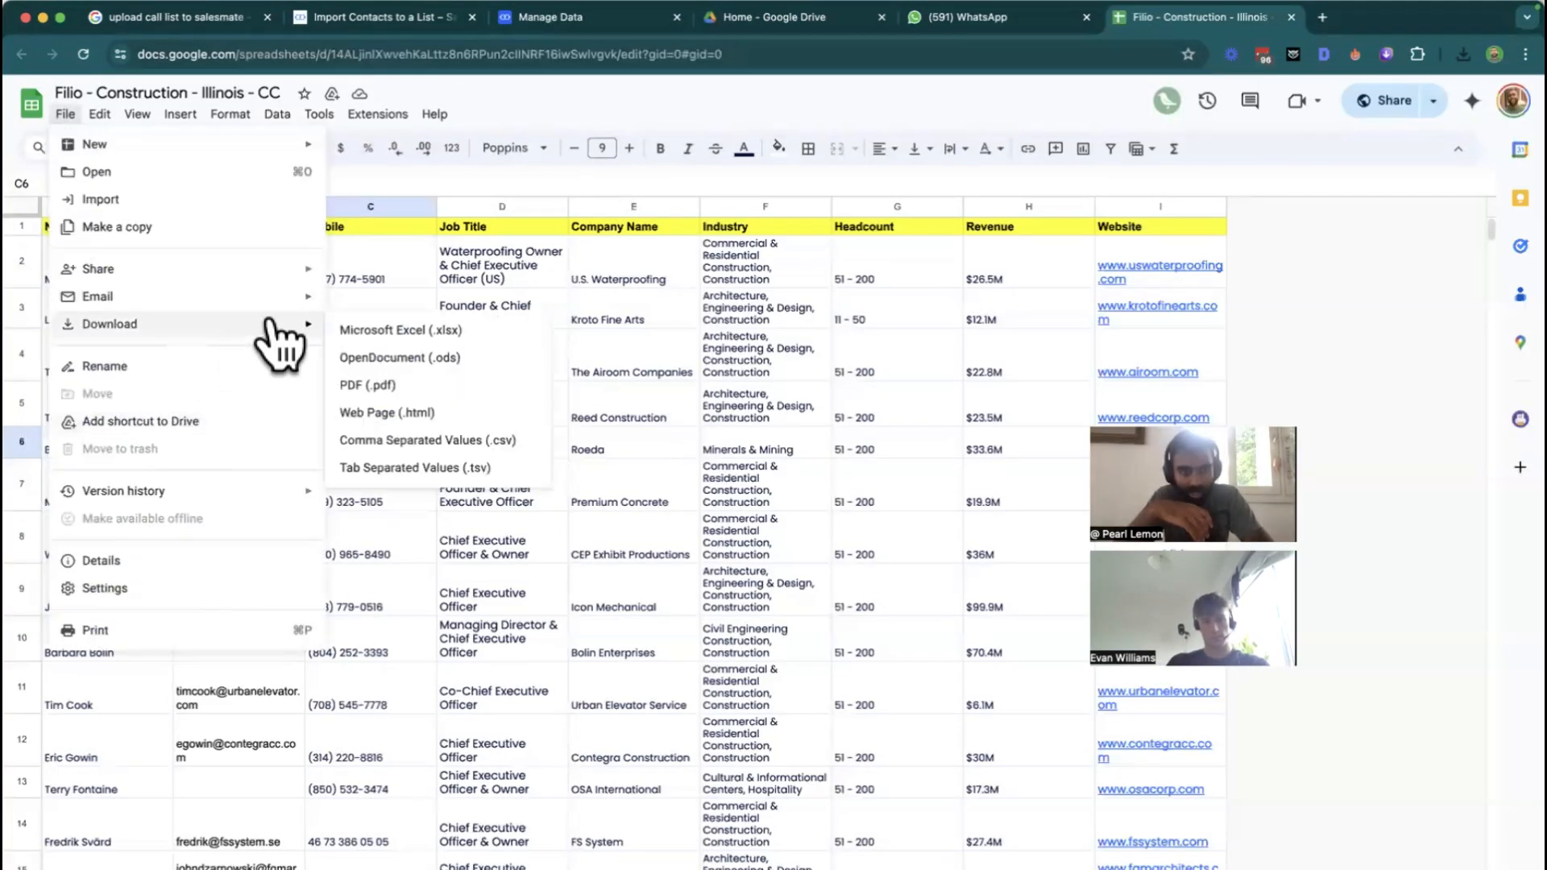
pyautogui.click(418, 451)
# Upload the downloaded Filio - Construction - Illinois - CC - Sheet1 (2).csv to the Salesmate import and continue to field mapping
pyautogui.click(537, 24)
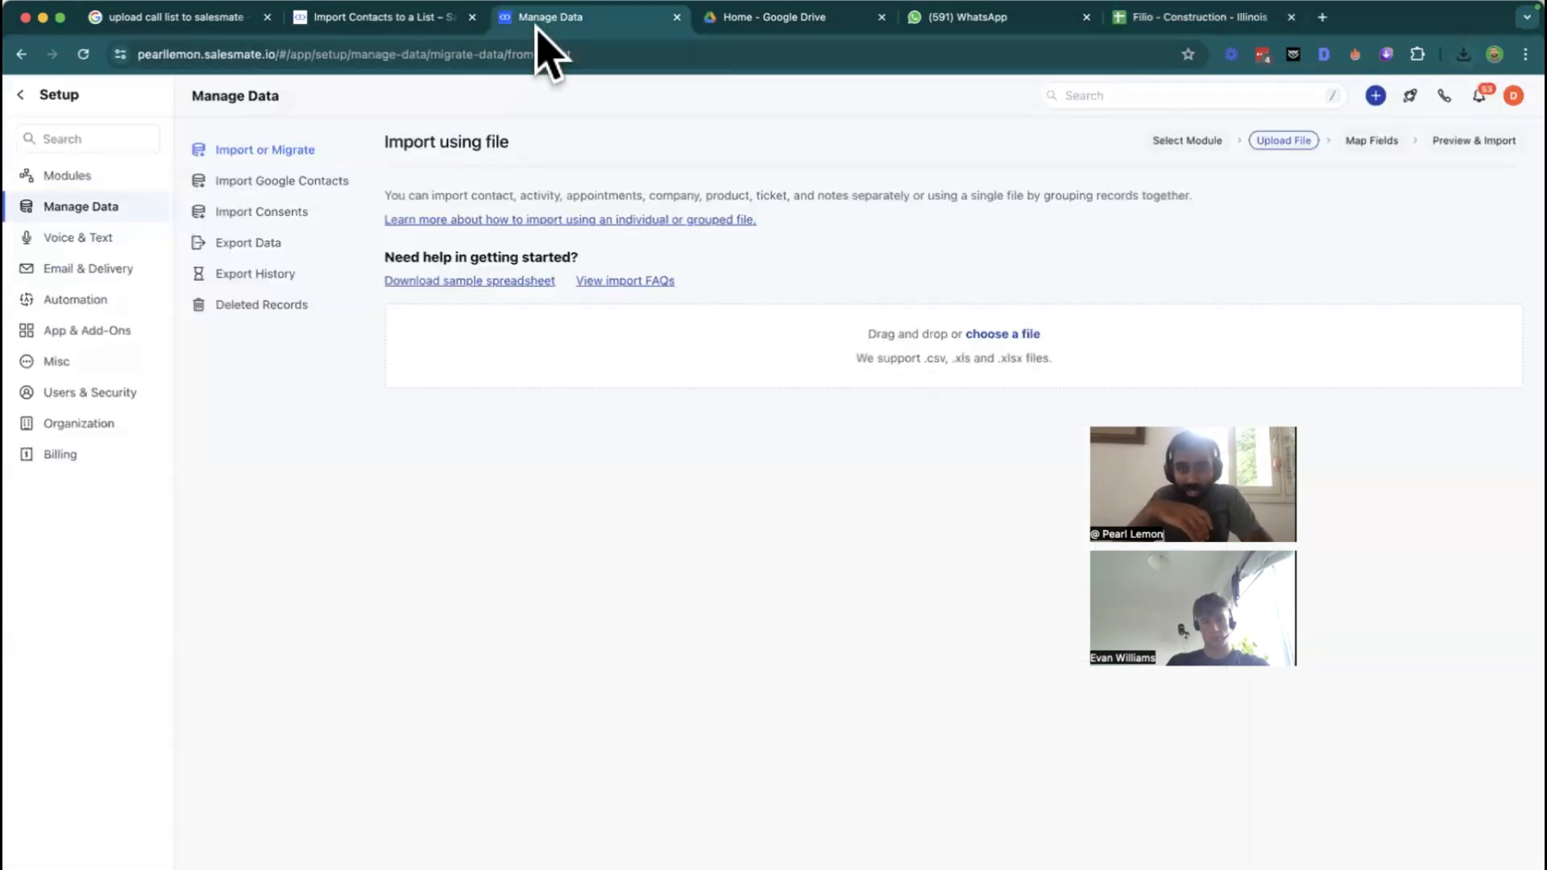
pyautogui.click(1462, 54)
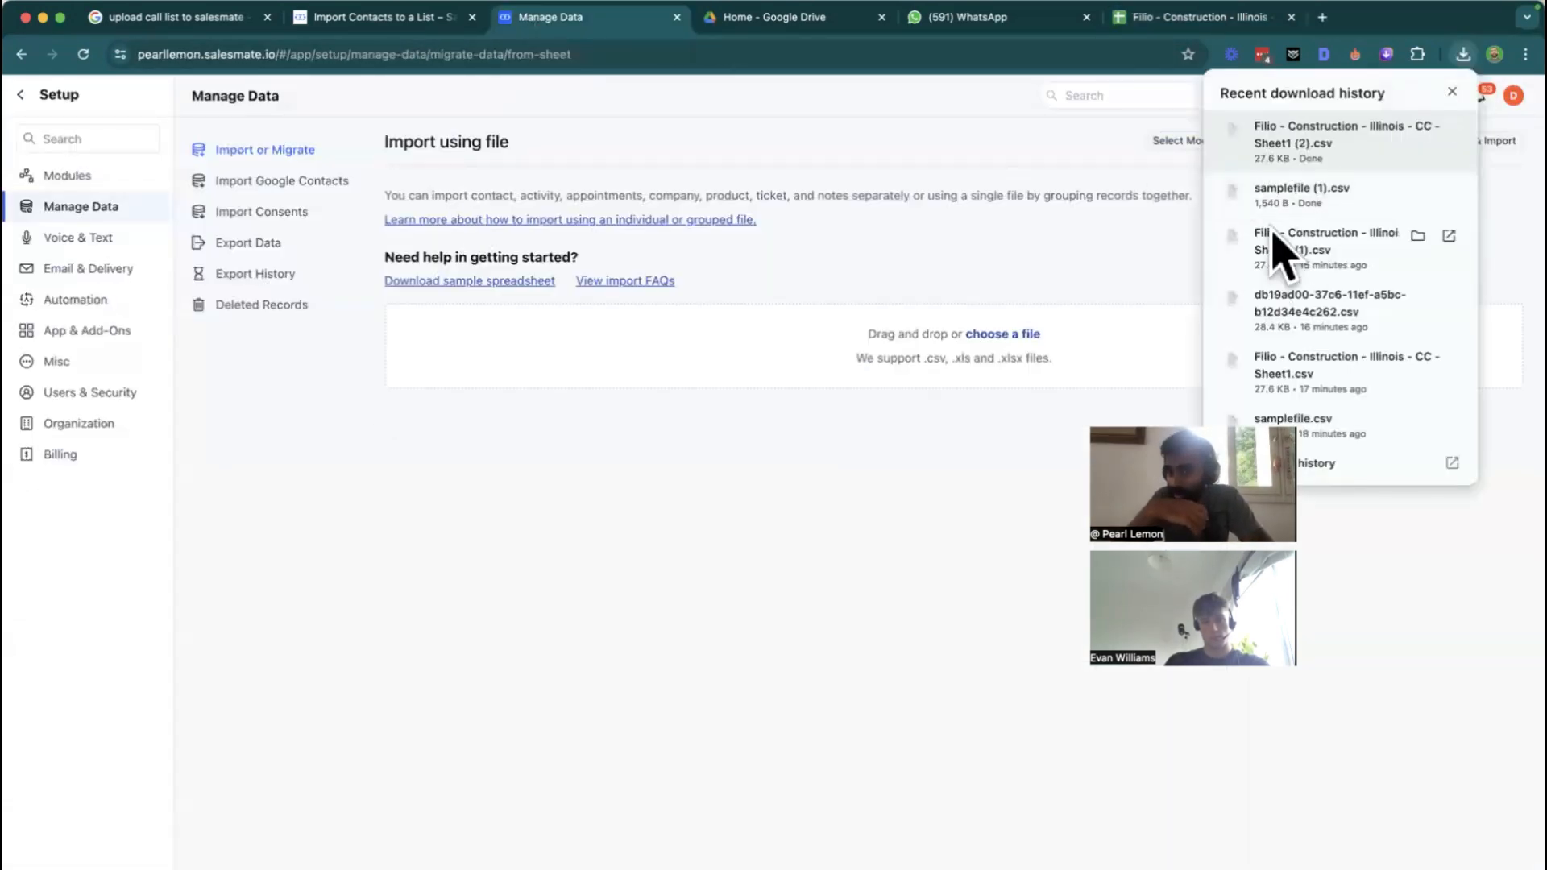
pyautogui.moveTo(1257, 137); pyautogui.dragTo(764, 348)
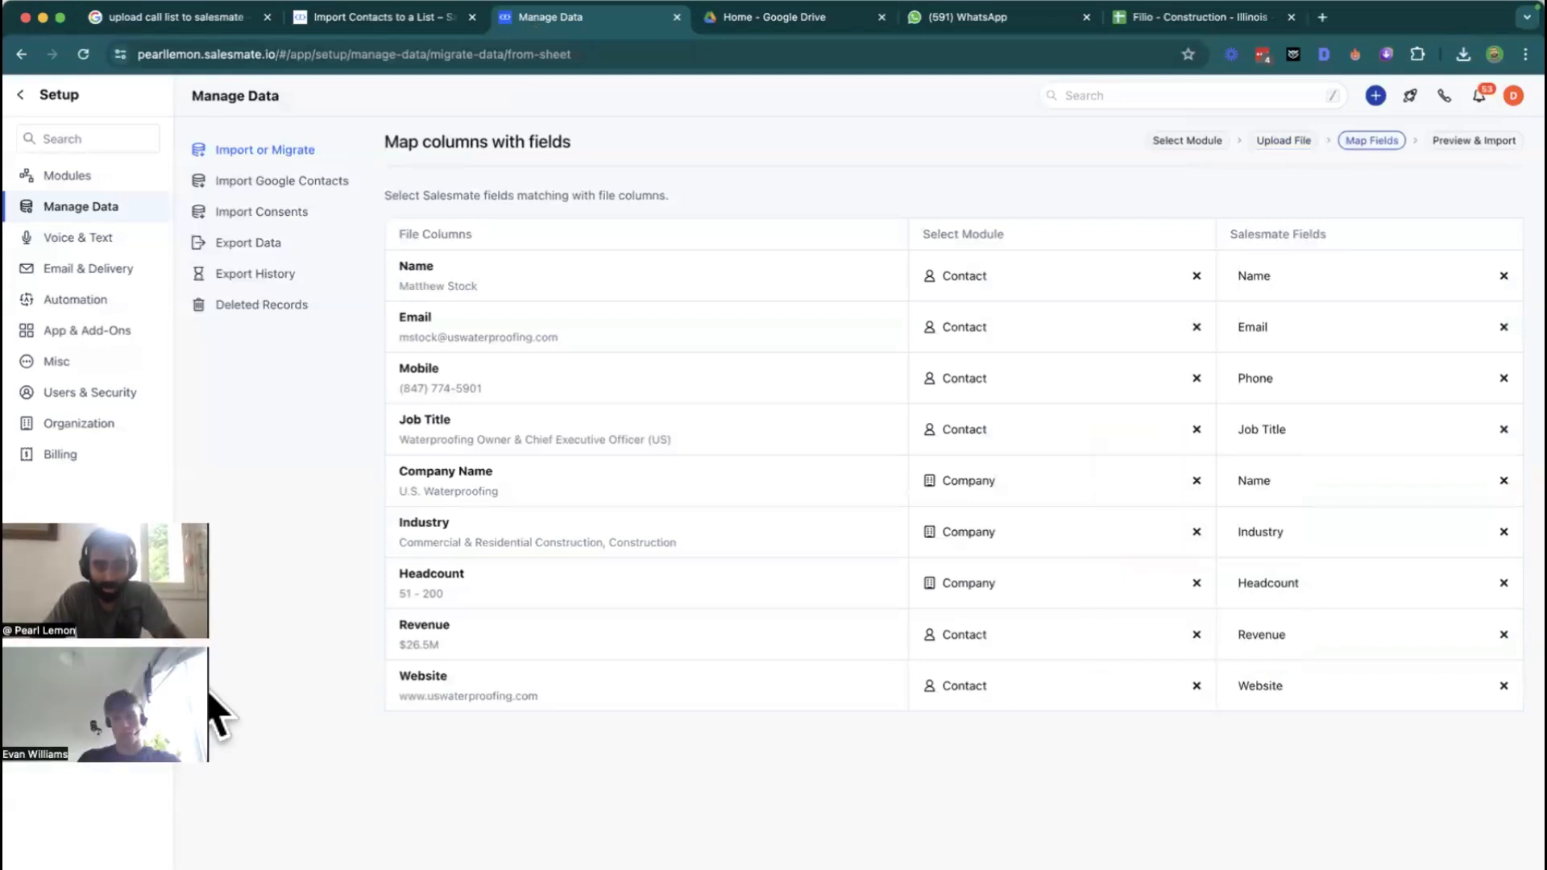
pyautogui.click(1264, 484)
pyautogui.click(1184, 743)
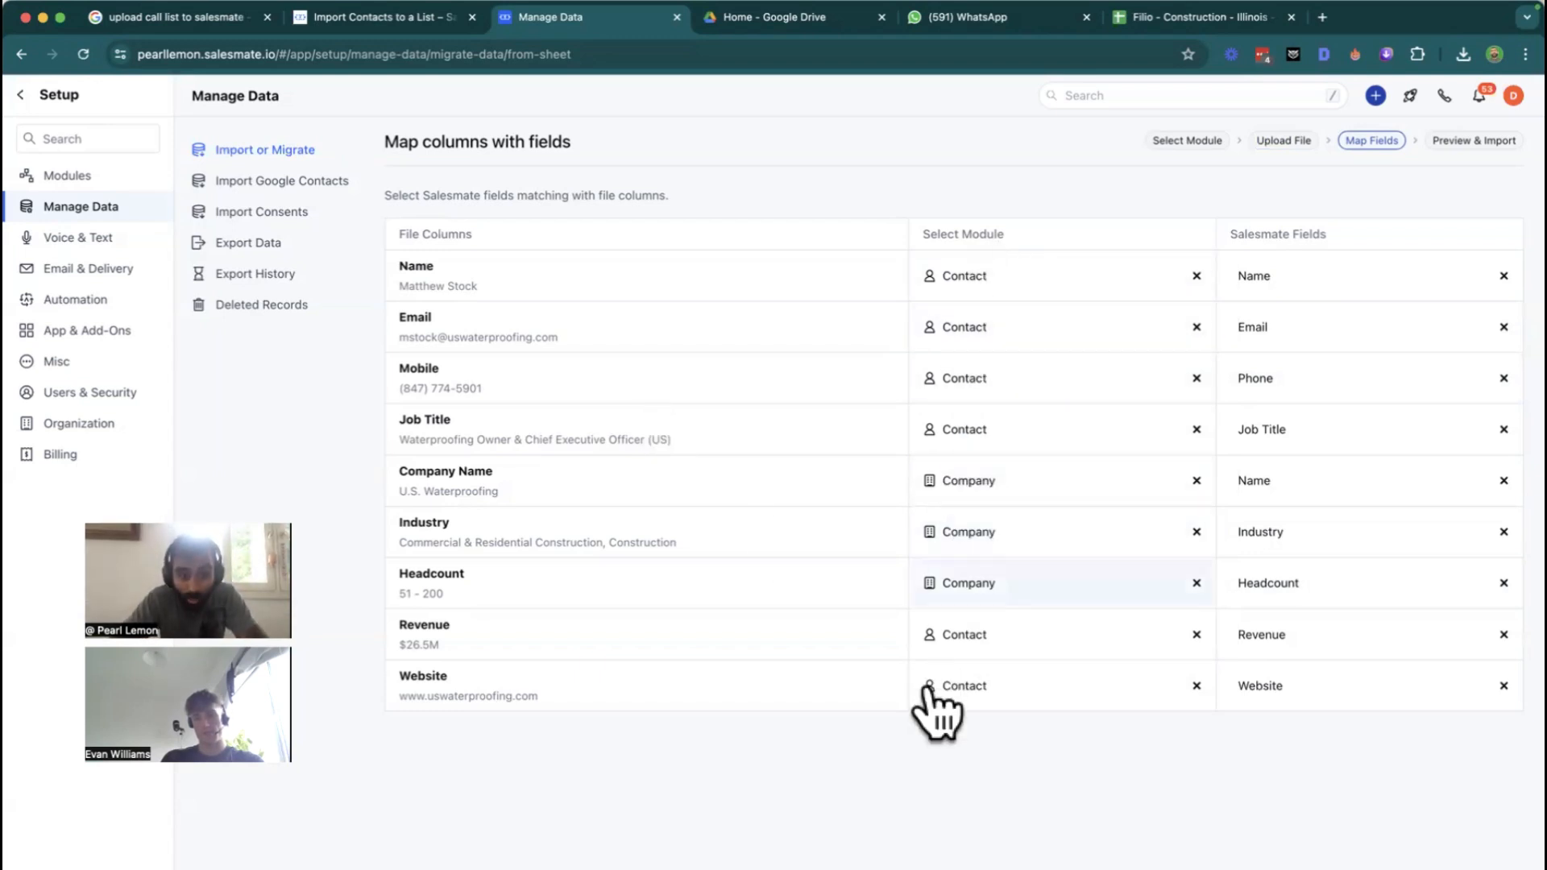
pyautogui.click(971, 274)
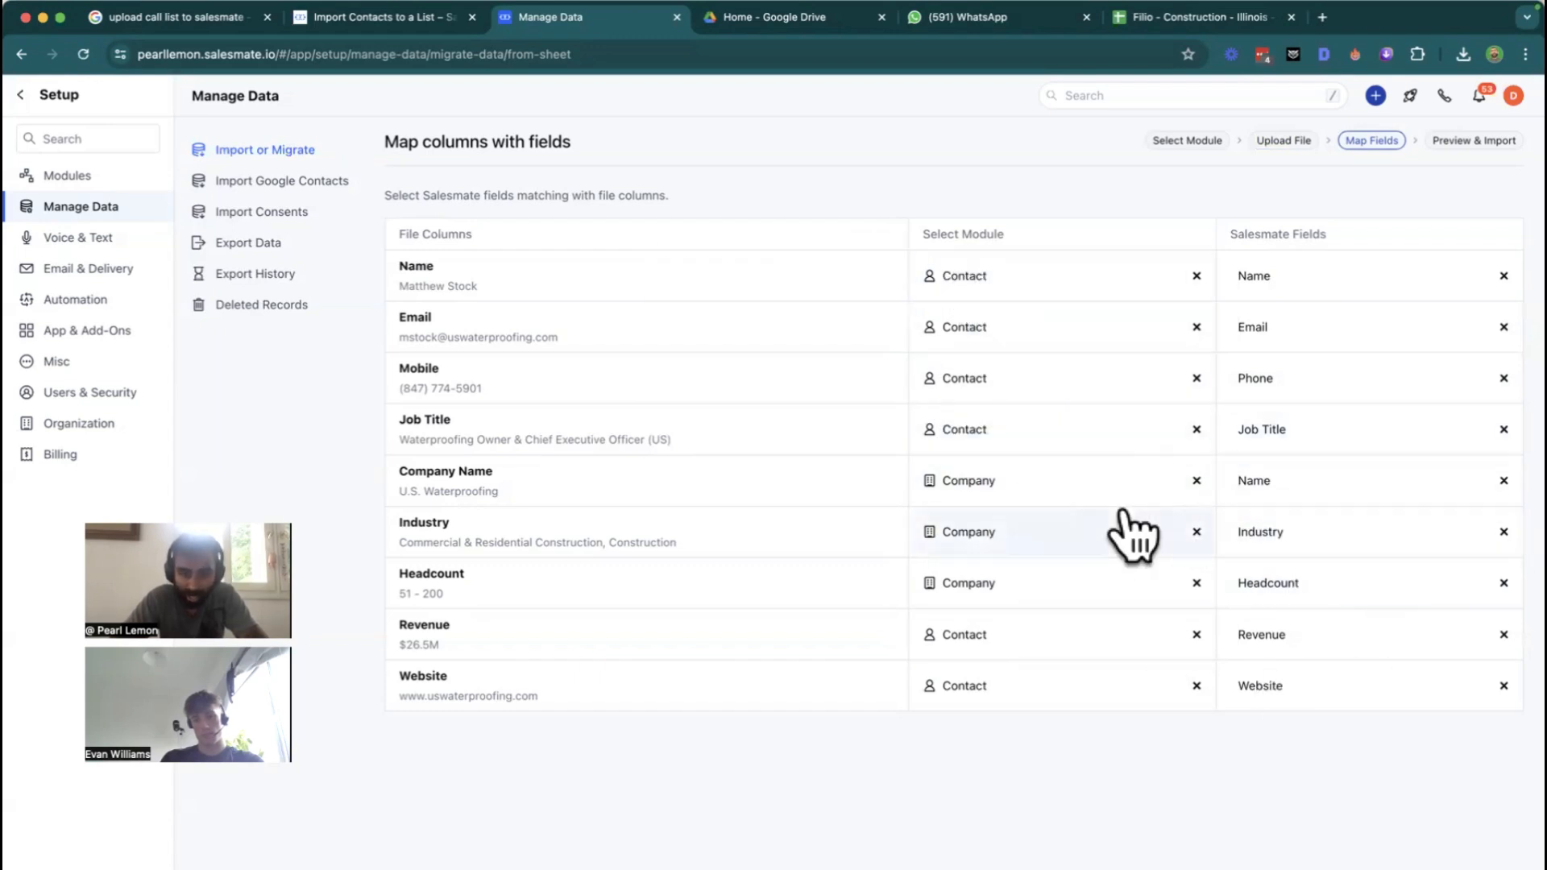
# Clear the Salesmate field mapped to the Industry column and look through the available company fields
pyautogui.click(1503, 532)
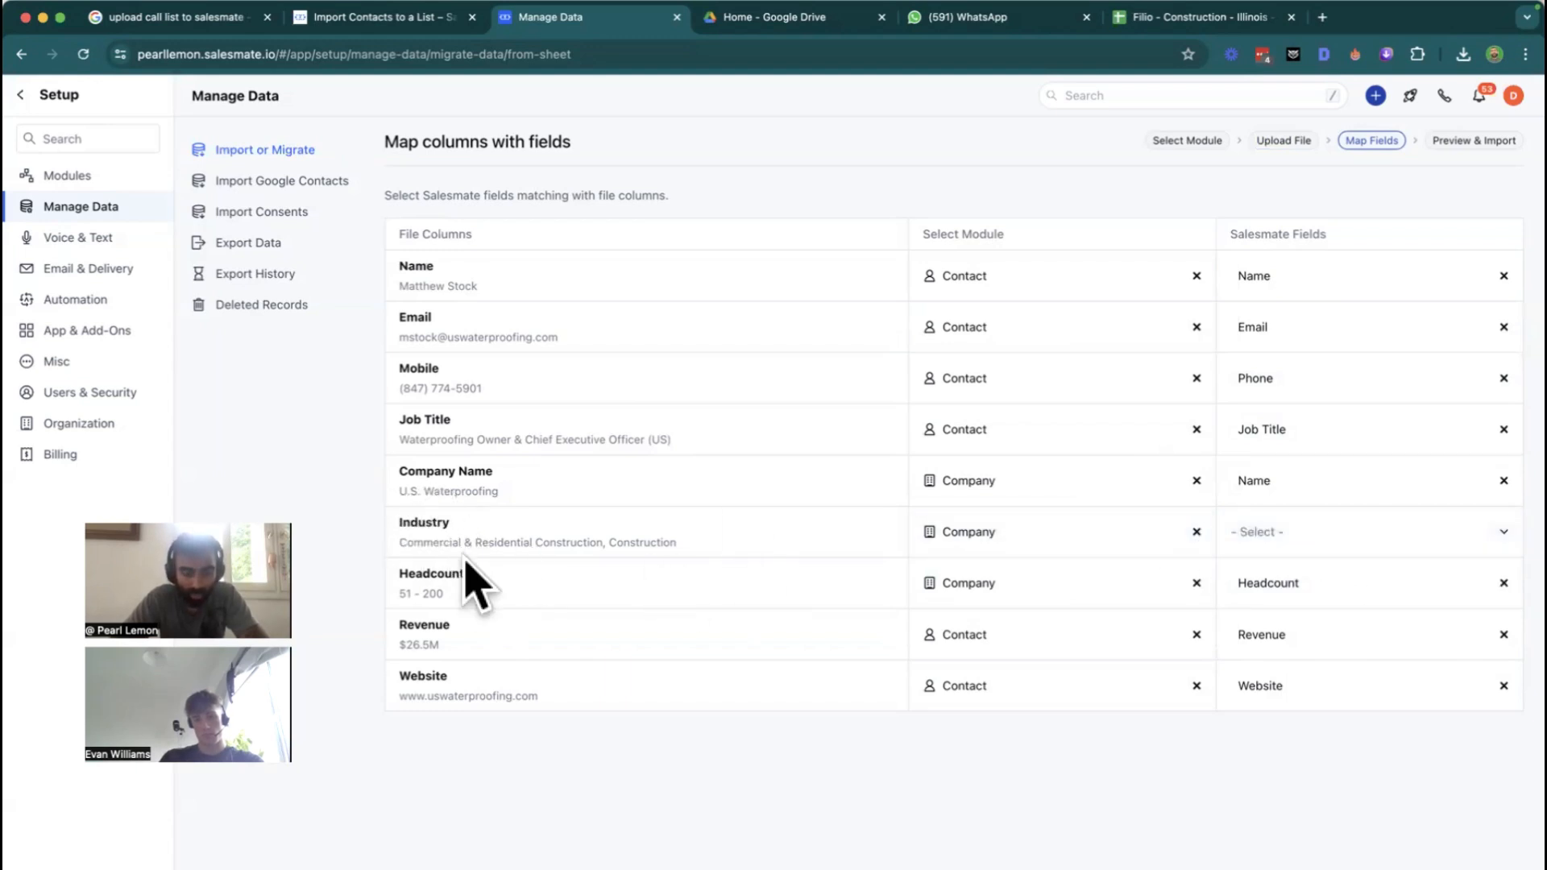
pyautogui.click(1277, 541)
pyautogui.scroll(-10, 1116, 564)
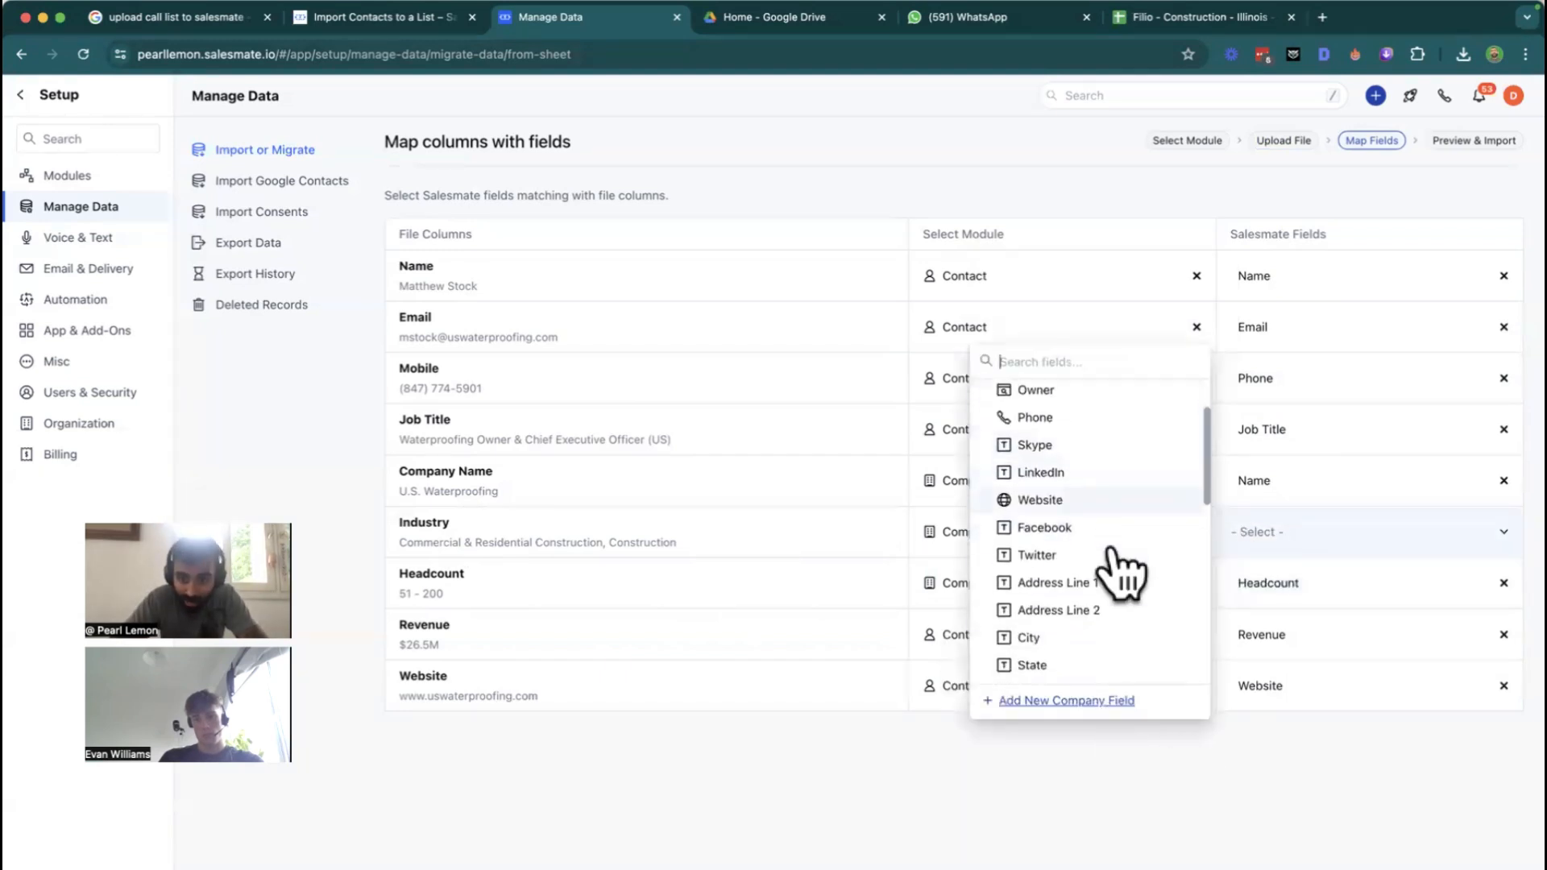
pyautogui.scroll(-5, 1144, 512)
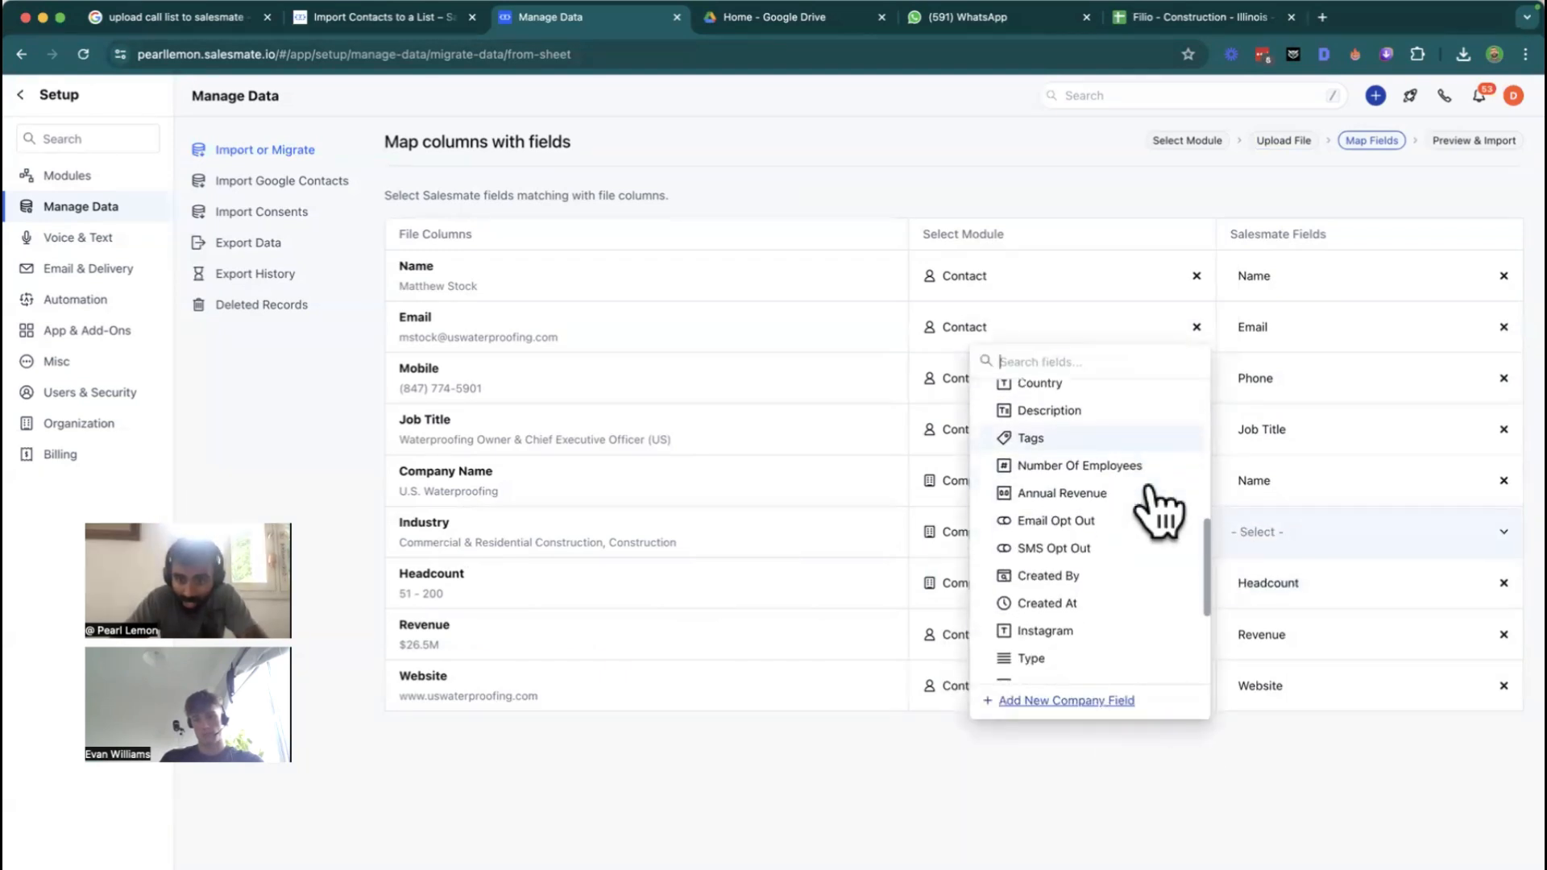
pyautogui.scroll(-3, 1120, 584)
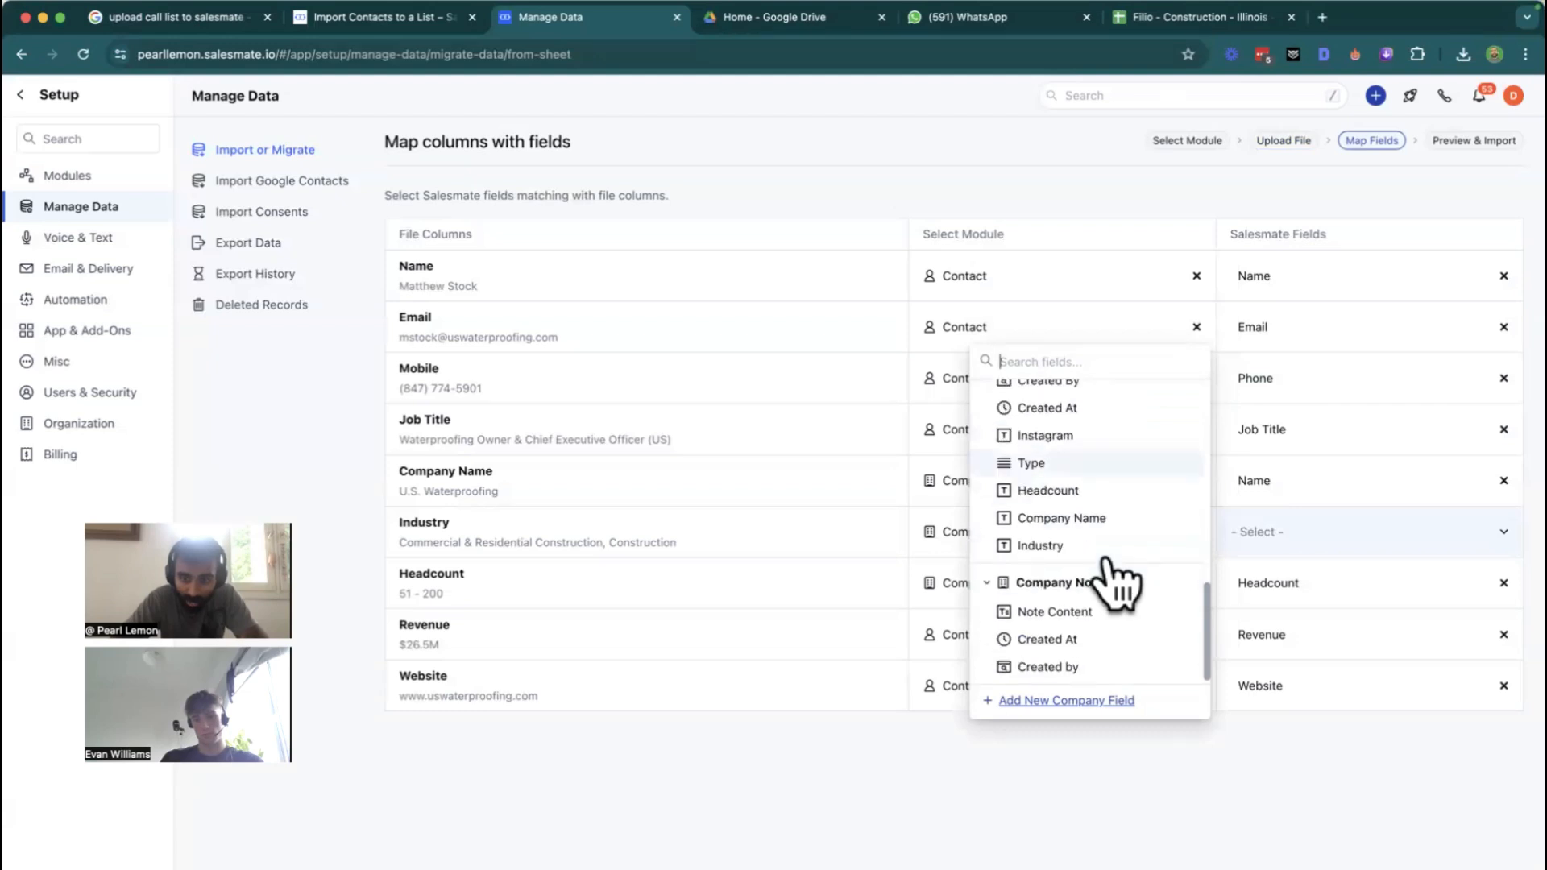
pyautogui.scroll(15, 1116, 576)
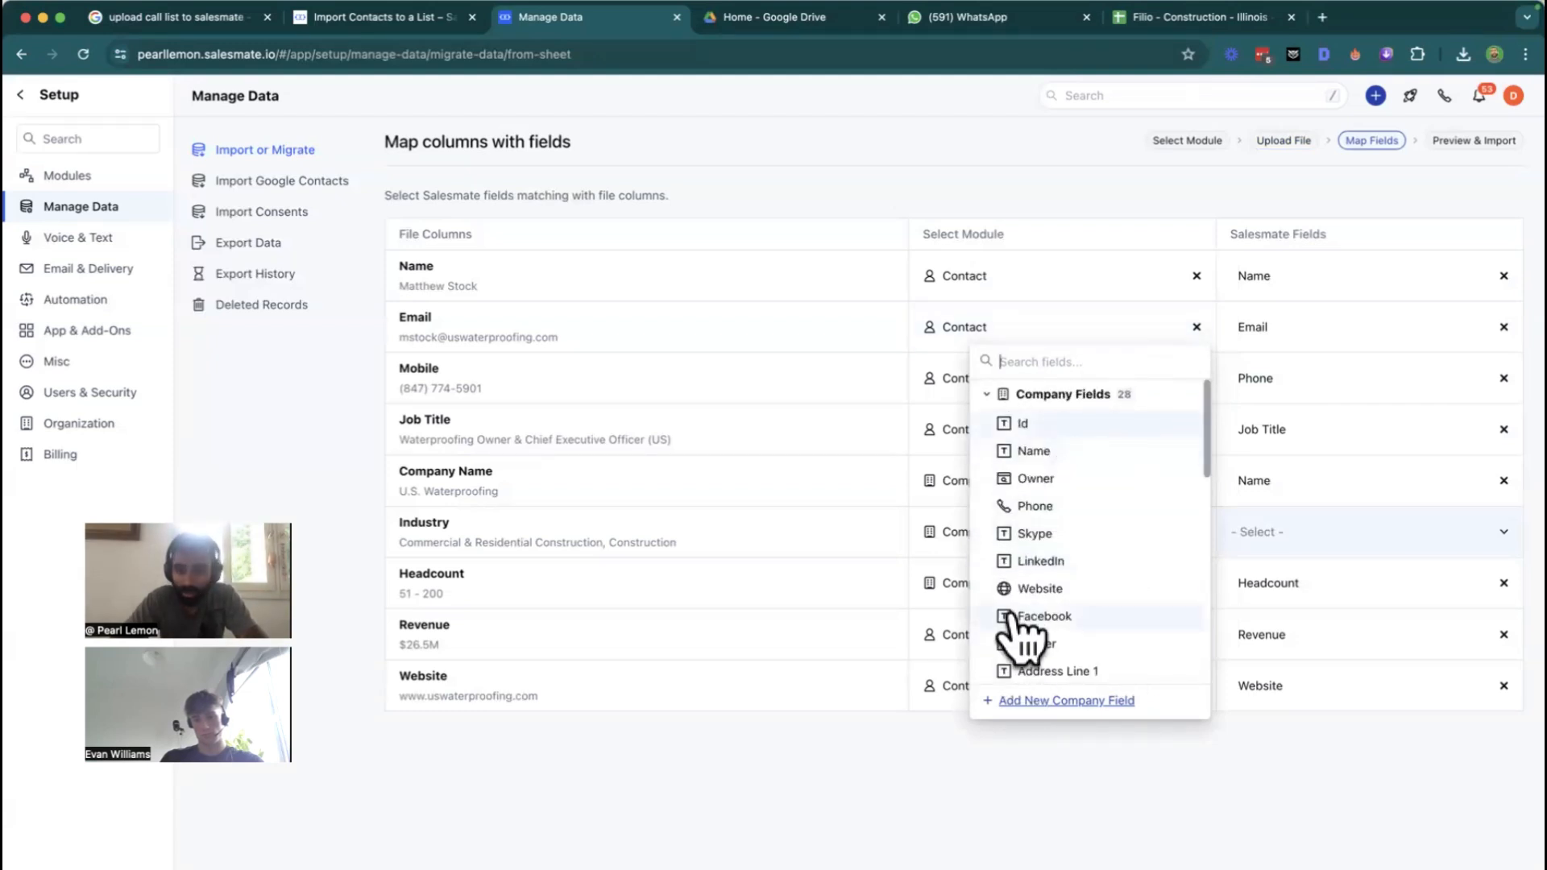
pyautogui.scroll(-10, 1019, 628)
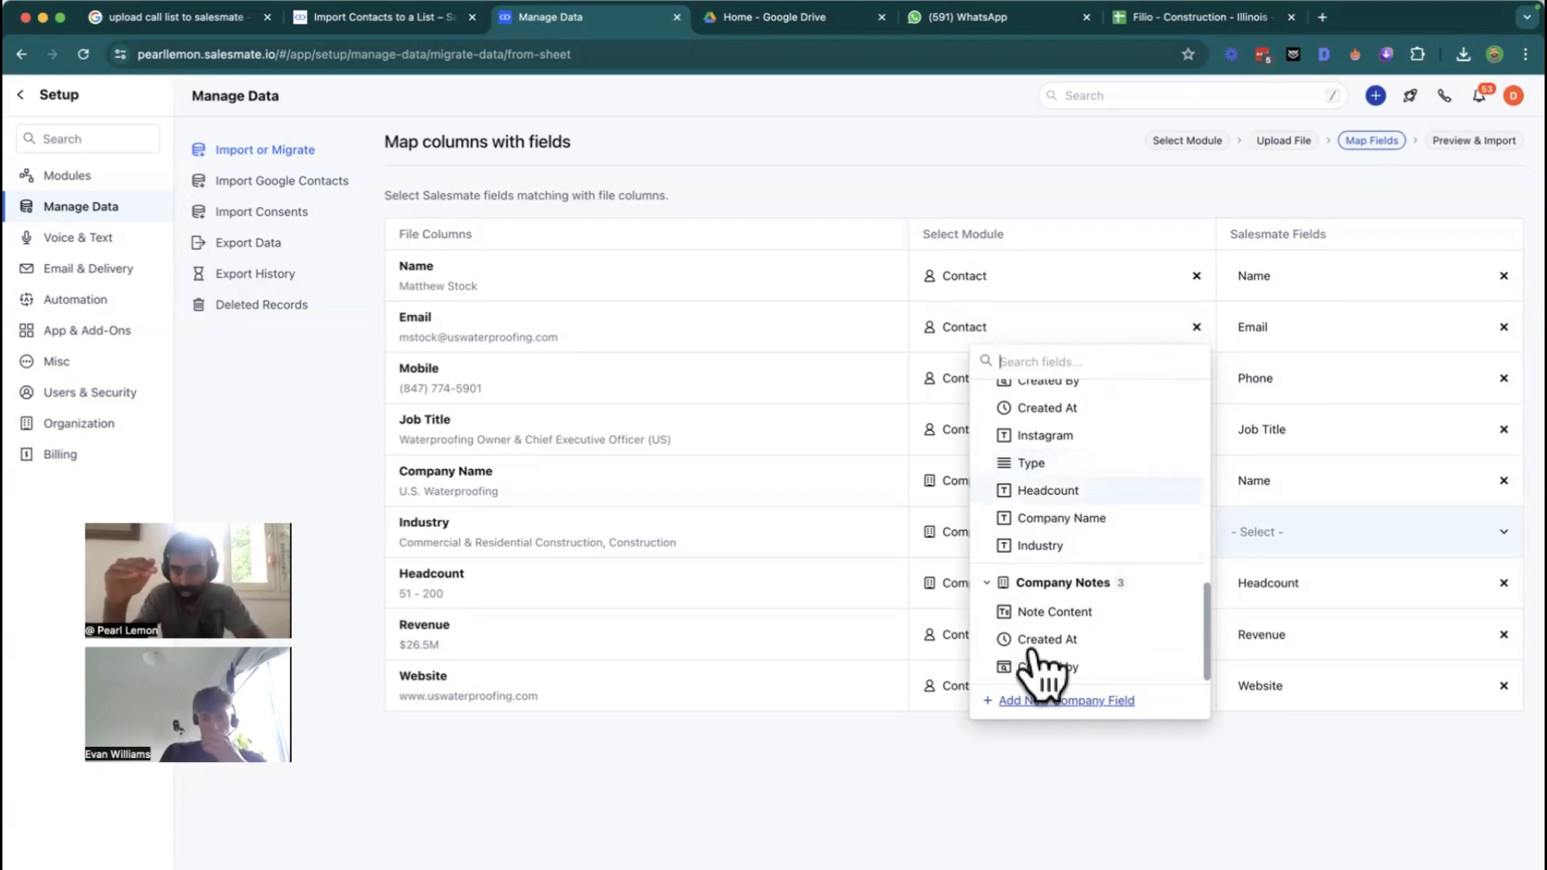
# Add a new company field of type Text labelled Test in the Default section, mapping the Industry column to it
pyautogui.click(1066, 701)
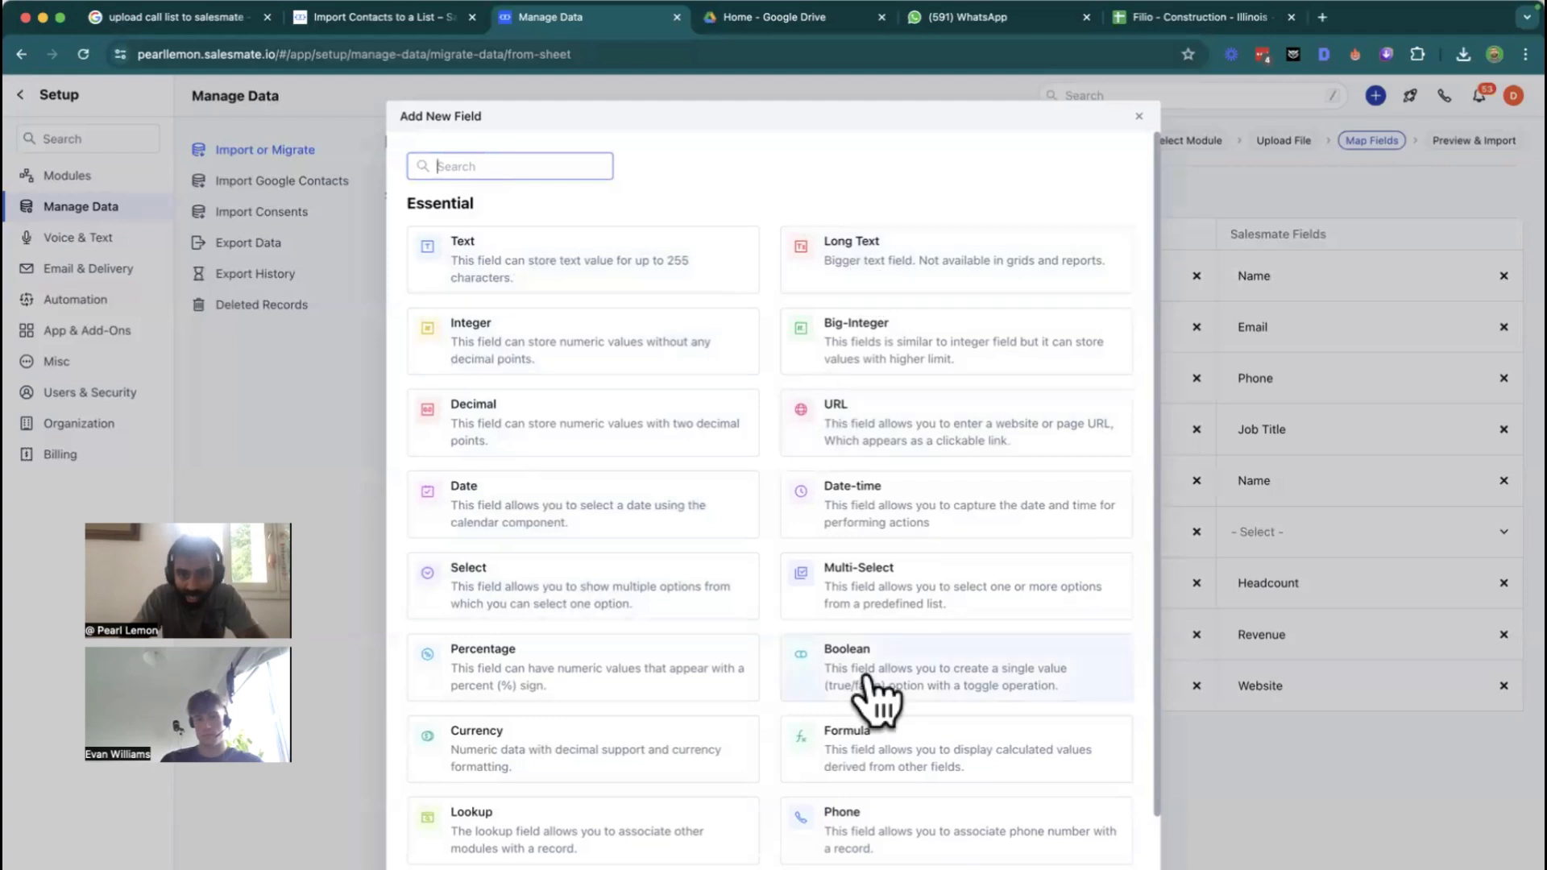
pyautogui.scroll(-3, 881, 701)
pyautogui.scroll(3, 556, 443)
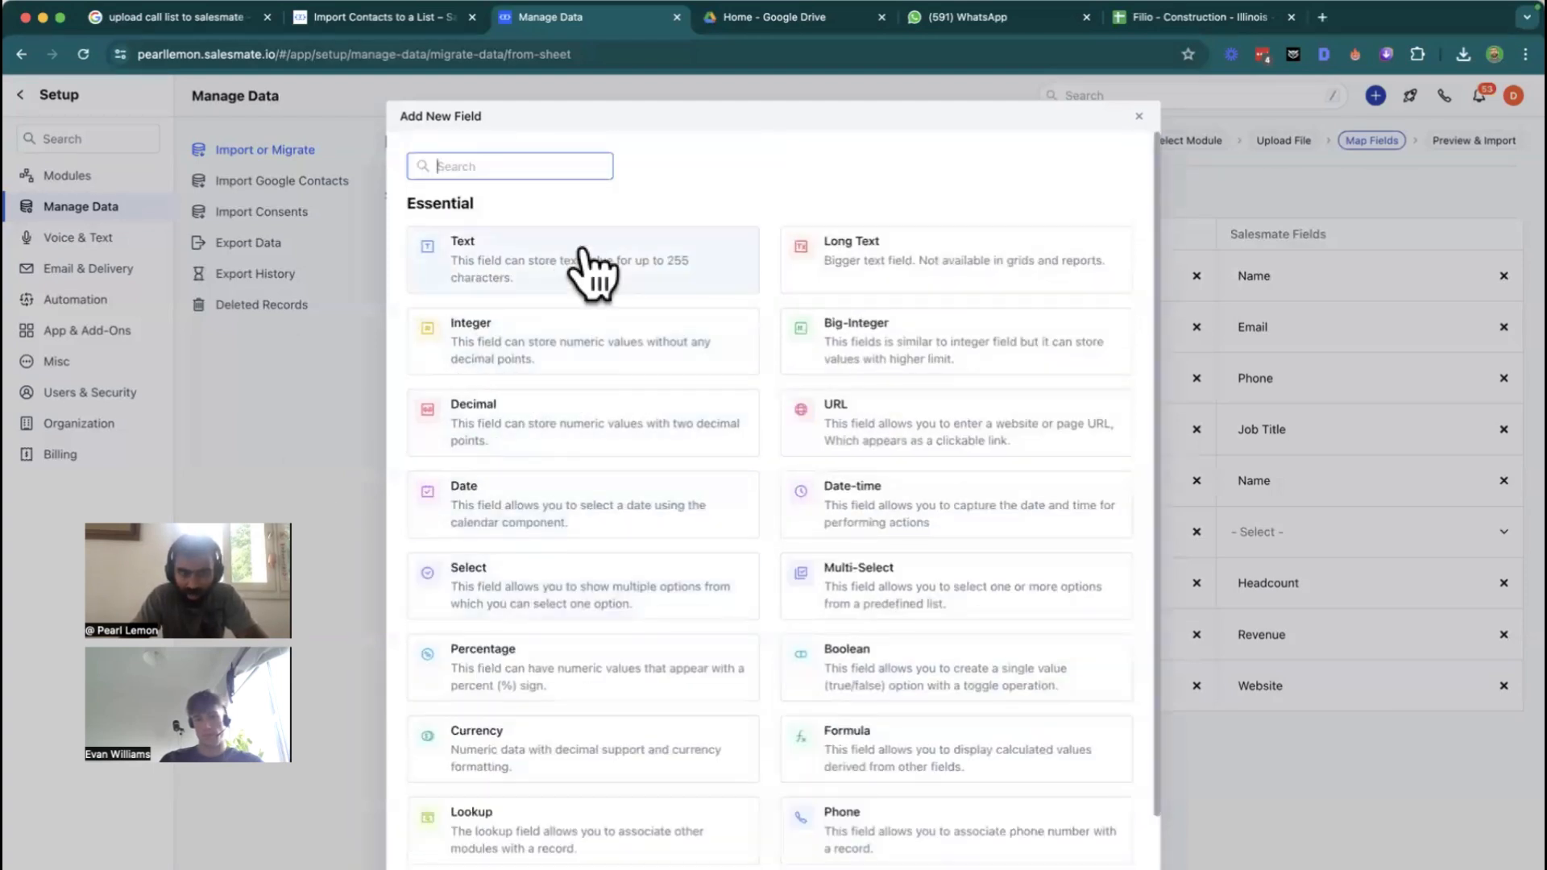
pyautogui.click(612, 290)
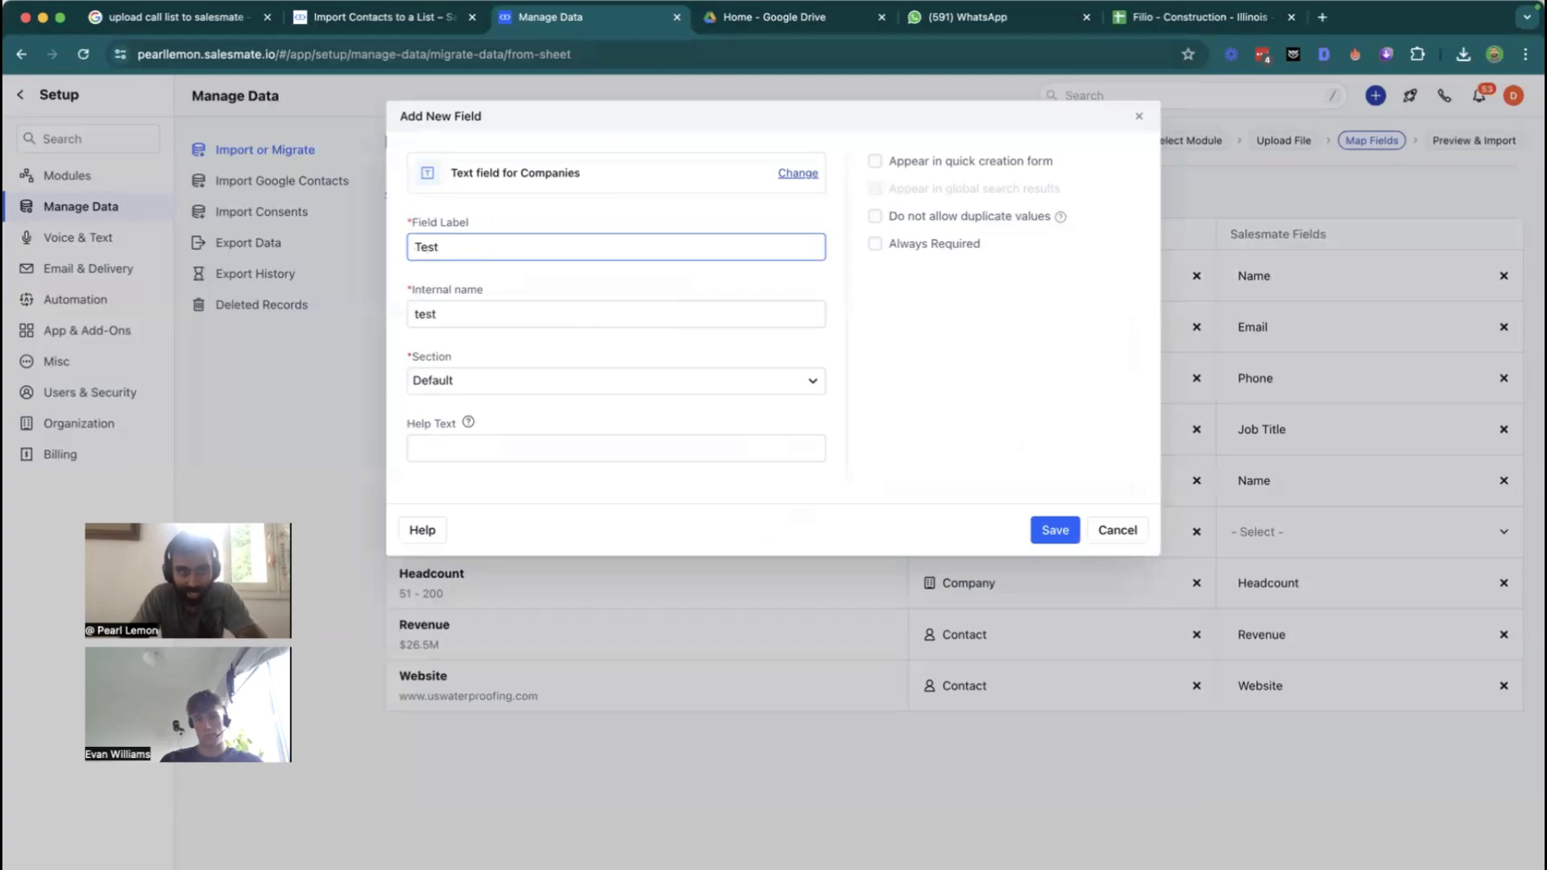
pyautogui.click(536, 381)
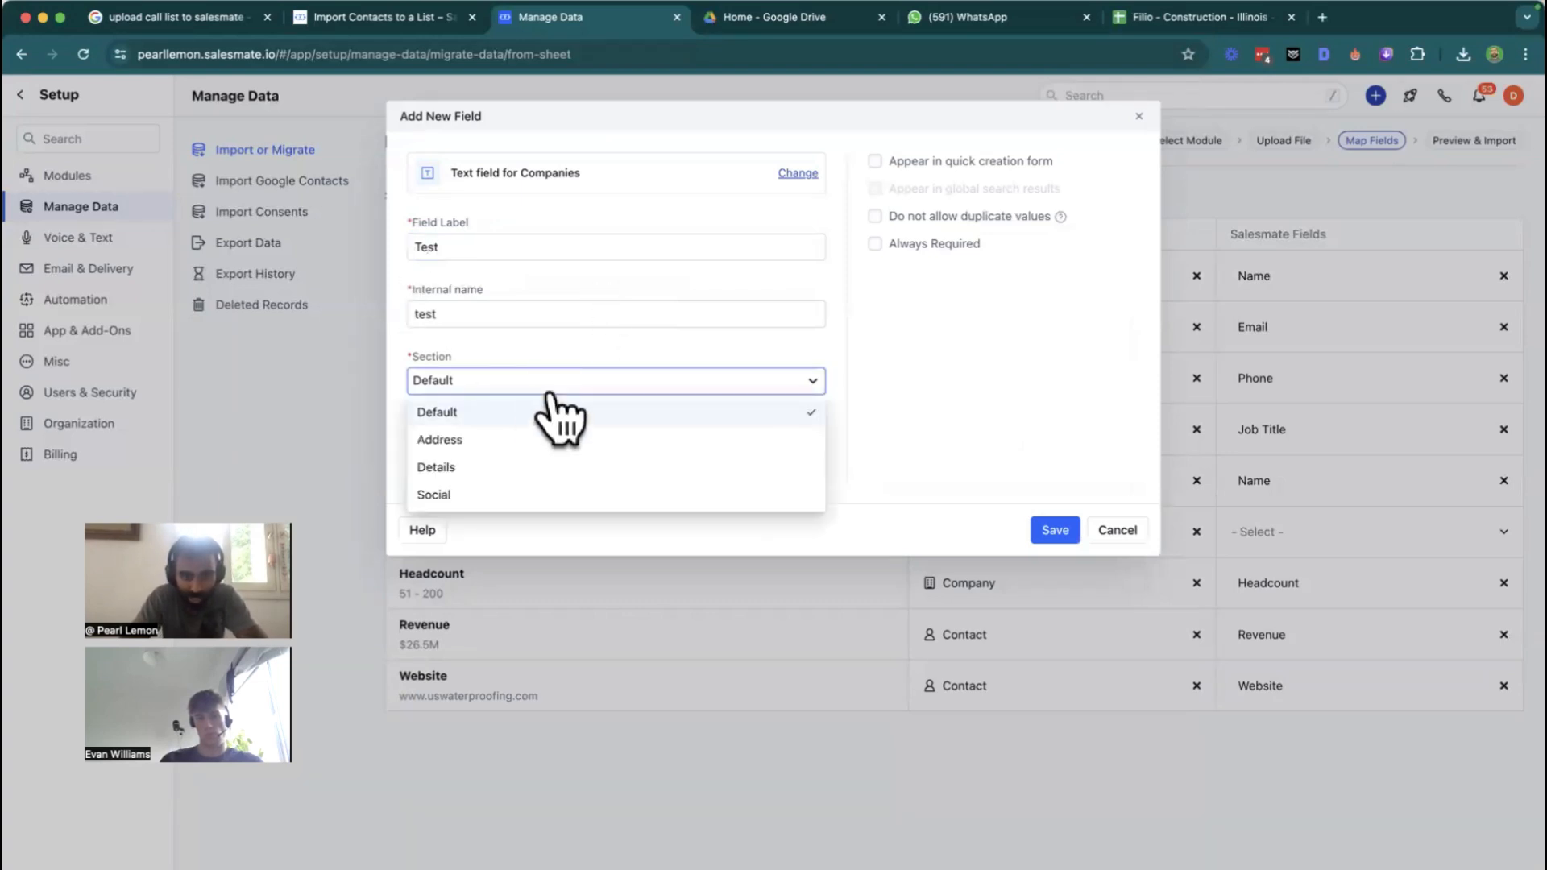
pyautogui.click(1011, 471)
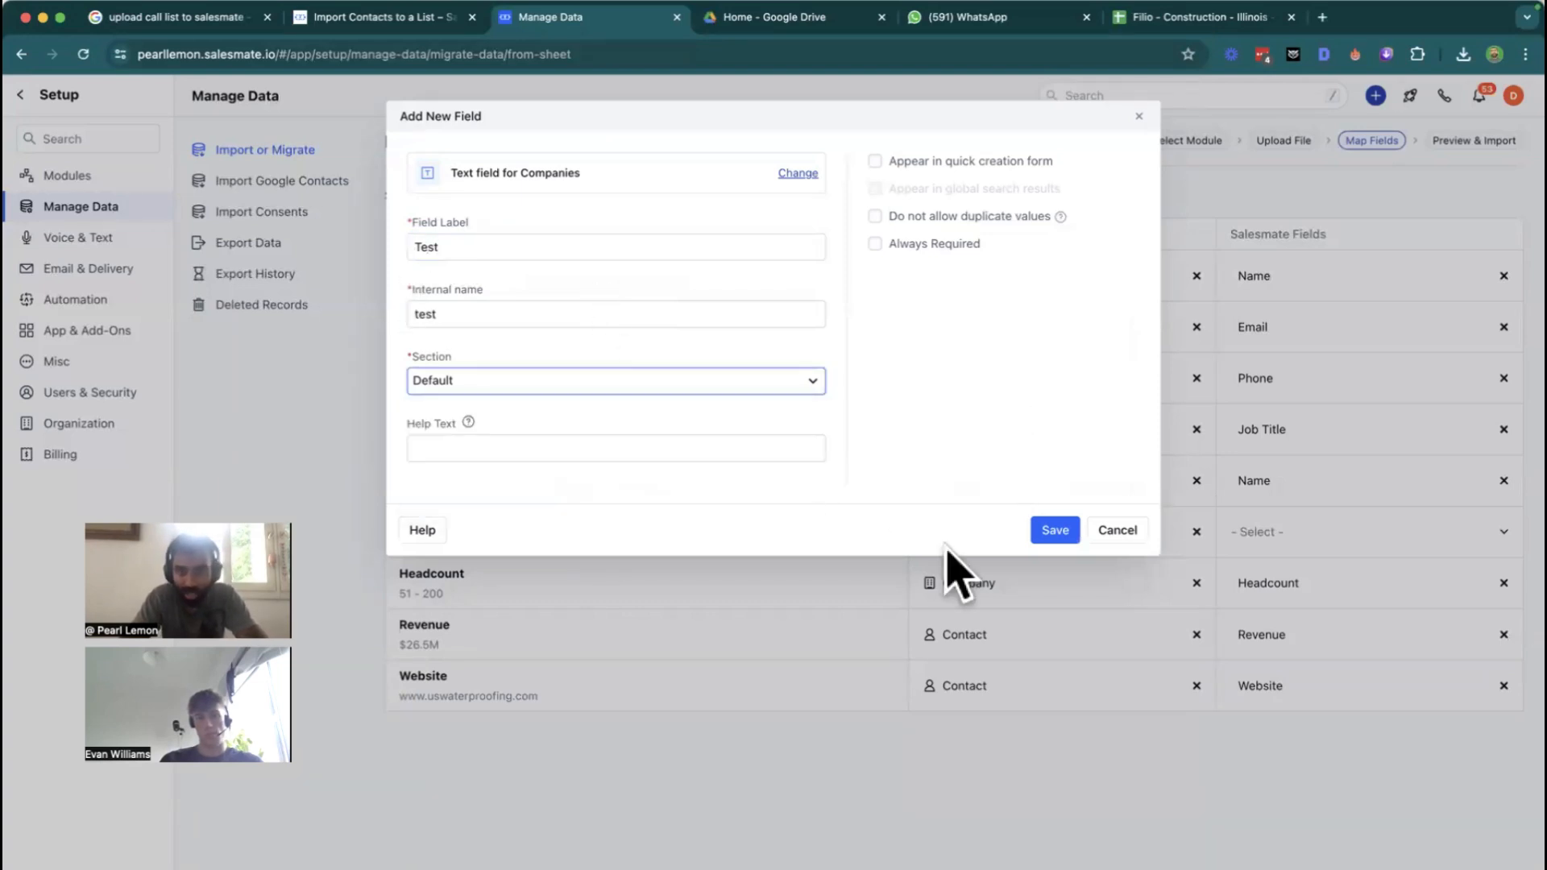
pyautogui.click(1049, 532)
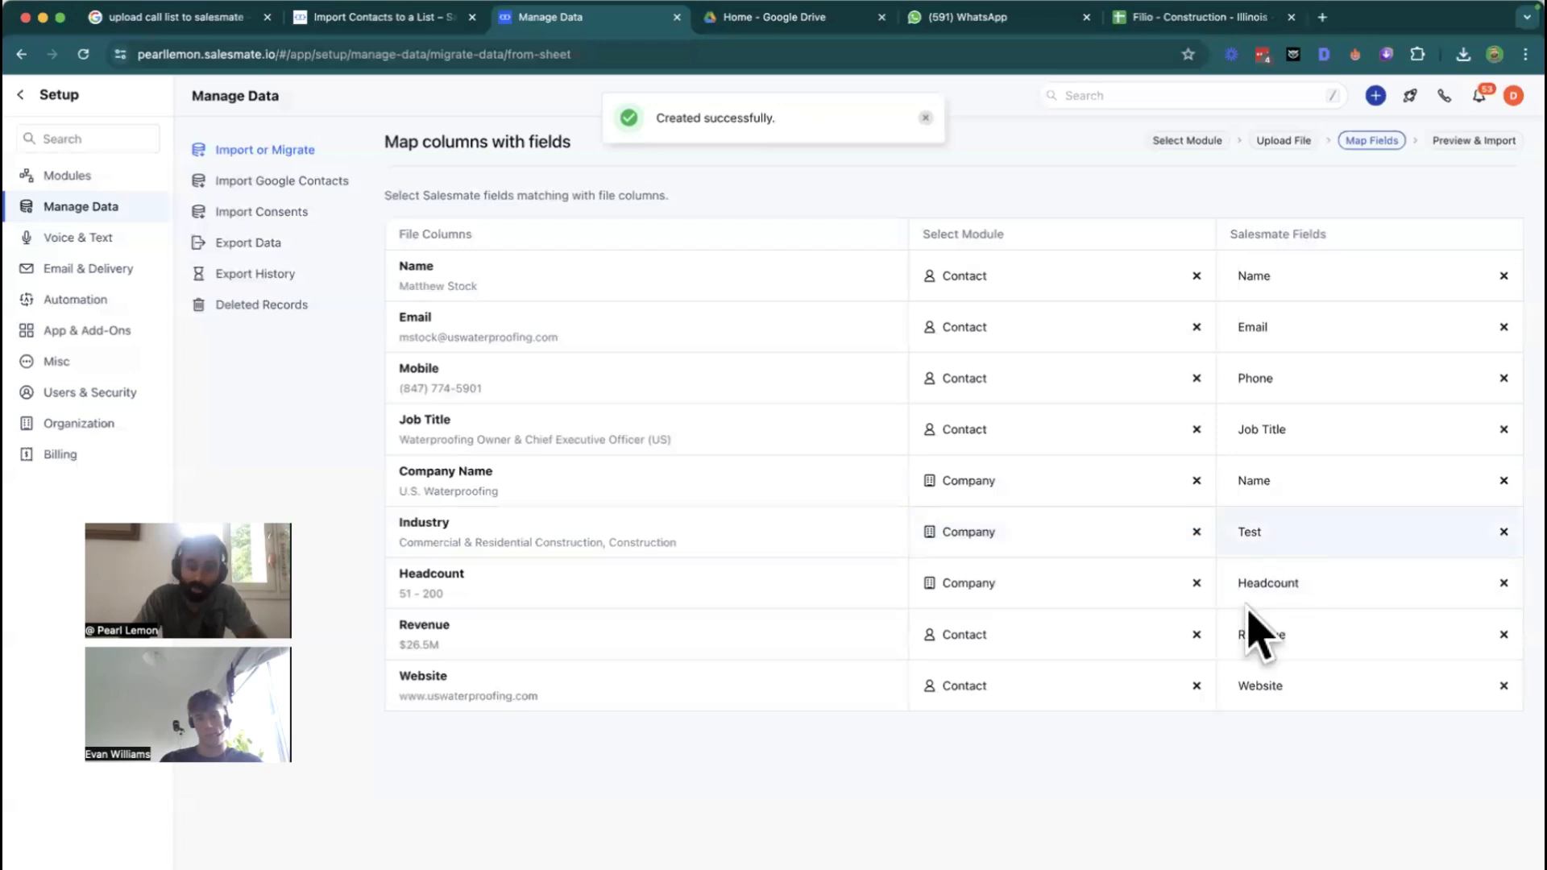
# Clear the module and field mappings of the Industry and Company Name columns, and reassign both columns to the Company module
pyautogui.click(1501, 532)
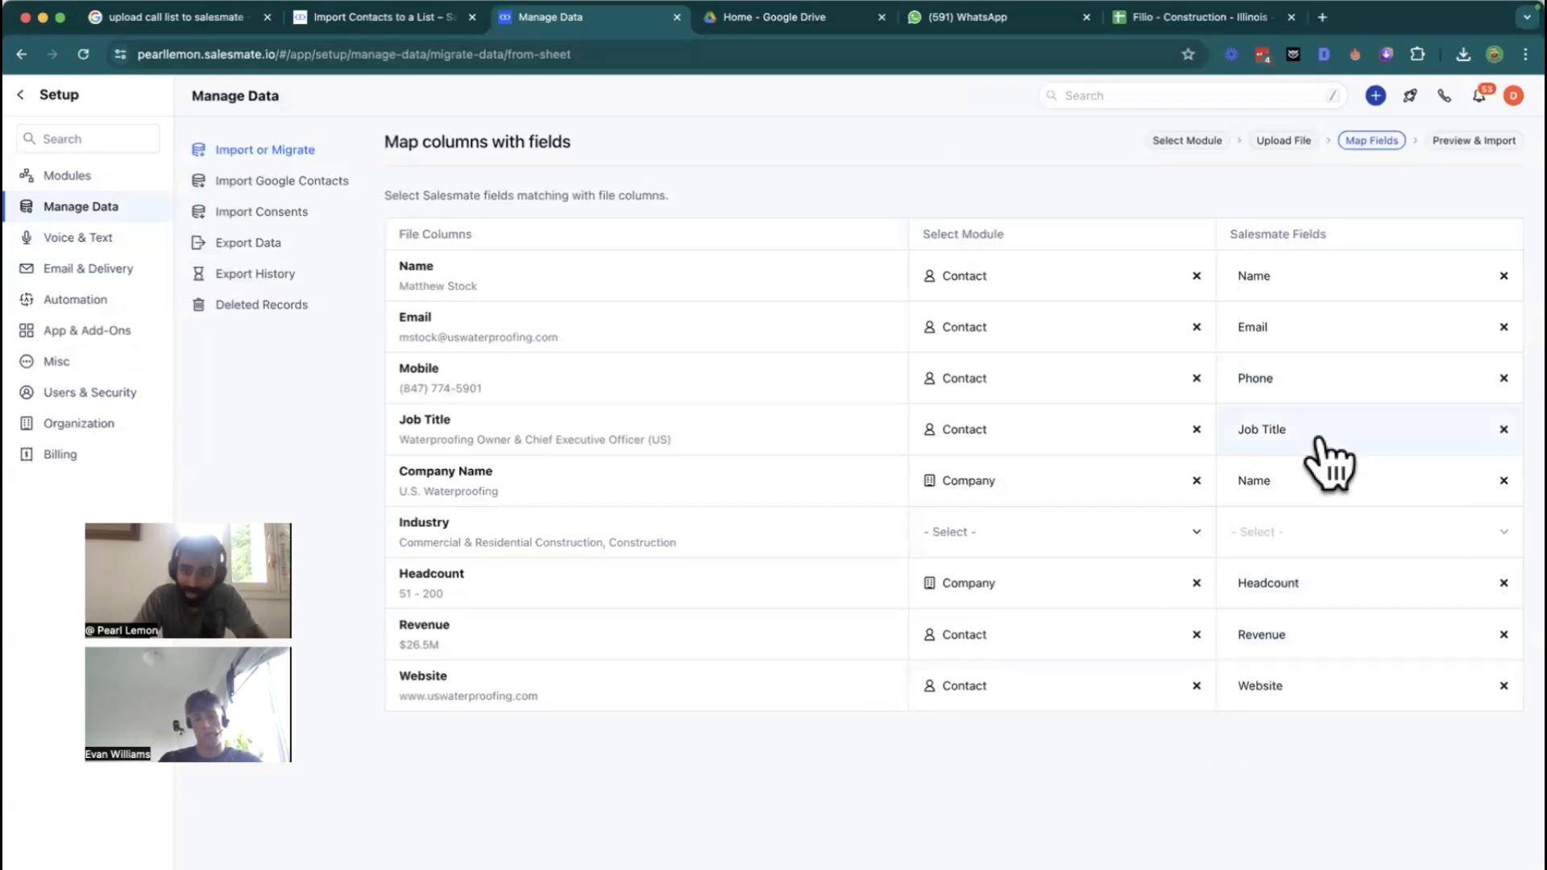
pyautogui.click(1197, 481)
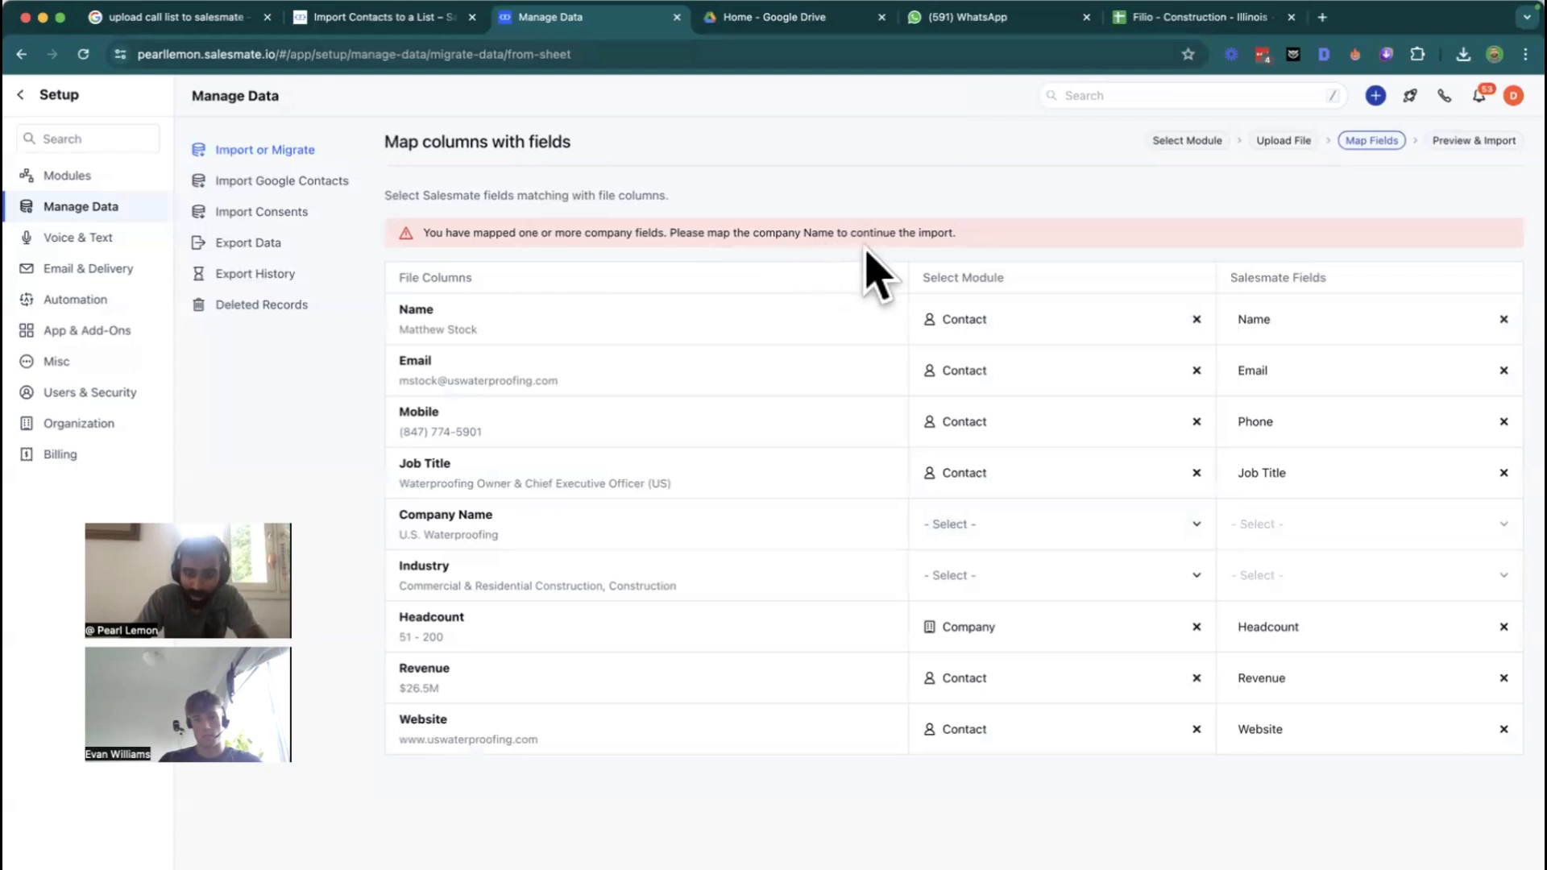
pyautogui.click(997, 526)
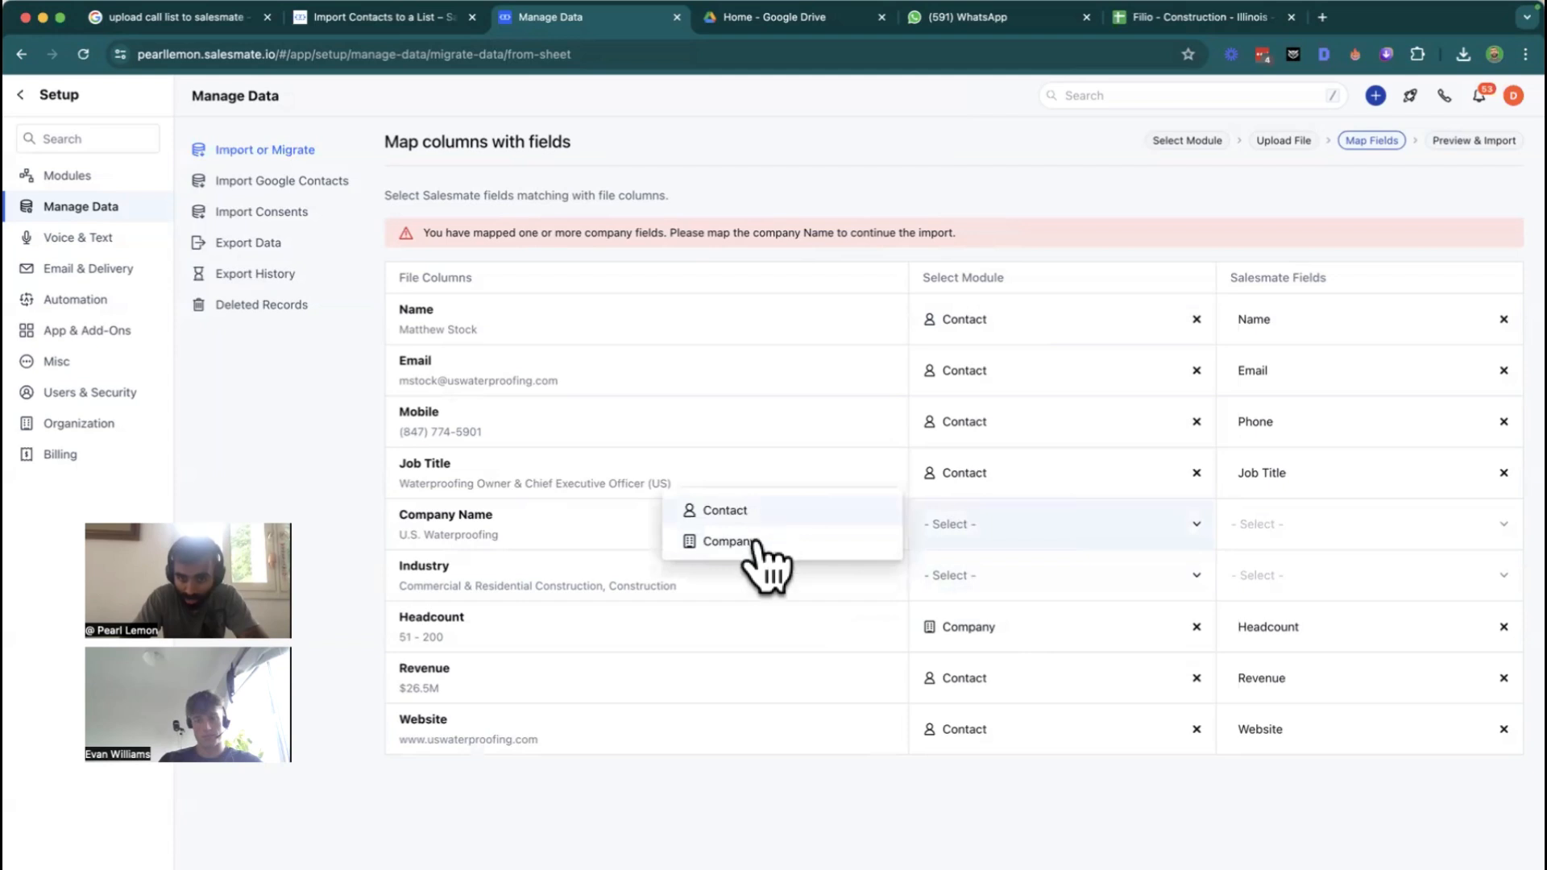
pyautogui.click(727, 541)
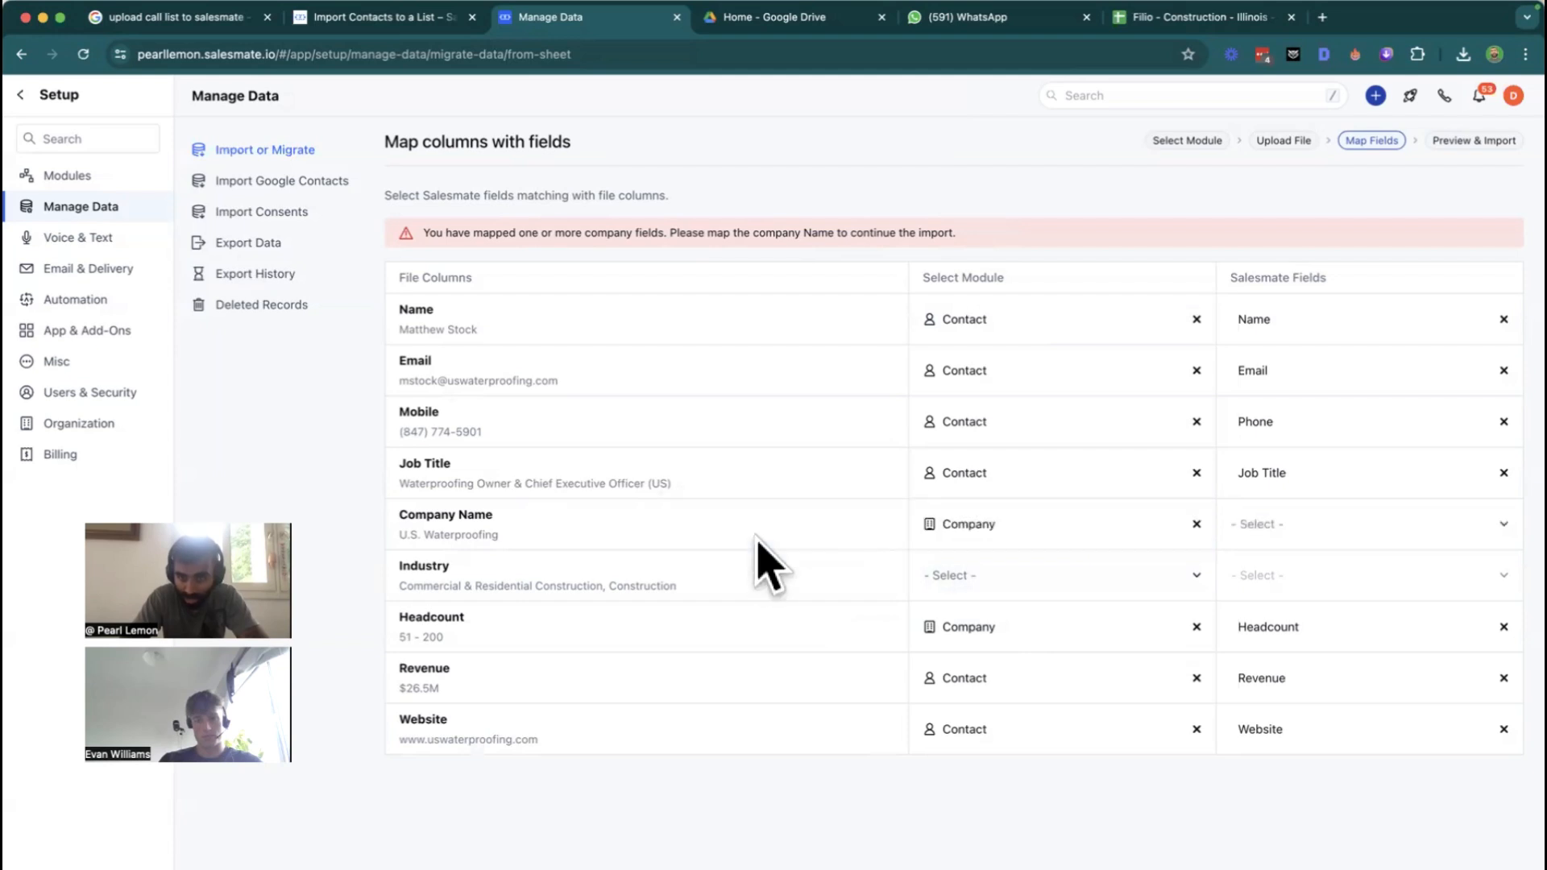
pyautogui.click(1047, 577)
pyautogui.click(816, 593)
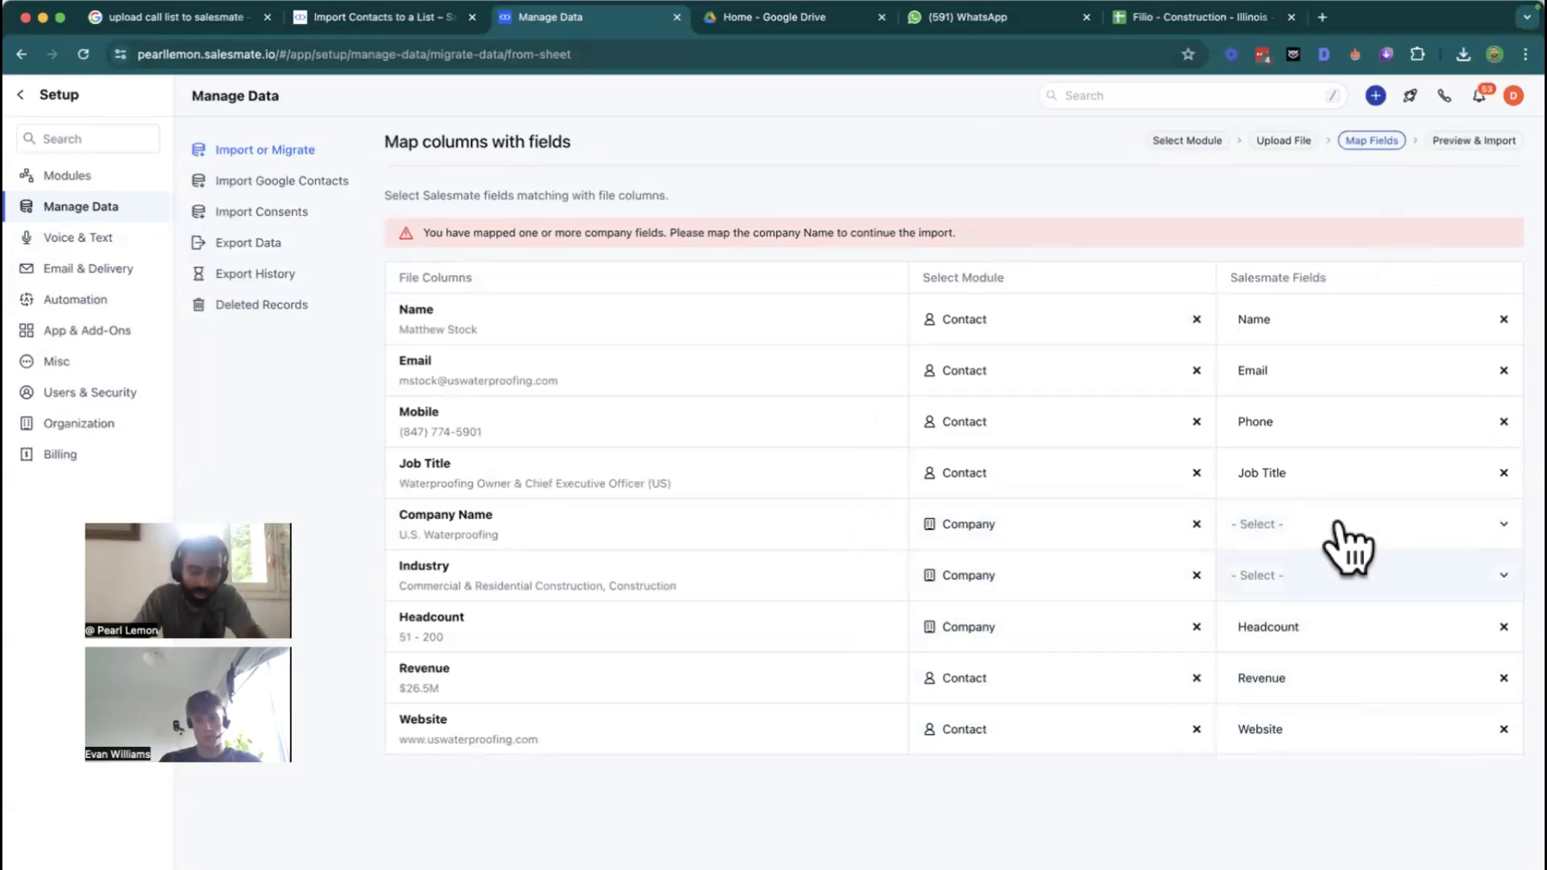
pyautogui.click(1338, 524)
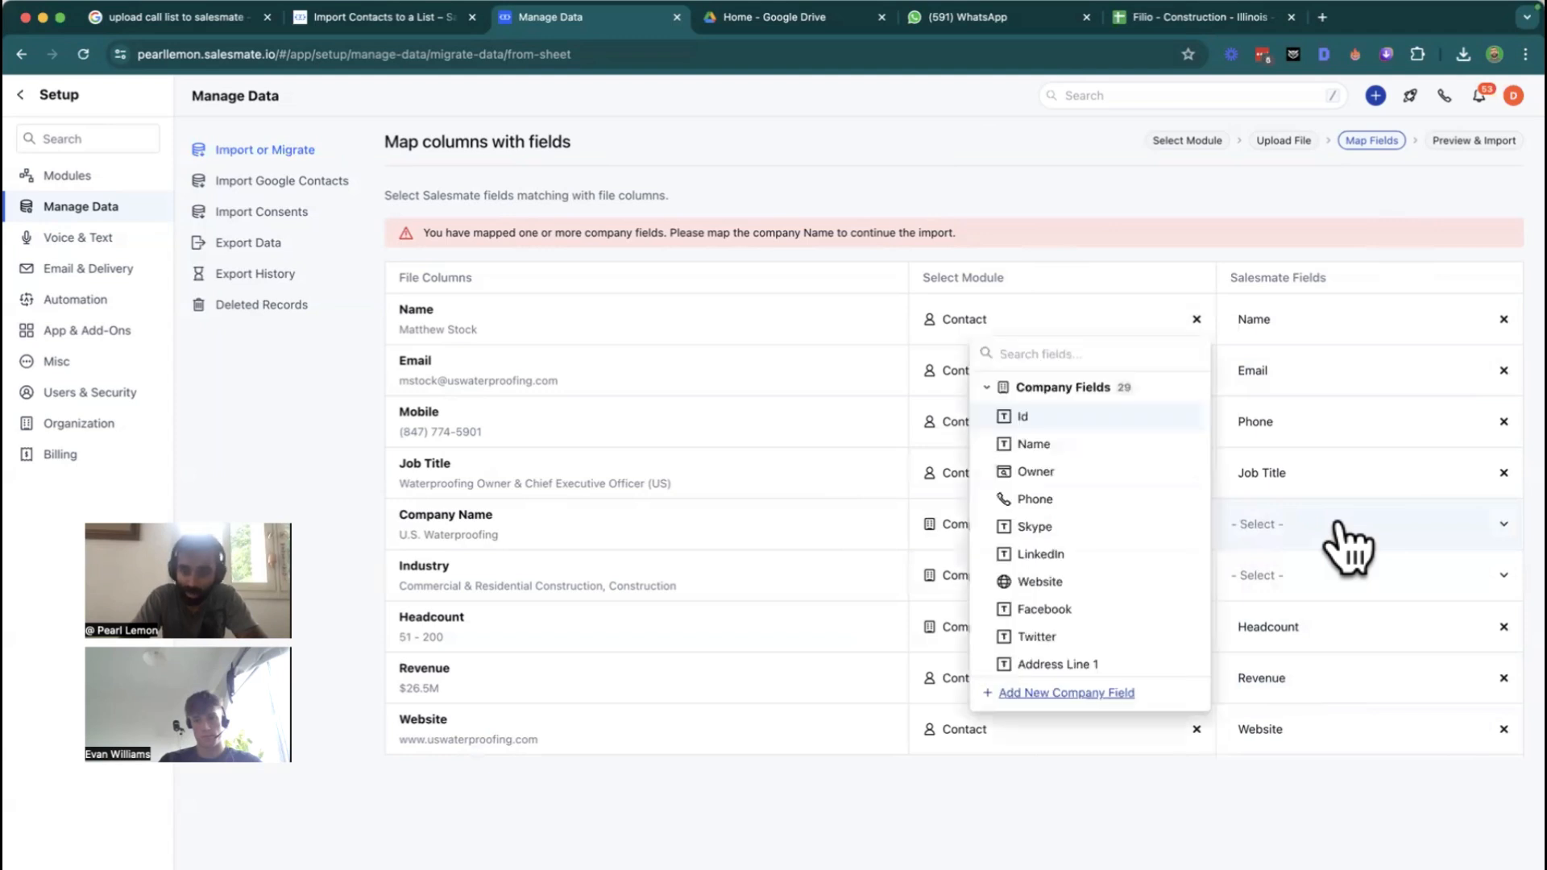
pyautogui.click(990, 811)
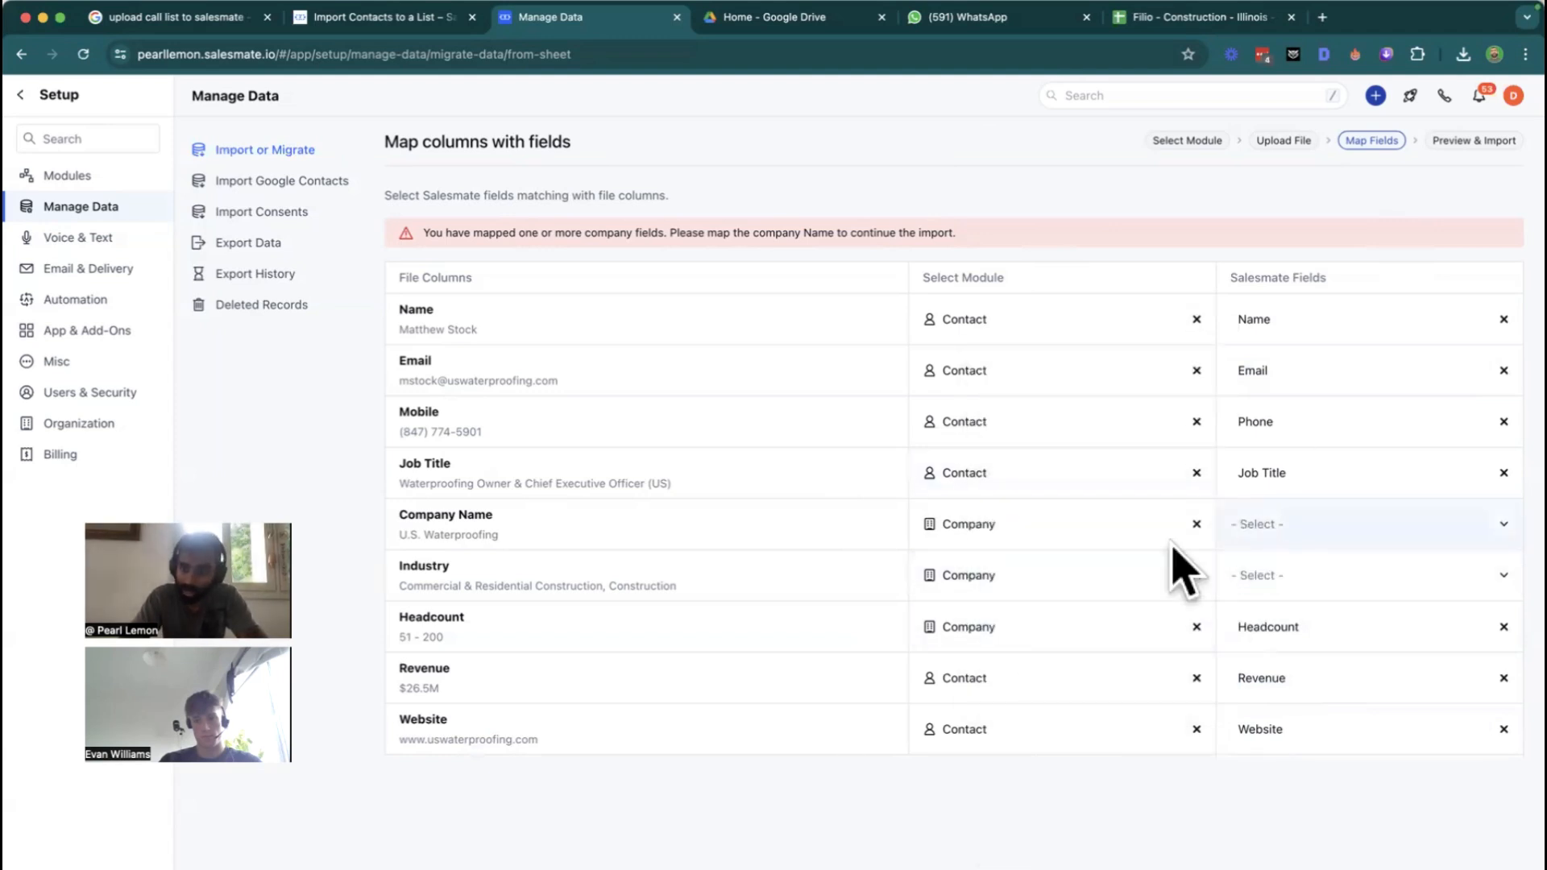
# Abandon the current column mapping and return to the Import Or Migrate Data overview
pyautogui.click(1138, 538)
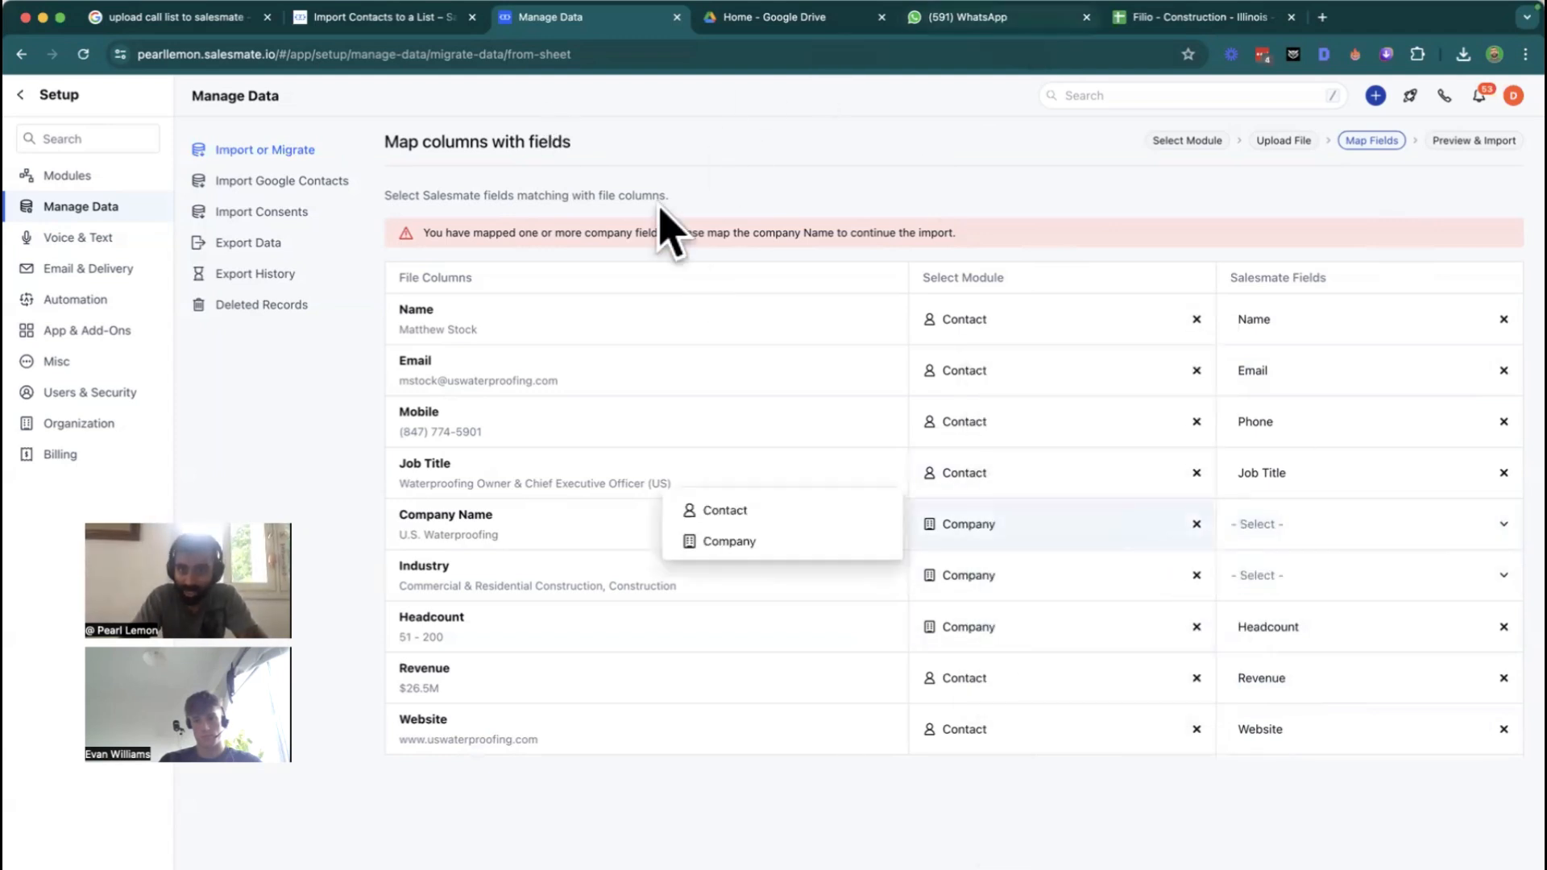
pyautogui.click(1184, 140)
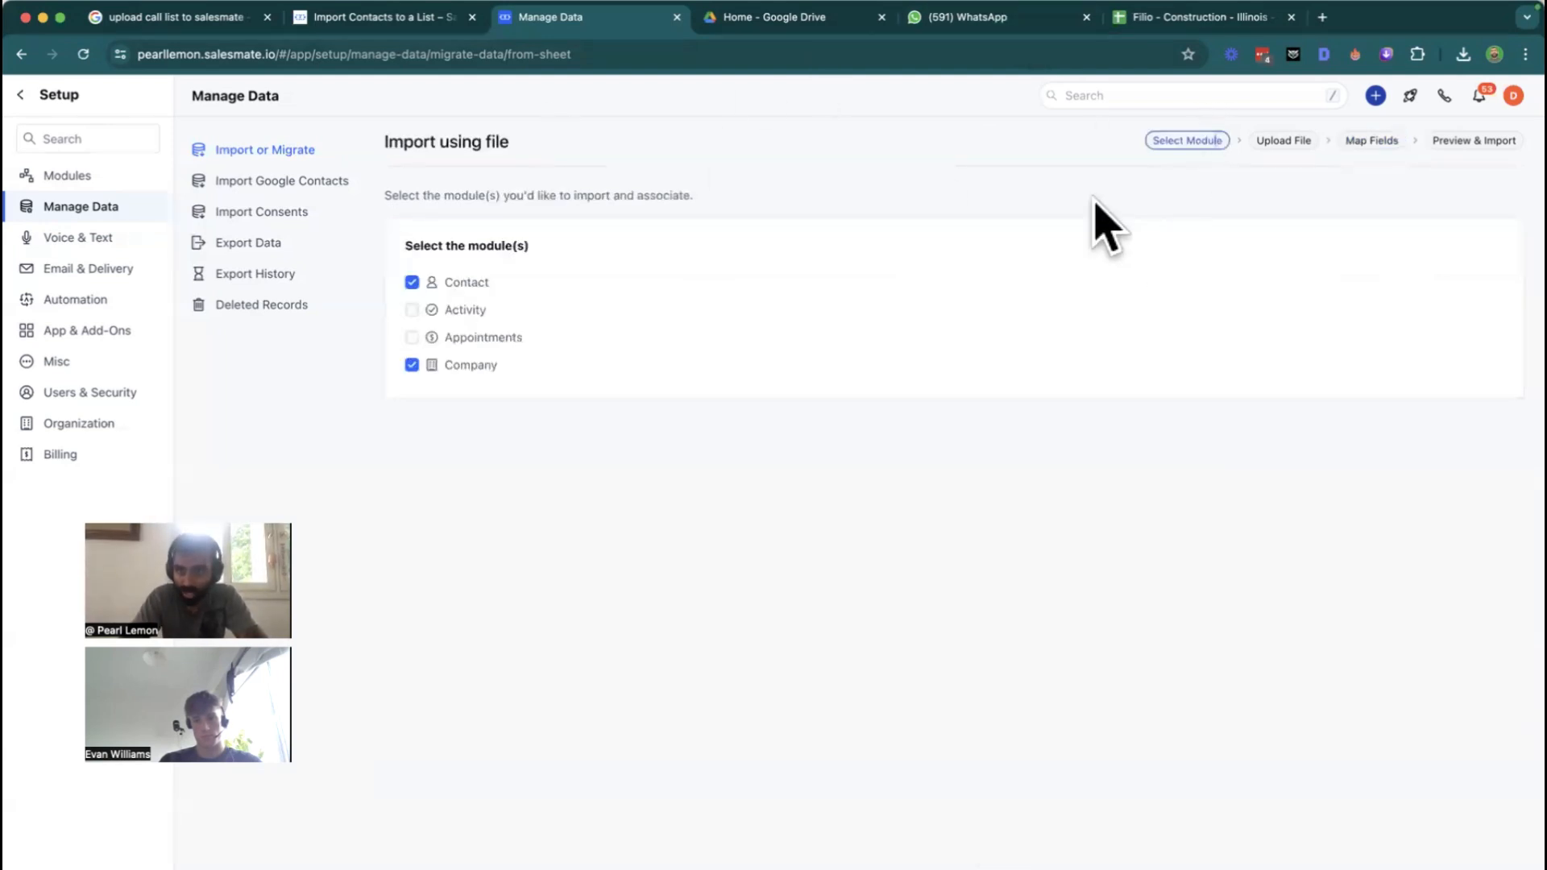
pyautogui.click(249, 182)
pyautogui.click(251, 151)
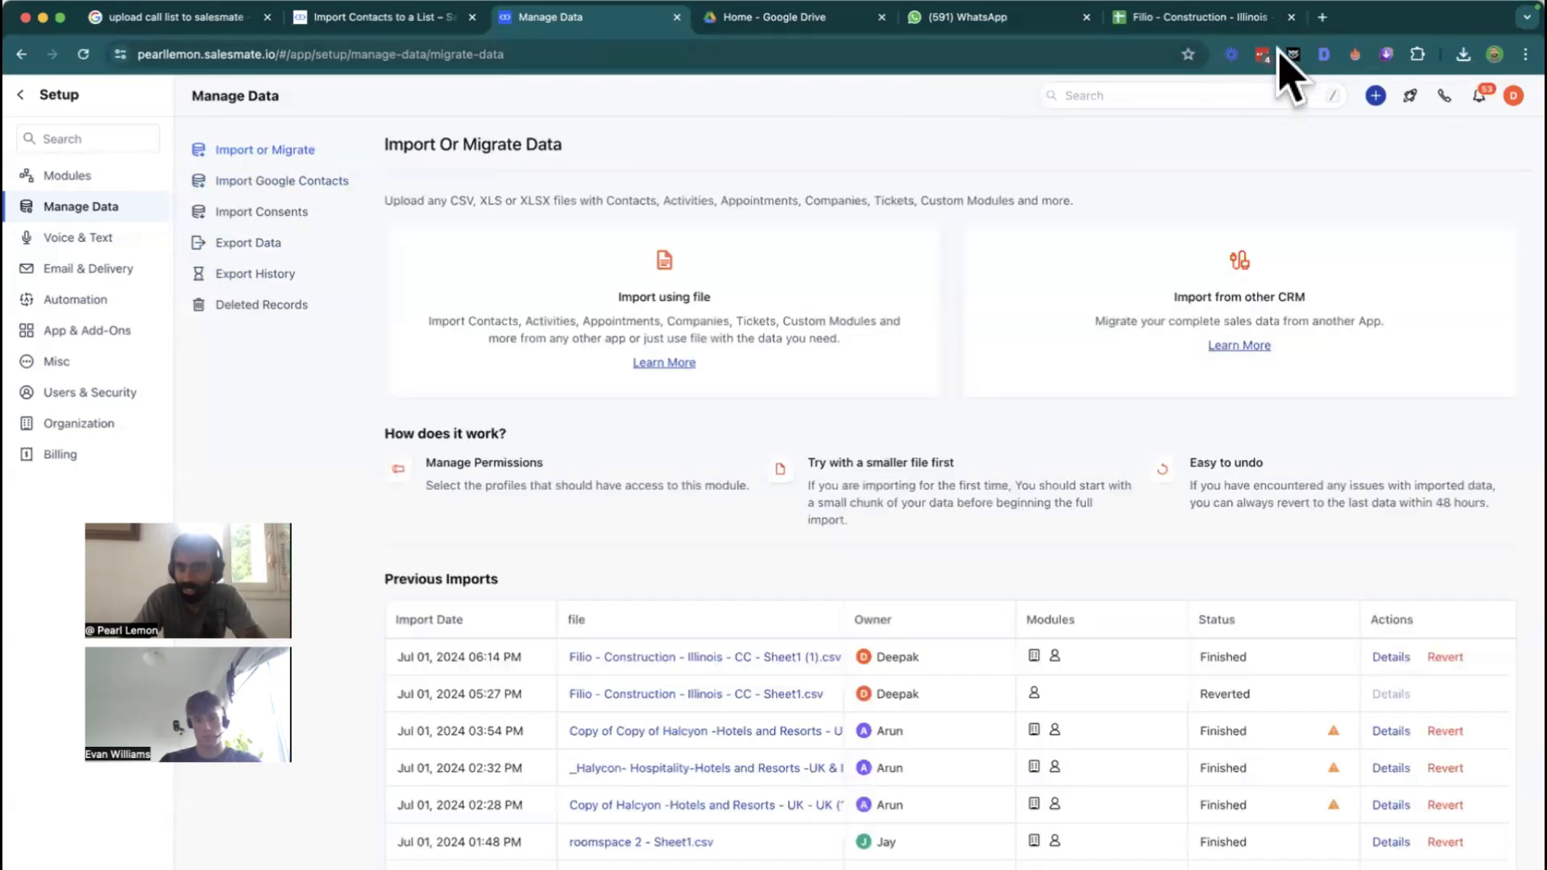
# Switch to the Filio - Construction - Illinois - CC spreadsheet and make a copy of it named Test Salesmate
pyautogui.click(1194, 17)
pyautogui.click(66, 114)
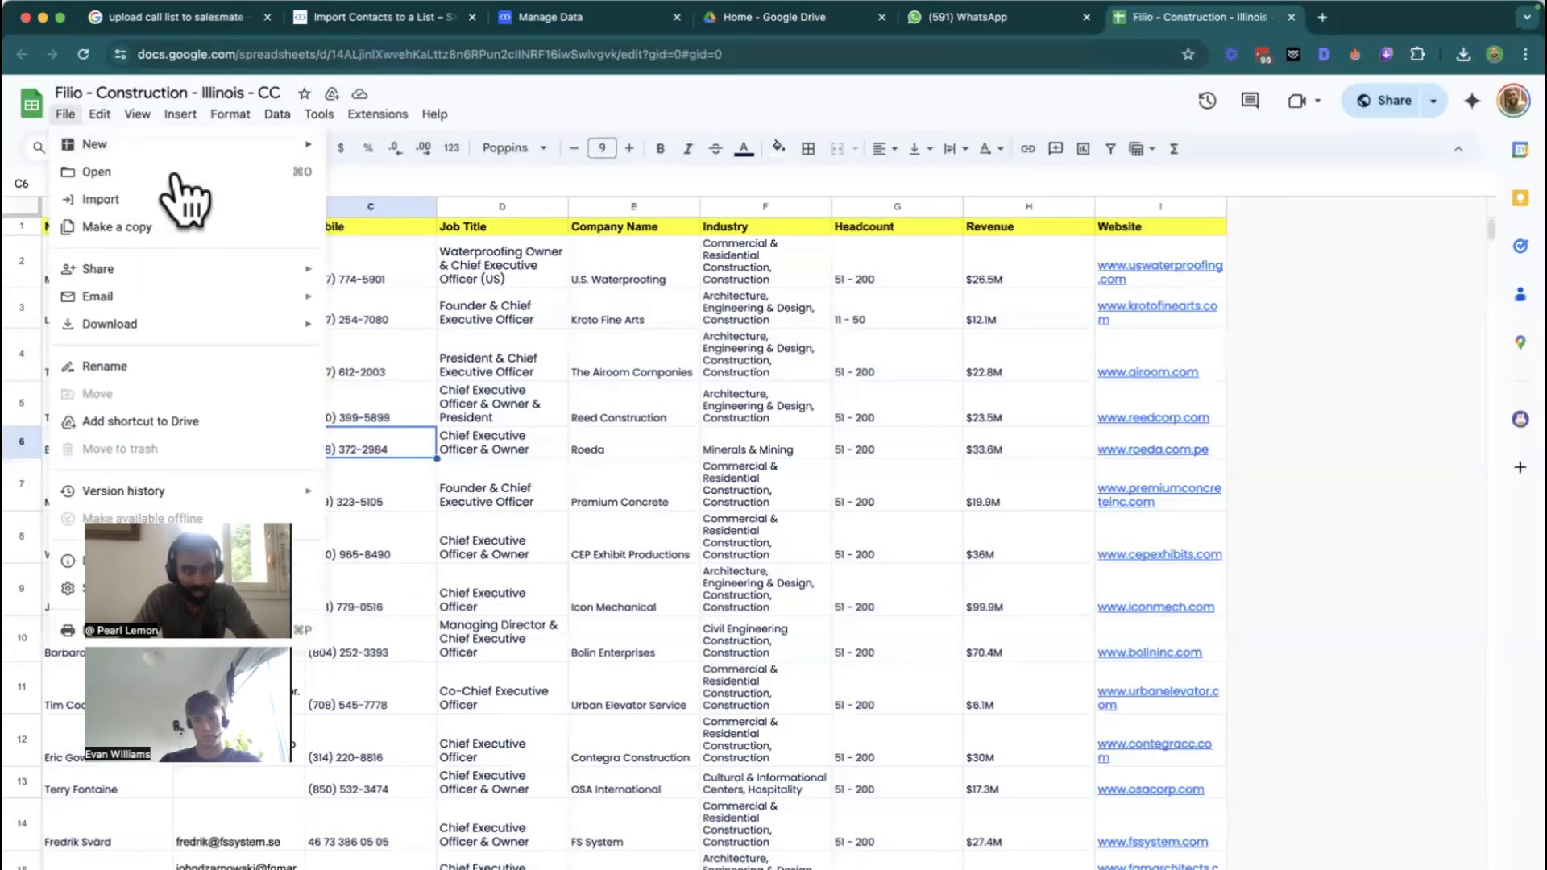
pyautogui.click(163, 222)
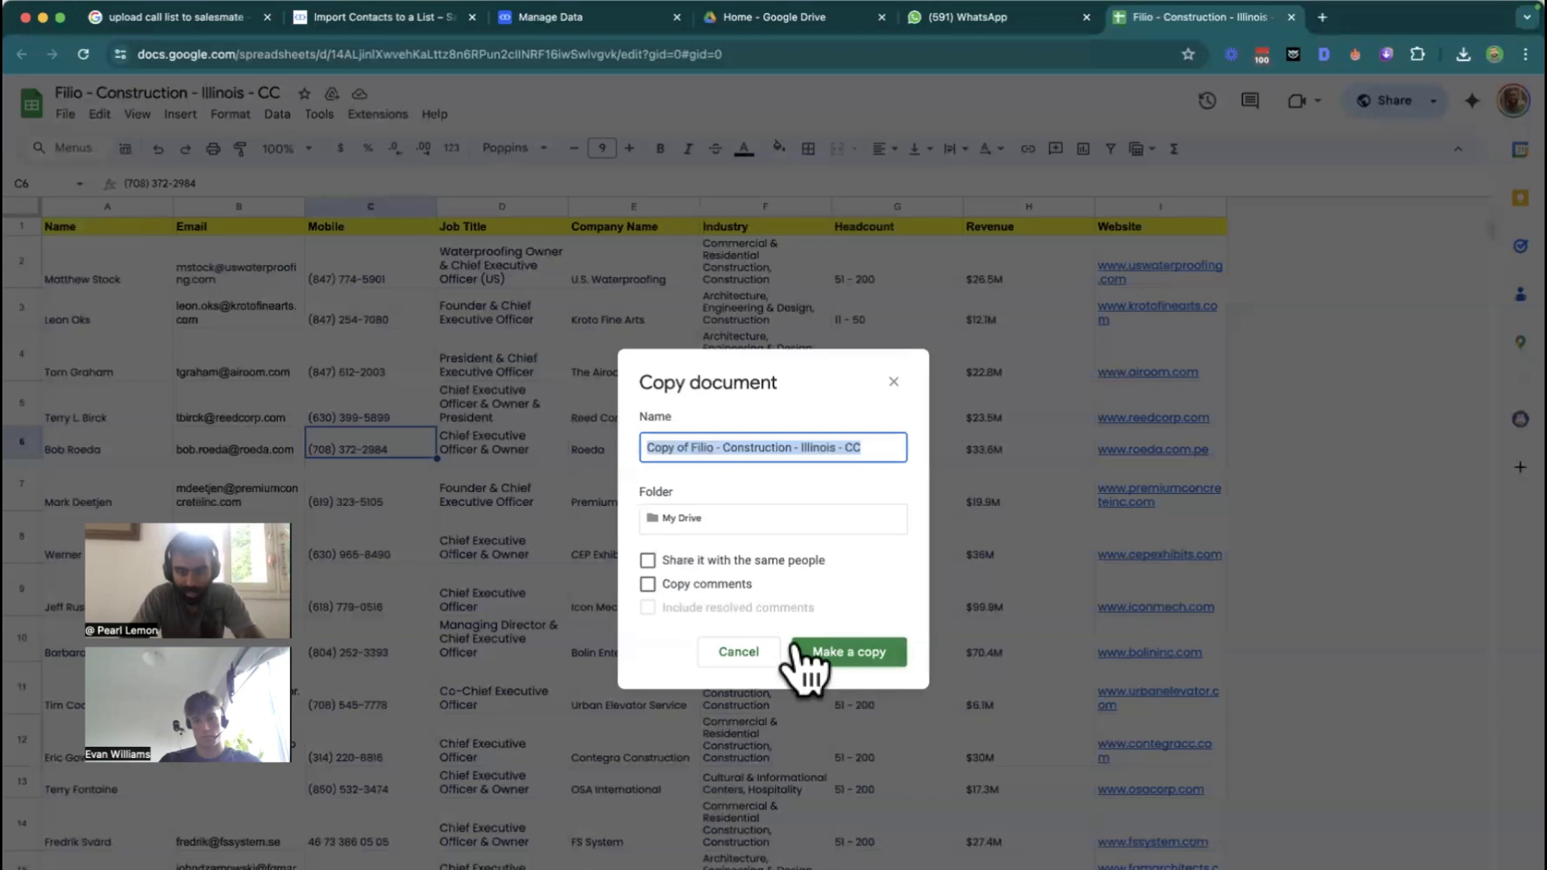
pyautogui.write('Test Salesmate')
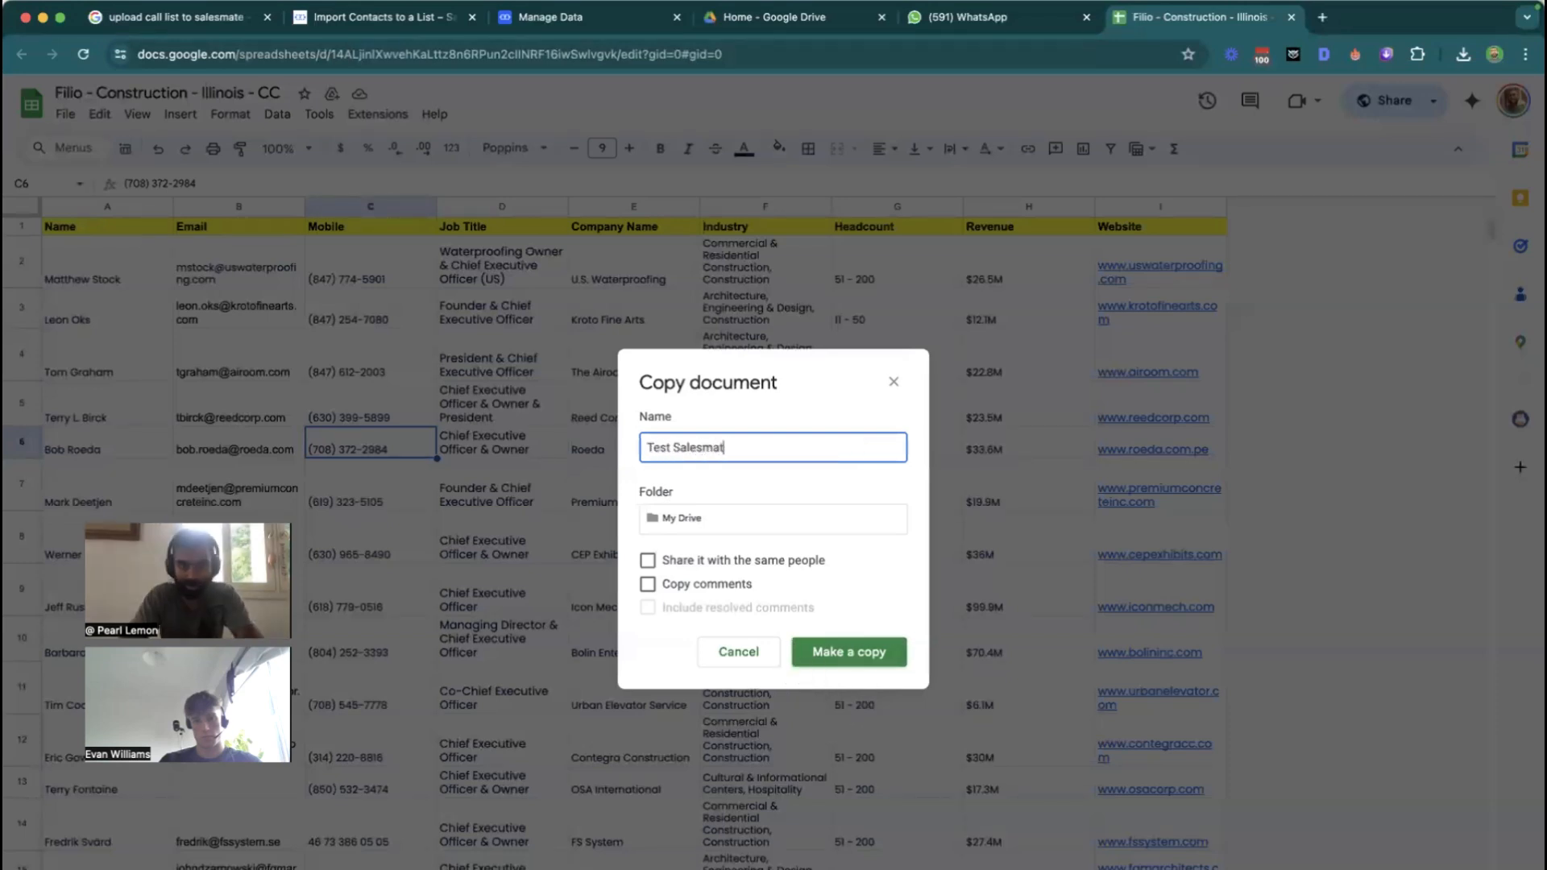
pyautogui.click(796, 640)
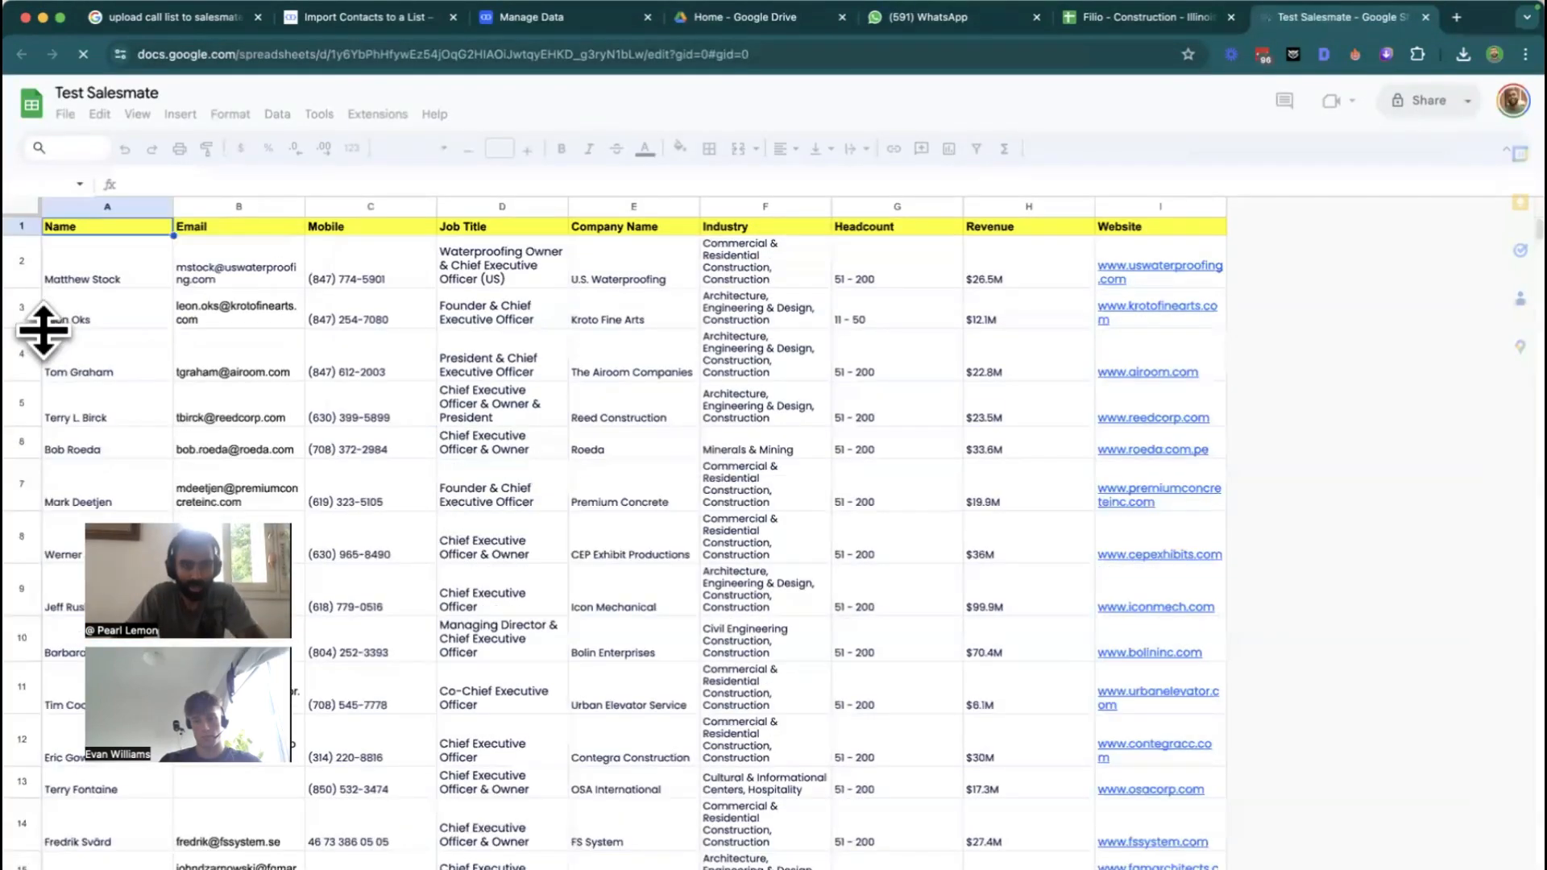
# Delete rows 3 to 1000 of the Test Salesmate sheet, leaving only the header and the first contact row
pyautogui.click(24, 321)
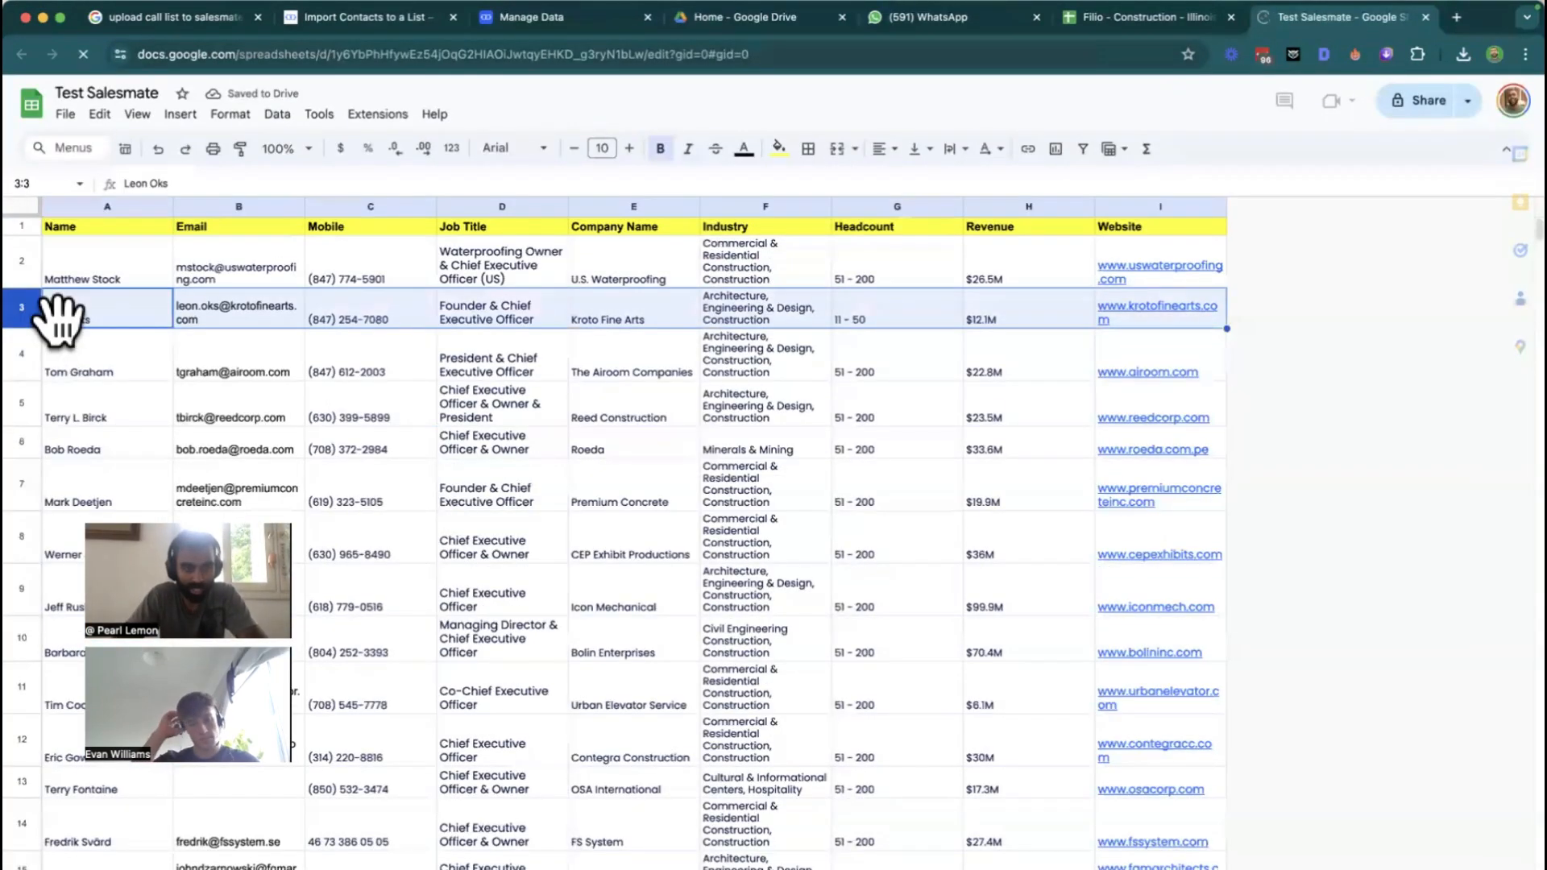
pyautogui.press('super+shift+Down')
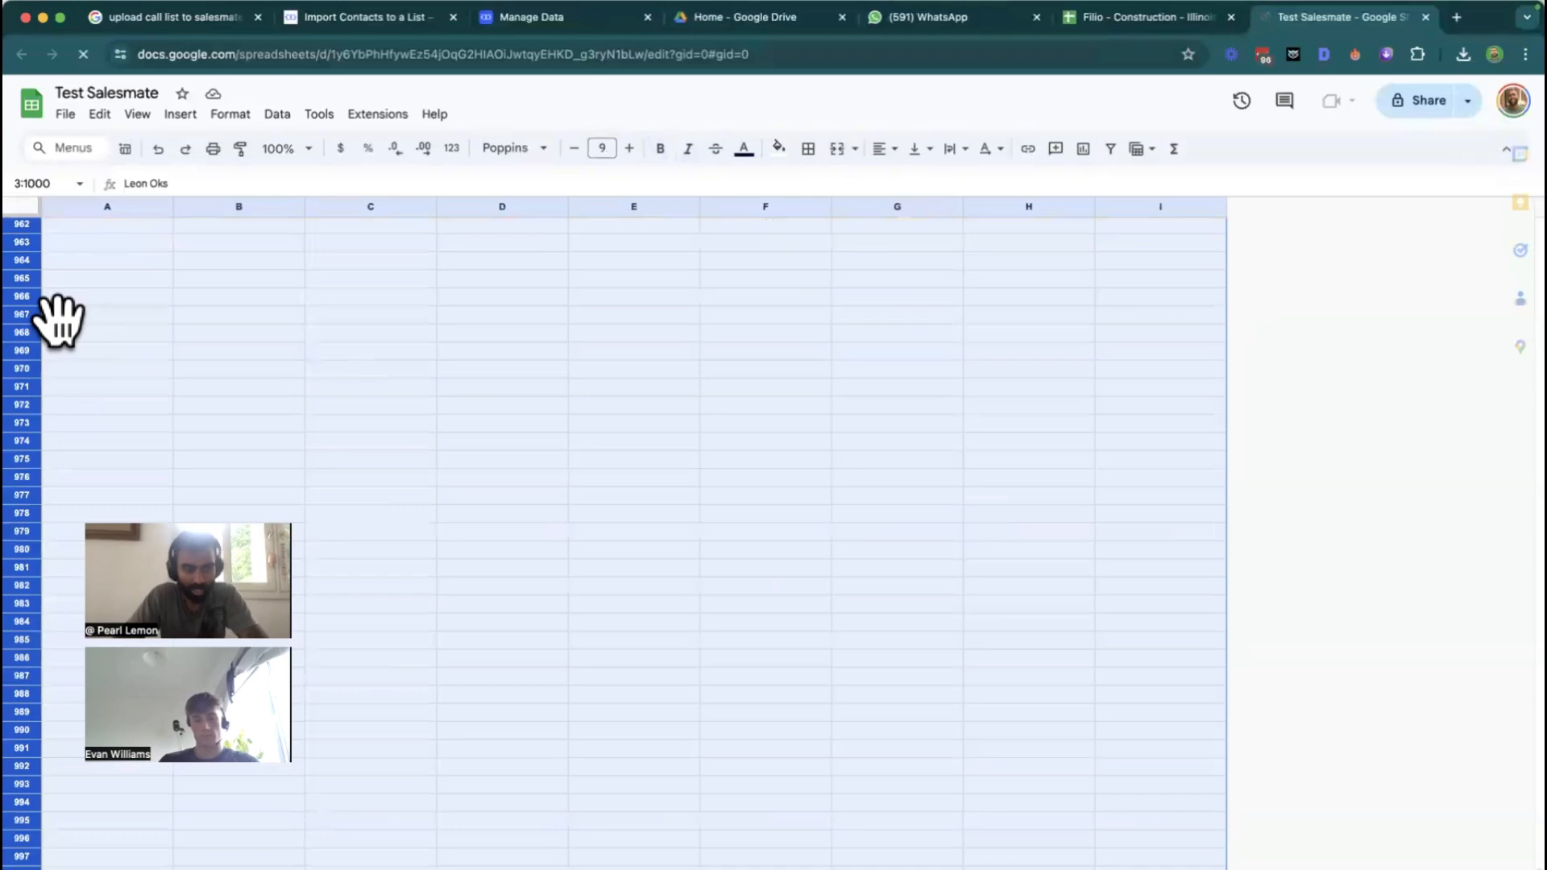
pyautogui.scroll(20, 318, 535)
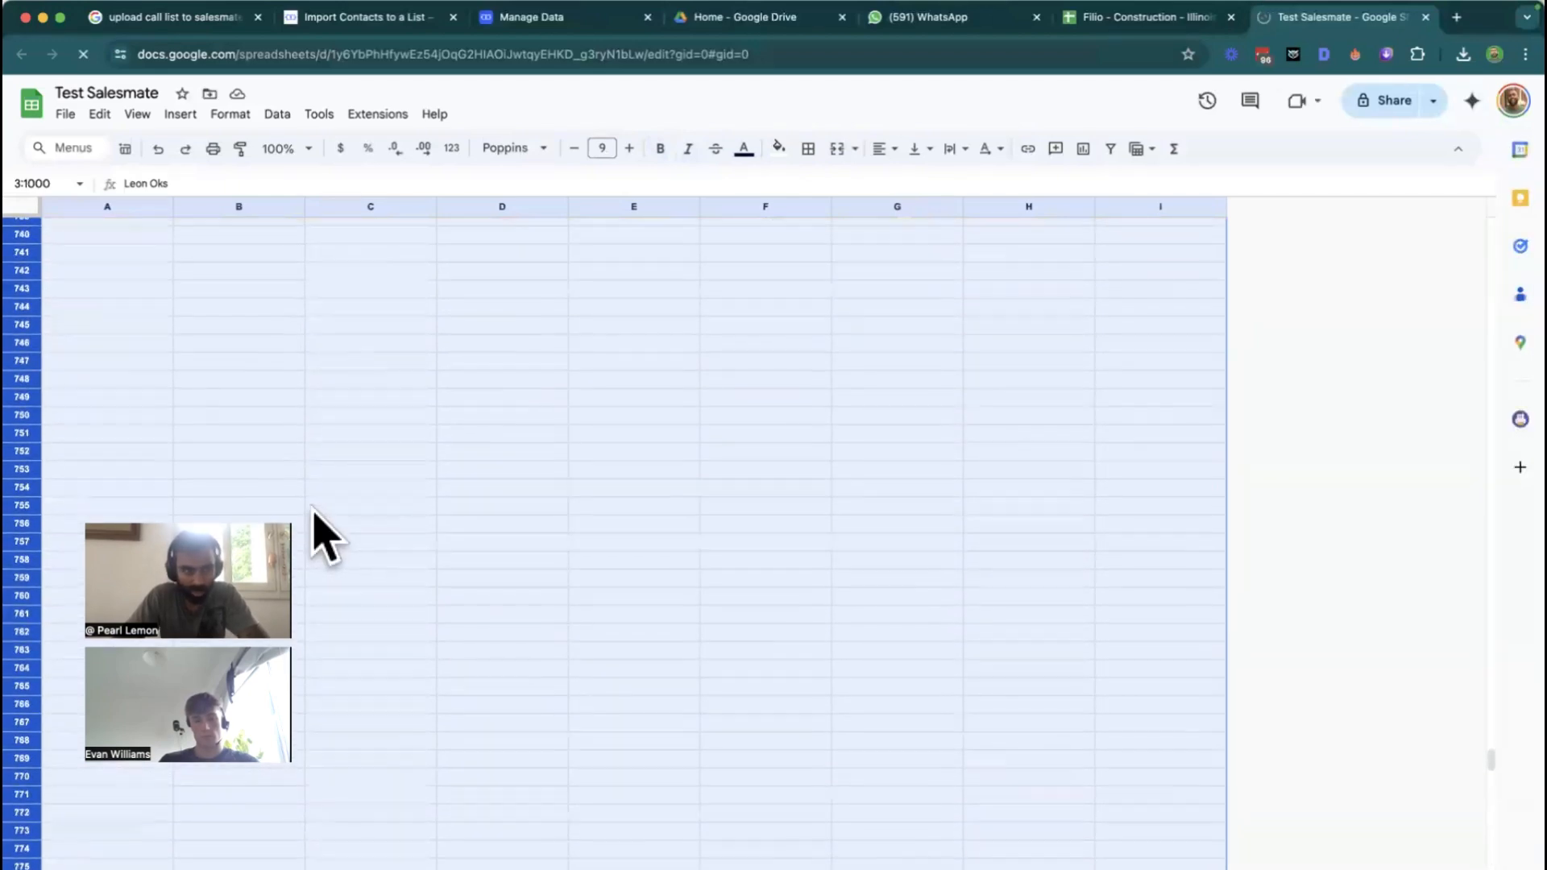
pyautogui.scroll(20, 319, 535)
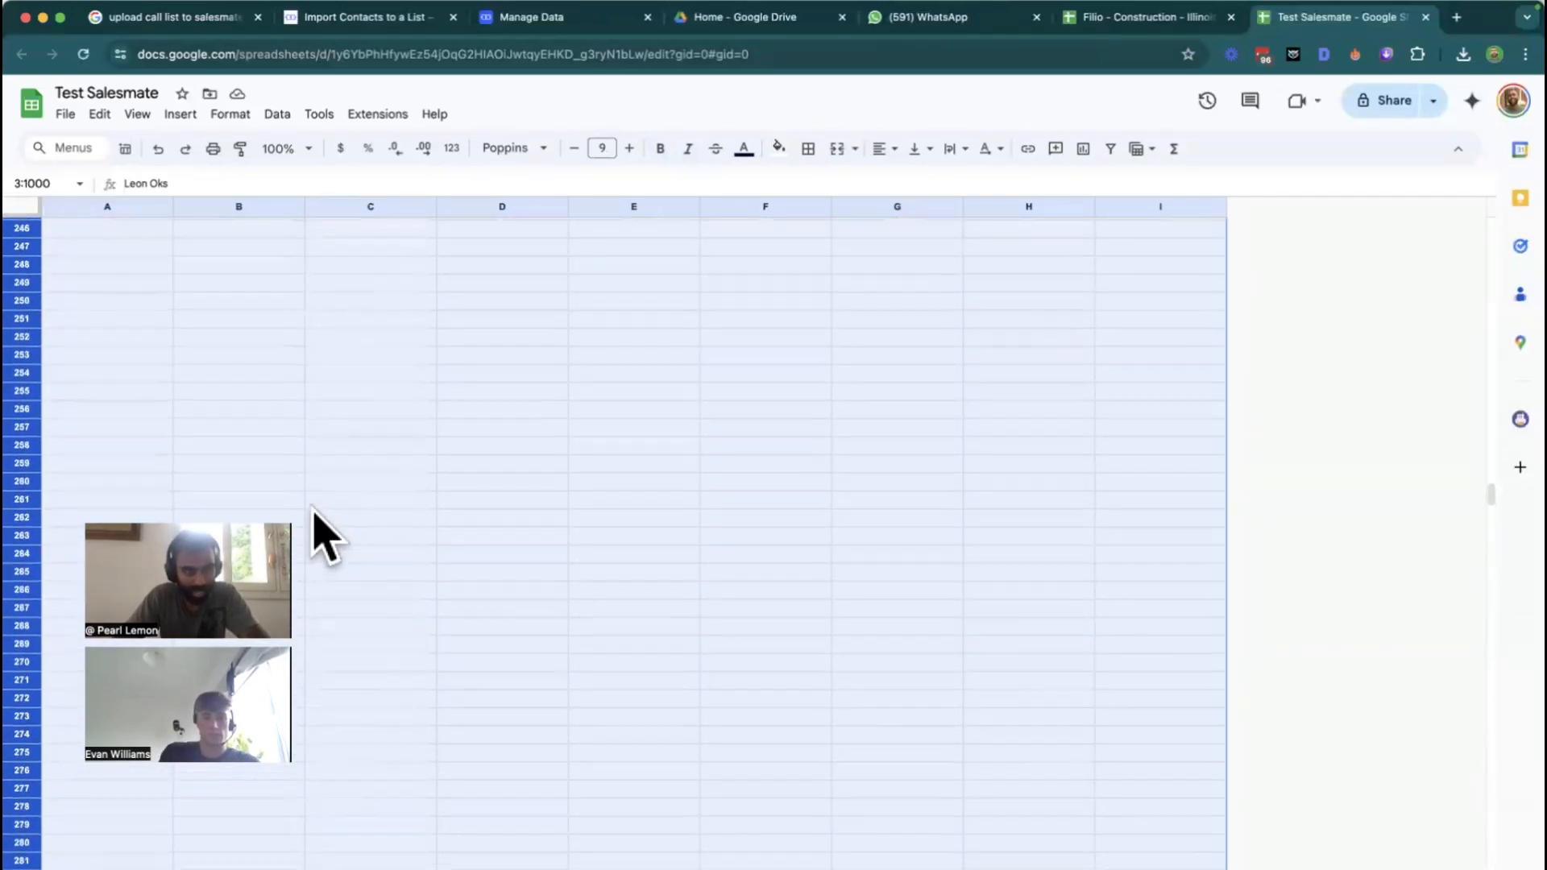
pyautogui.scroll(15, 318, 535)
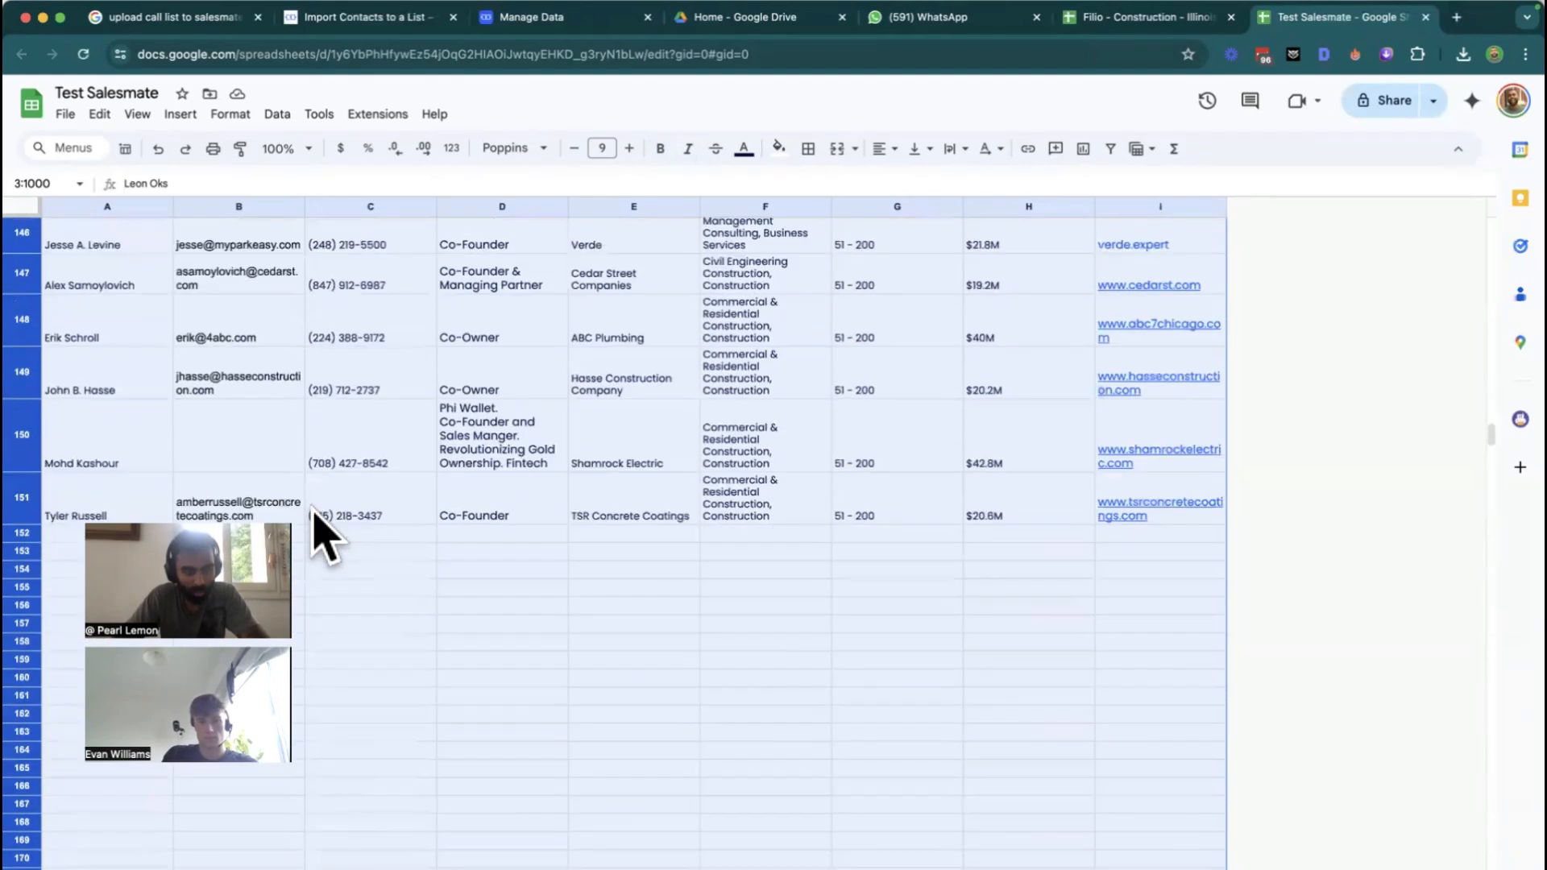
pyautogui.scroll(-2, 315, 516)
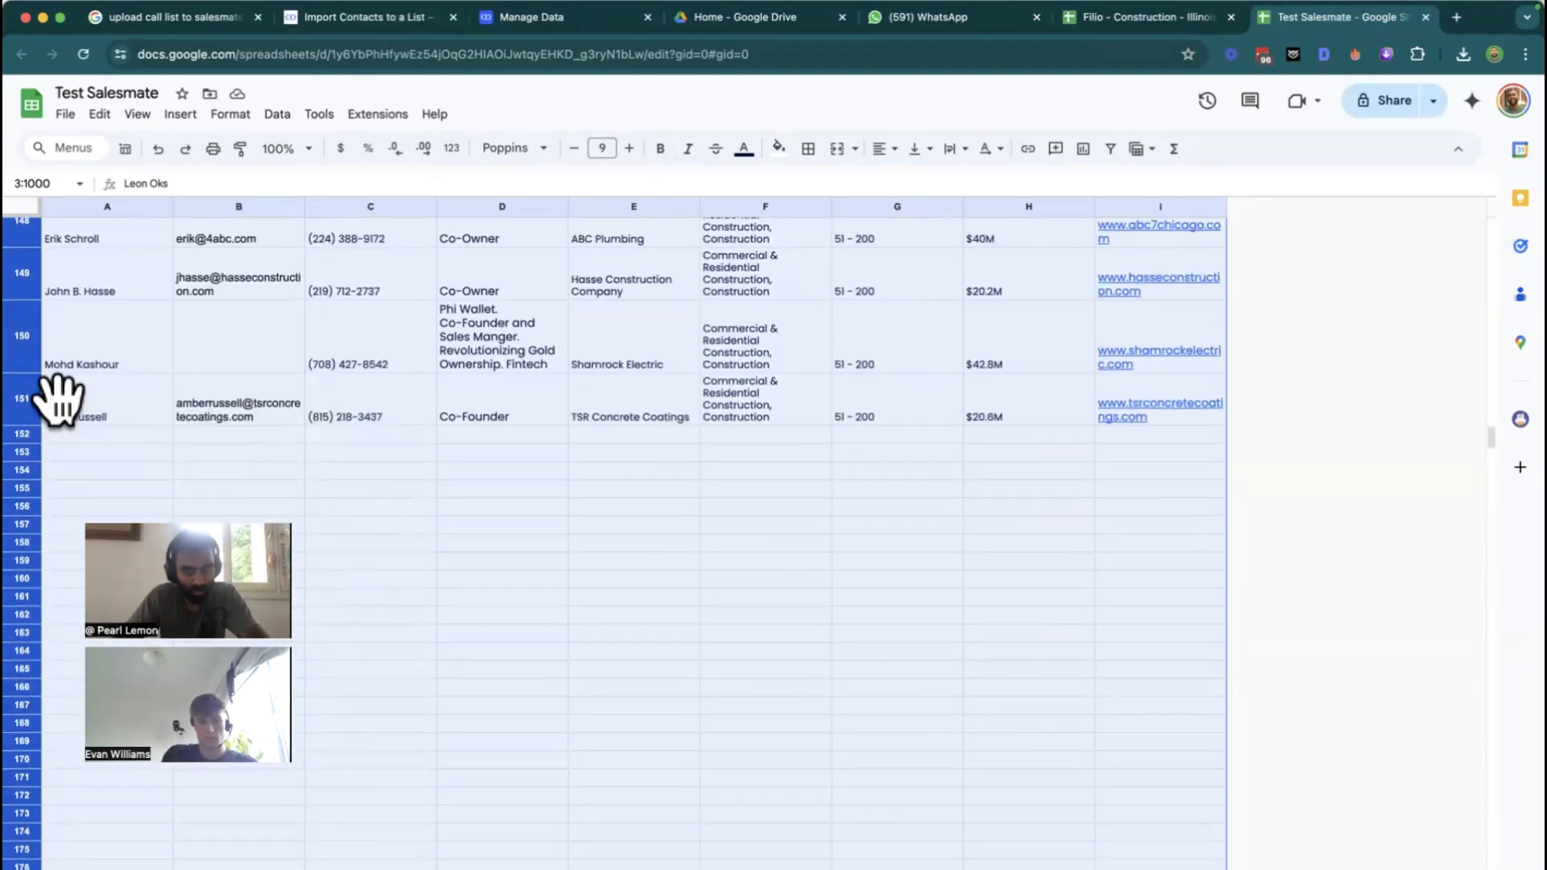
pyautogui.rightClick(32, 403)
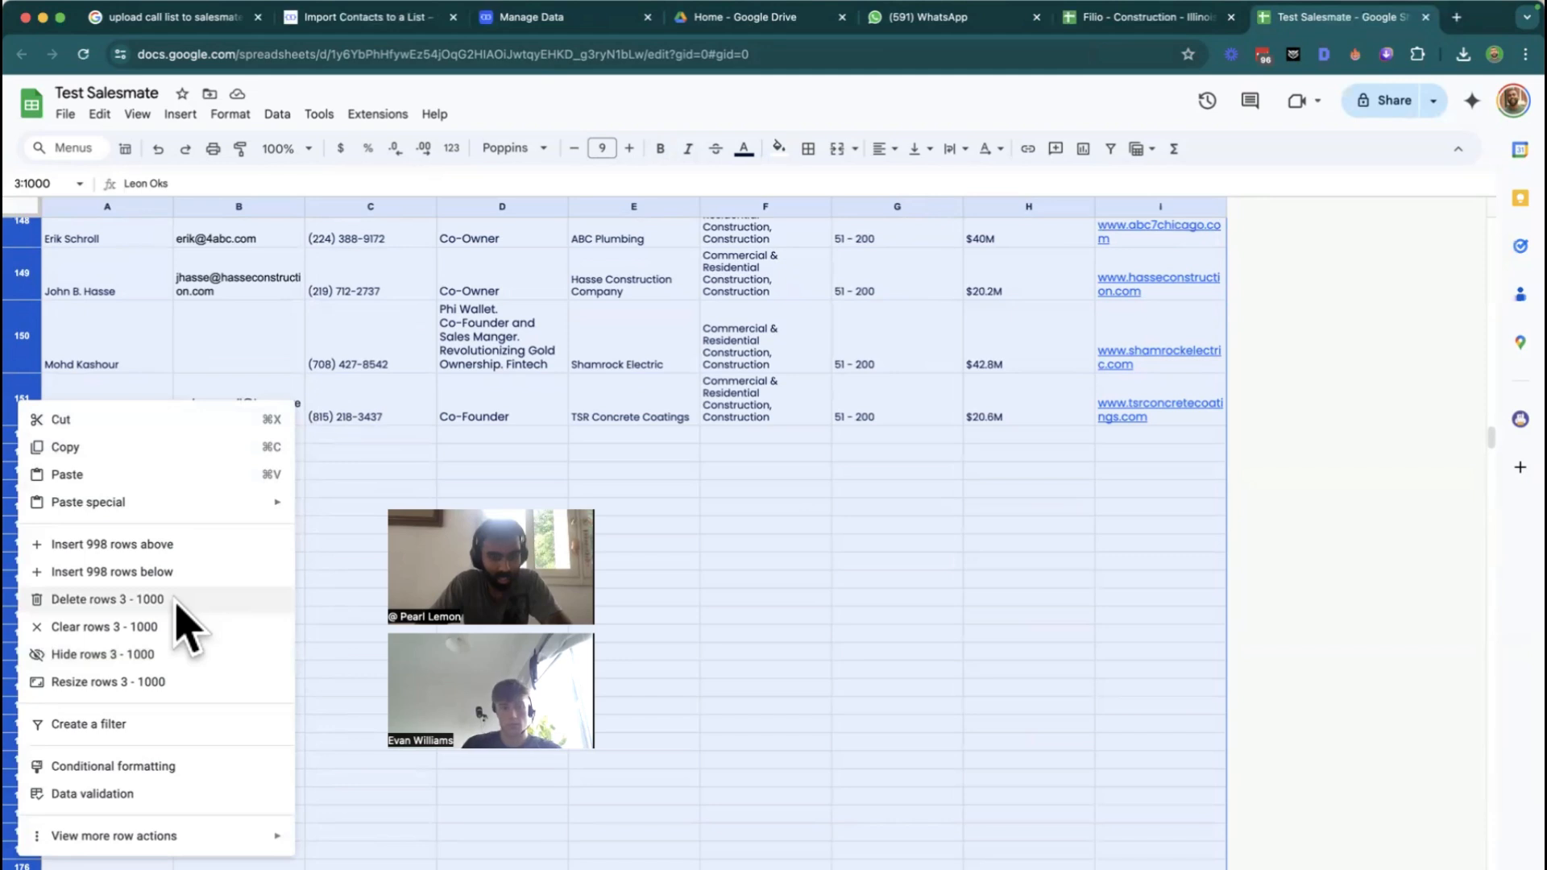
pyautogui.click(176, 605)
# Replace every value in row 2, from the Name column through the Website column, with Test
pyautogui.click(371, 266)
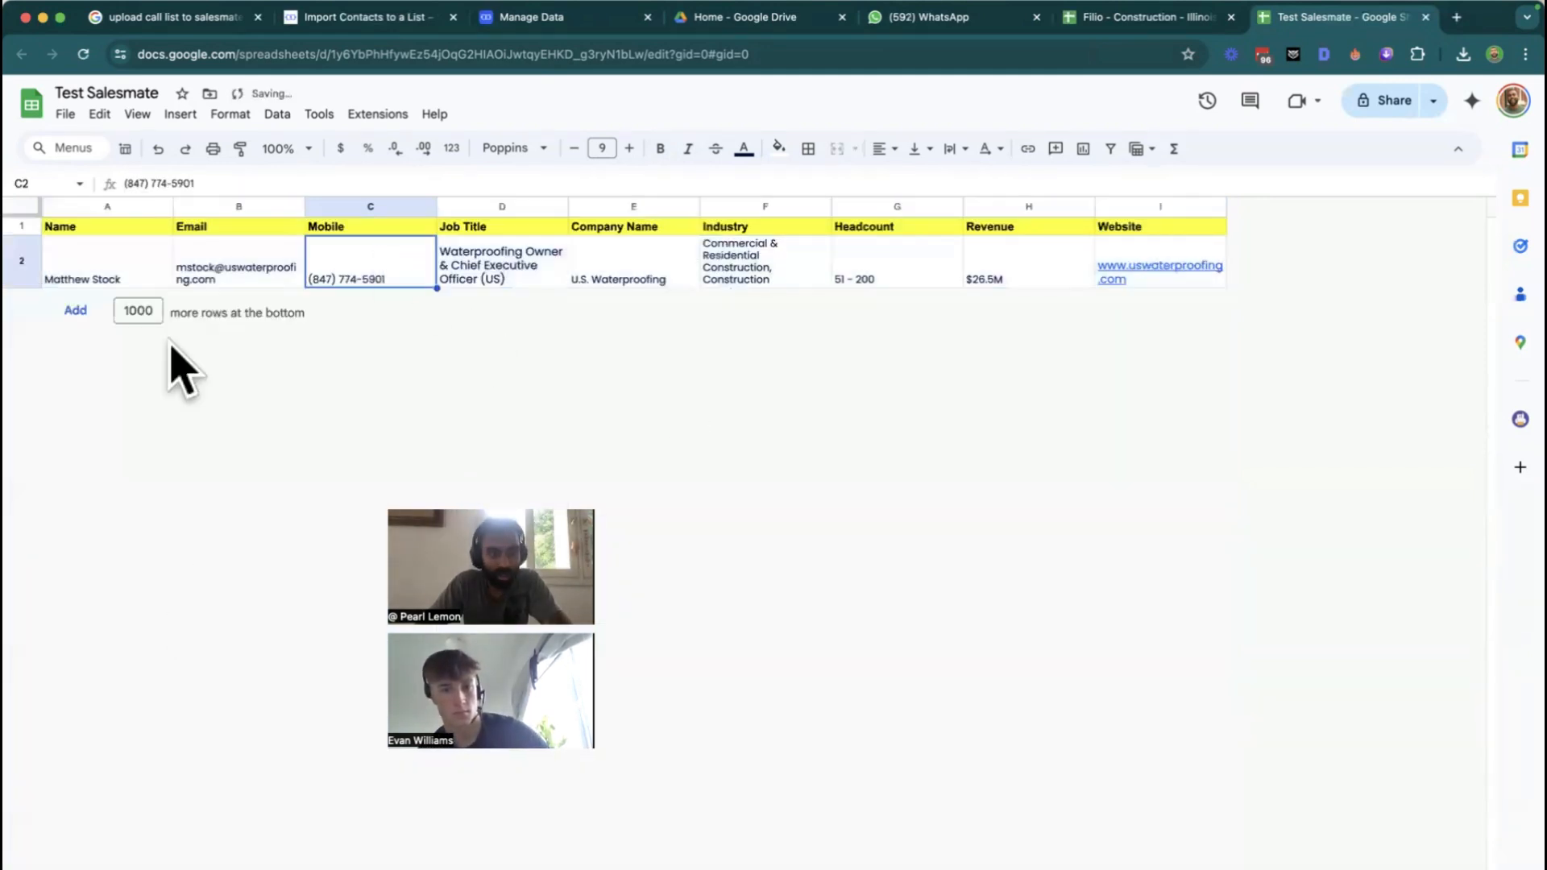
pyautogui.click(94, 262)
pyautogui.write('Test')
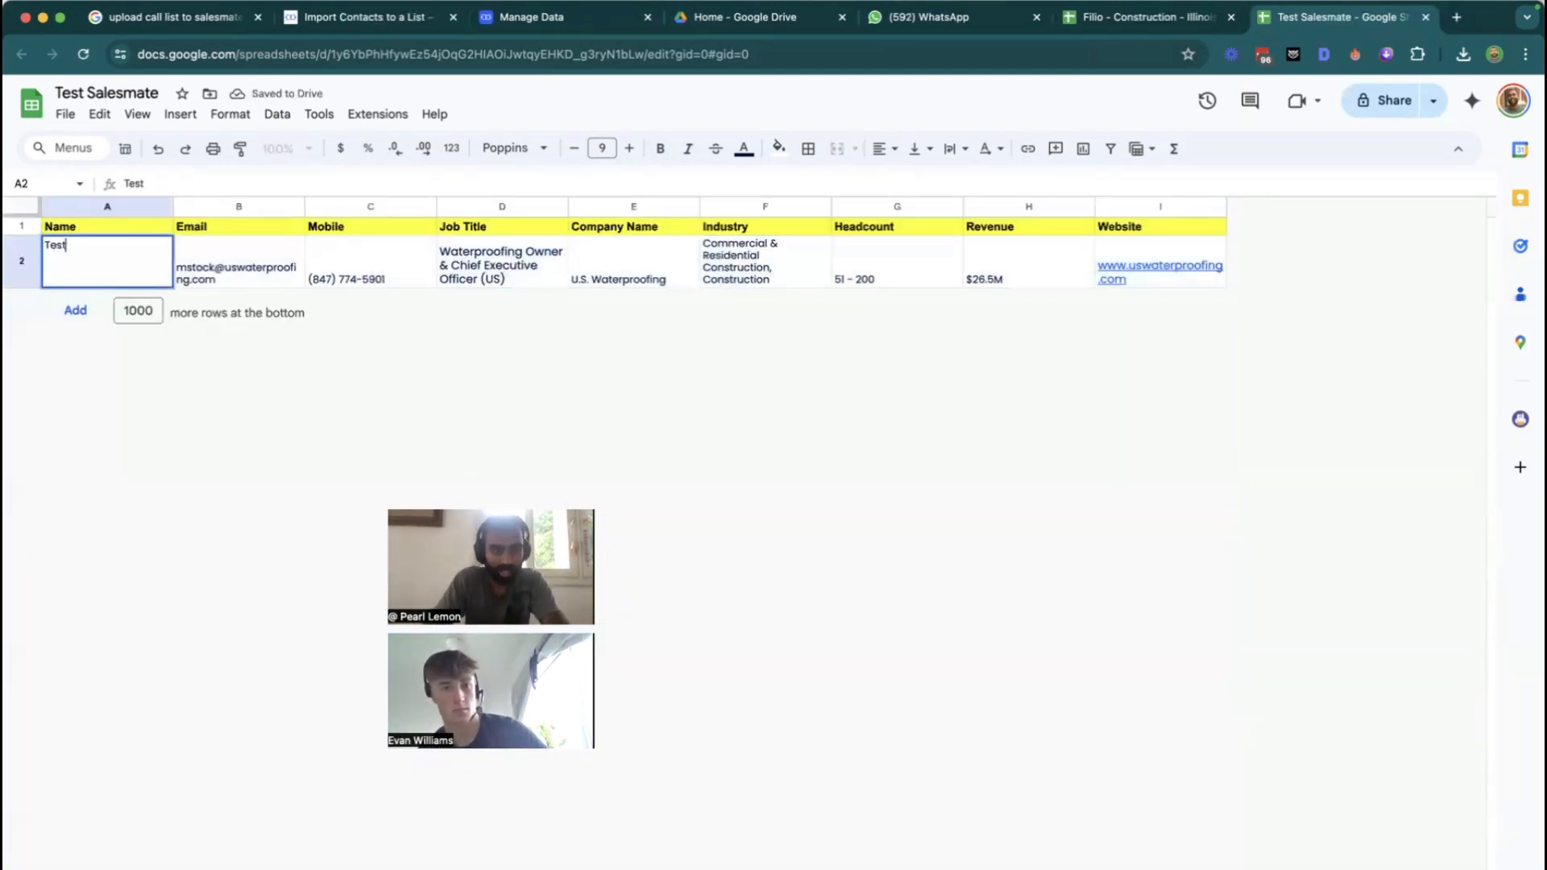
pyautogui.press('Tab')
pyautogui.write('tTest')
pyautogui.press('Tab')
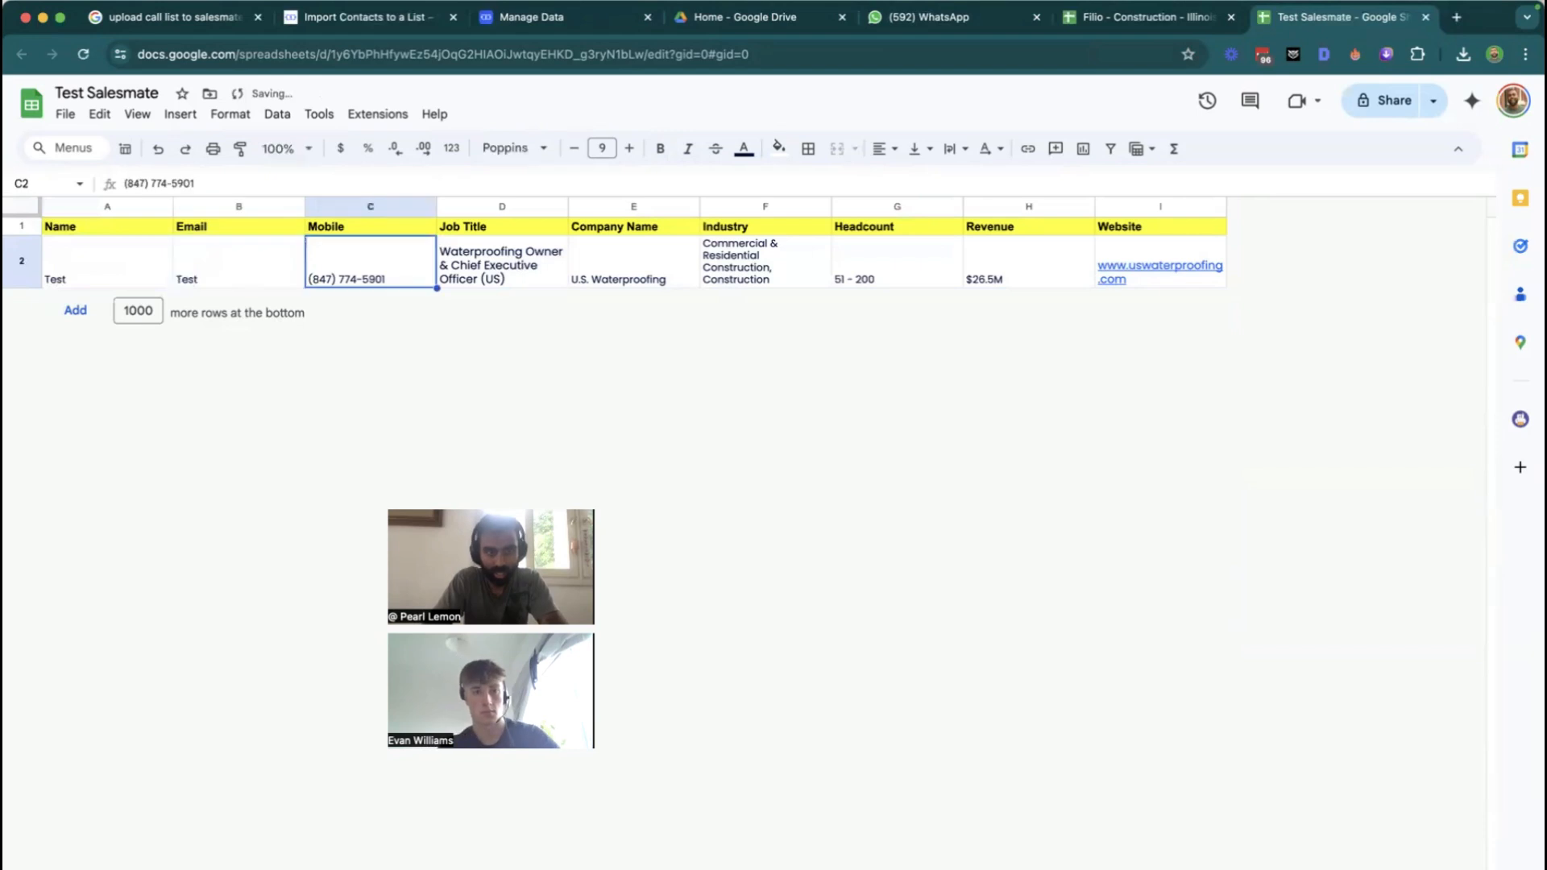
pyautogui.write('Test')
pyautogui.press('Tab')
pyautogui.write('Test')
pyautogui.press('Tab')
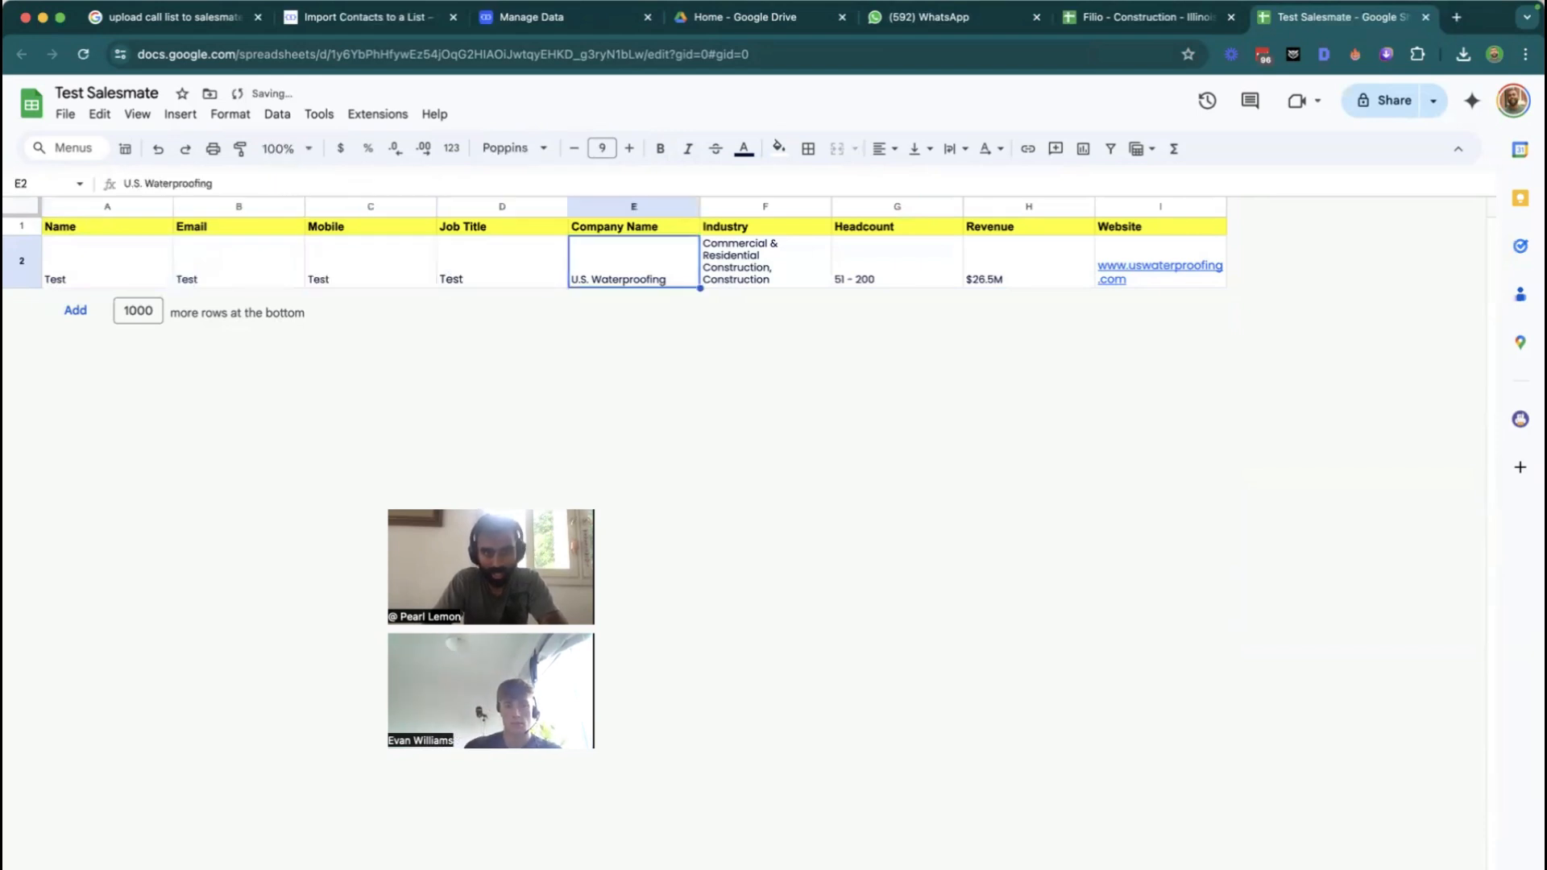
pyautogui.write('Test')
pyautogui.press('Tab')
pyautogui.write('Tes')
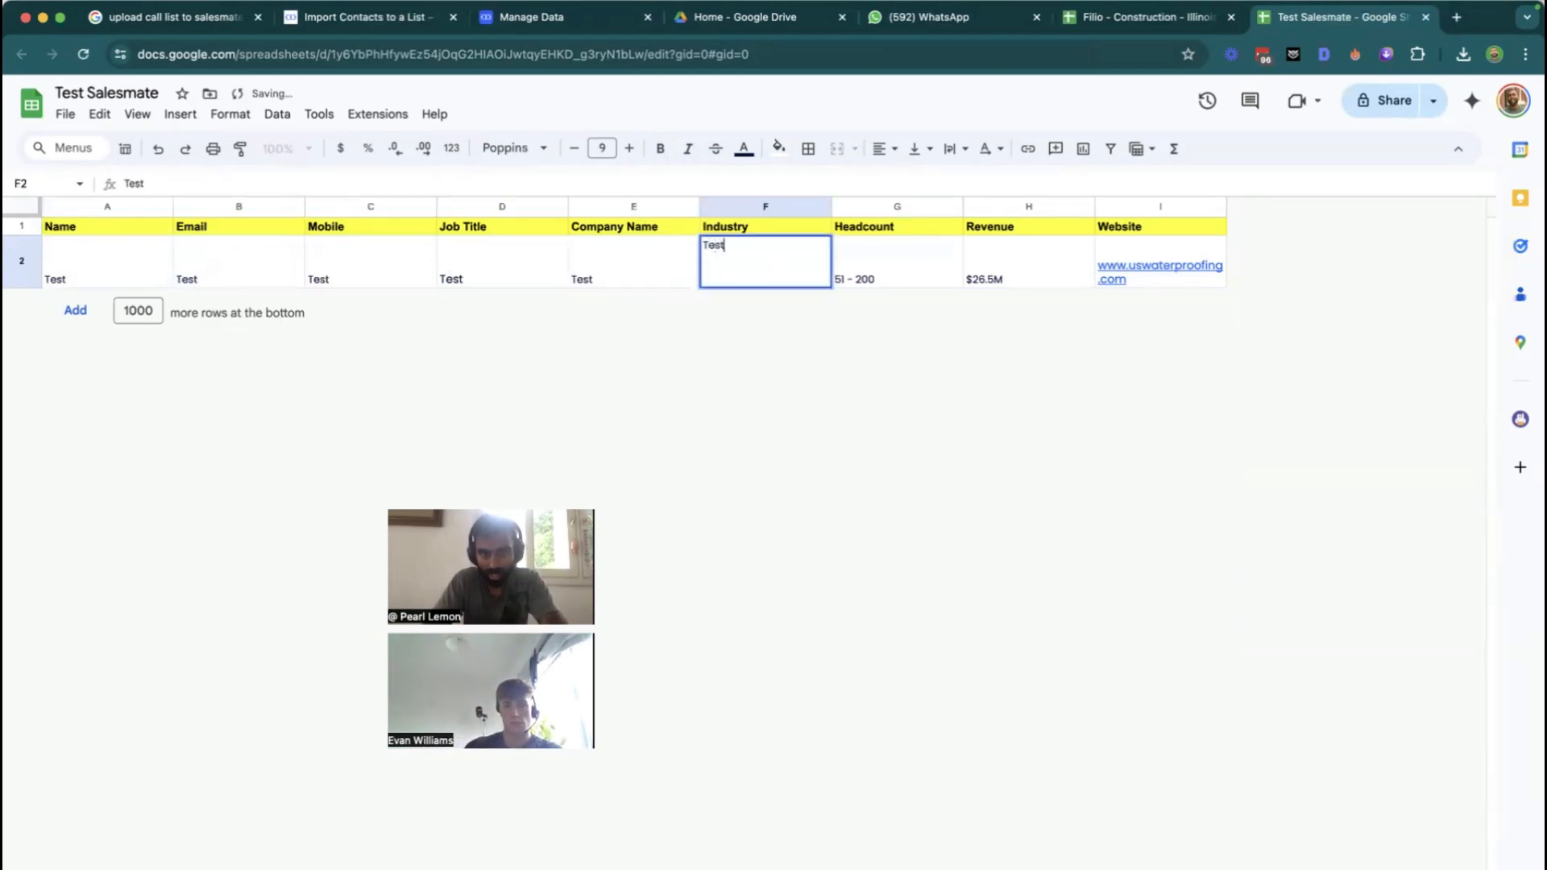
pyautogui.press('Tab')
pyautogui.write('Te')
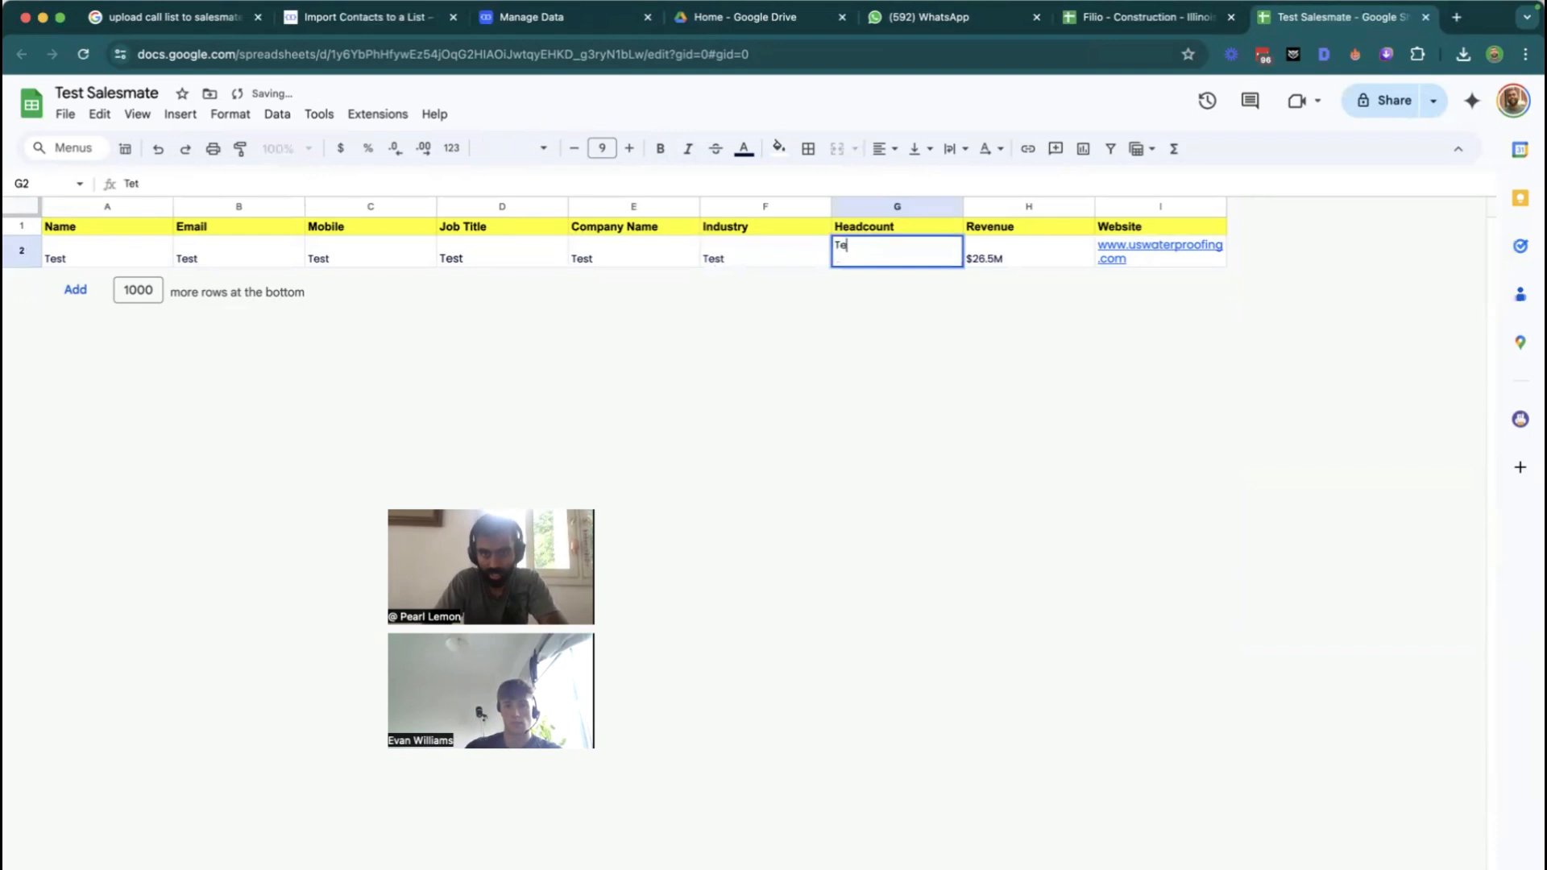
pyautogui.write('st')
pyautogui.press('Tab')
pyautogui.write('Te')
pyautogui.press('Tab')
pyautogui.write('T')
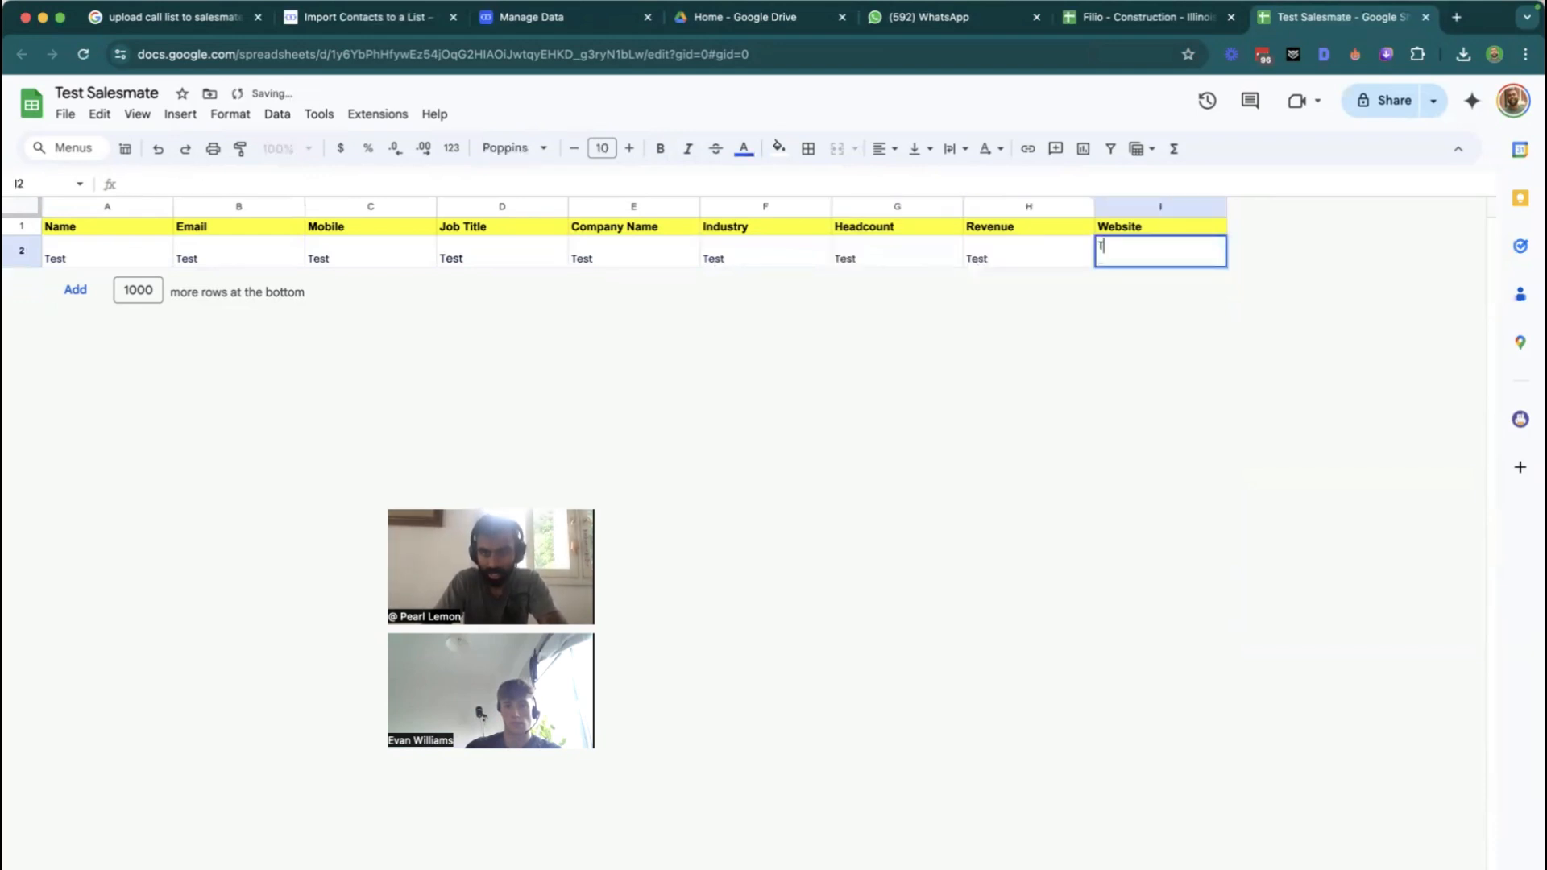
pyautogui.click(70, 326)
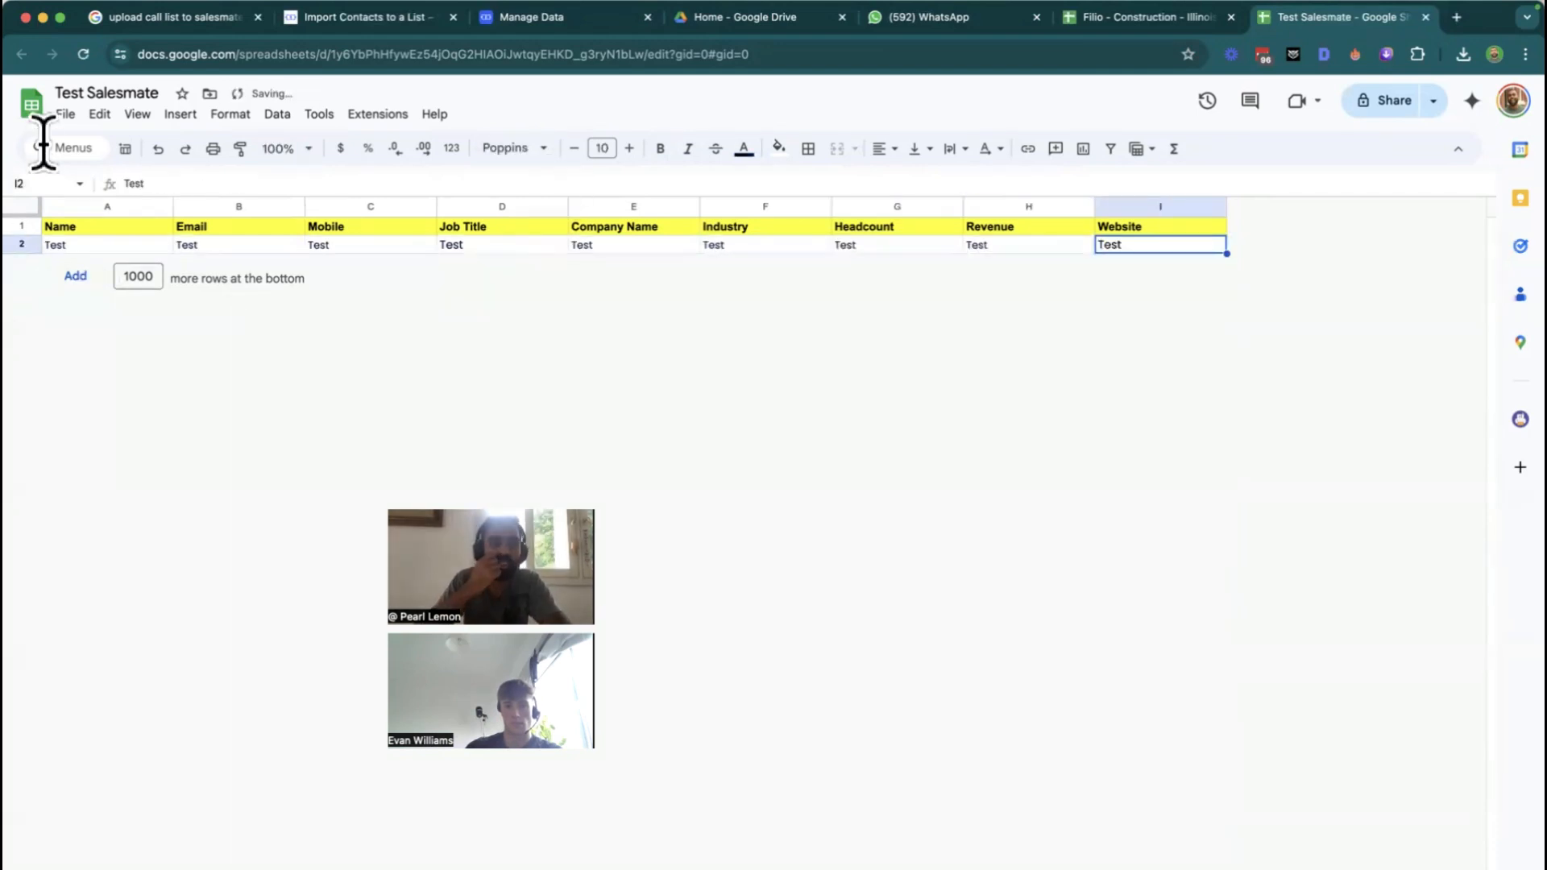
# Download the Test Salesmate sheet as a Comma Separated Values (.csv) file
pyautogui.click(61, 116)
pyautogui.moveTo(237, 326)
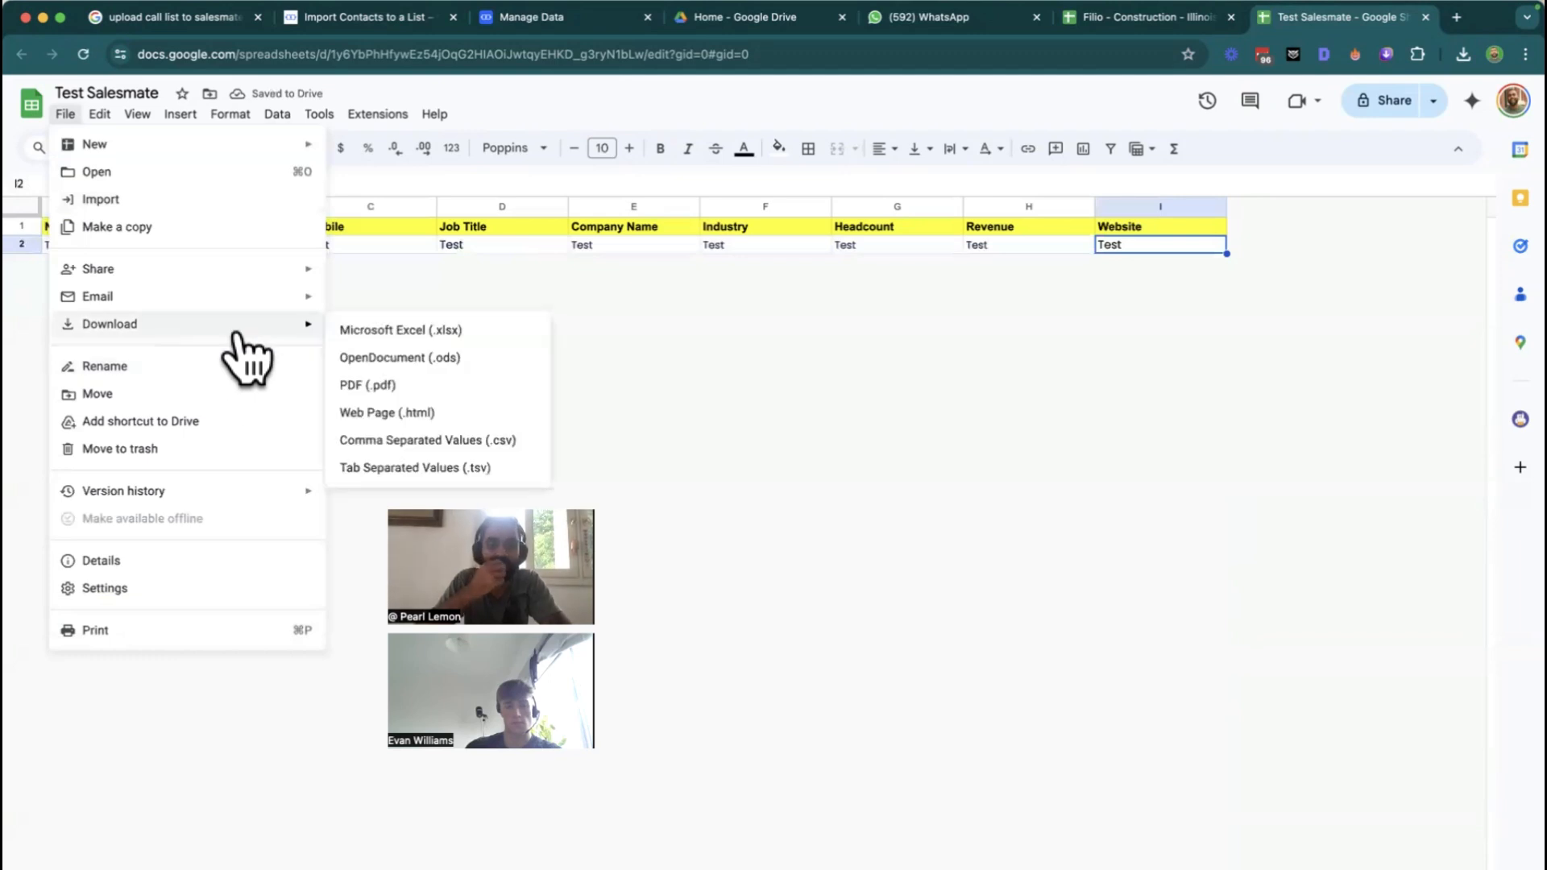
pyautogui.click(444, 441)
# In Salesmate, examine the contact and company records created by the Filio - Construction - Illinois - CC - Sheet1 (1).csv import
pyautogui.click(519, 19)
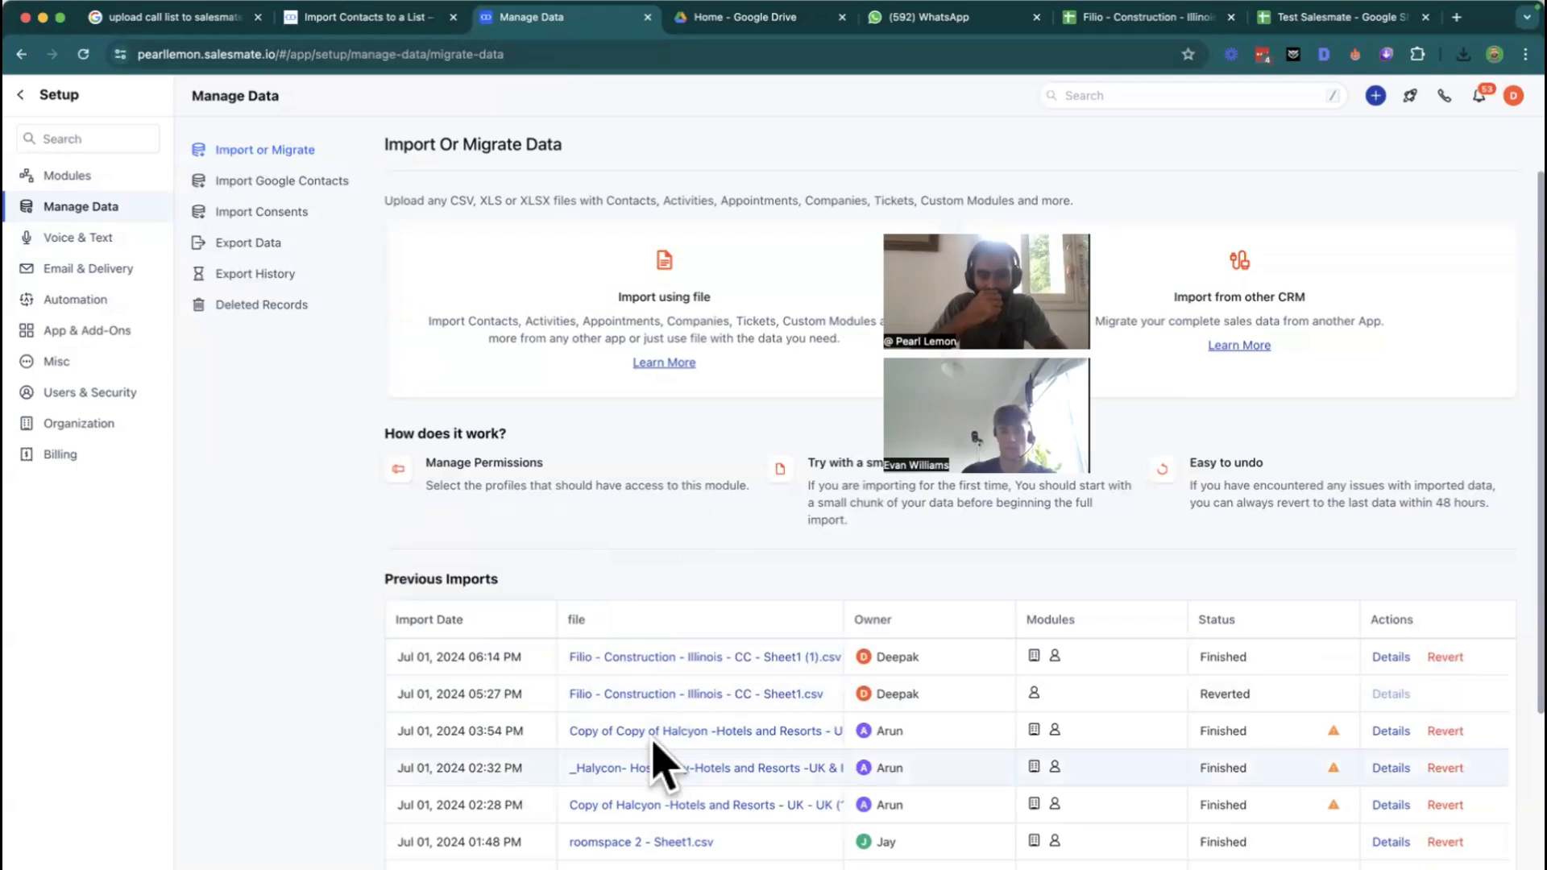
pyautogui.click(1387, 655)
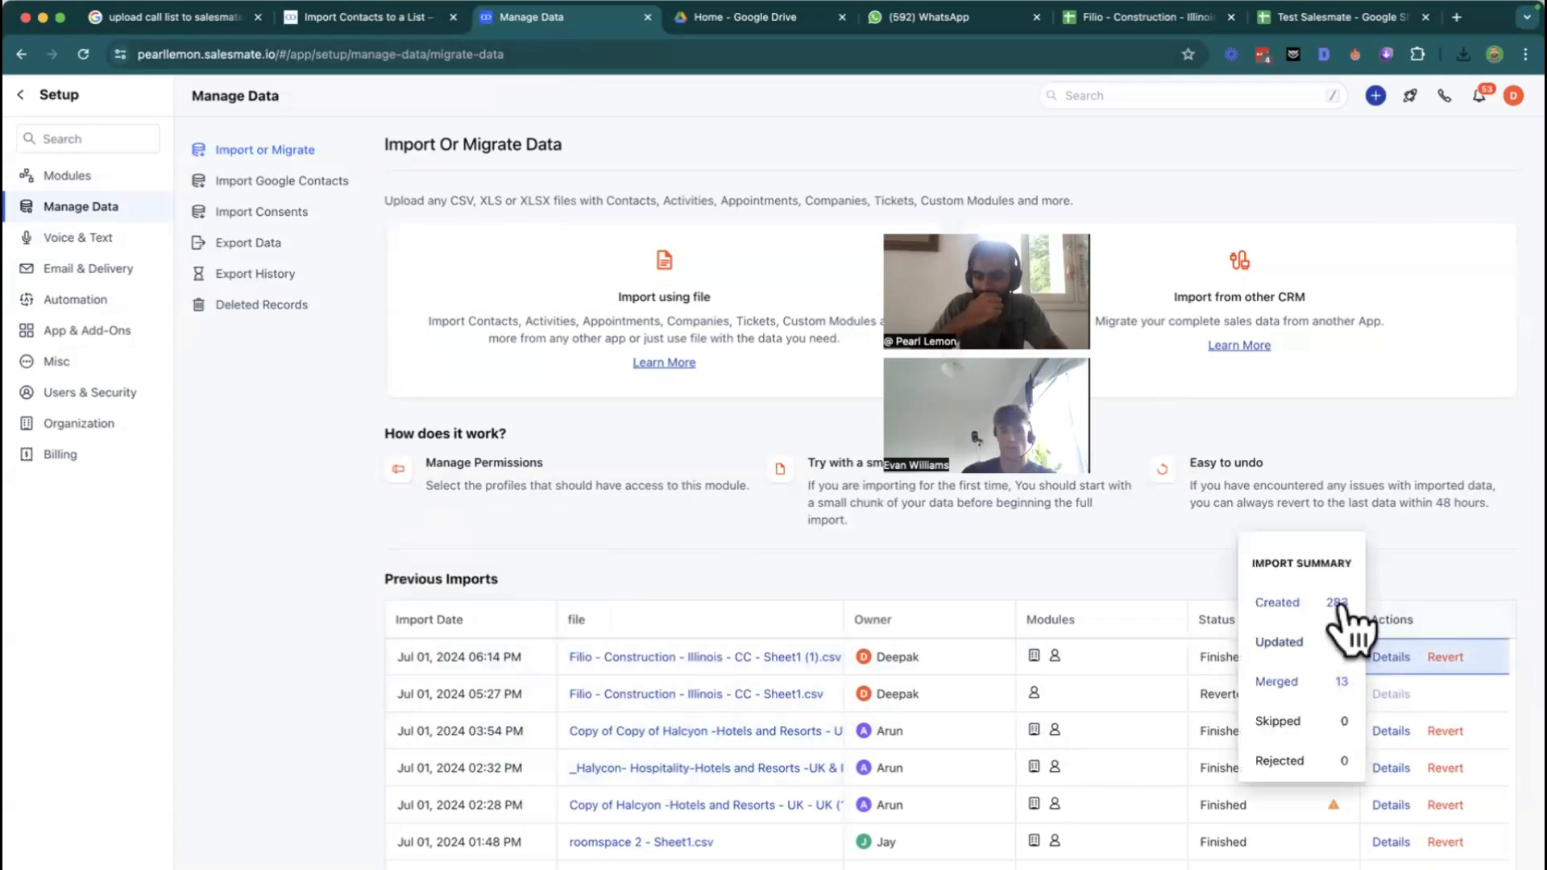
pyautogui.click(1313, 604)
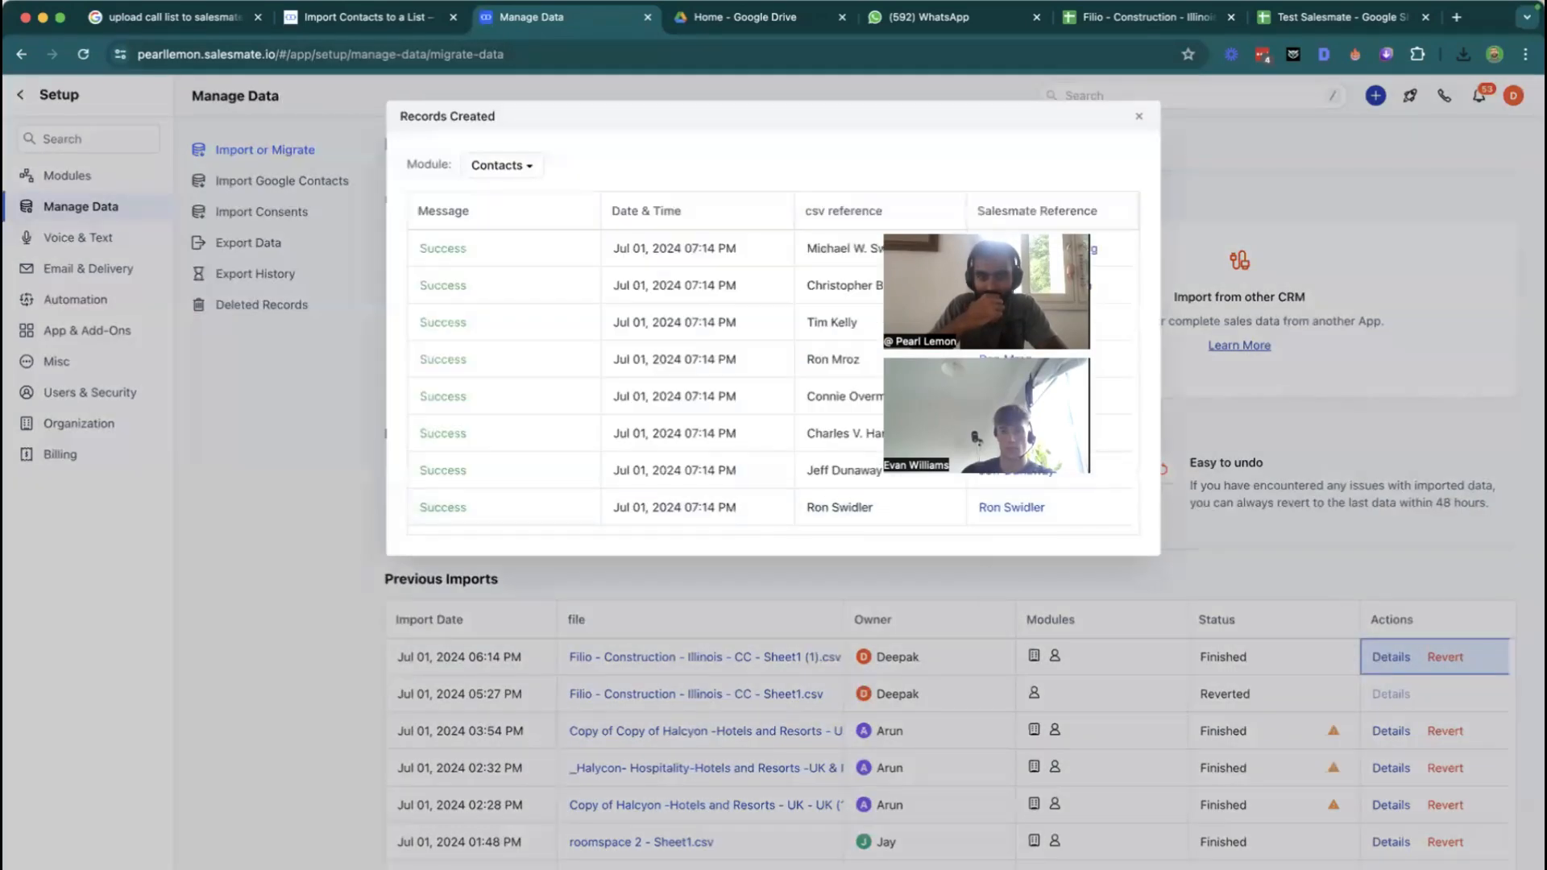
pyautogui.scroll(-10, 773, 370)
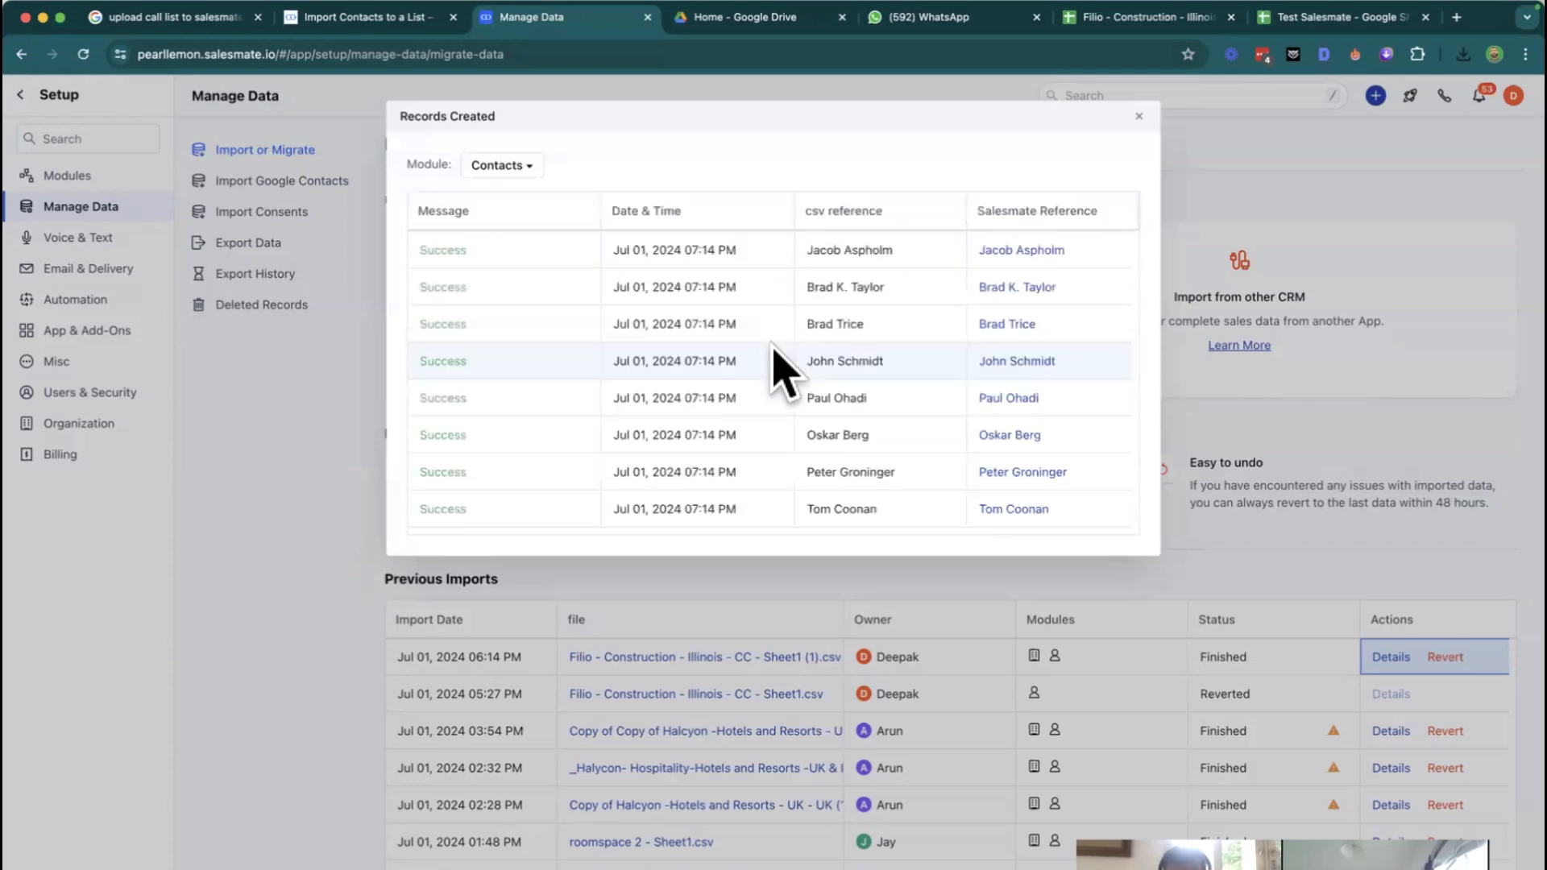
pyautogui.scroll(-5, 774, 370)
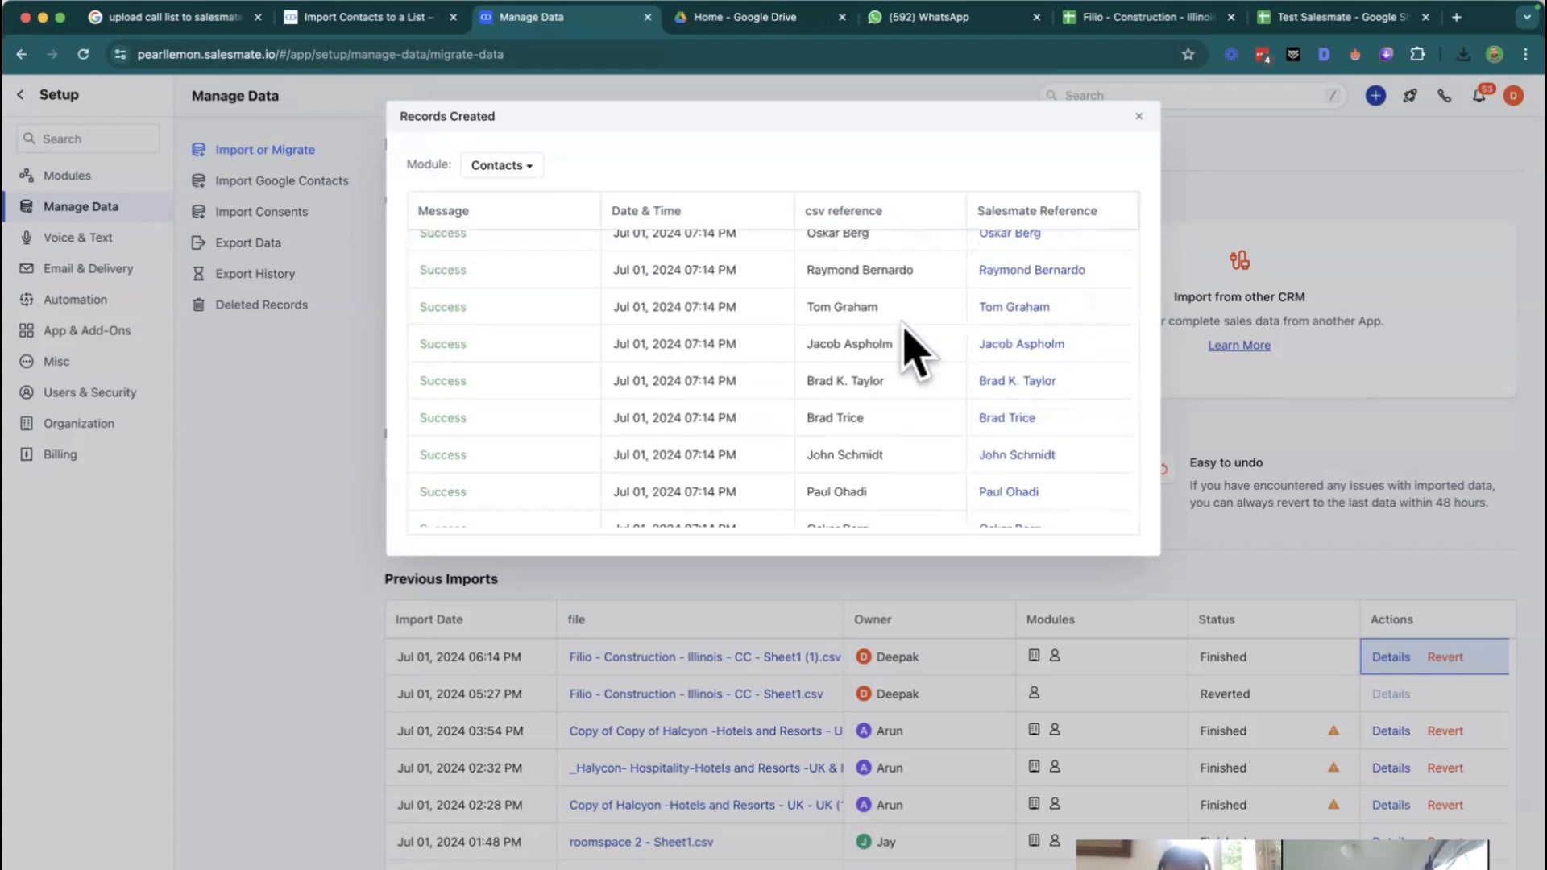
pyautogui.click(528, 171)
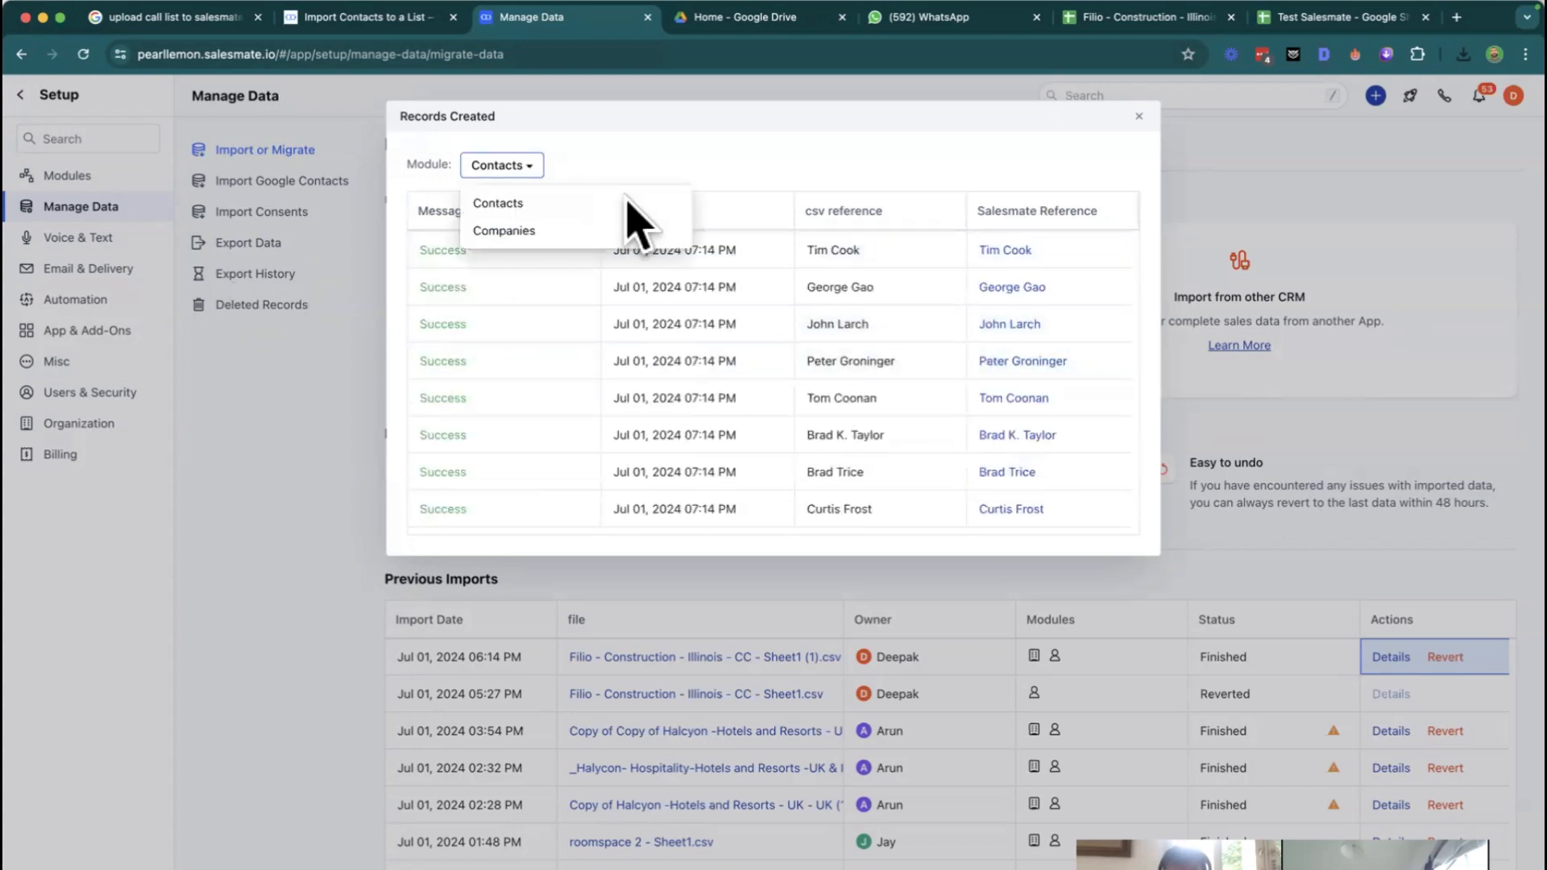
pyautogui.click(576, 233)
pyautogui.scroll(-3, 578, 367)
pyautogui.scroll(-15, 577, 366)
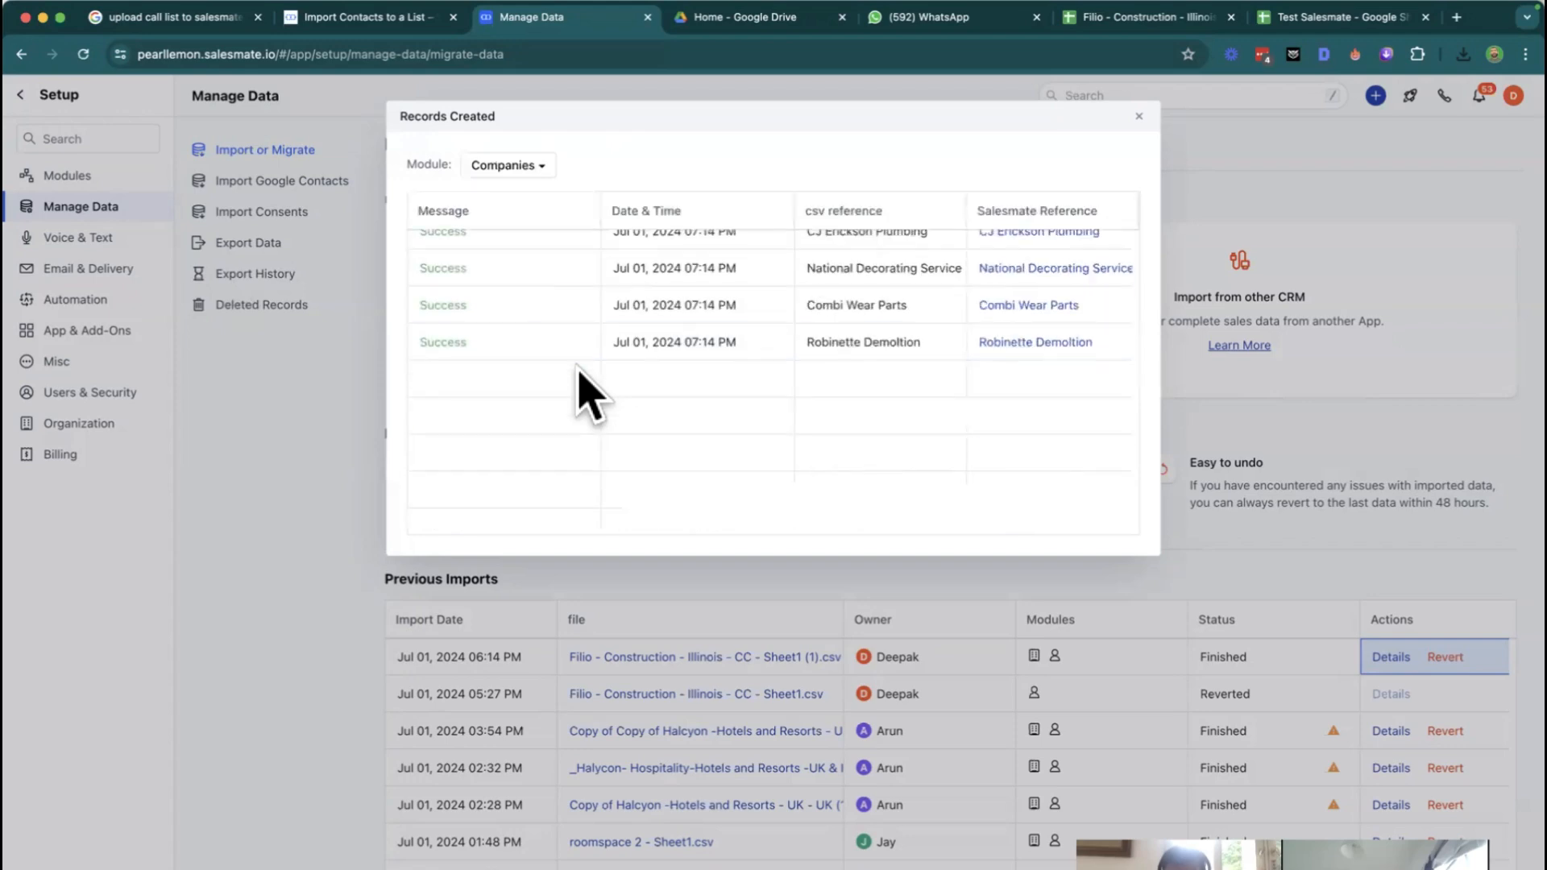
pyautogui.click(1139, 116)
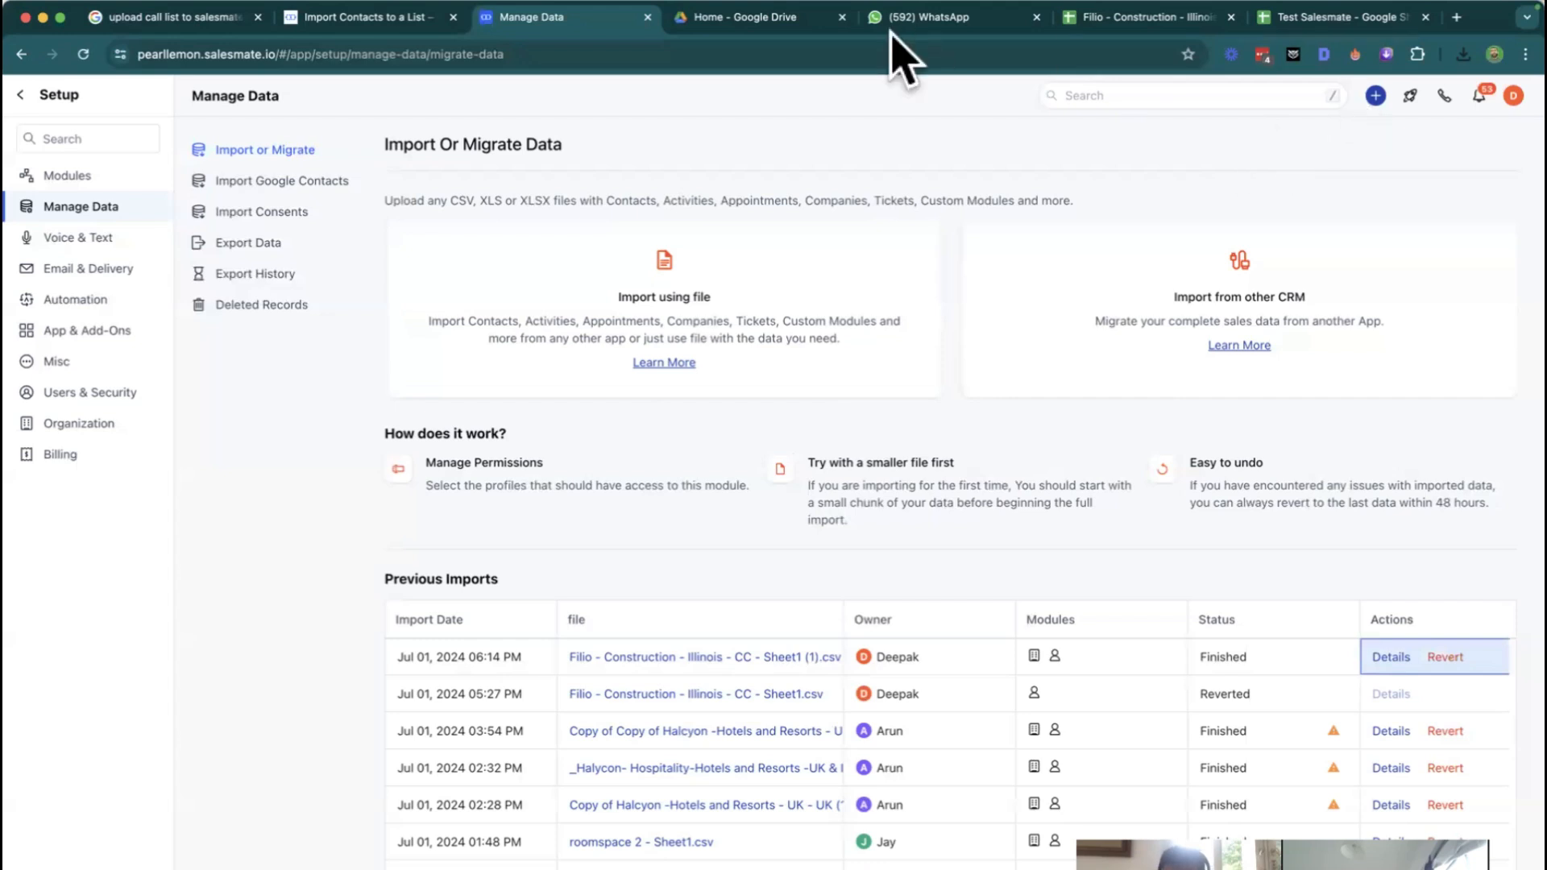
# Return to the Test Salesmate sheet and rename the Revenue column header in H1 as Country
pyautogui.click(1289, 19)
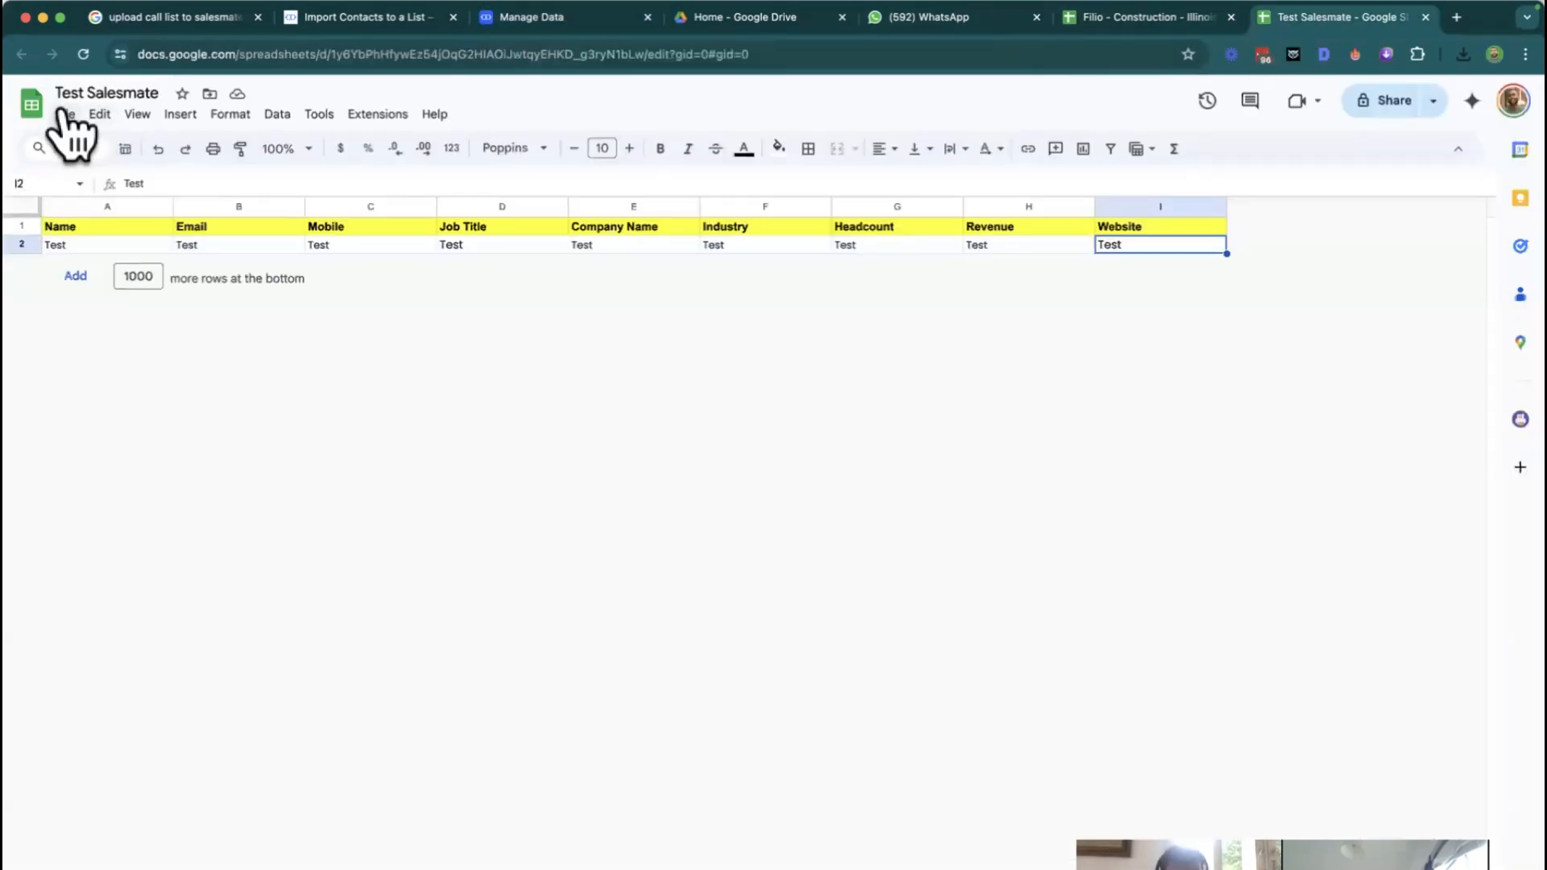
pyautogui.click(63, 115)
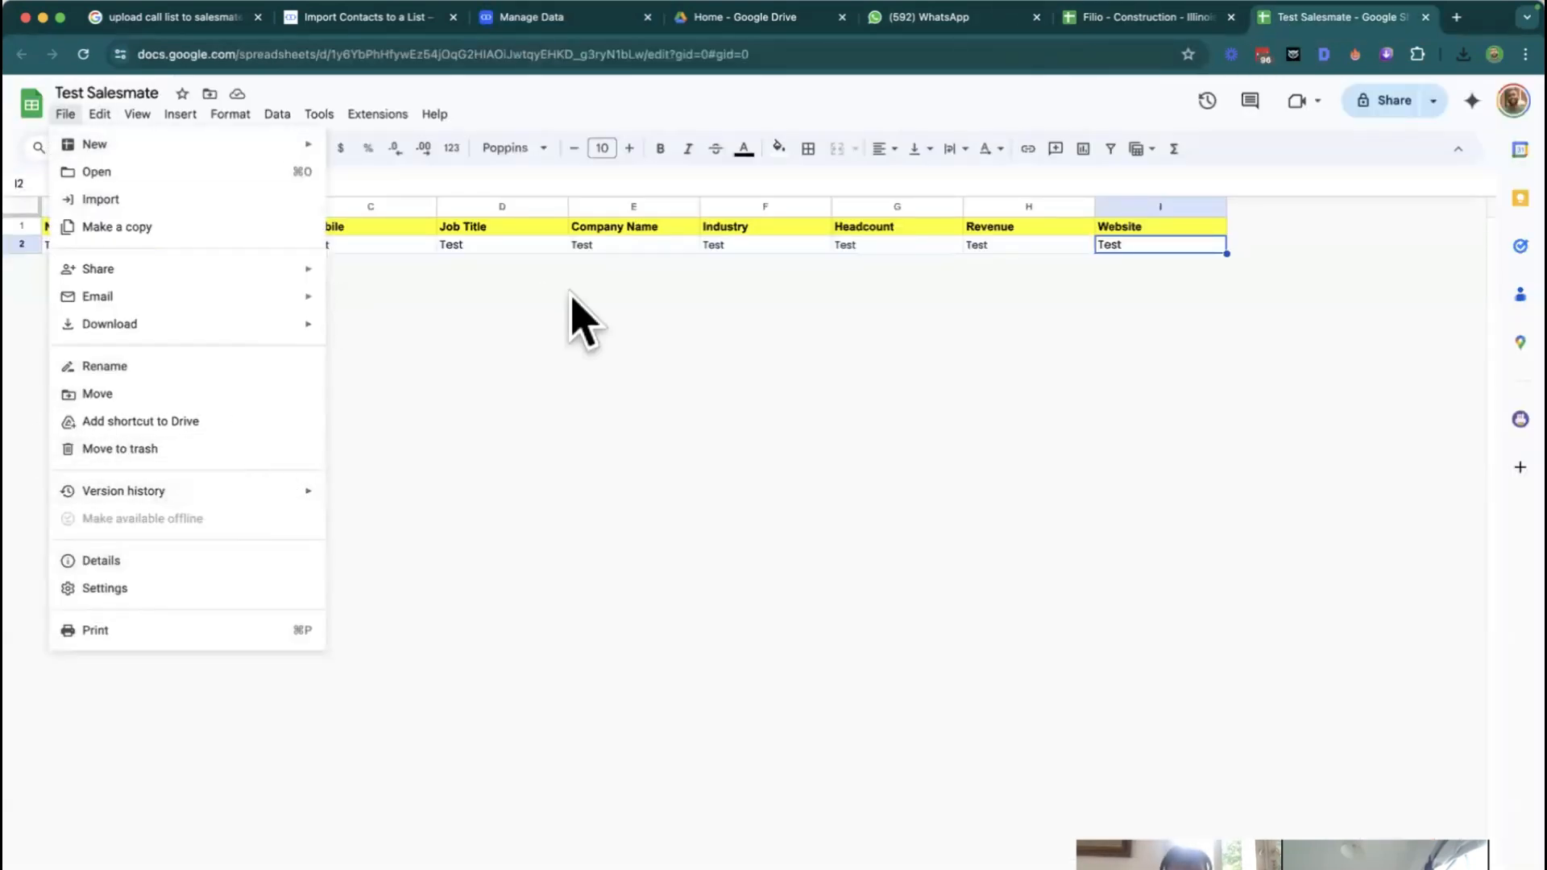
pyautogui.click(628, 245)
pyautogui.click(1026, 231)
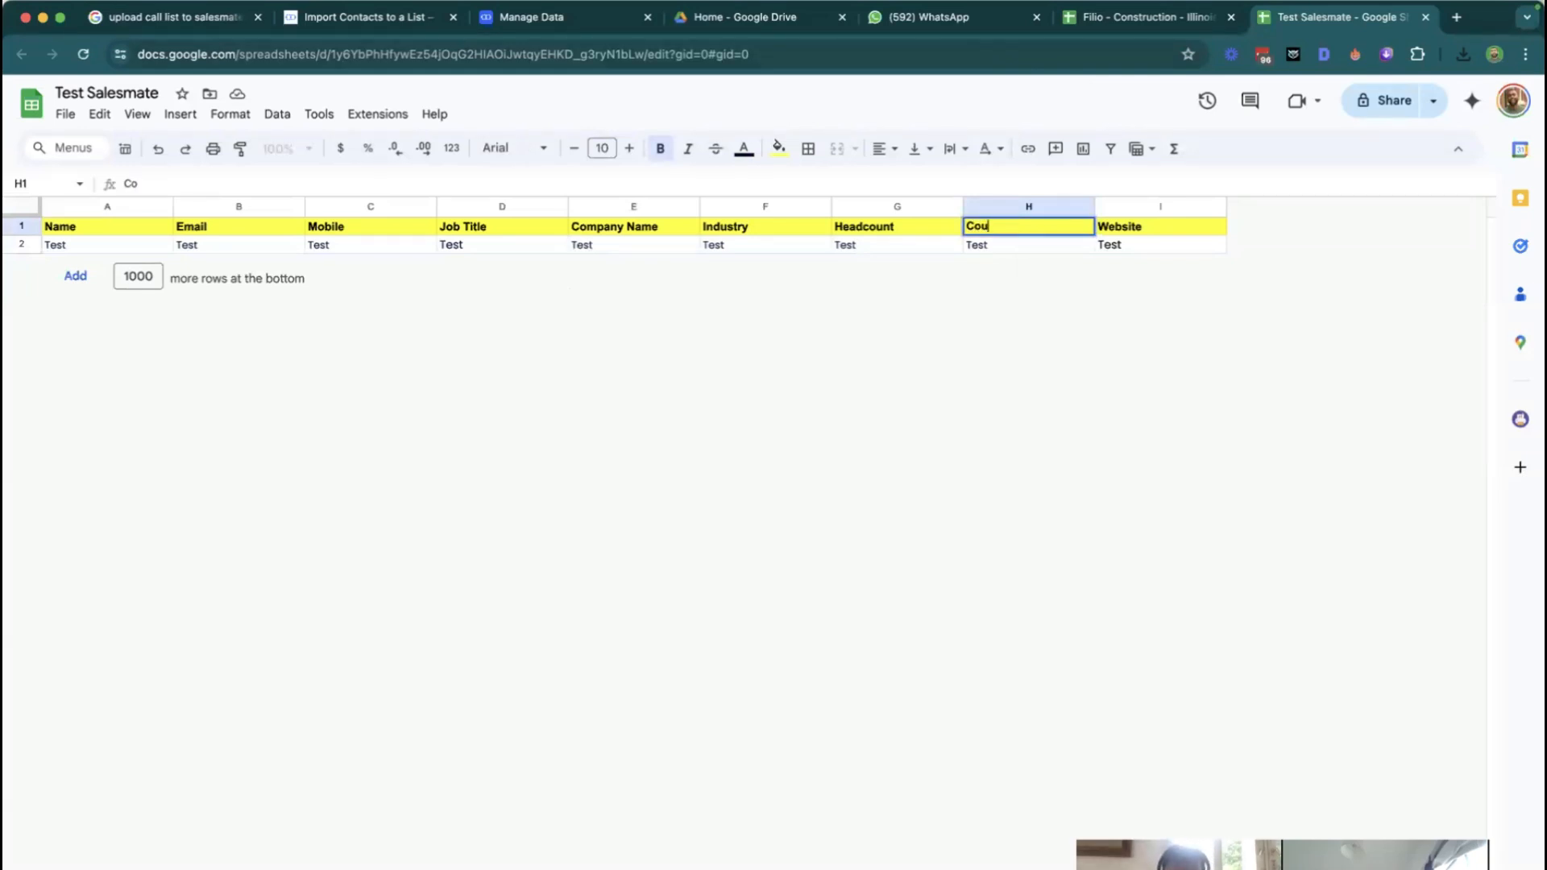
pyautogui.press('Return')
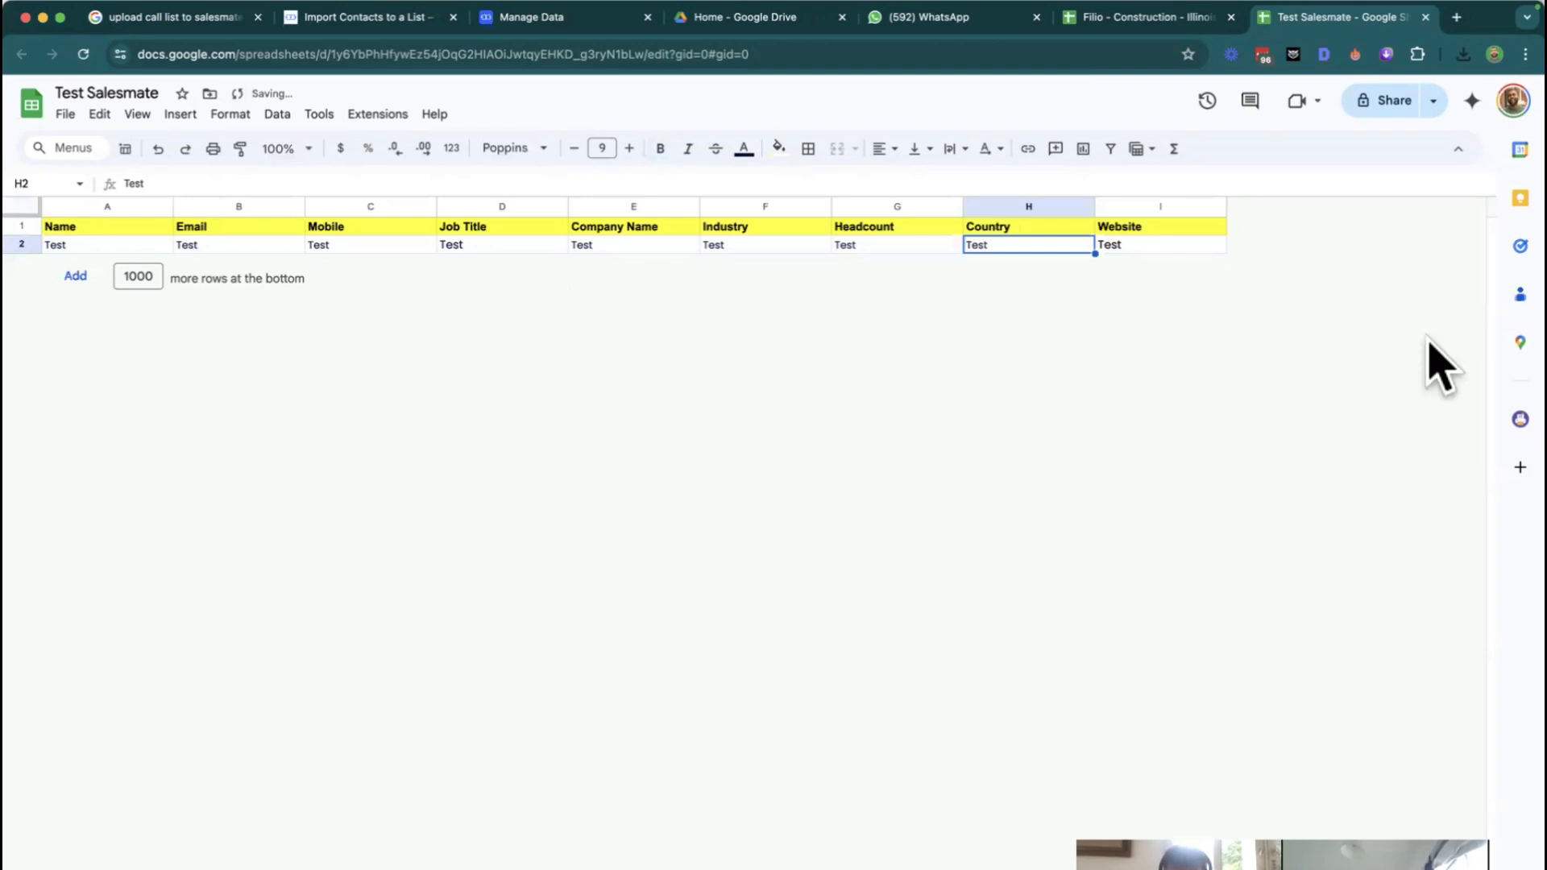
# Download the updated Test Salesmate sheet as a Comma Separated Values (.csv) file
pyautogui.click(65, 114)
pyautogui.moveTo(242, 326)
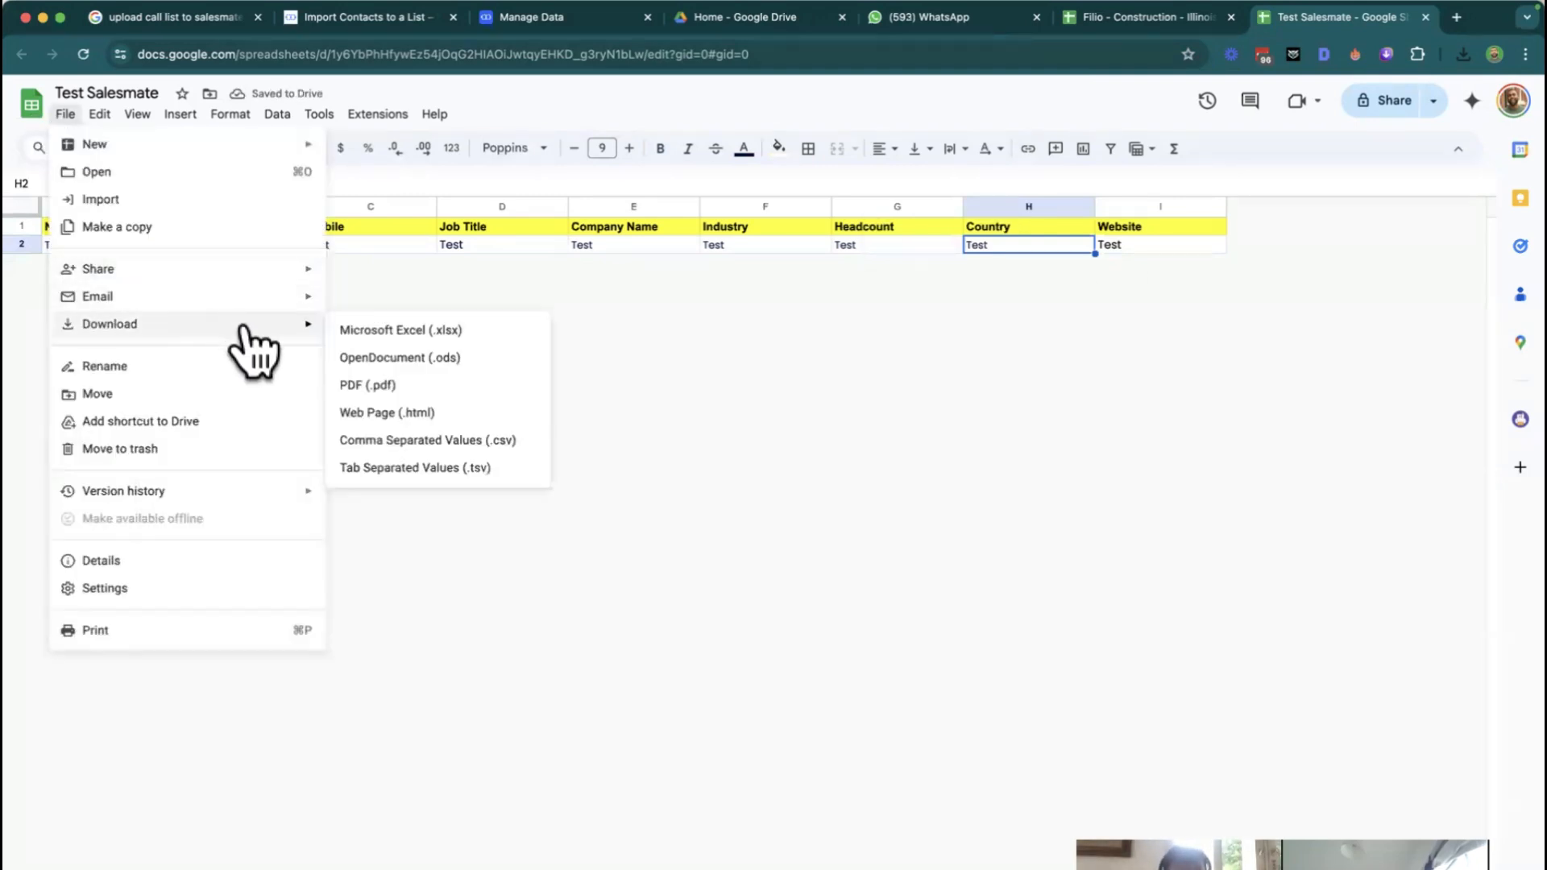
pyautogui.click(472, 440)
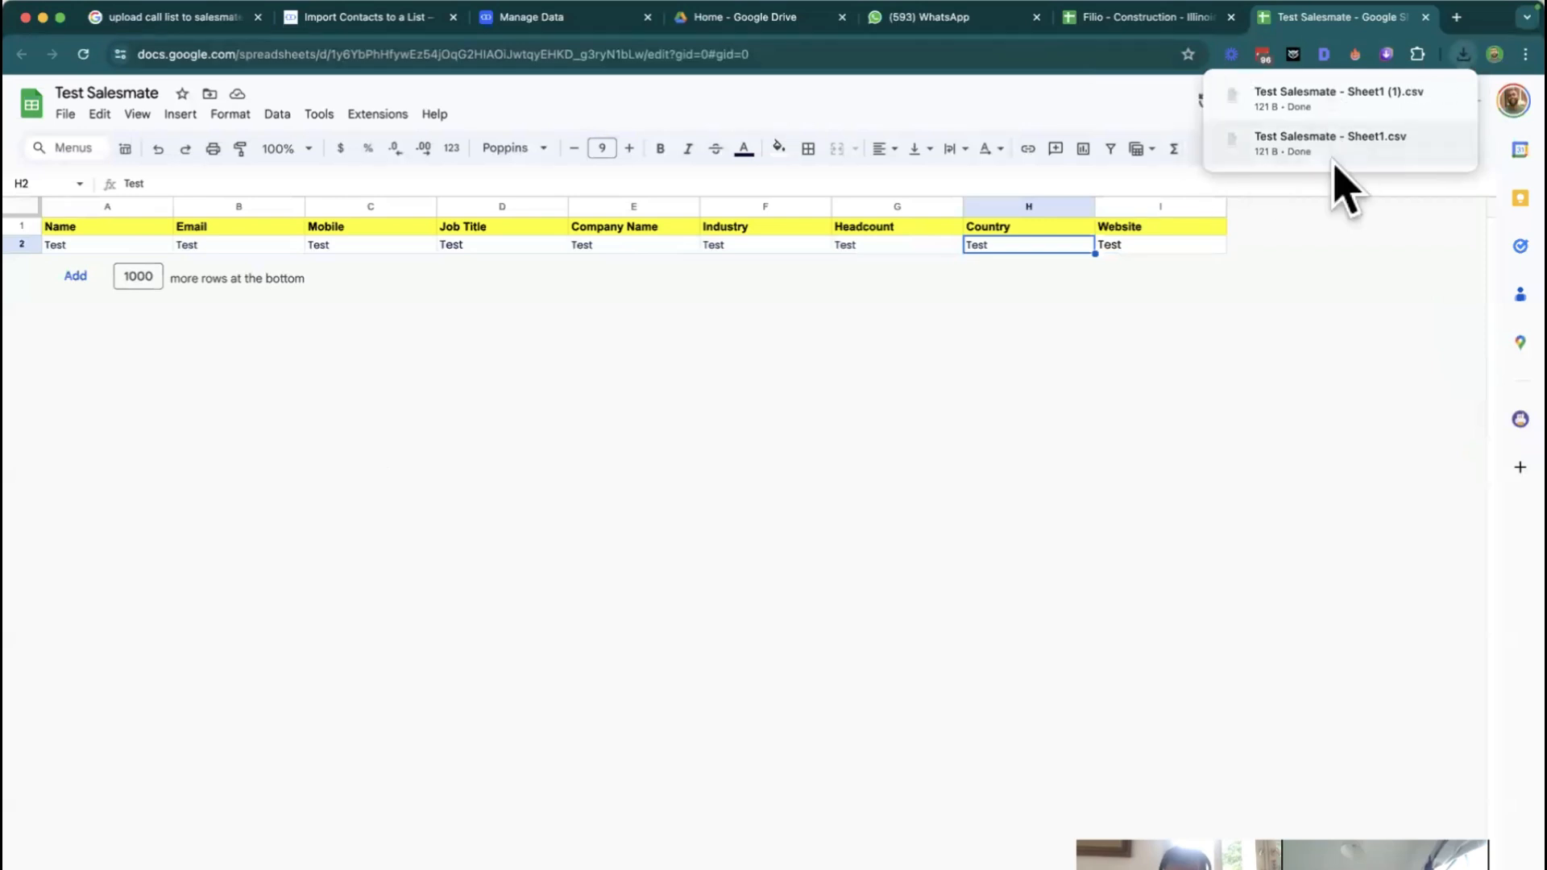
# Switch to Salesmate and try to upload the Test Salesmate CSV for a Contact and Company import
pyautogui.click(504, 18)
pyautogui.click(689, 274)
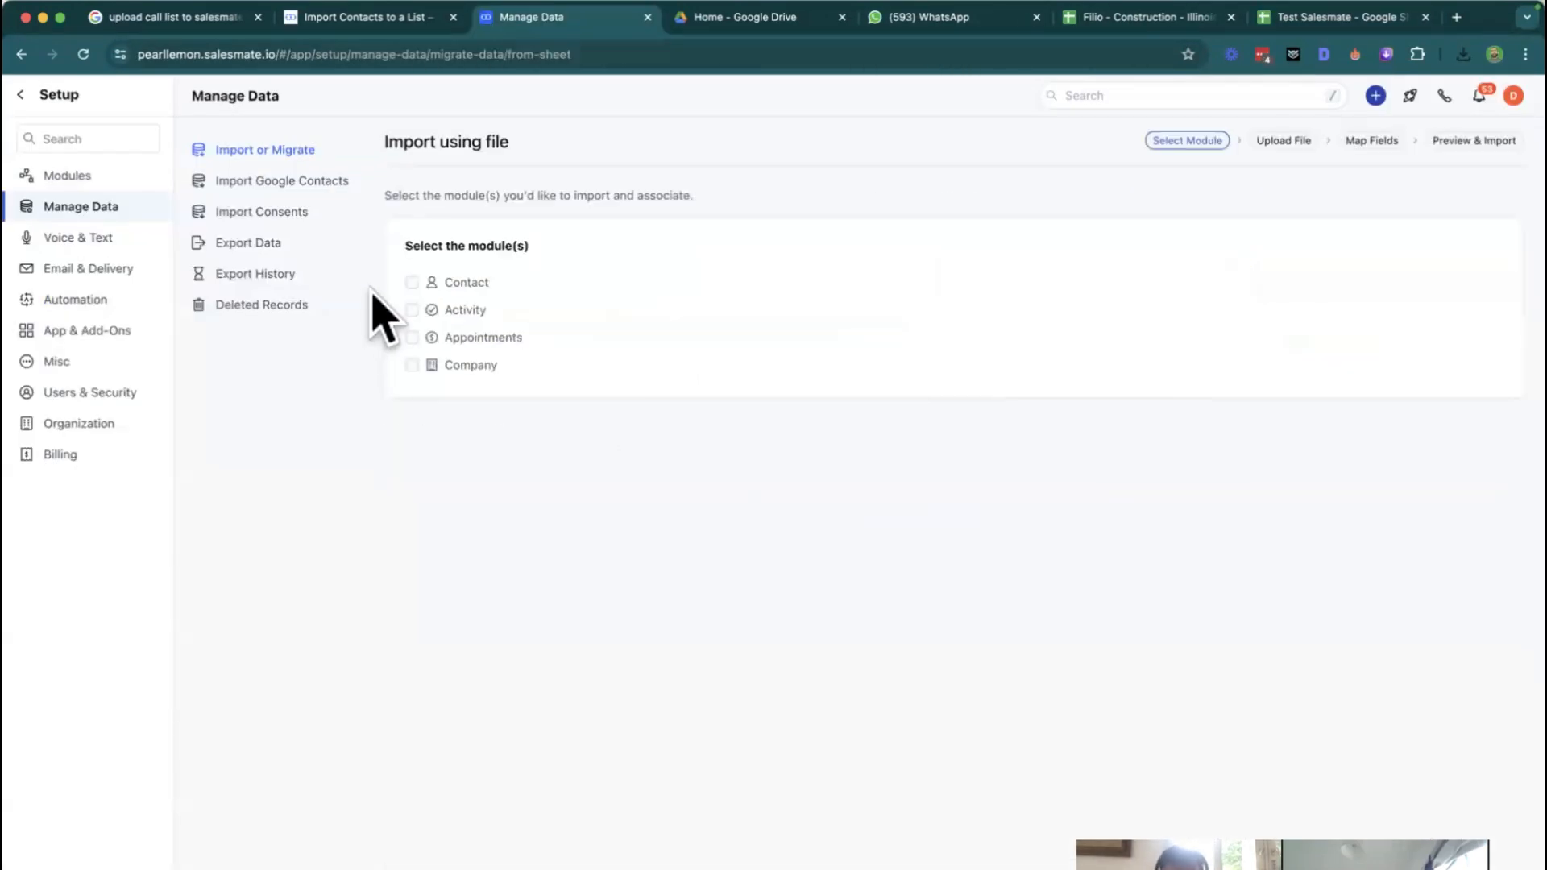
pyautogui.click(411, 364)
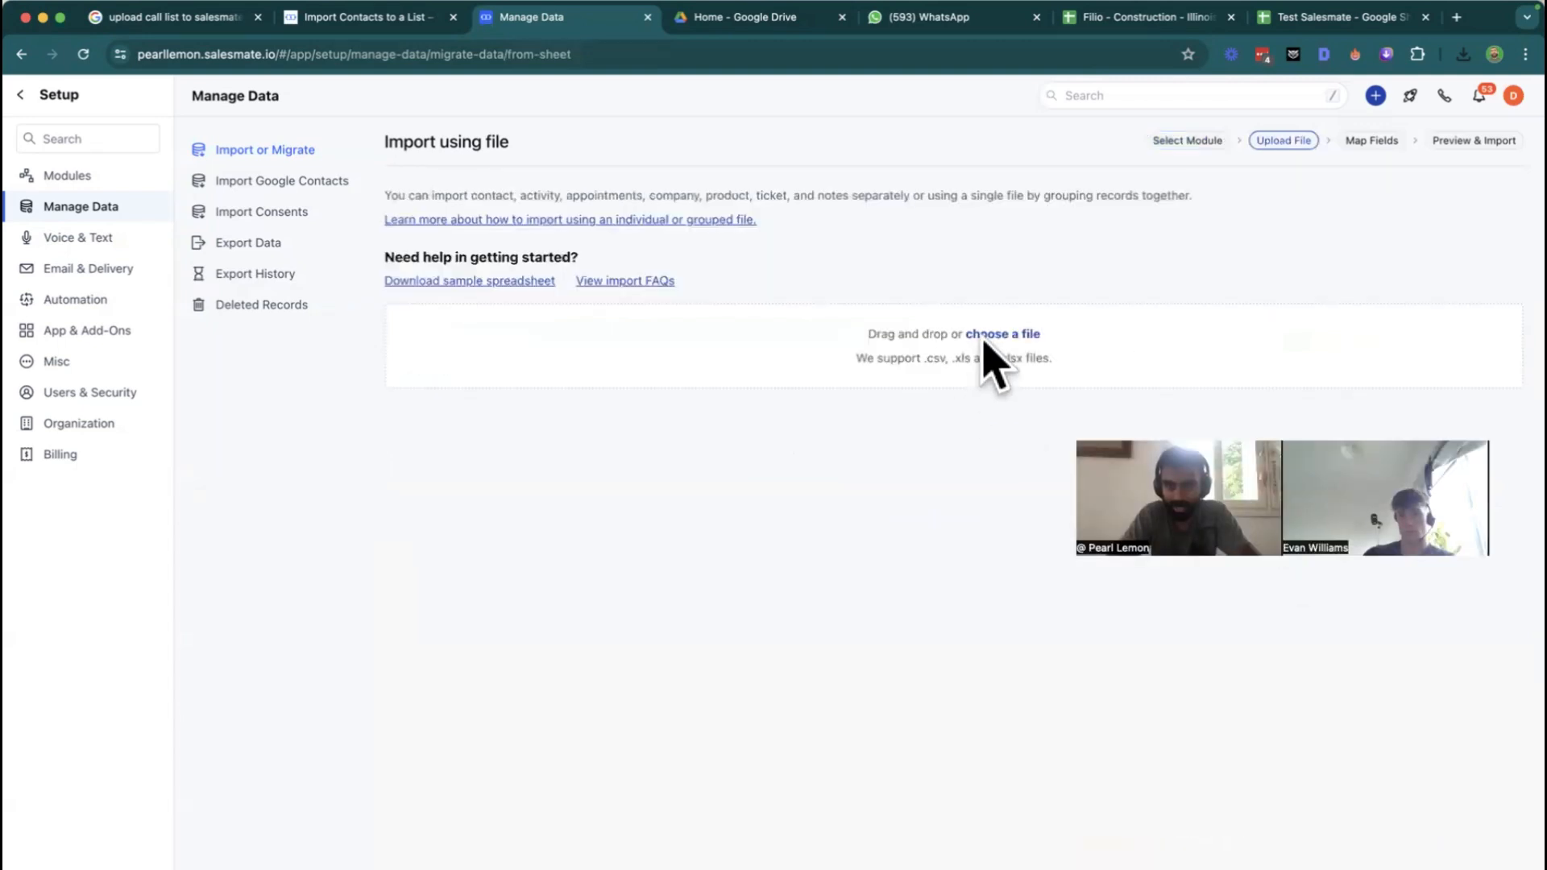
pyautogui.click(984, 339)
pyautogui.doubleClick(359, 215)
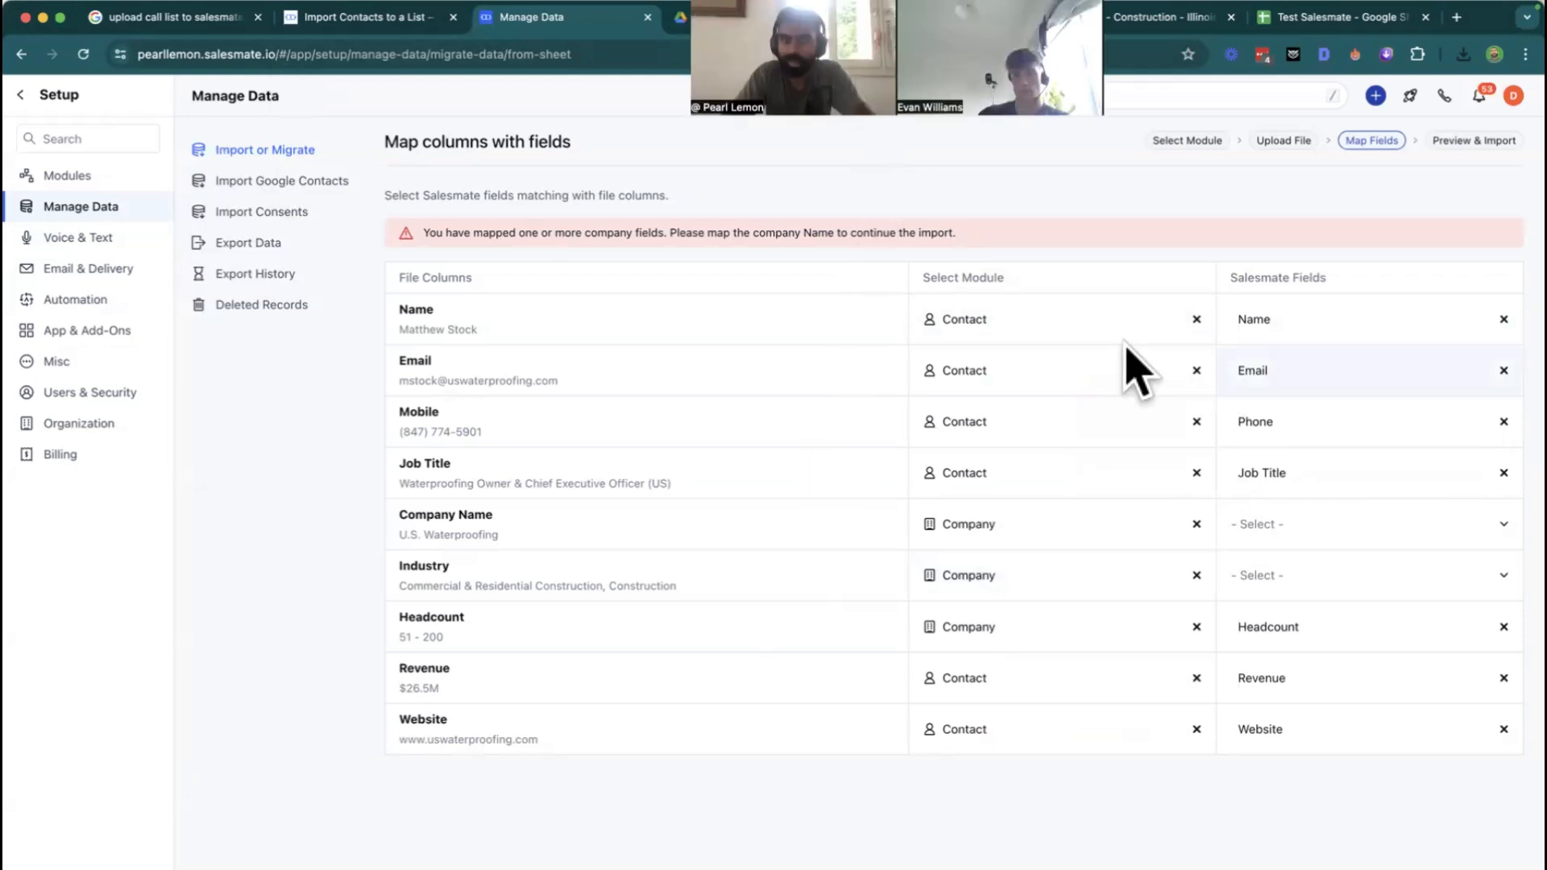
# Restart the file import with the Contact and Company modules and try to upload Test Salesmate - Sheet1 (1).csv
pyautogui.click(246, 153)
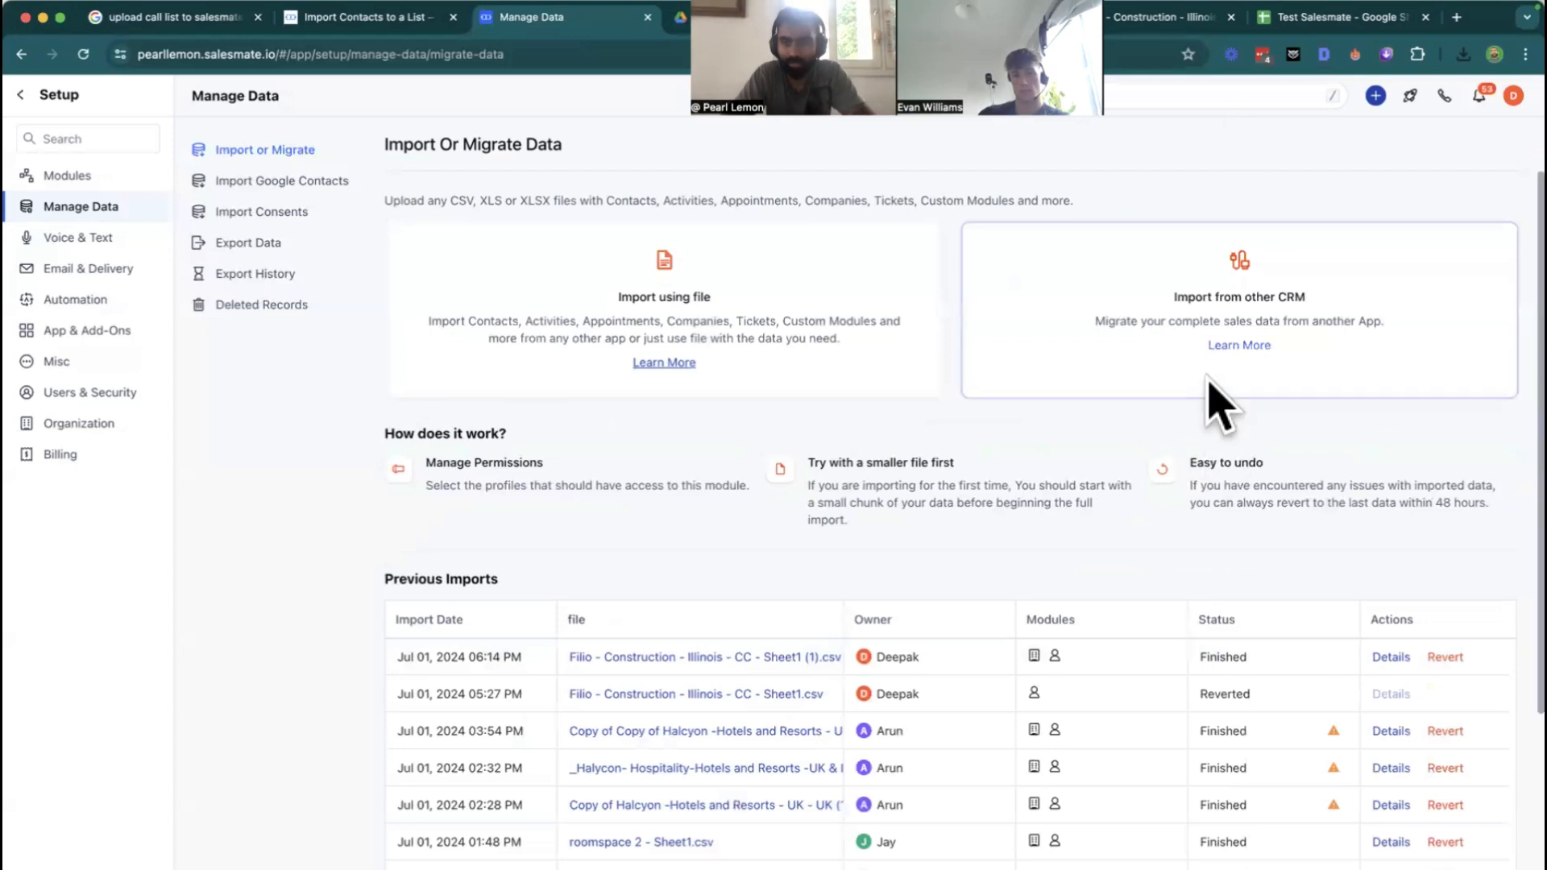
pyautogui.click(564, 300)
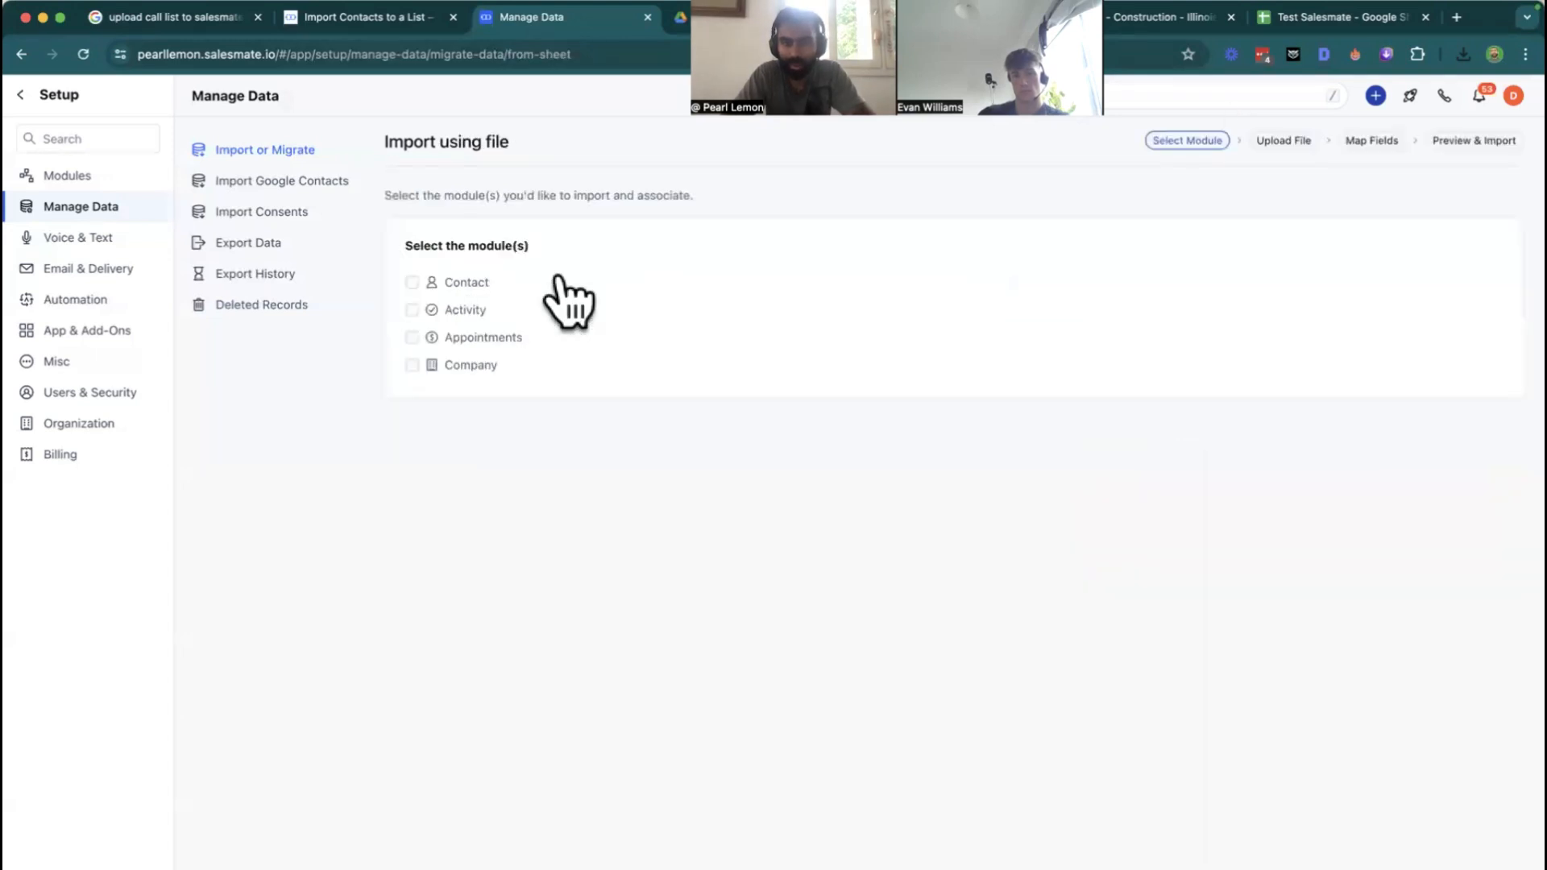
pyautogui.click(409, 284)
pyautogui.click(1233, 864)
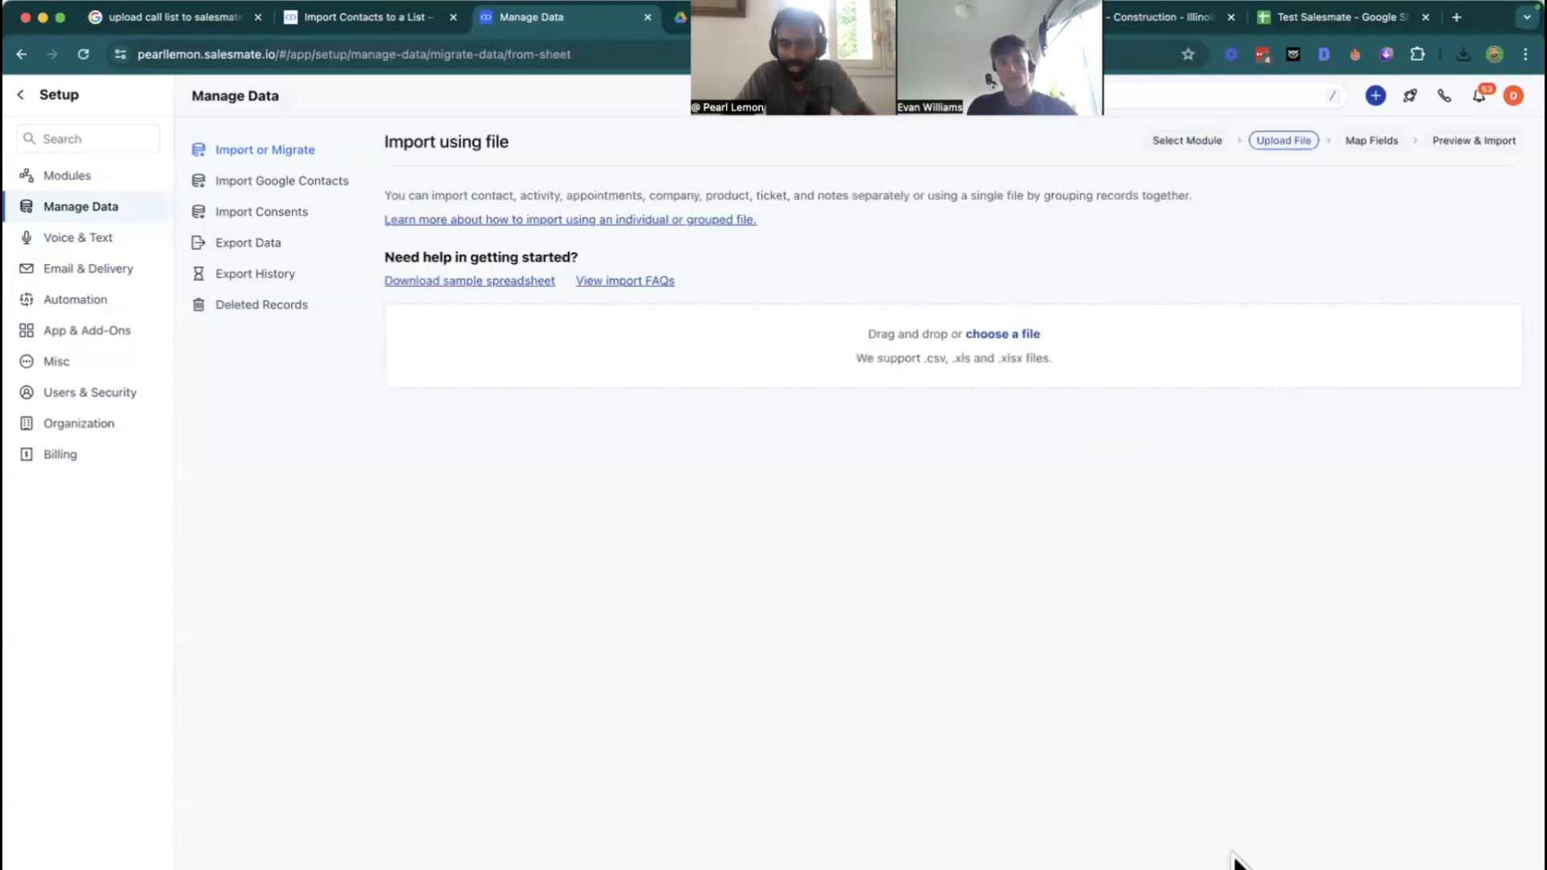
pyautogui.click(994, 331)
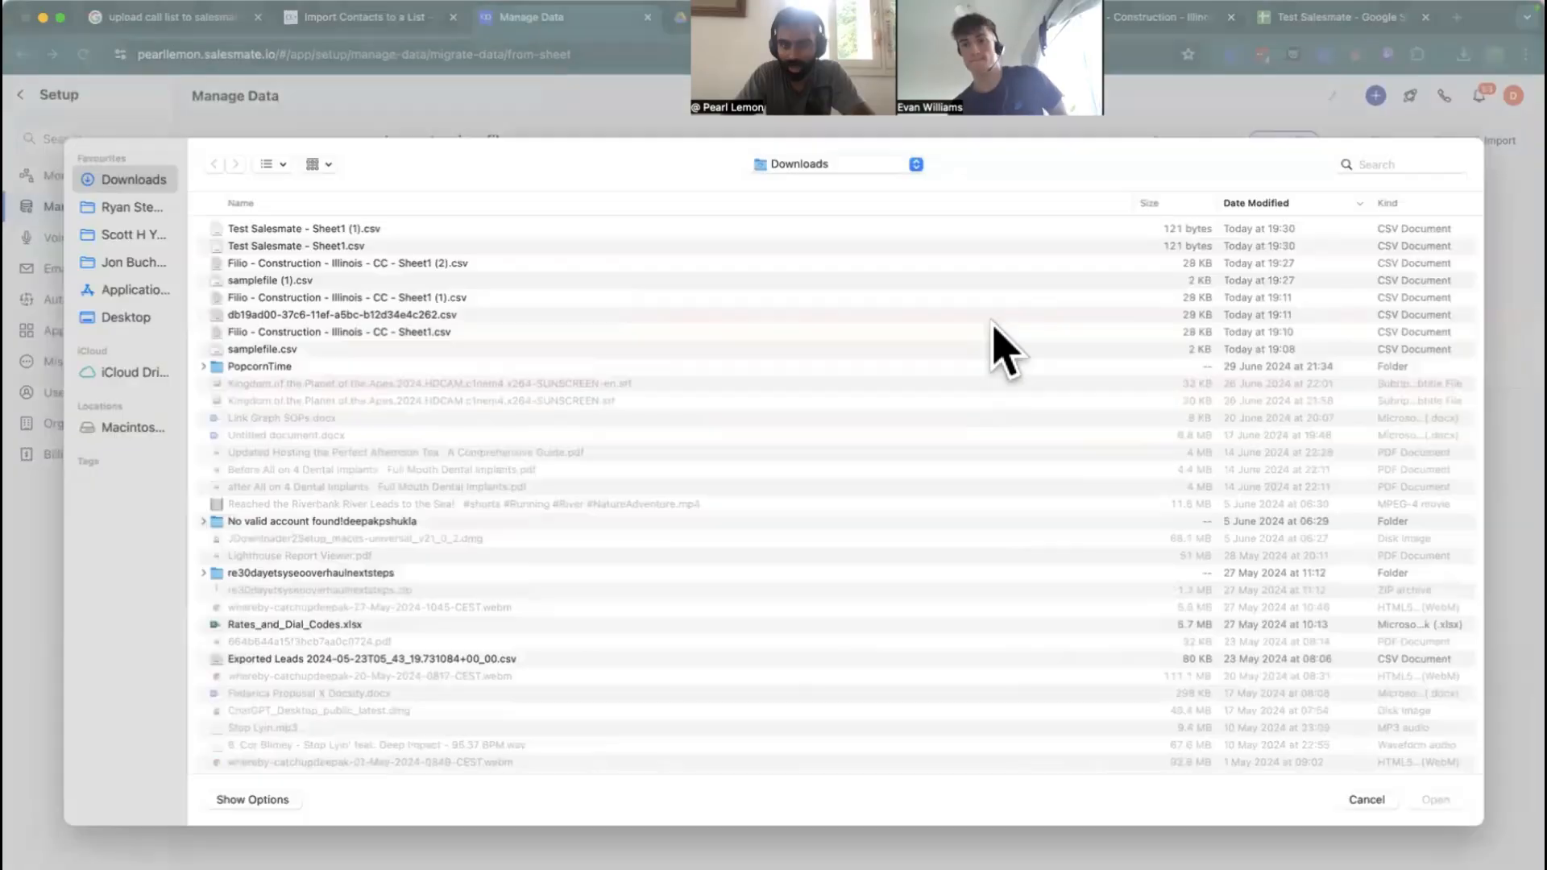
pyautogui.click(339, 230)
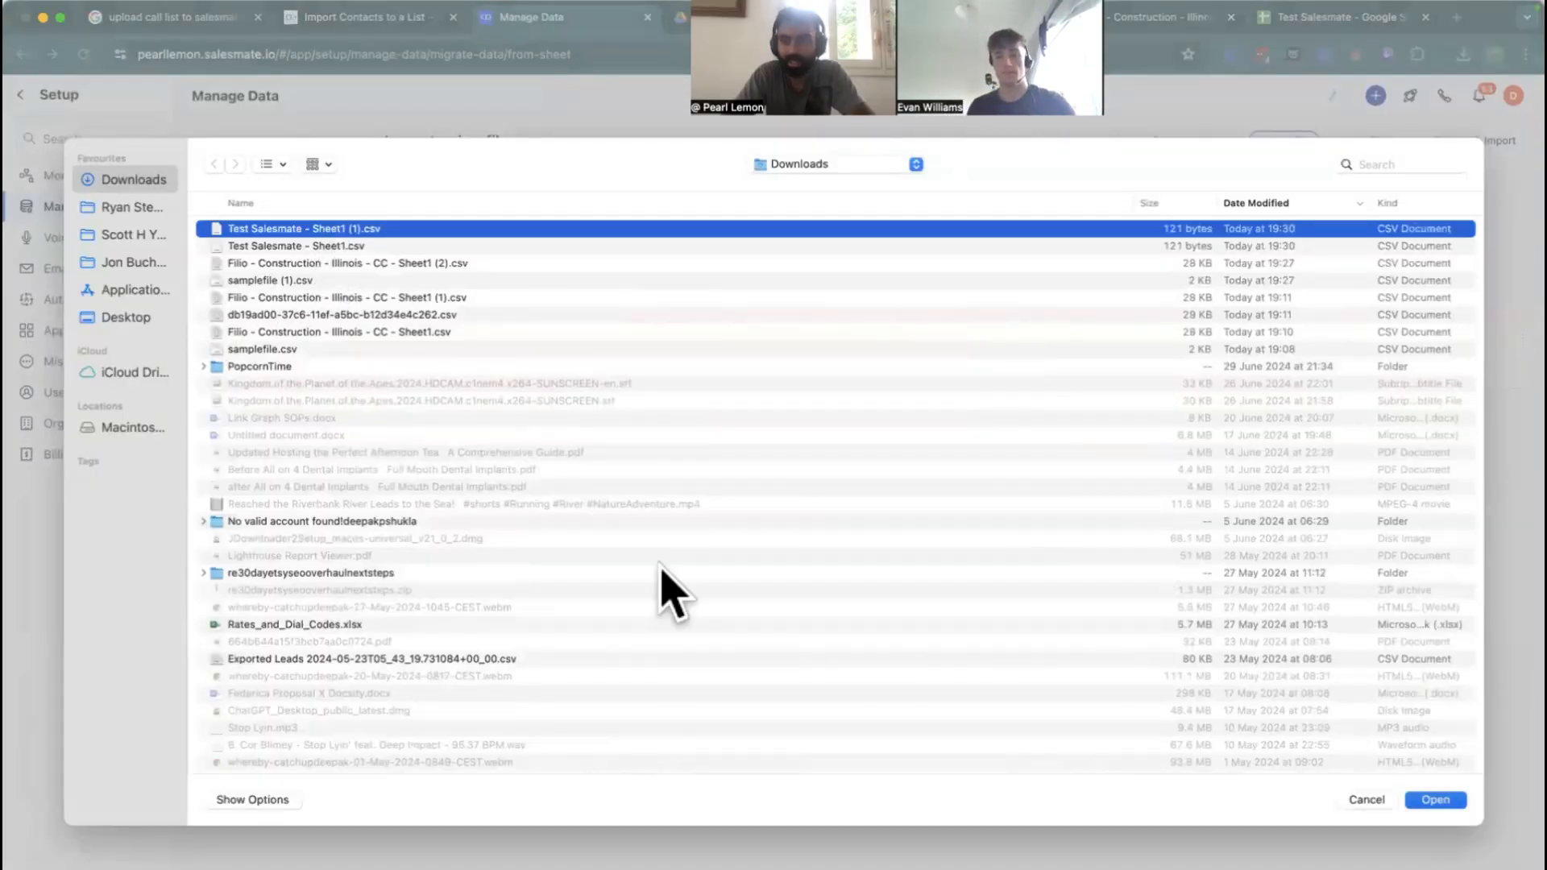
pyautogui.press('Return')
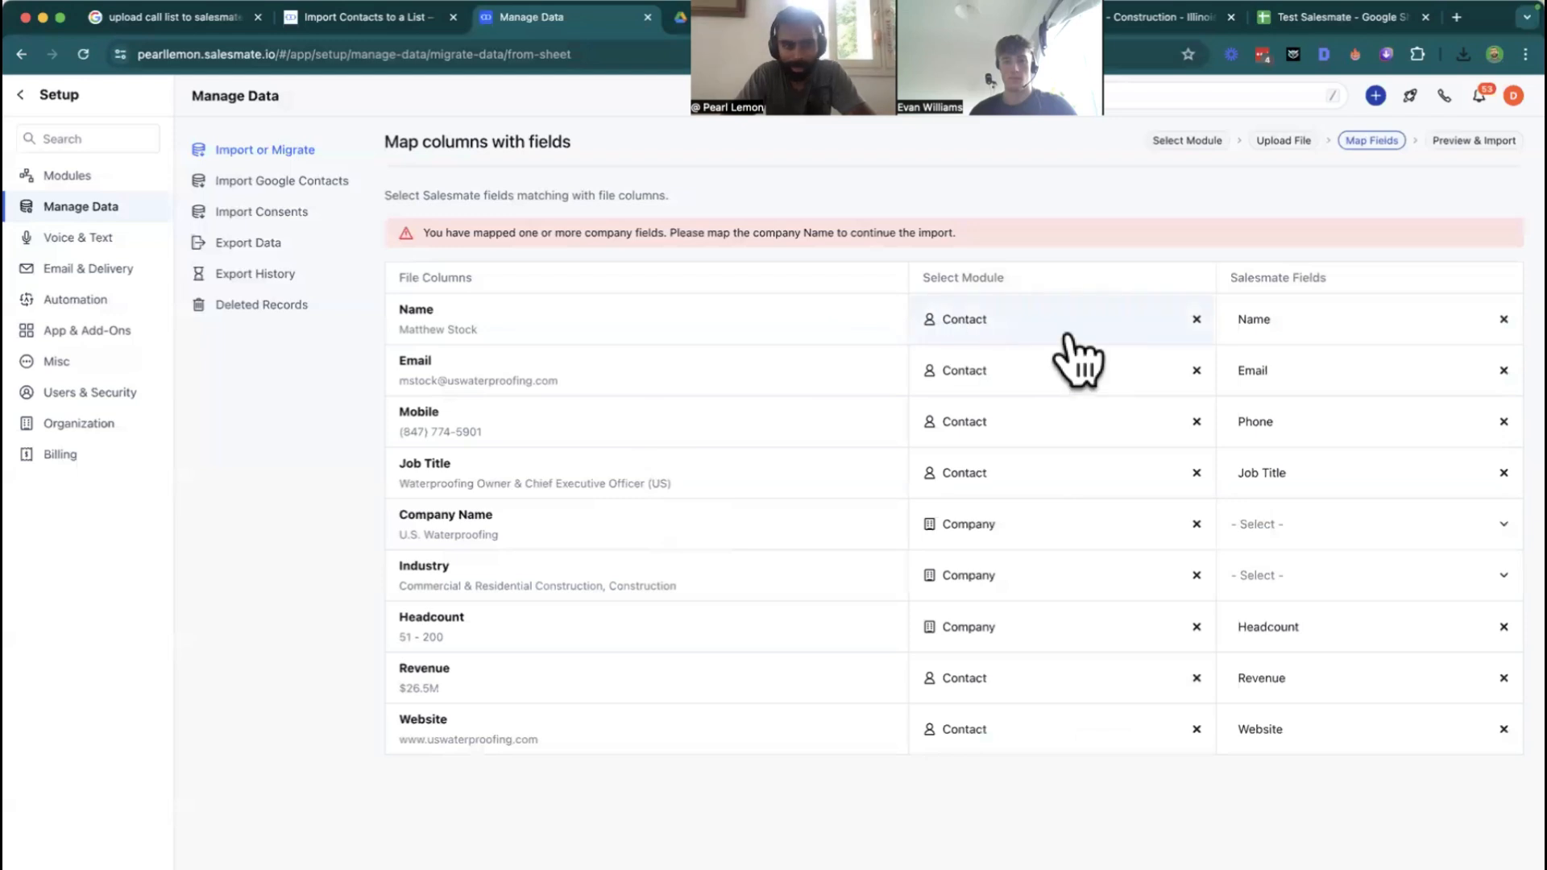
# Check the headers and row 2 values in the Test Salesmate sheet, then return to Salesmate's data import page
pyautogui.click(1300, 19)
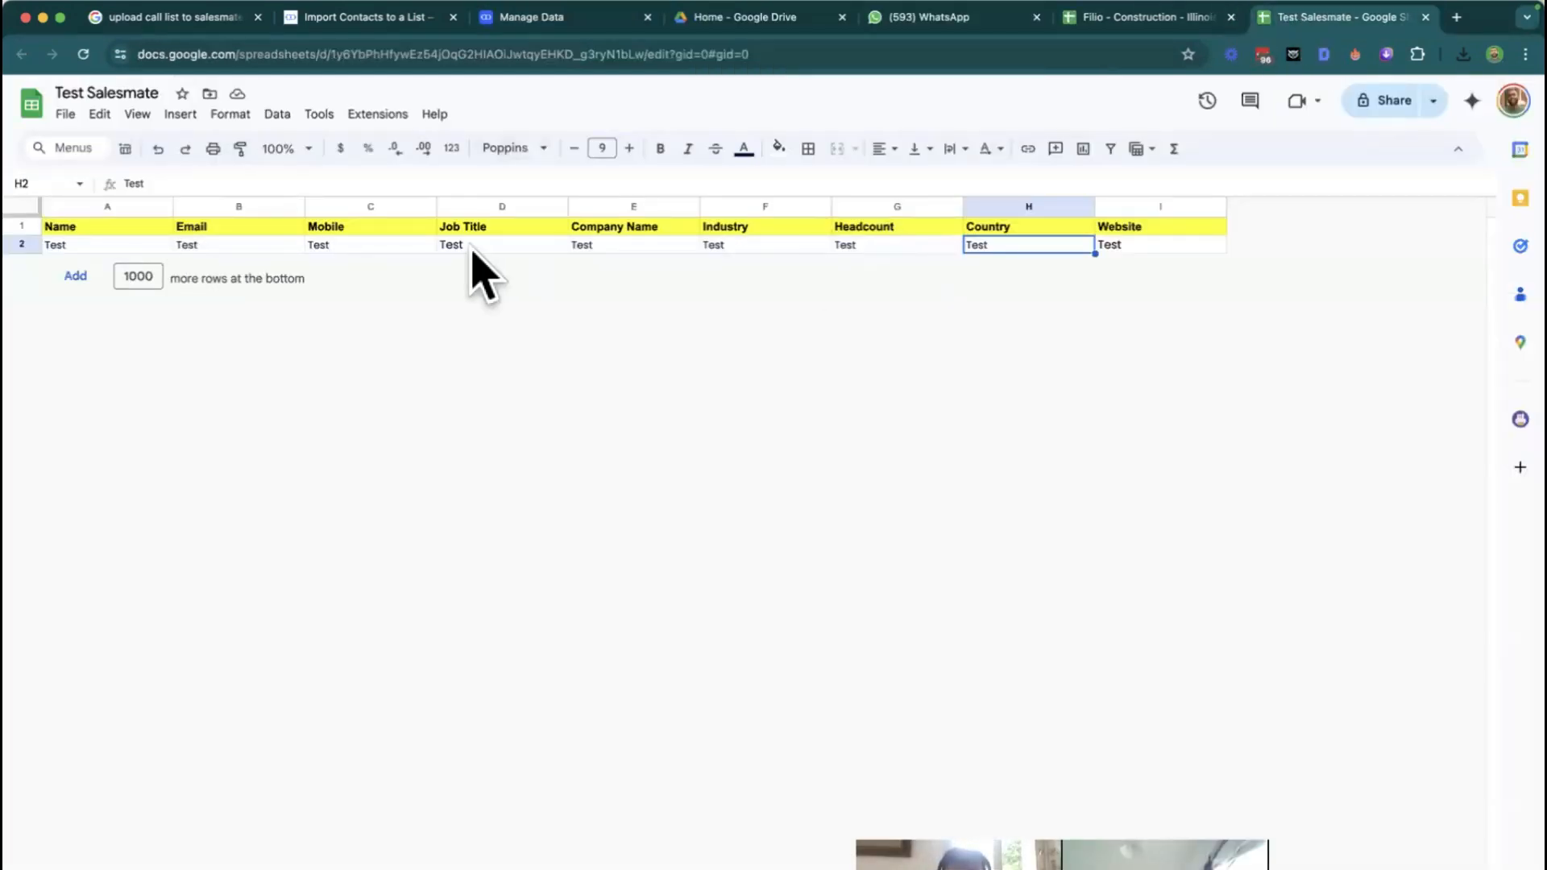
pyautogui.click(1160, 245)
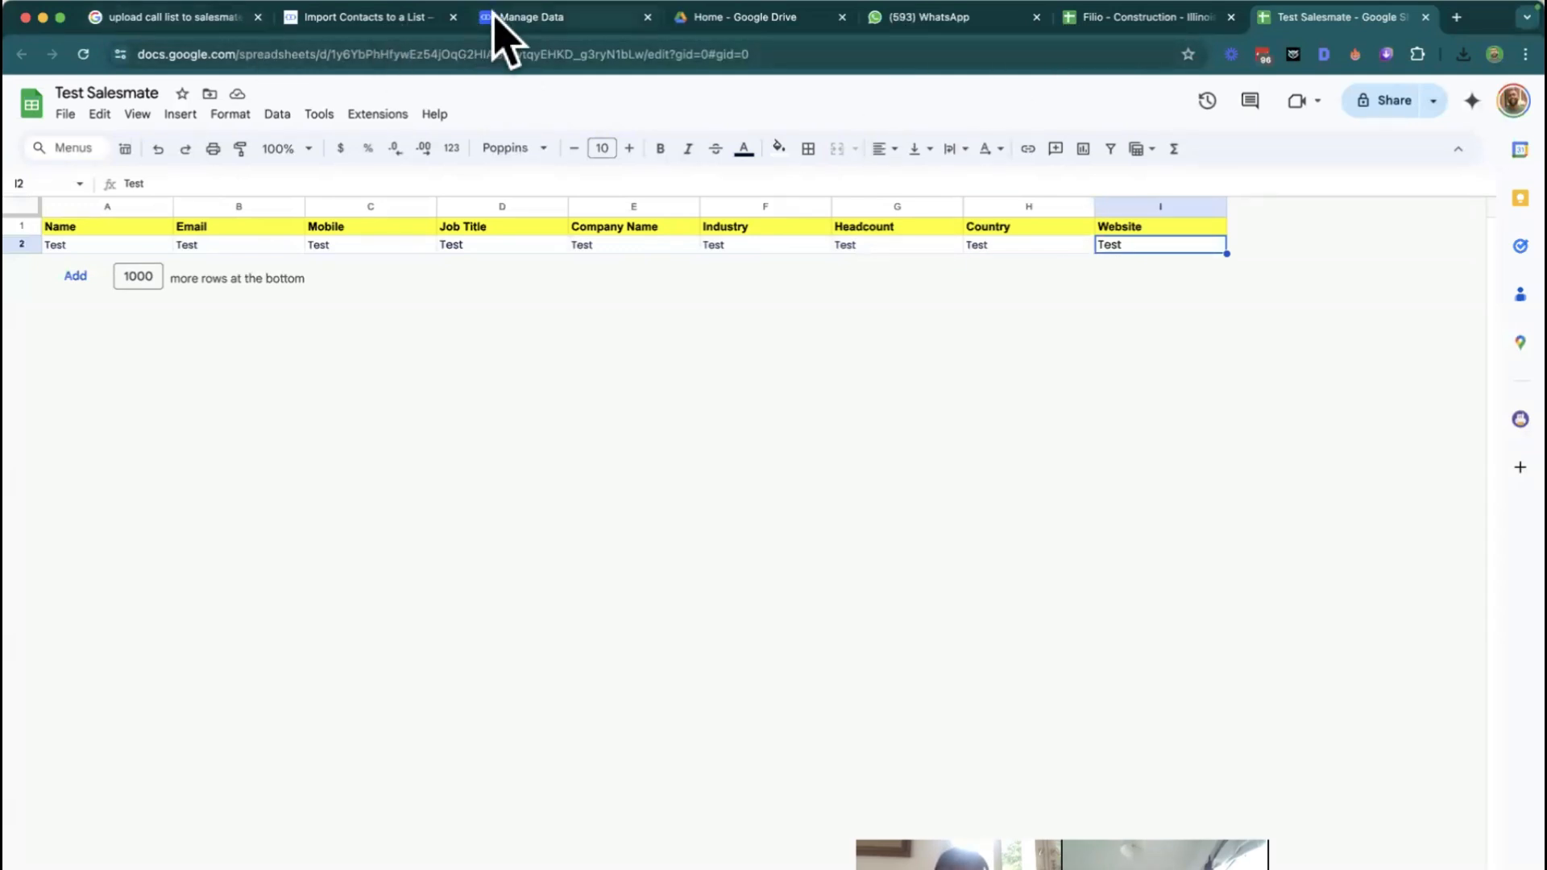
pyautogui.click(524, 18)
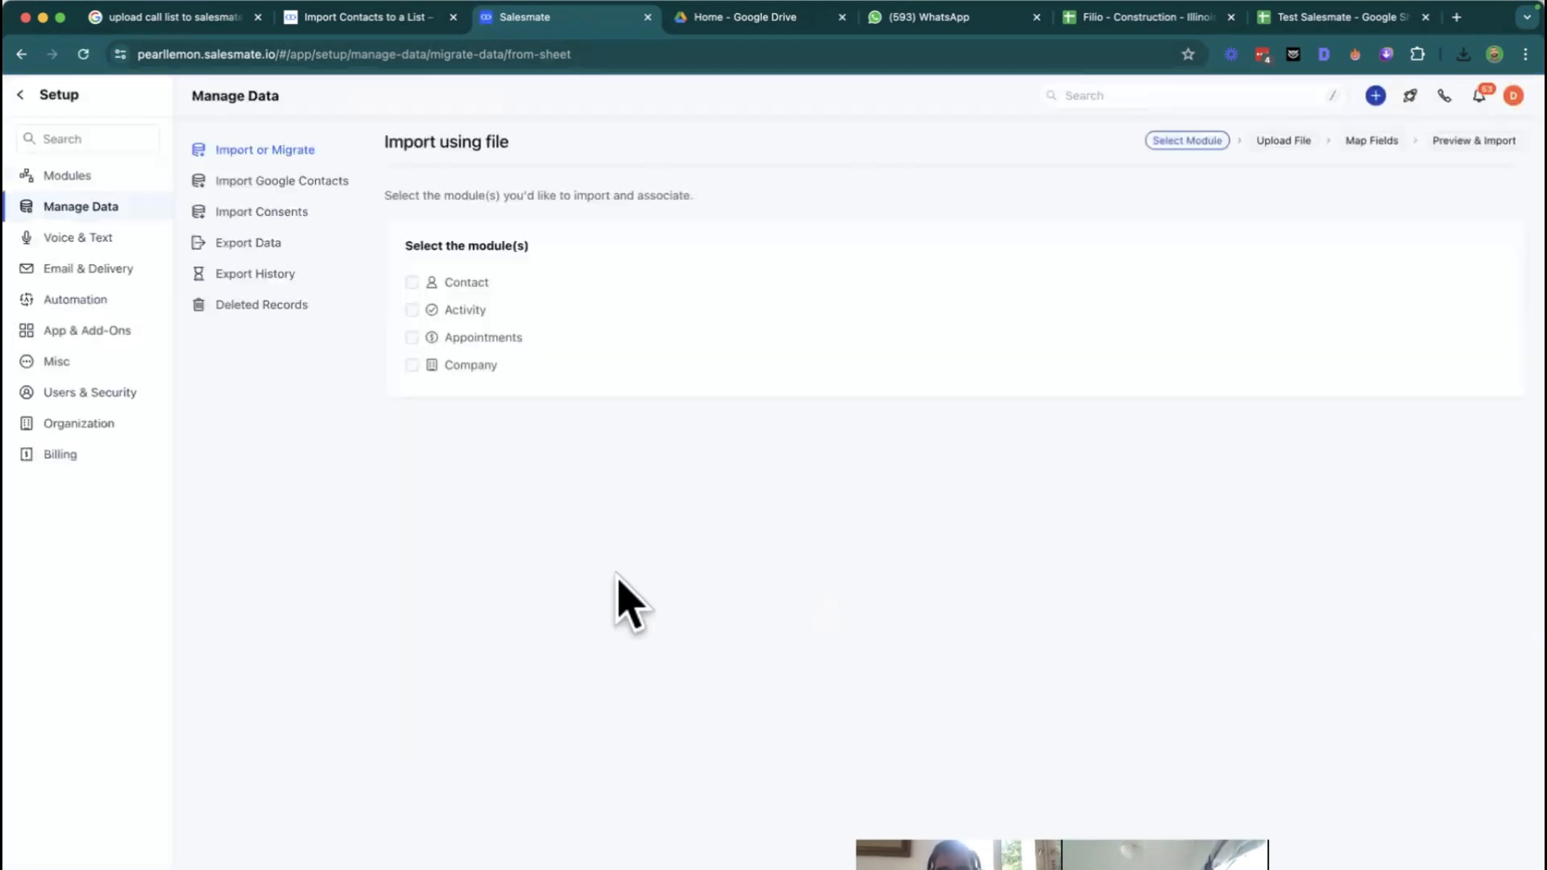
# Sign out of Salesmate and log back in with the Google account, allowing the requested access
pyautogui.click(1512, 97)
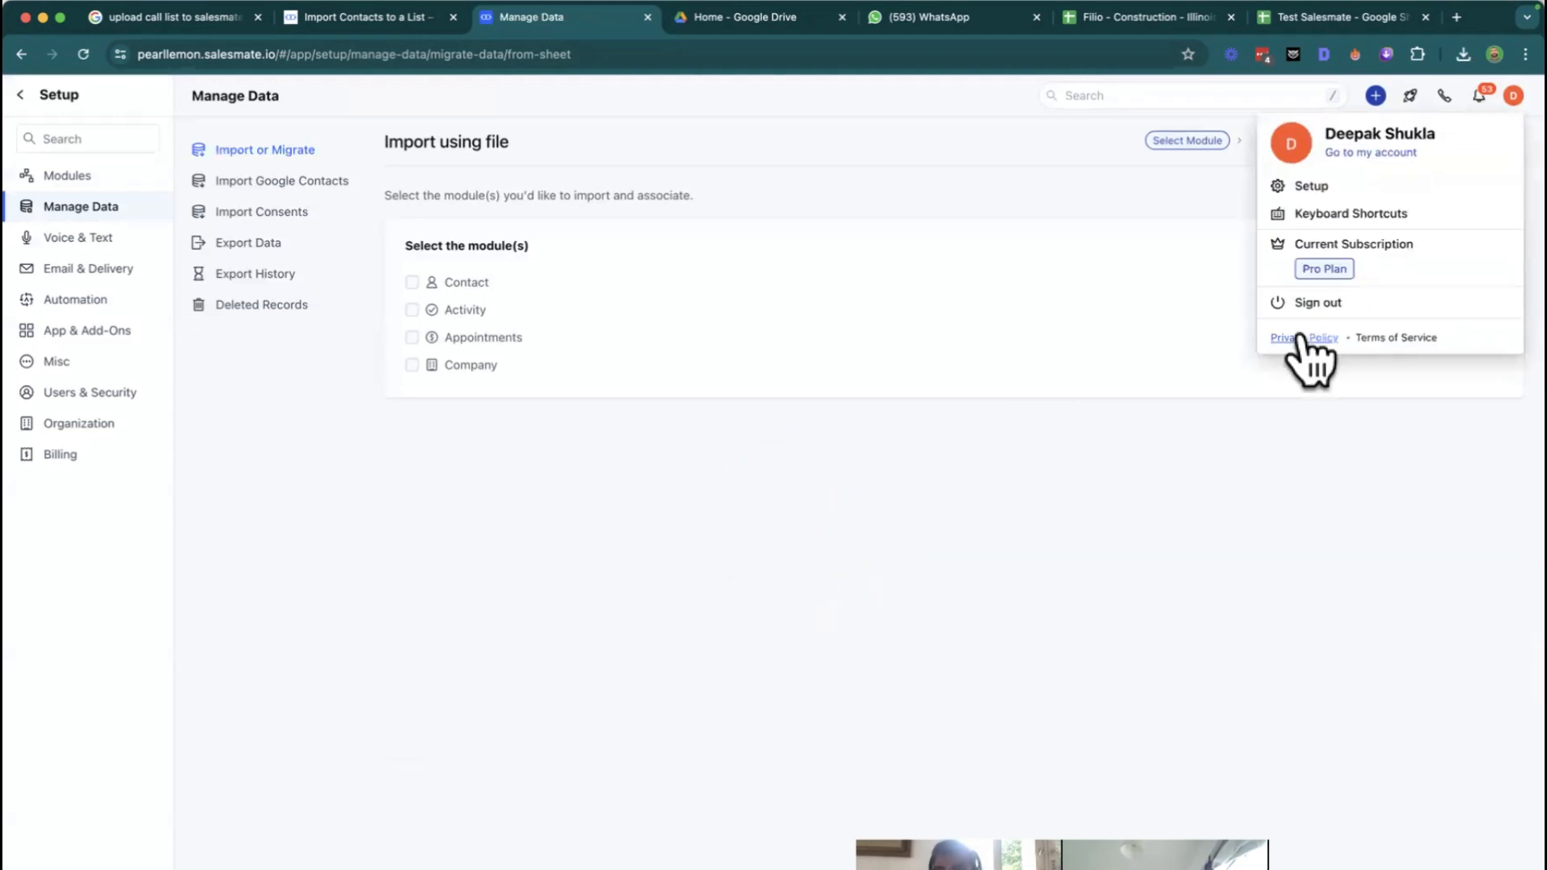
pyautogui.click(1321, 302)
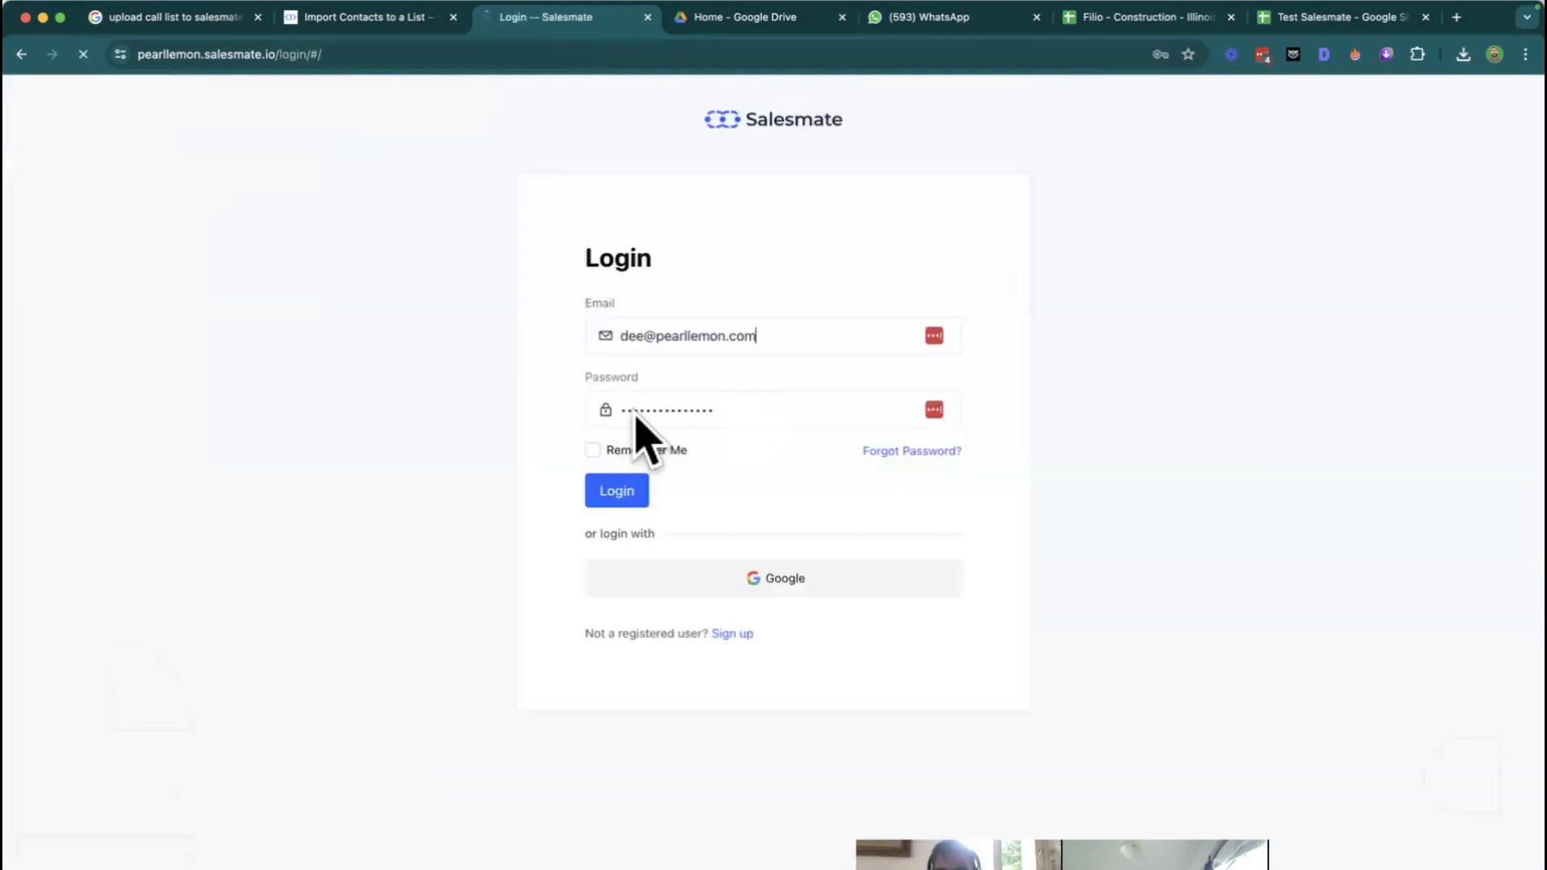
pyautogui.click(715, 579)
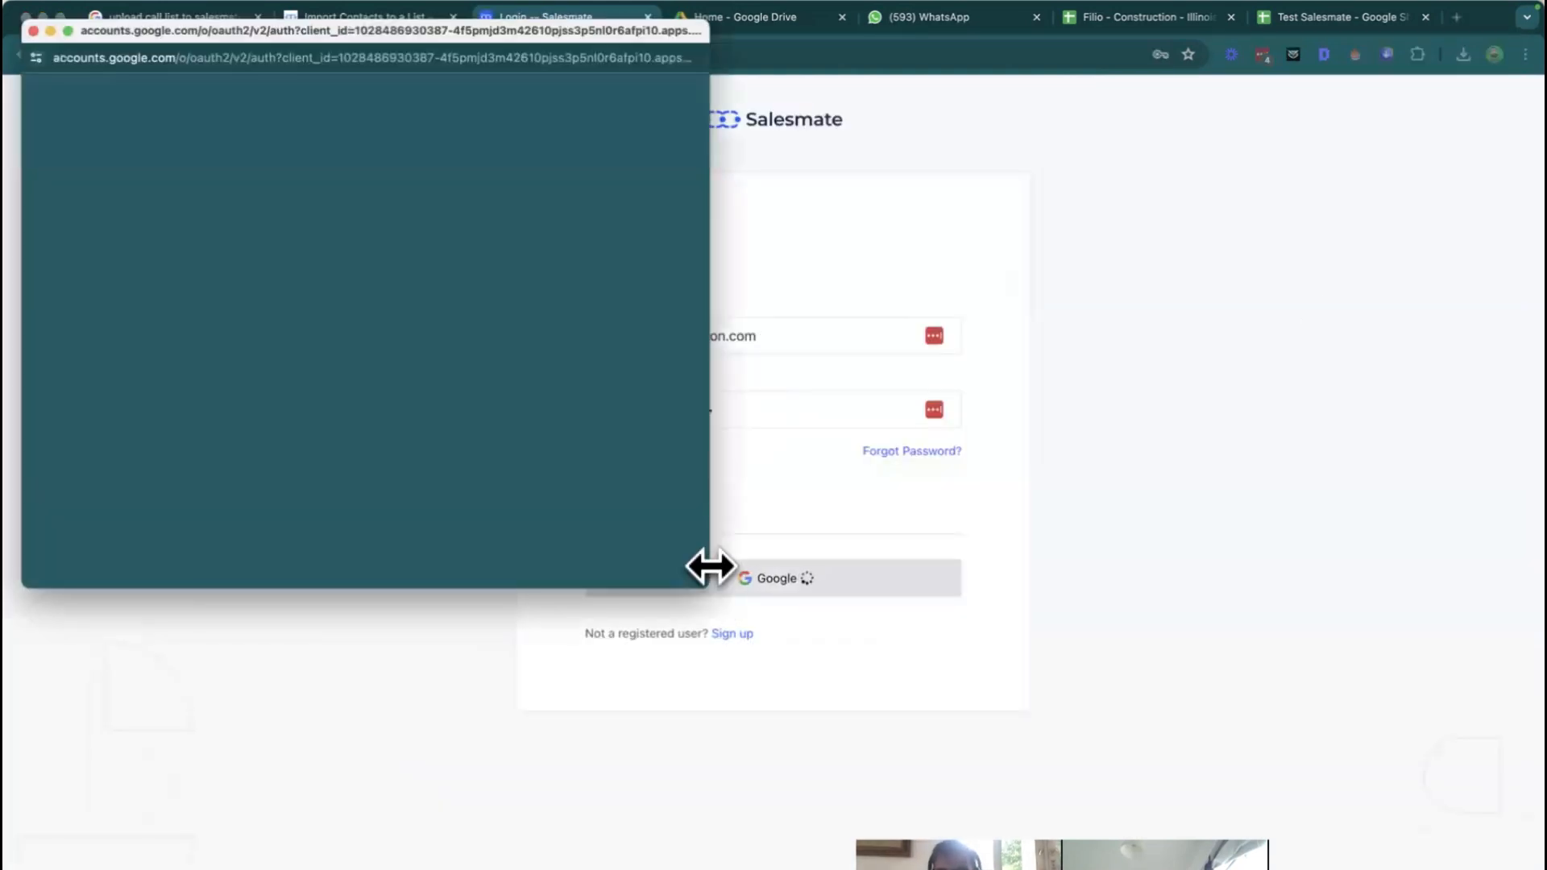
pyautogui.click(469, 377)
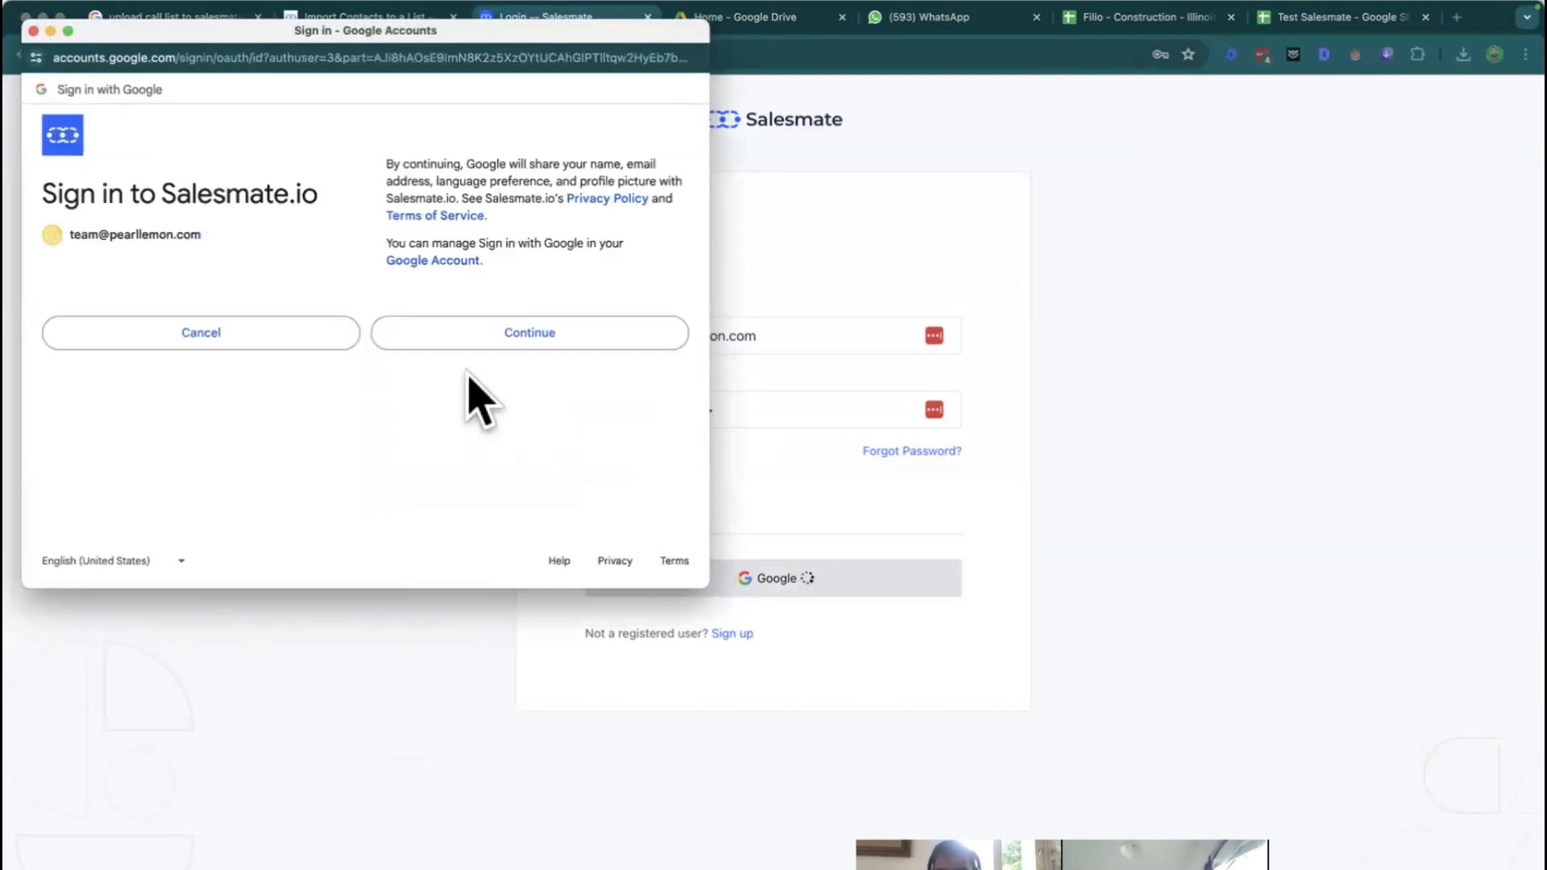
pyautogui.click(507, 333)
pyautogui.scroll(-5, 499, 484)
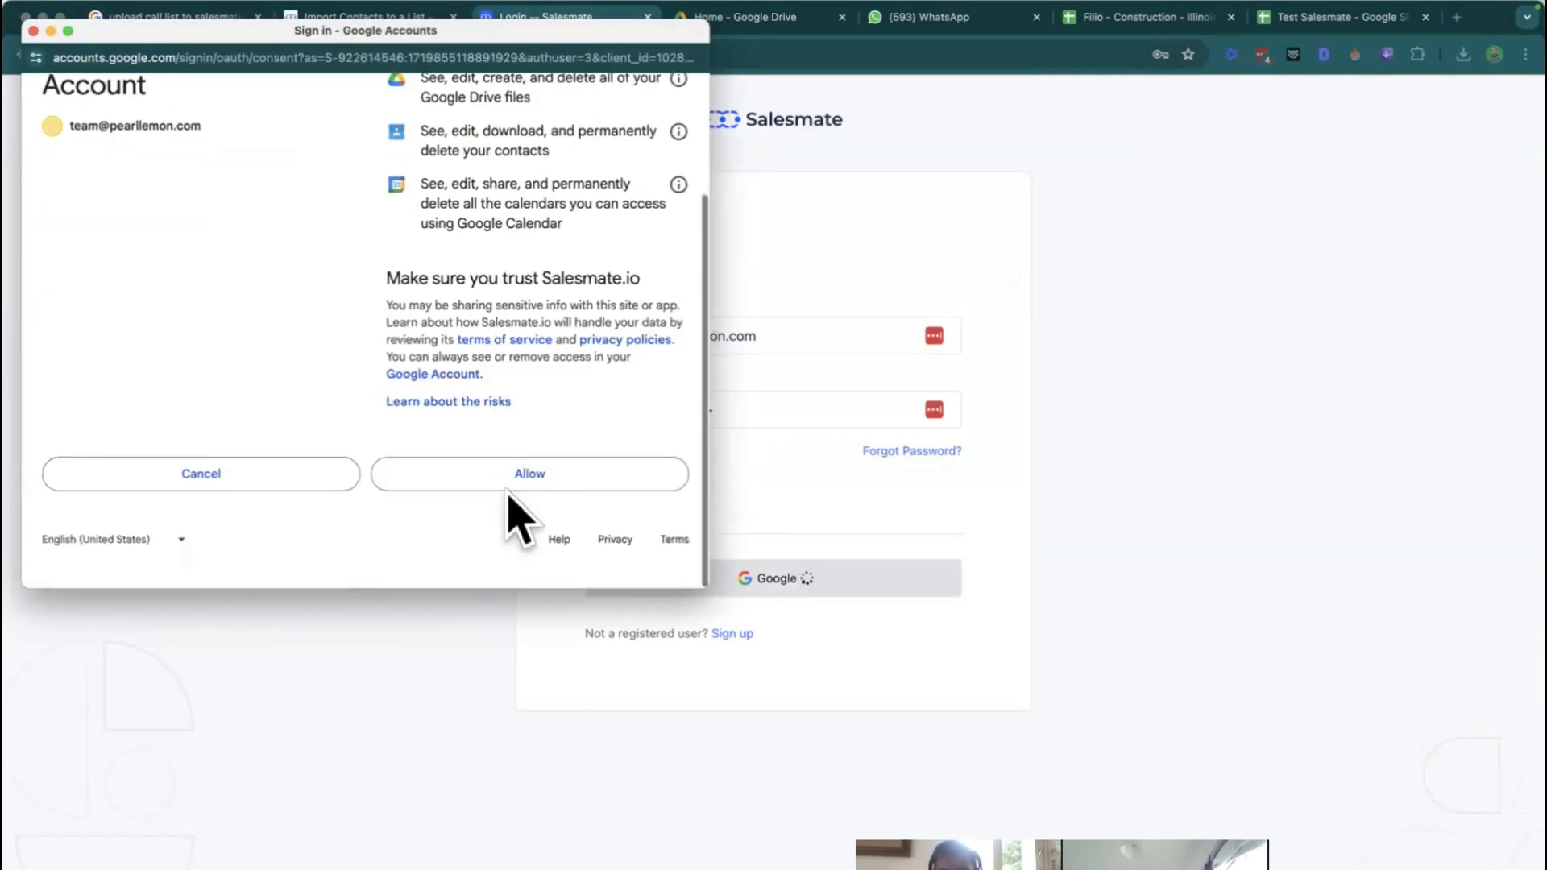
pyautogui.click(559, 485)
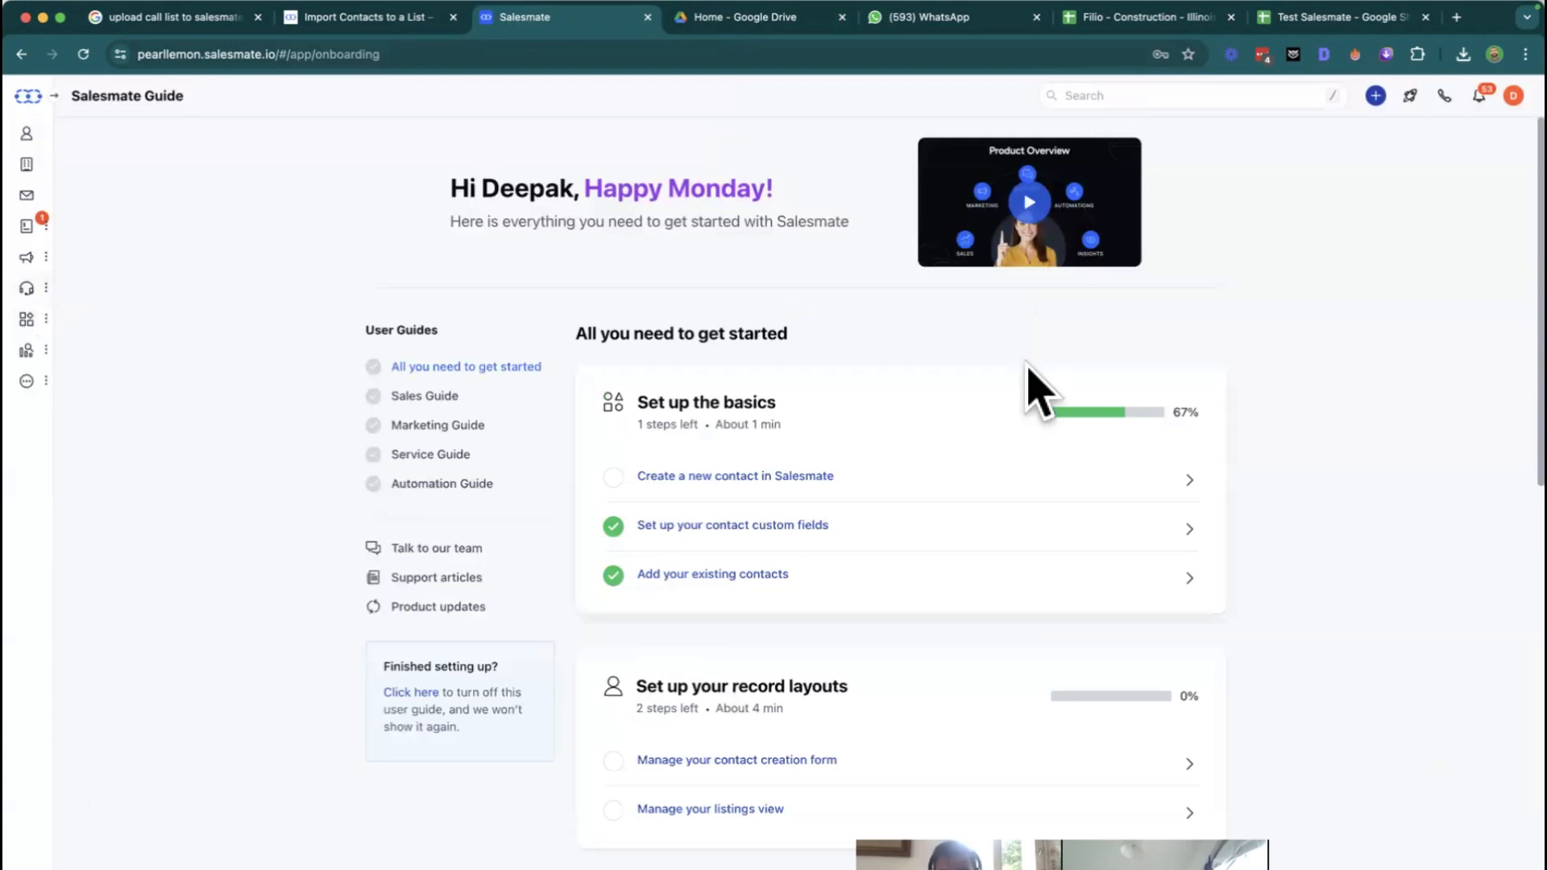
# Start a new import using a file from the Manage Data setup, with the Contact and Company modules selected
pyautogui.click(1510, 96)
pyautogui.click(1240, 189)
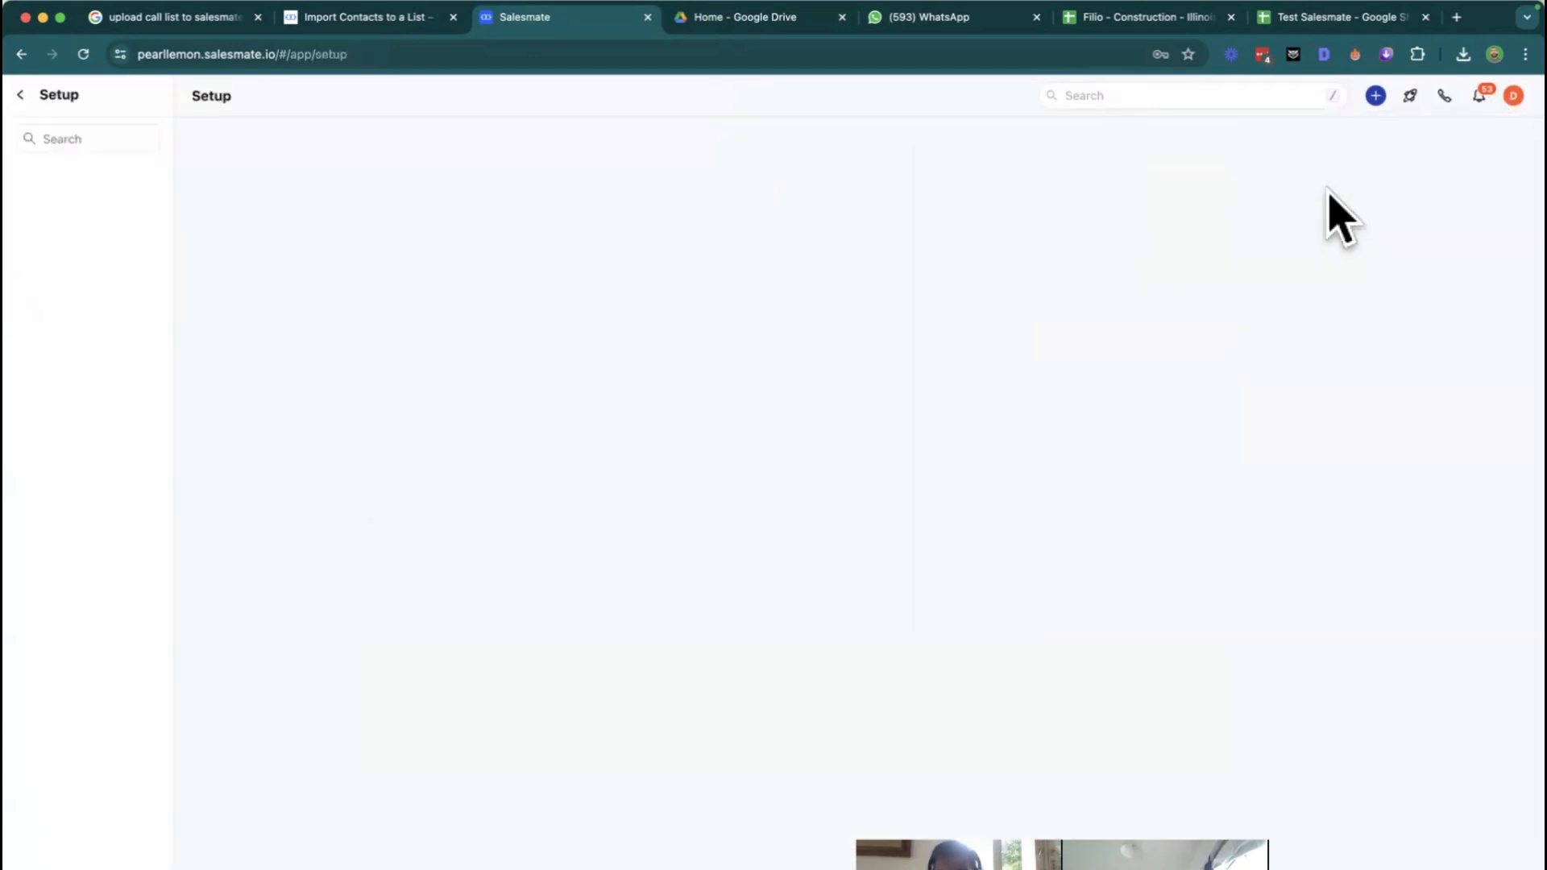
pyautogui.click(95, 207)
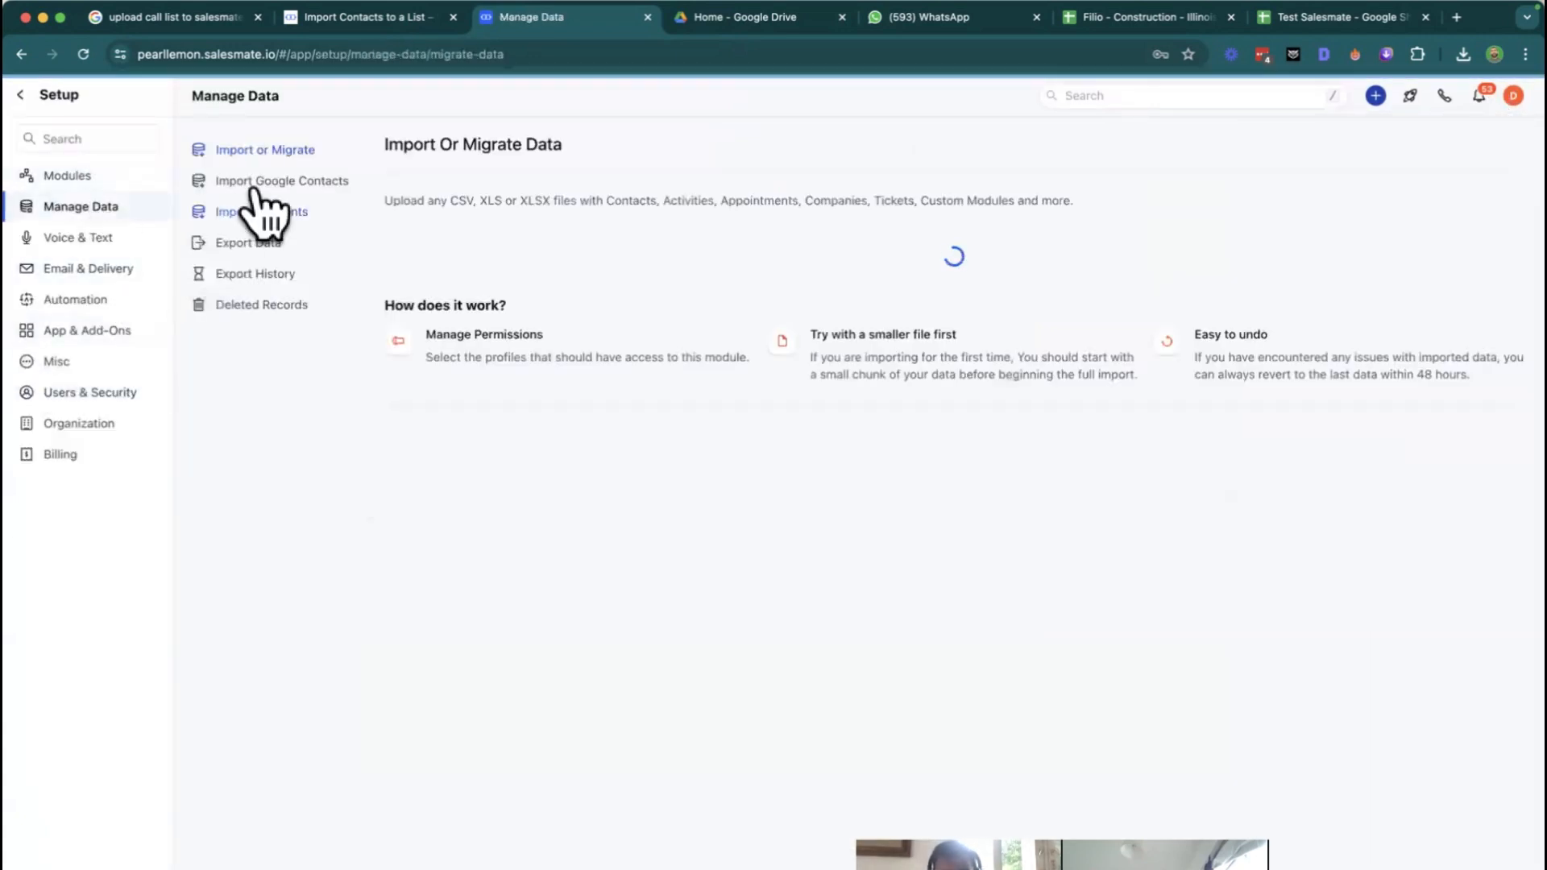
pyautogui.click(659, 317)
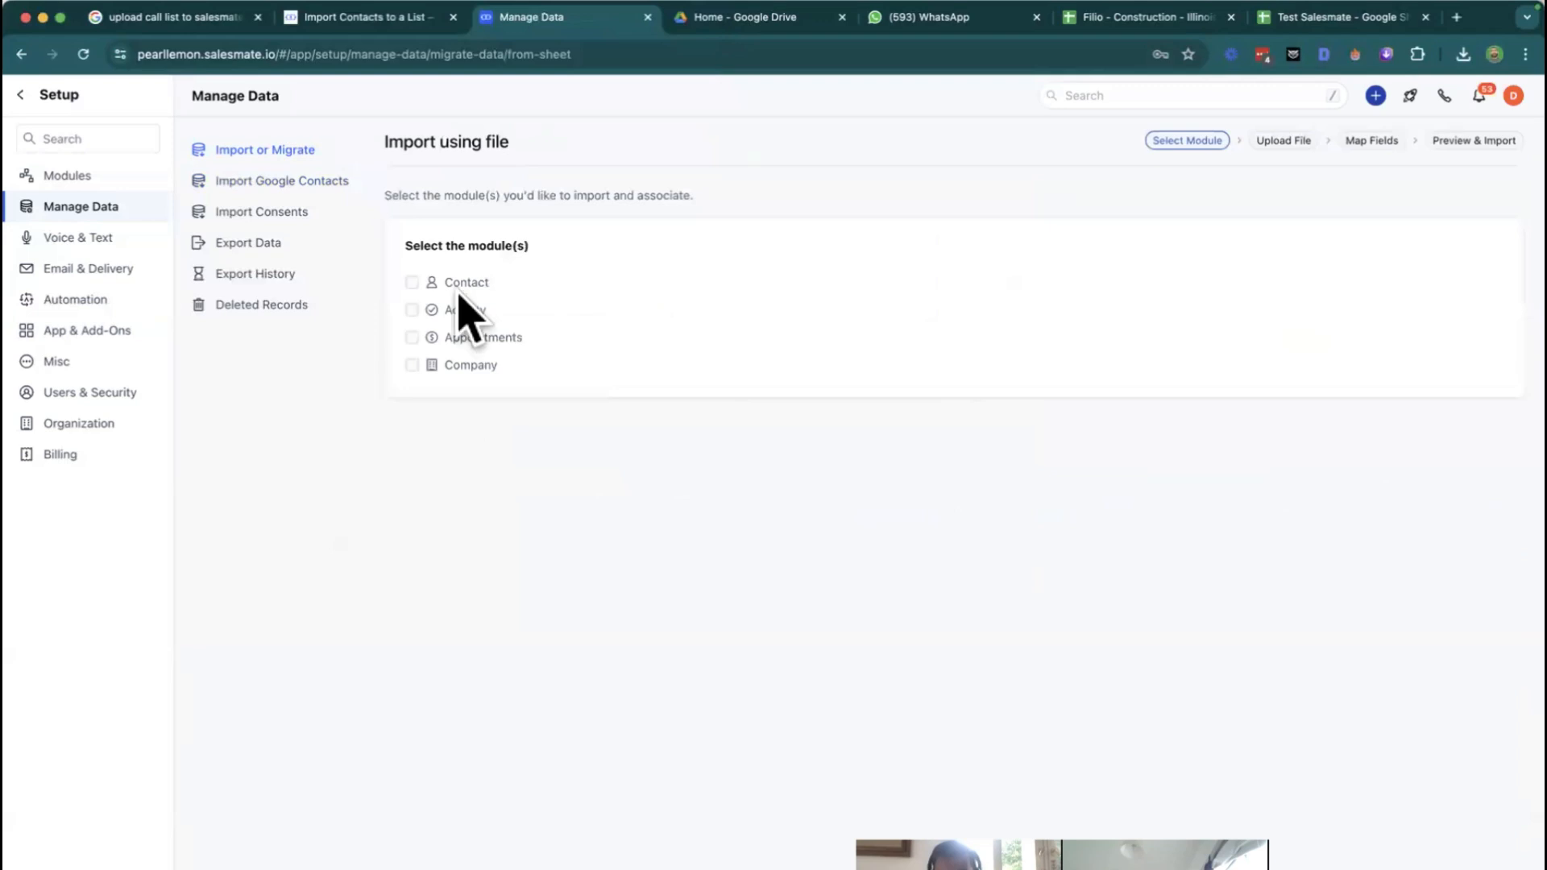
pyautogui.click(421, 366)
pyautogui.click(1482, 867)
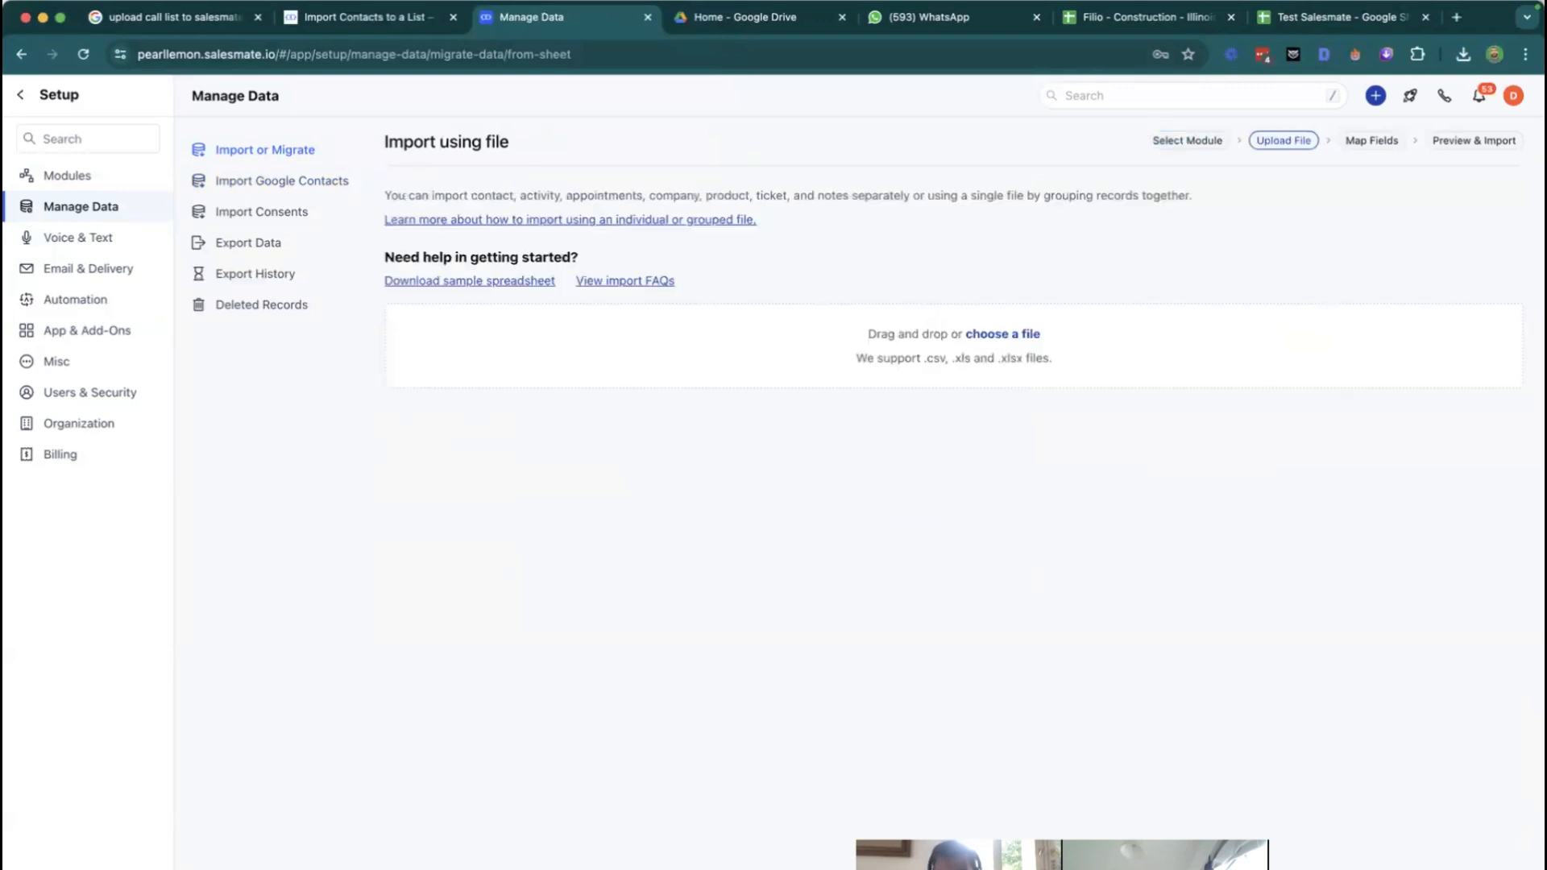
# Upload the downloaded Test Salesmate CSV to the import and continue to field mapping
pyautogui.click(1462, 54)
pyautogui.moveTo(1249, 135); pyautogui.dragTo(850, 366)
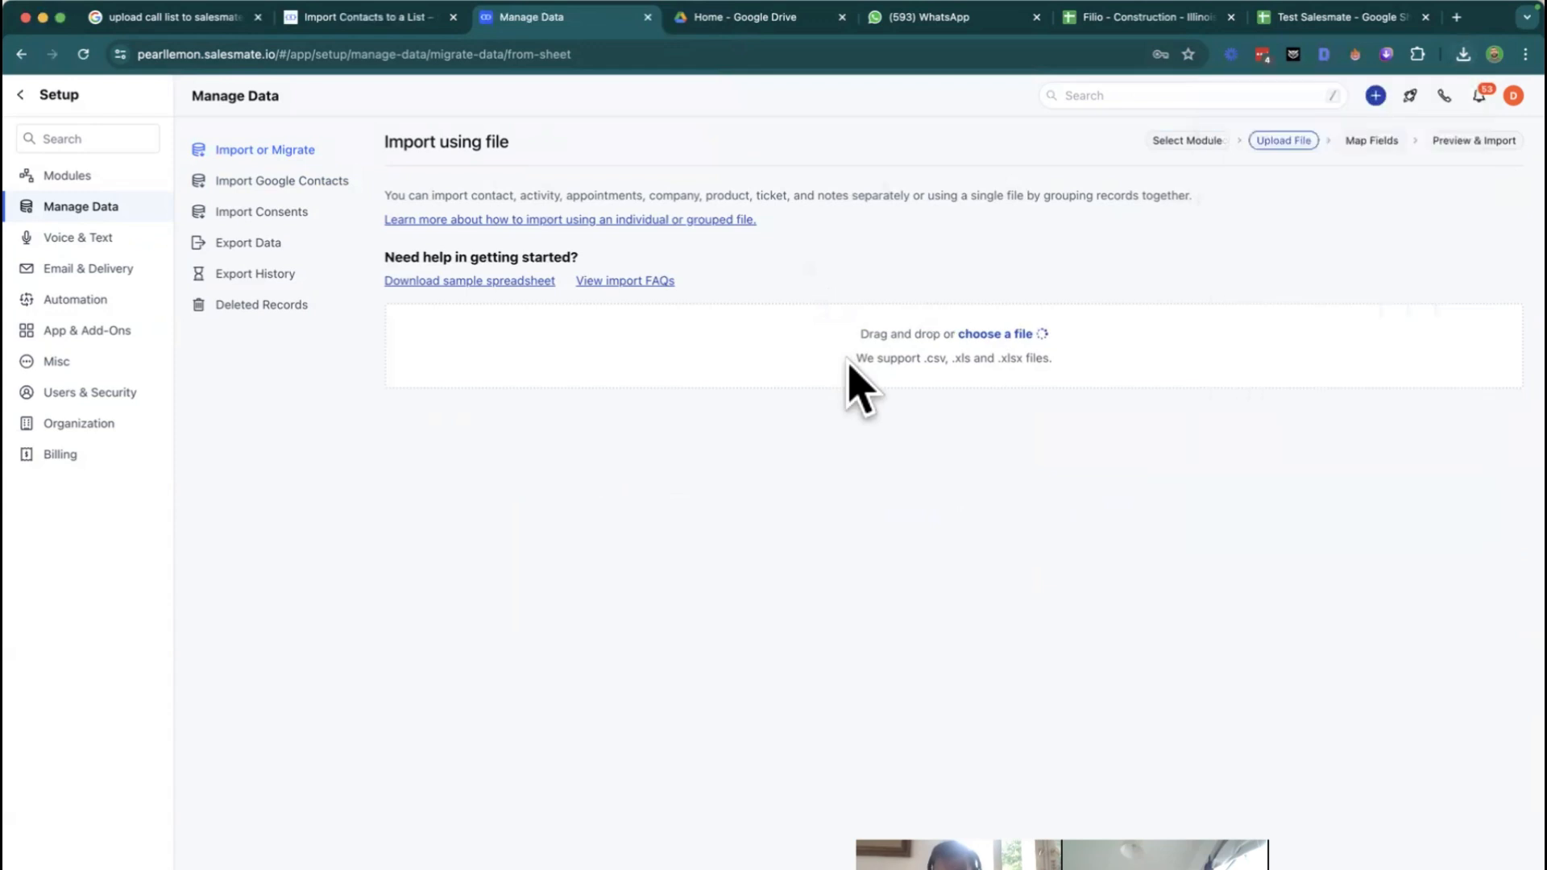
pyautogui.click(1483, 867)
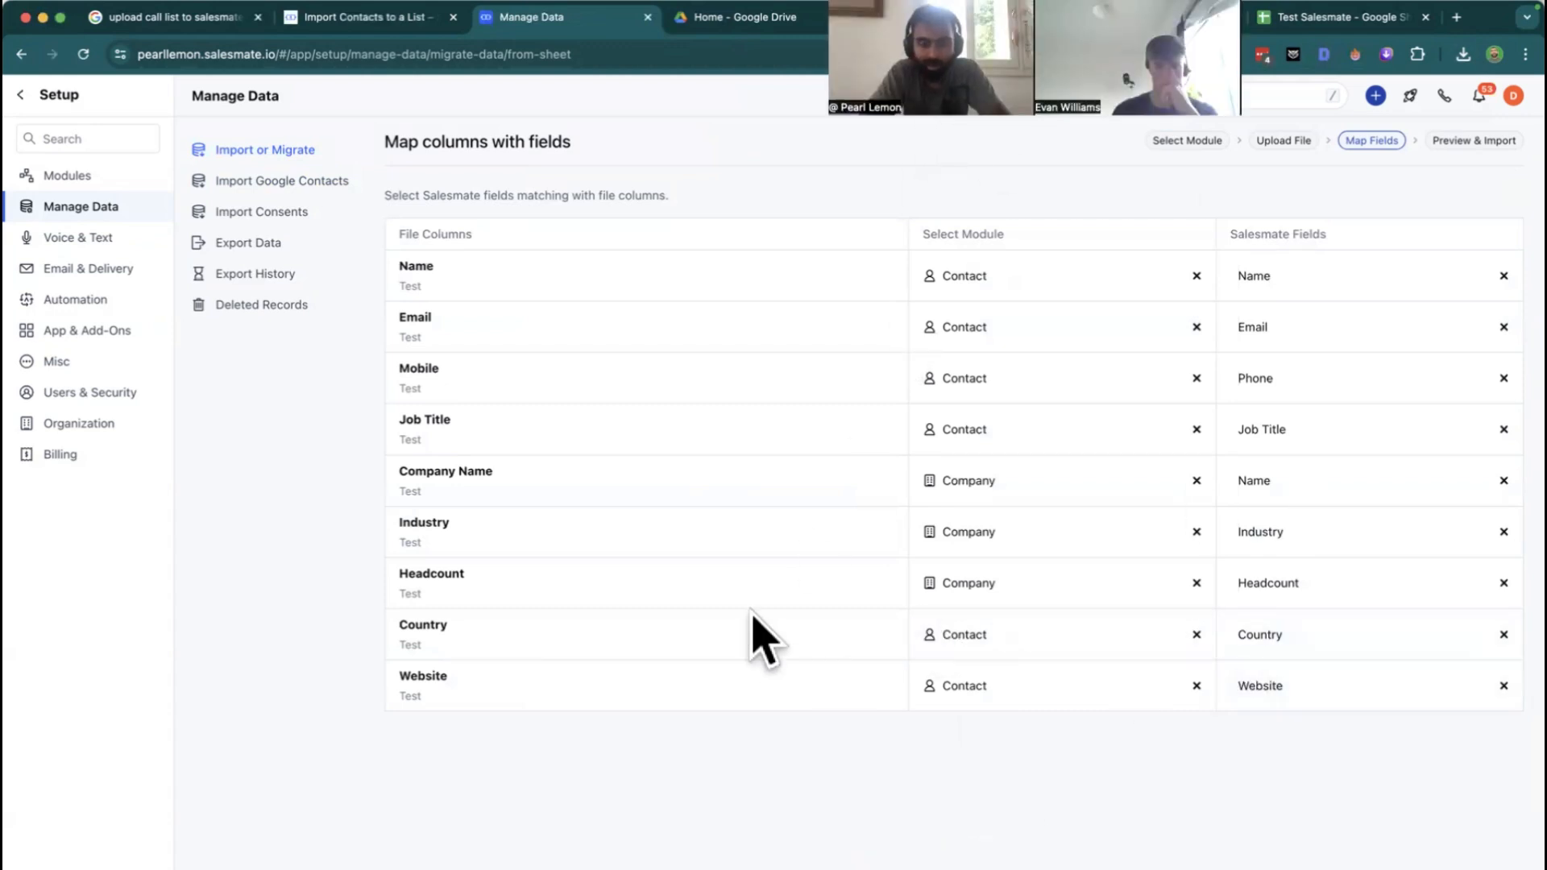
# Clear the module mappings of the Job Title, Headcount and Country columns
pyautogui.click(1310, 646)
pyautogui.click(1443, 759)
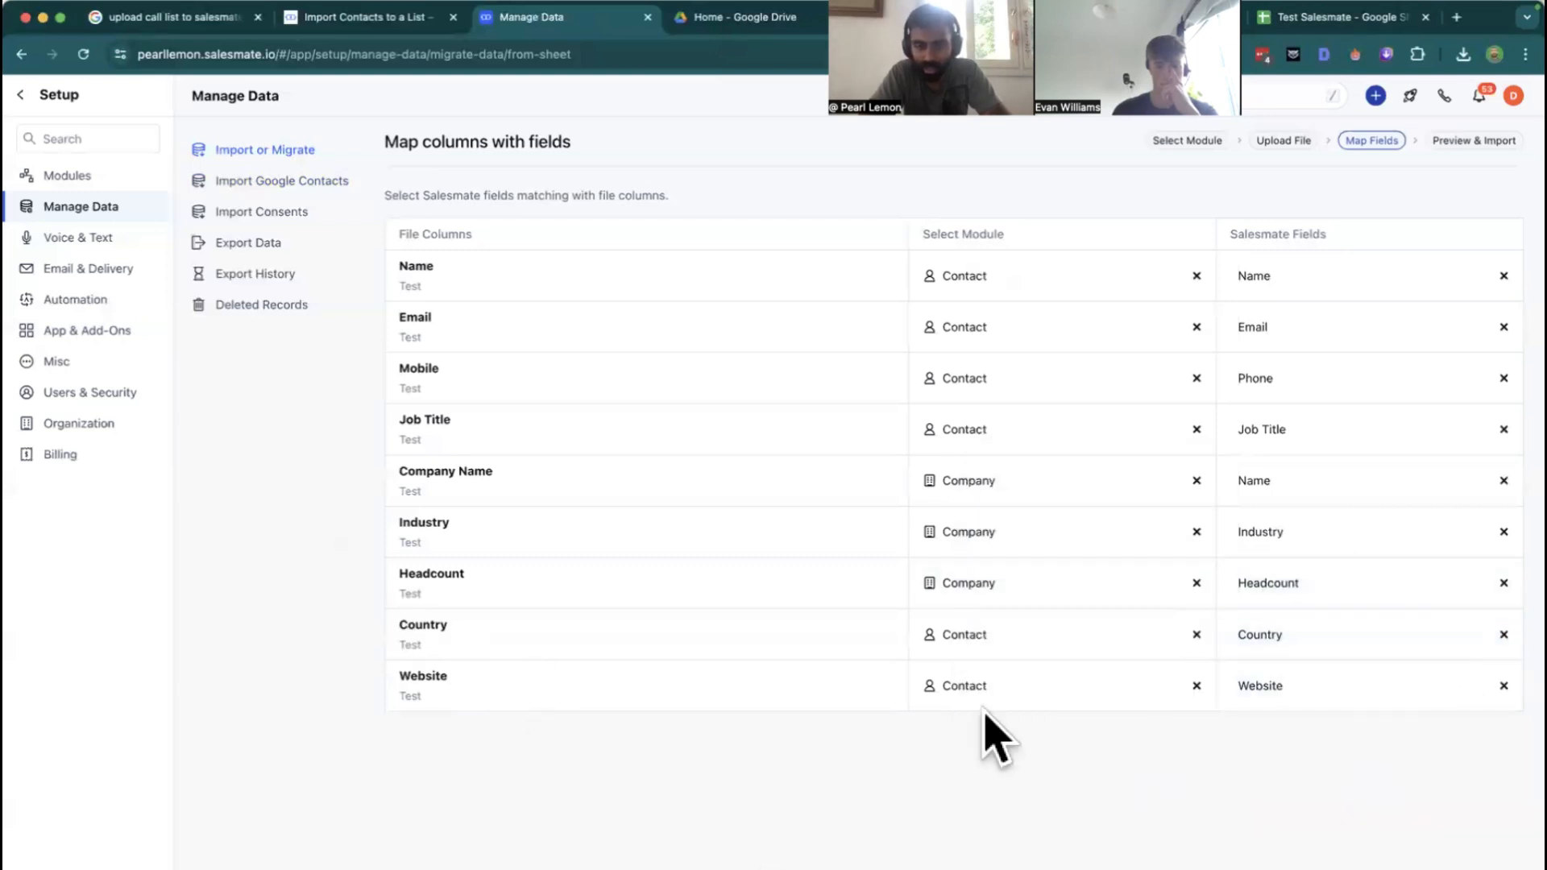
pyautogui.click(1196, 635)
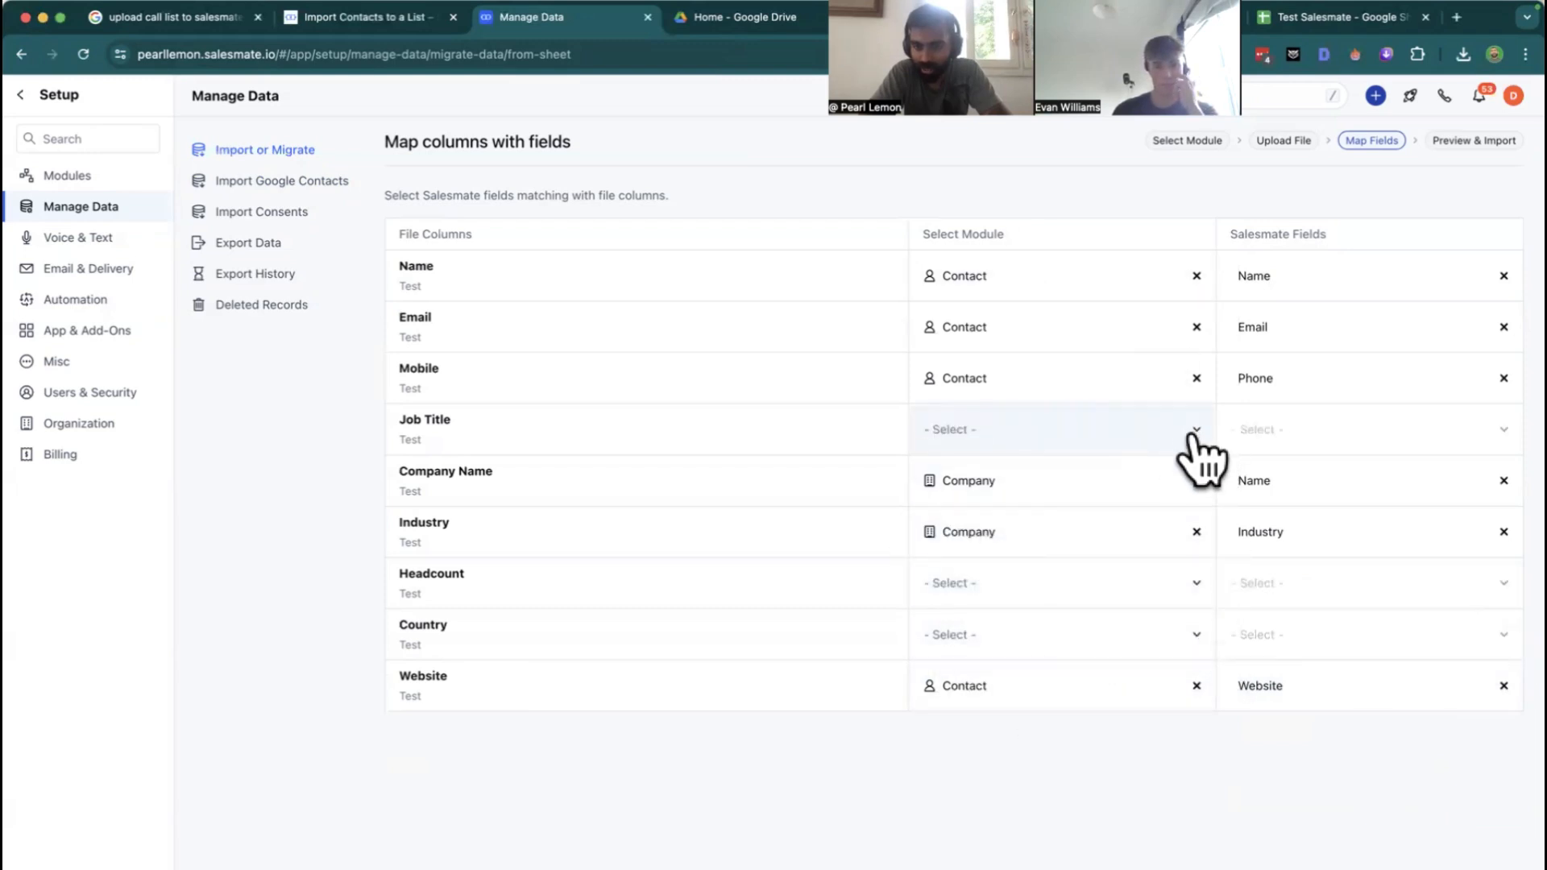
pyautogui.click(1479, 381)
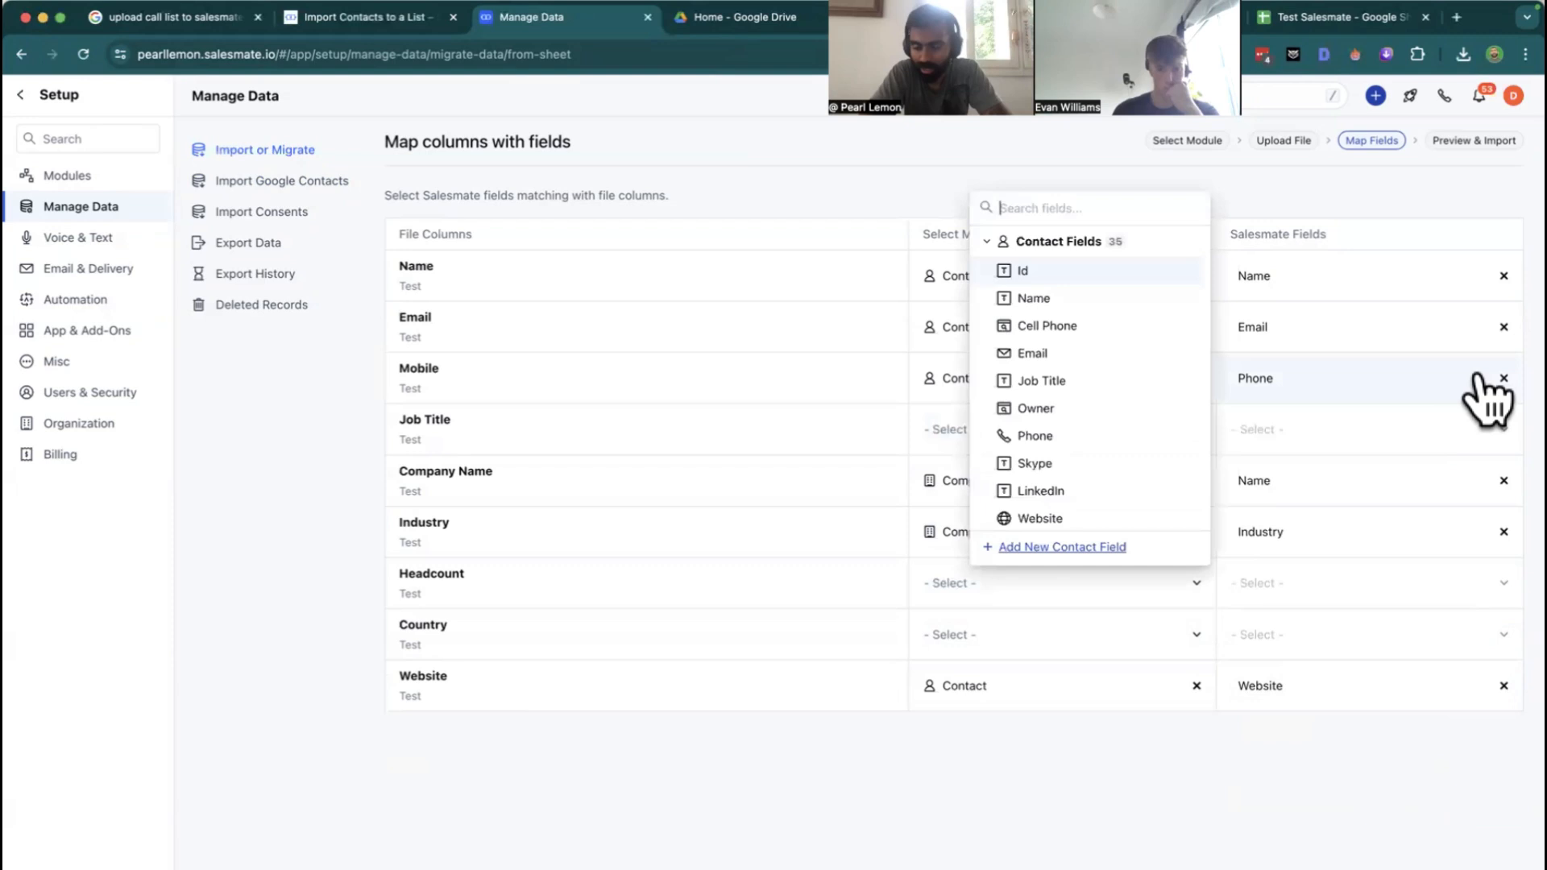
pyautogui.click(1238, 771)
# Assign the Headcount column to the Contact module and look through the contact fields for a match
pyautogui.click(1163, 601)
pyautogui.click(717, 568)
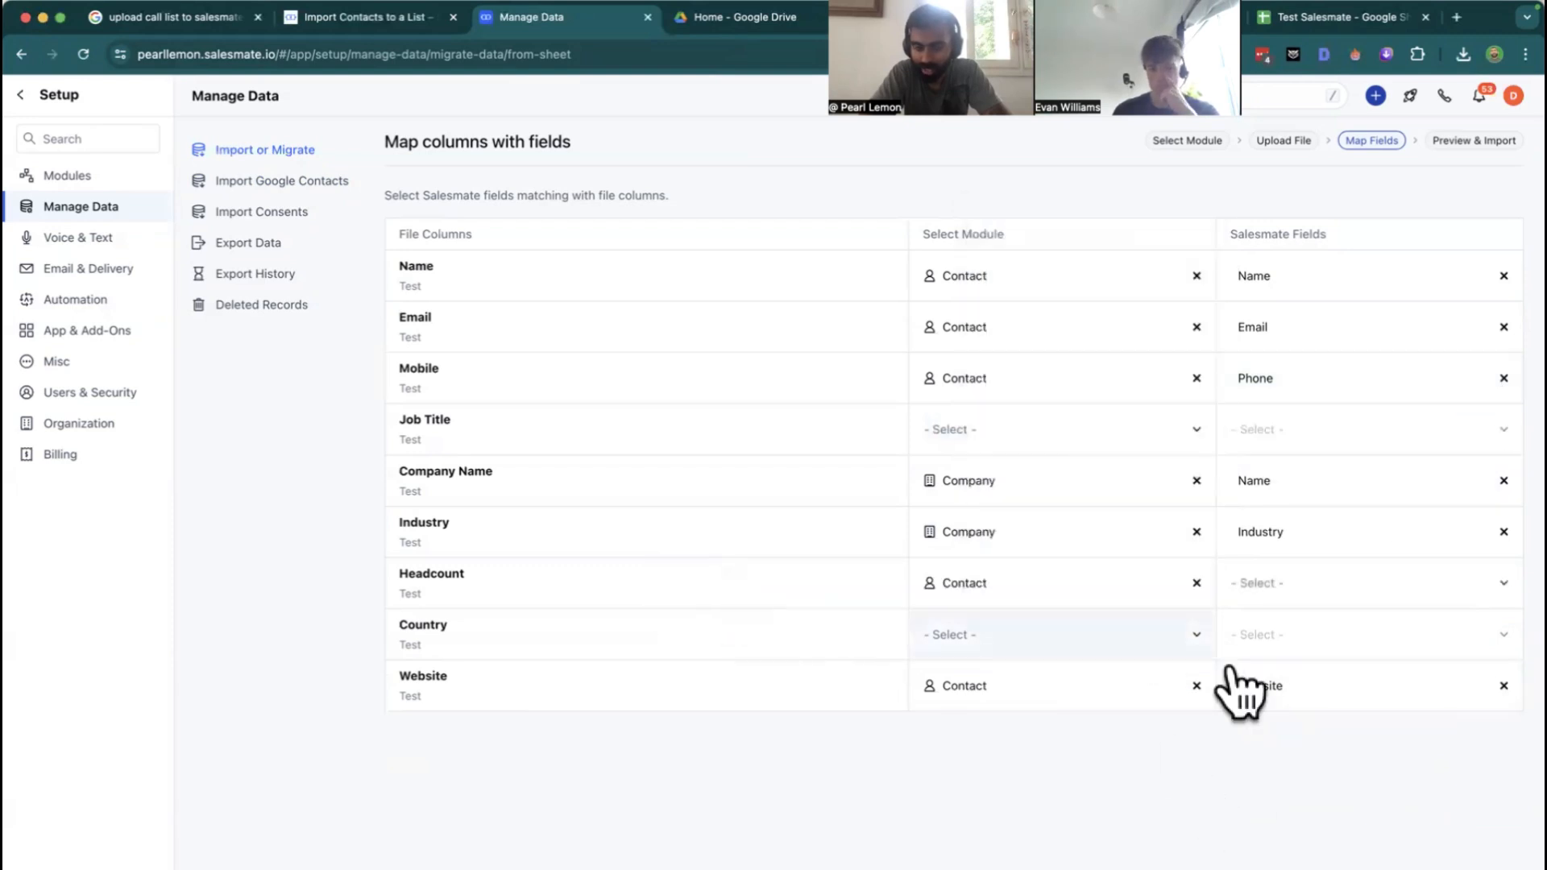
pyautogui.click(1342, 584)
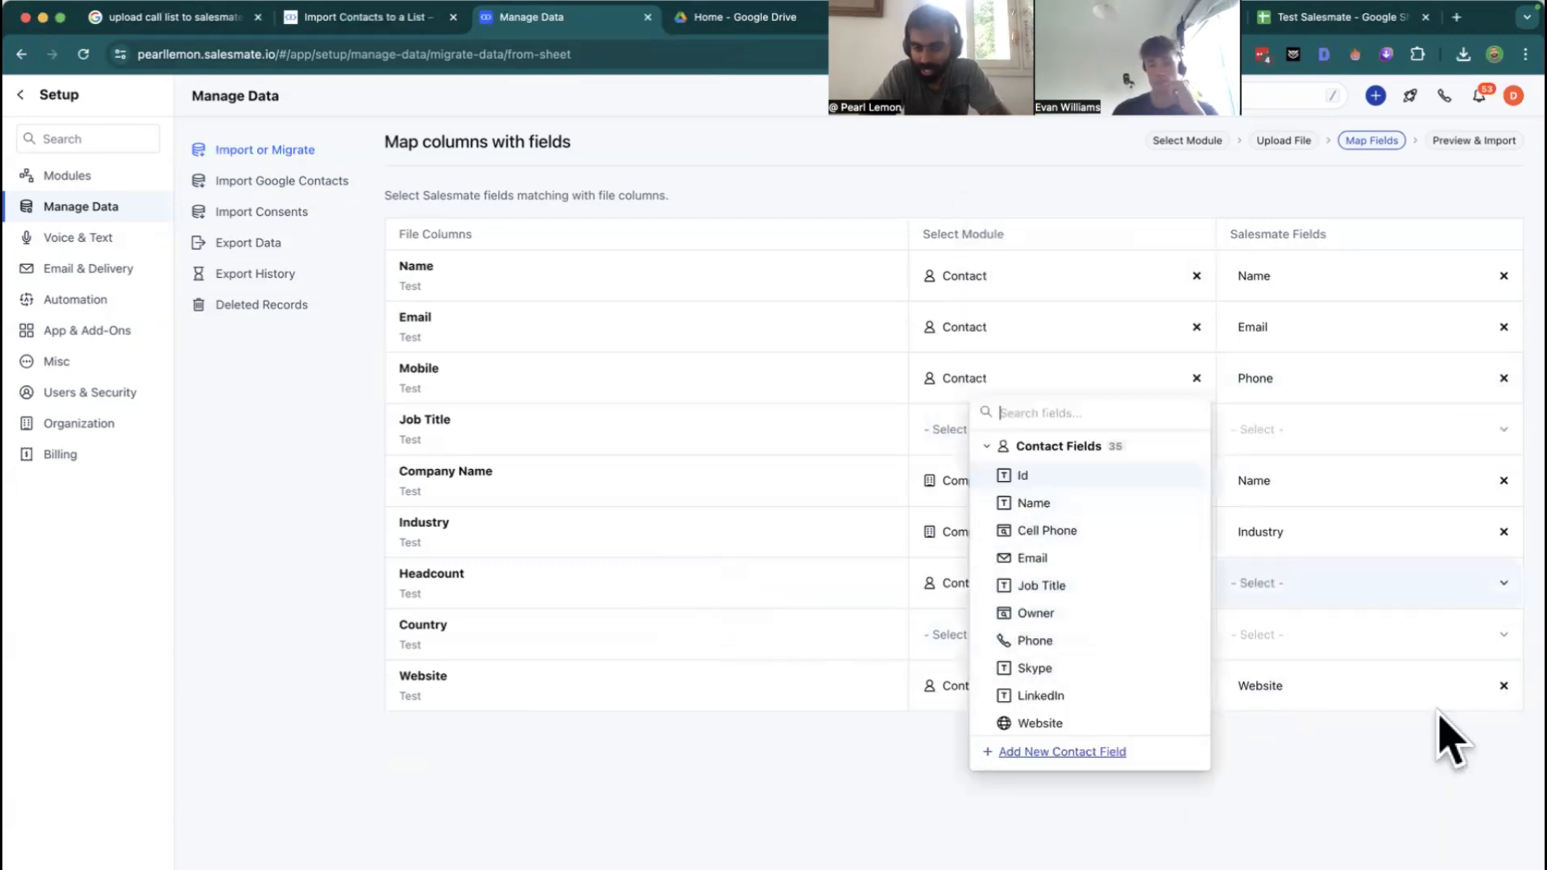
pyautogui.click(687, 614)
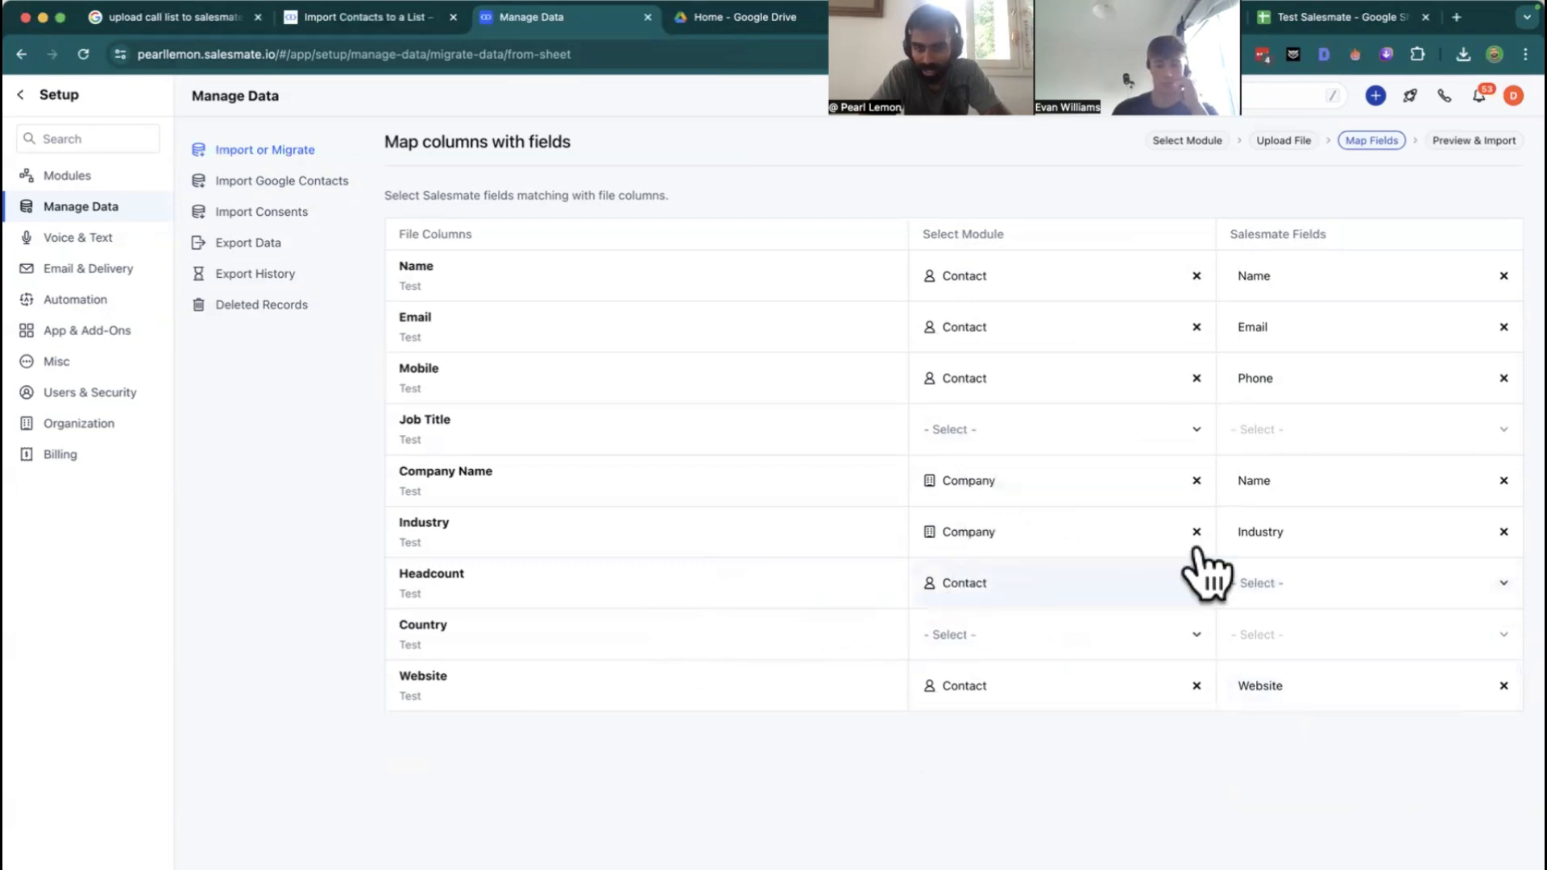
pyautogui.click(1282, 600)
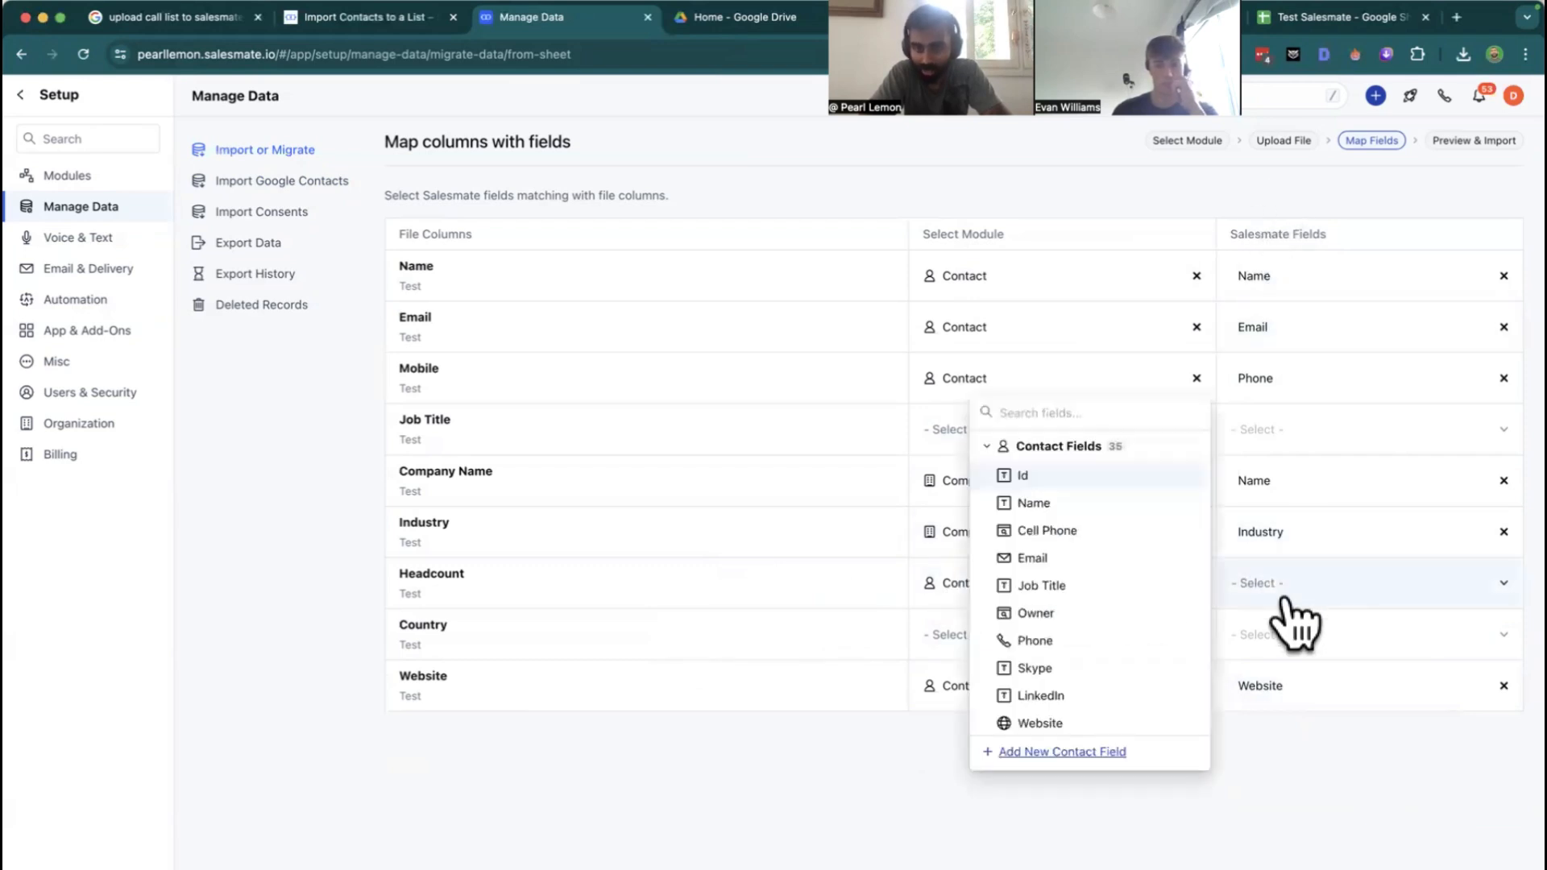
pyautogui.click(1283, 598)
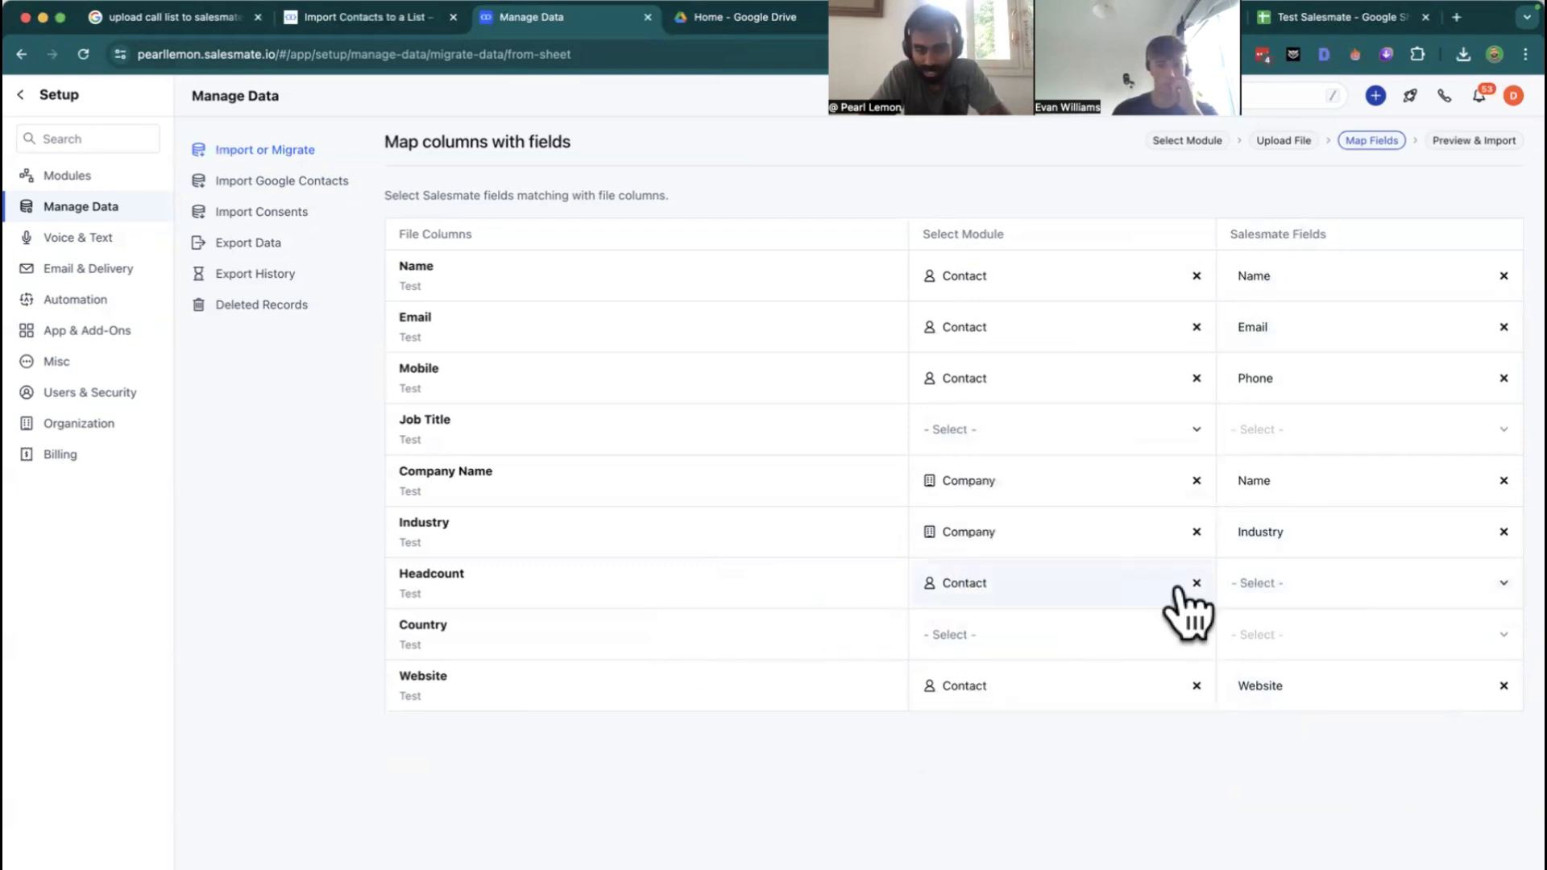
pyautogui.click(1302, 588)
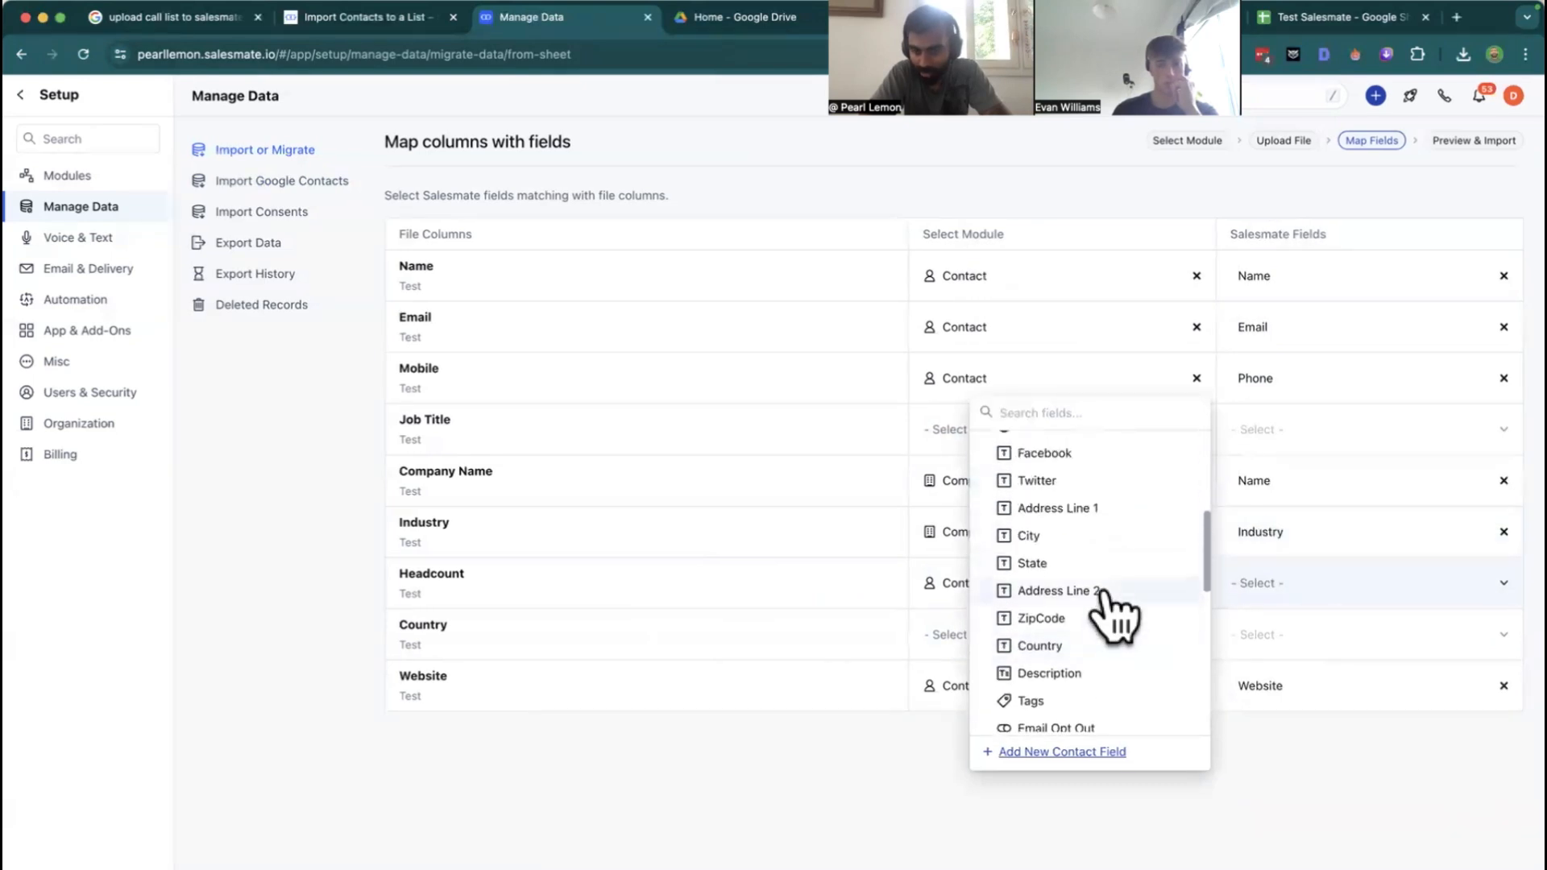
pyautogui.scroll(2, 1105, 595)
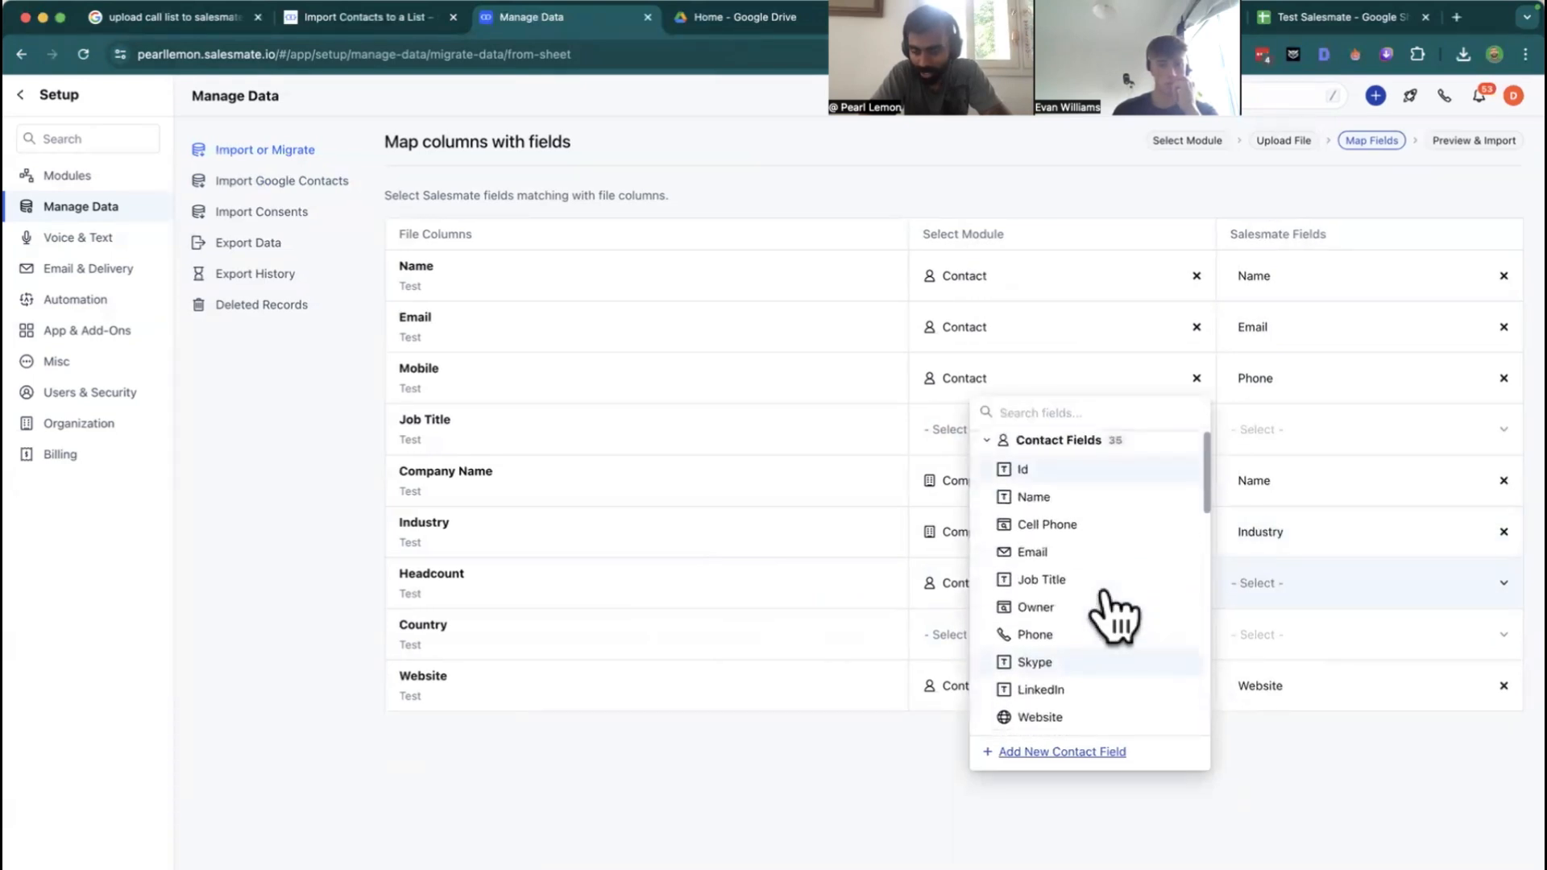
pyautogui.scroll(-7, 1114, 616)
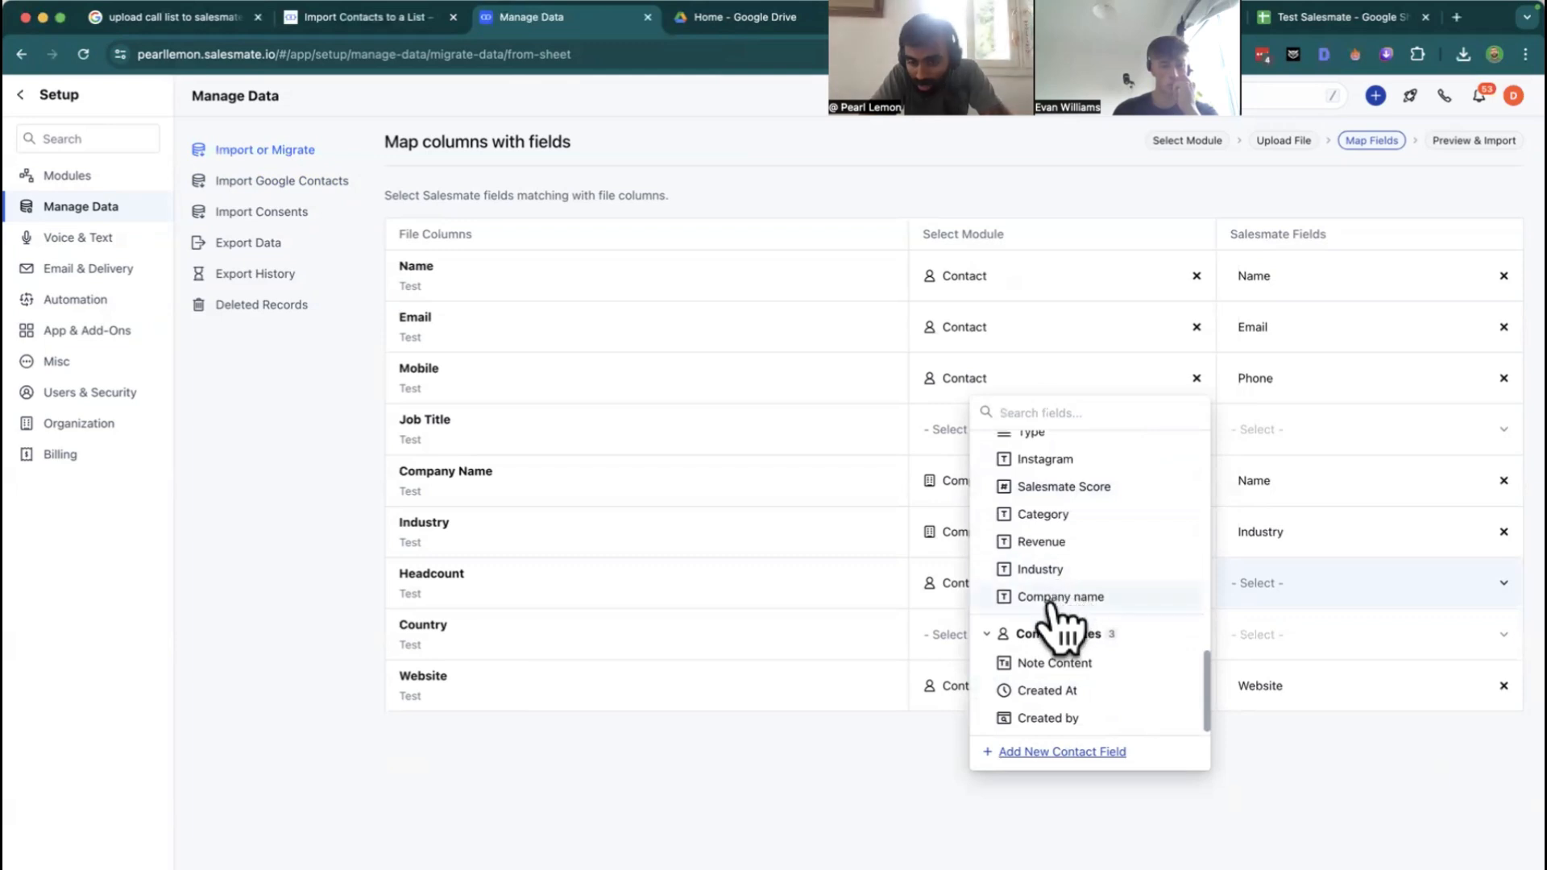
pyautogui.click(806, 862)
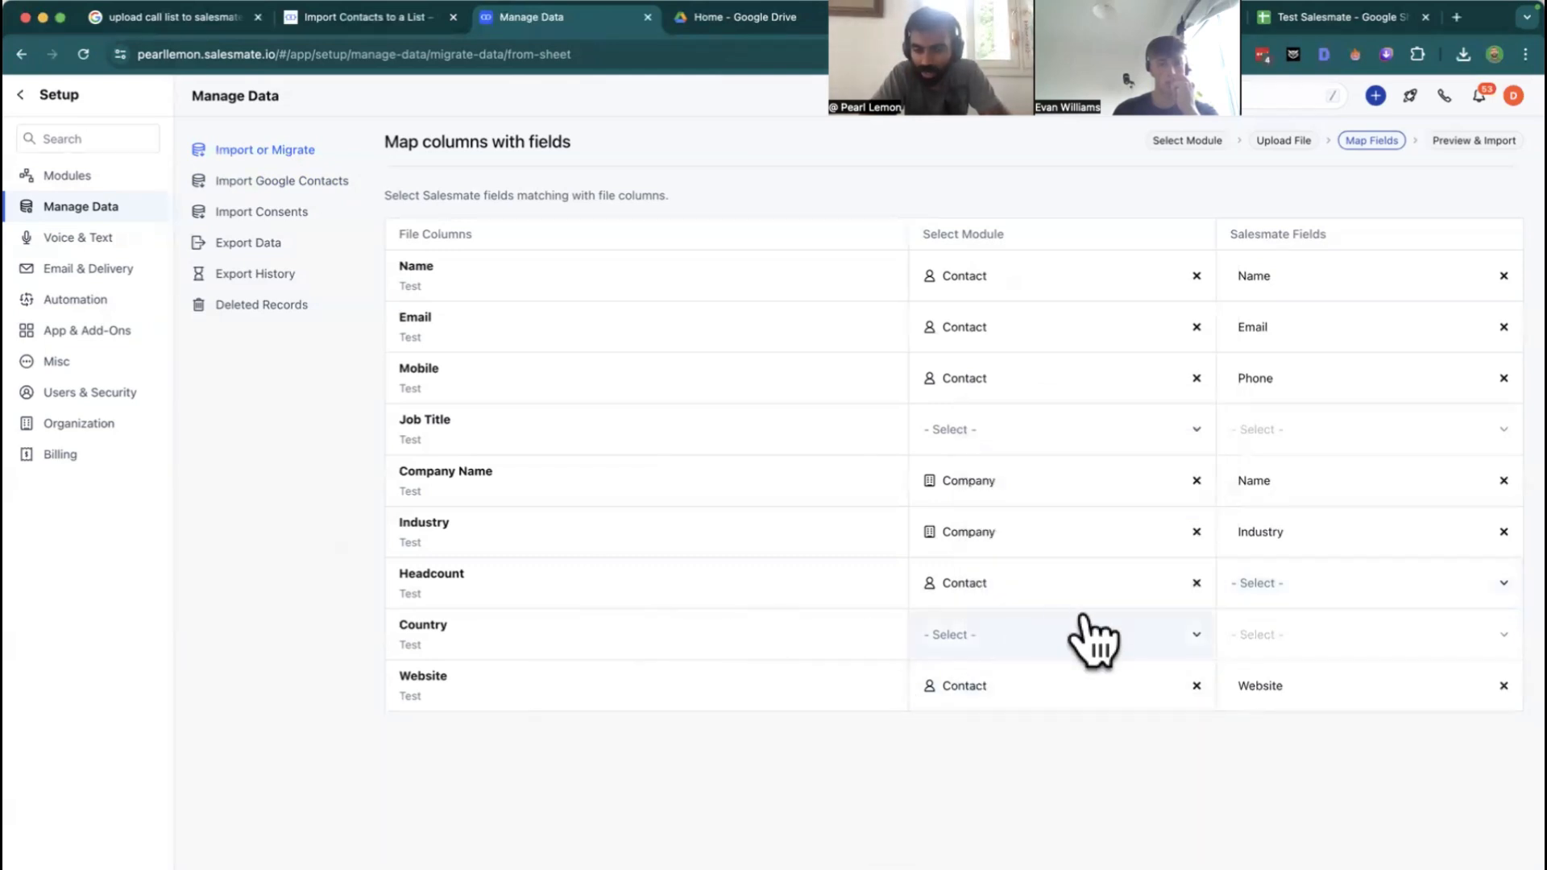
# Switch the Headcount column to the Company module and map it to the Number Of Employees field
pyautogui.click(1034, 596)
pyautogui.click(770, 597)
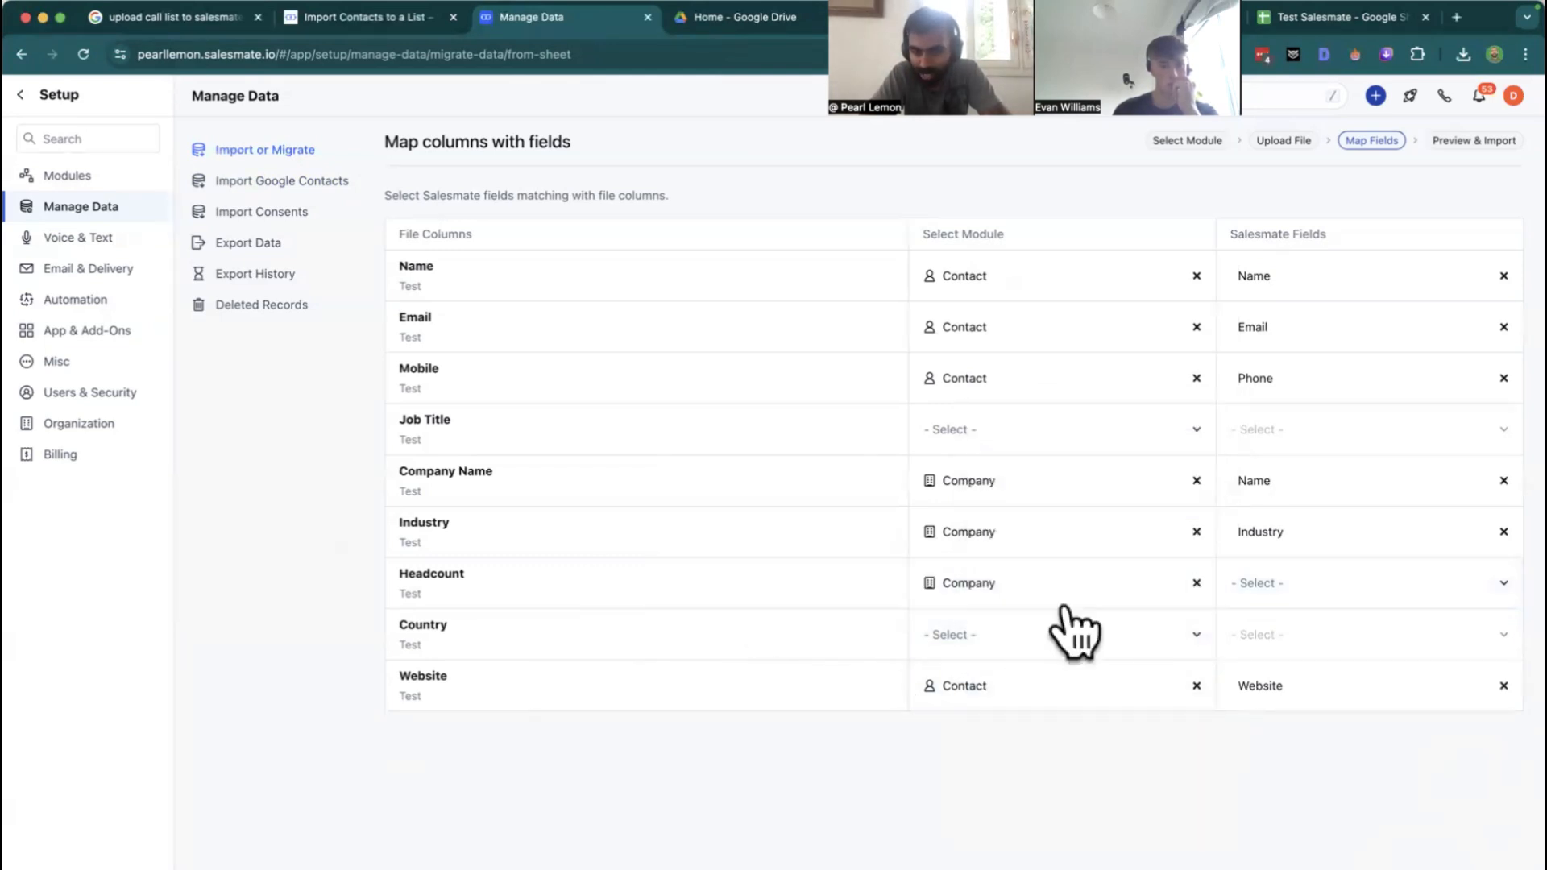
pyautogui.click(1331, 596)
pyautogui.scroll(-5, 1092, 616)
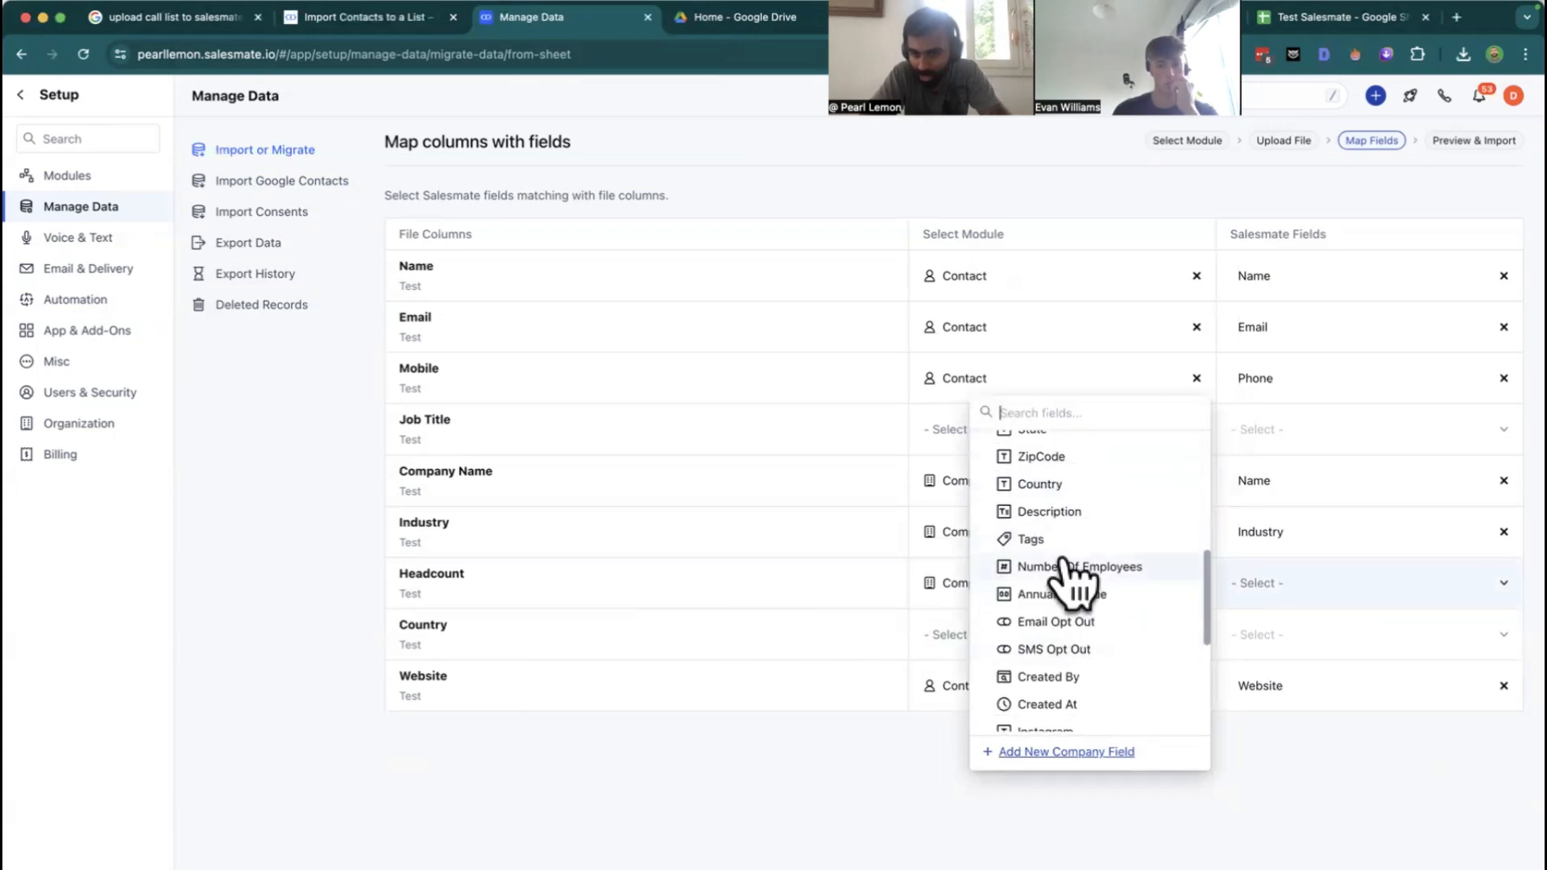
pyautogui.click(1065, 567)
pyautogui.click(1097, 590)
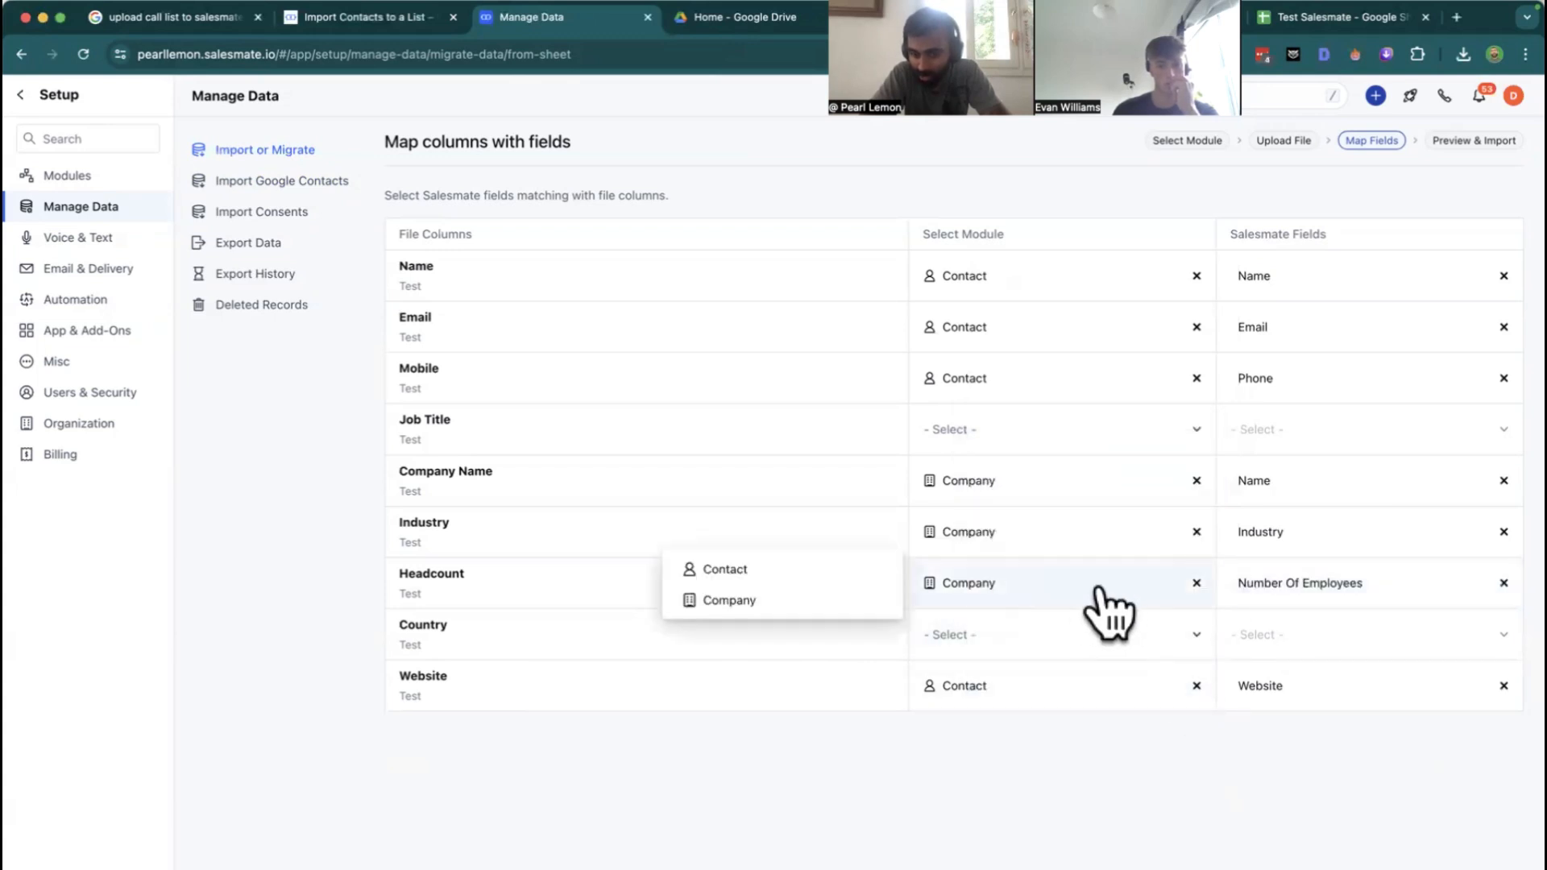
# Change the Headcount column's mapped company field to Headcount
pyautogui.click(1273, 617)
pyautogui.scroll(-5, 1077, 631)
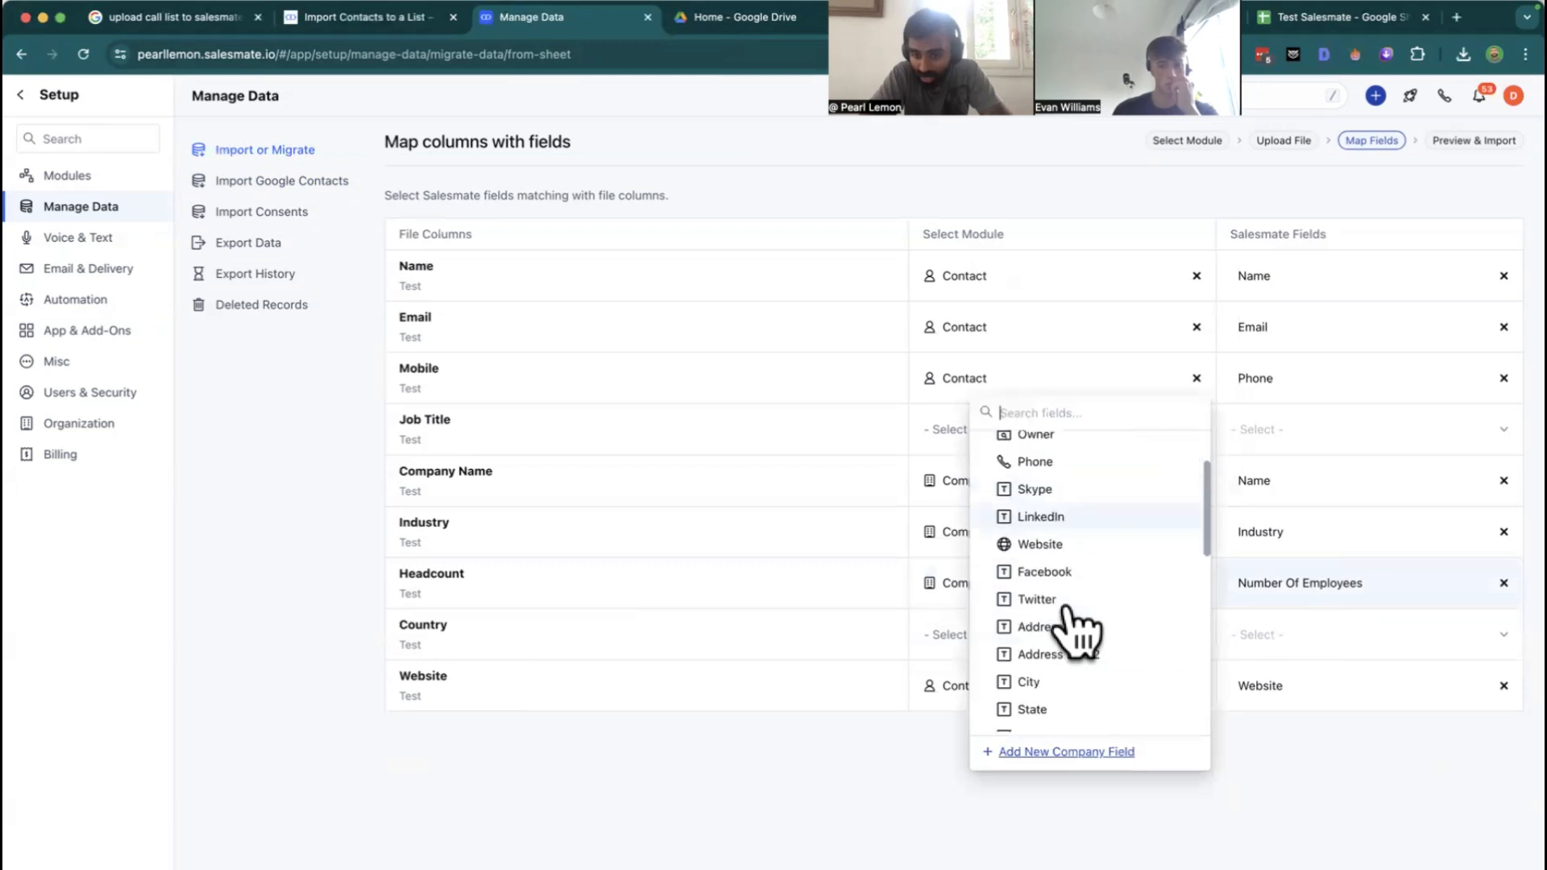
pyautogui.scroll(-5, 1096, 640)
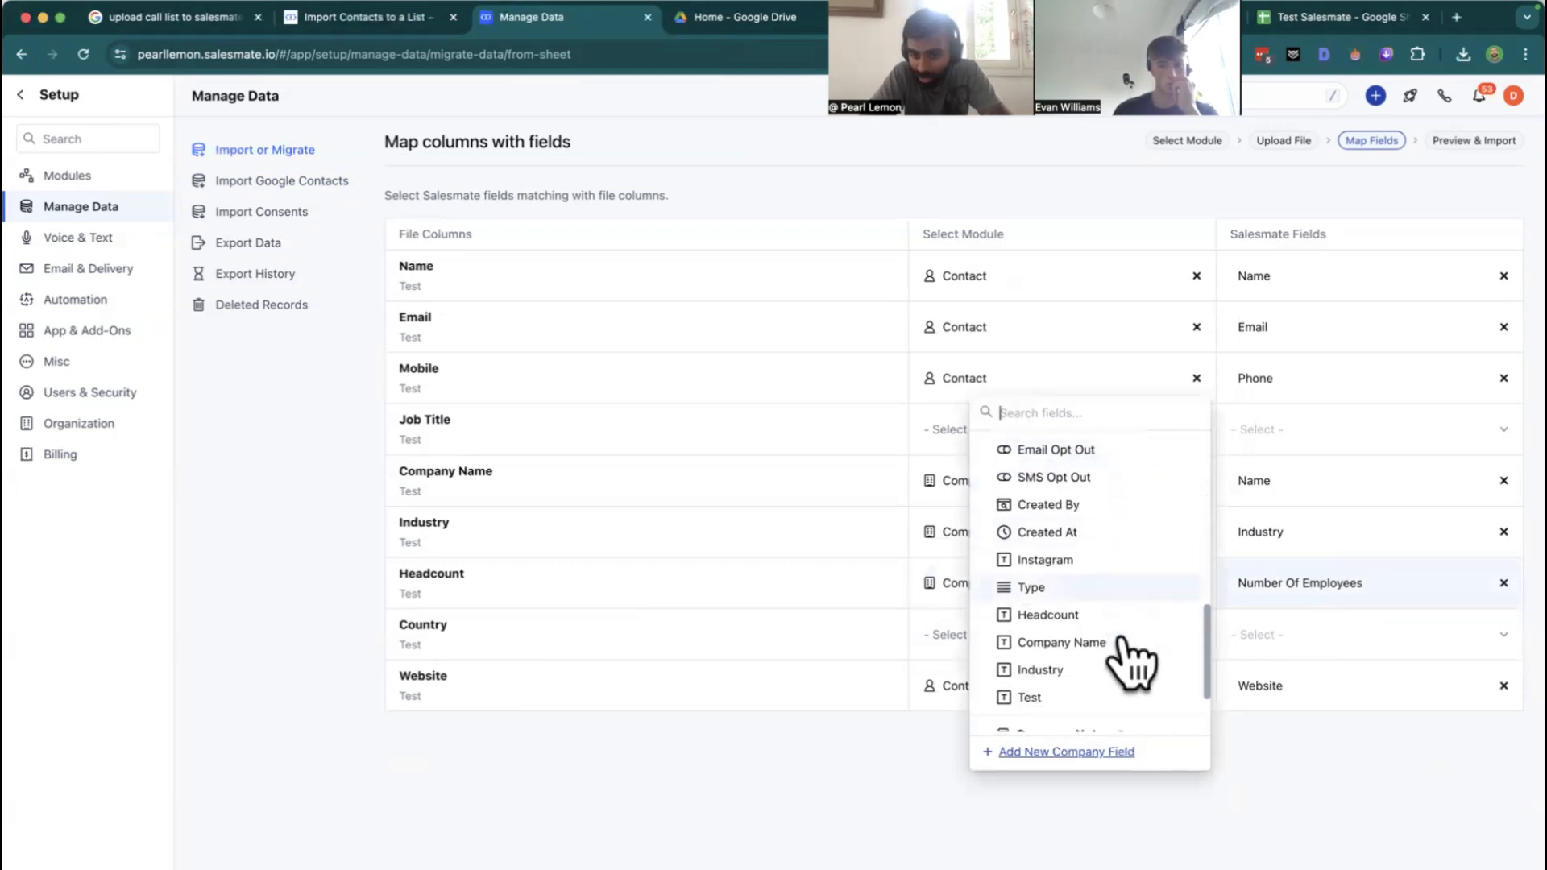
pyautogui.click(1048, 534)
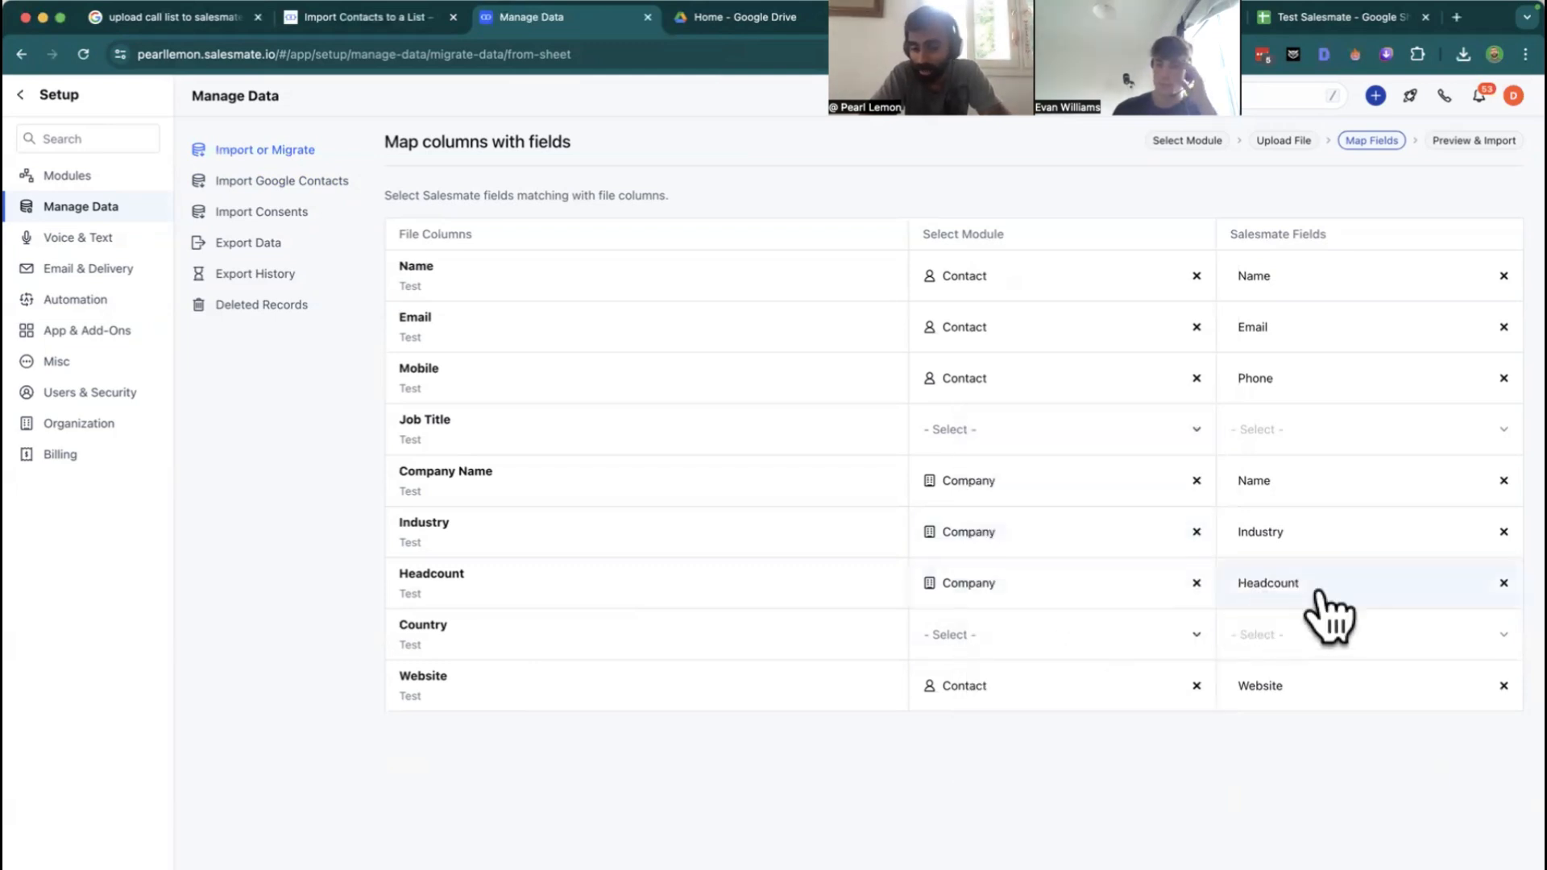
# Map the Country column to the matching field of the Company module and continue to the data handling options
pyautogui.click(1100, 640)
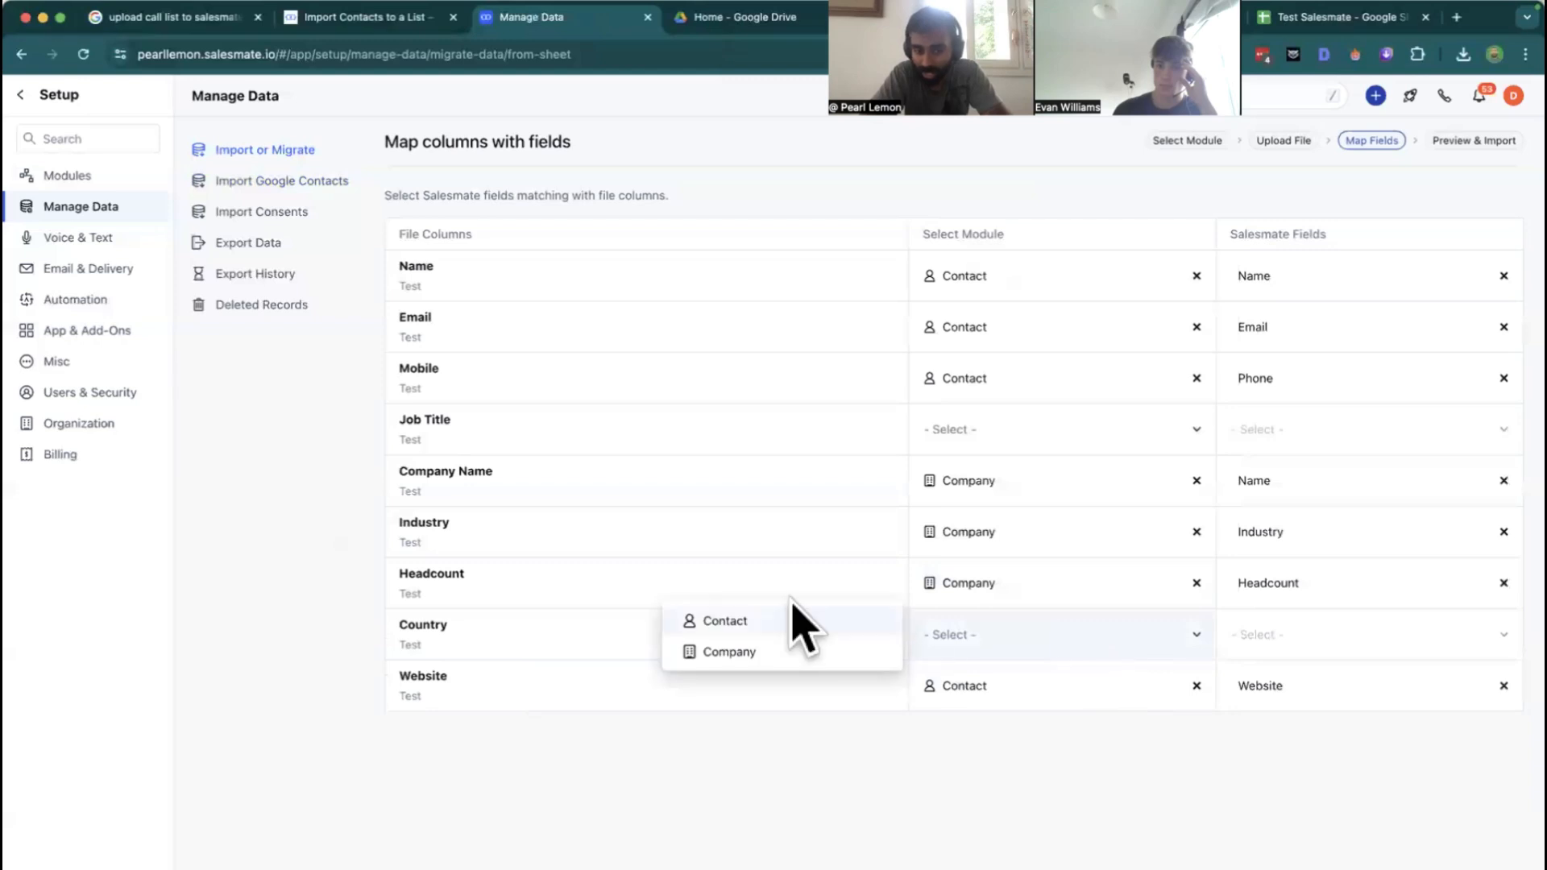
pyautogui.click(776, 651)
pyautogui.click(1276, 640)
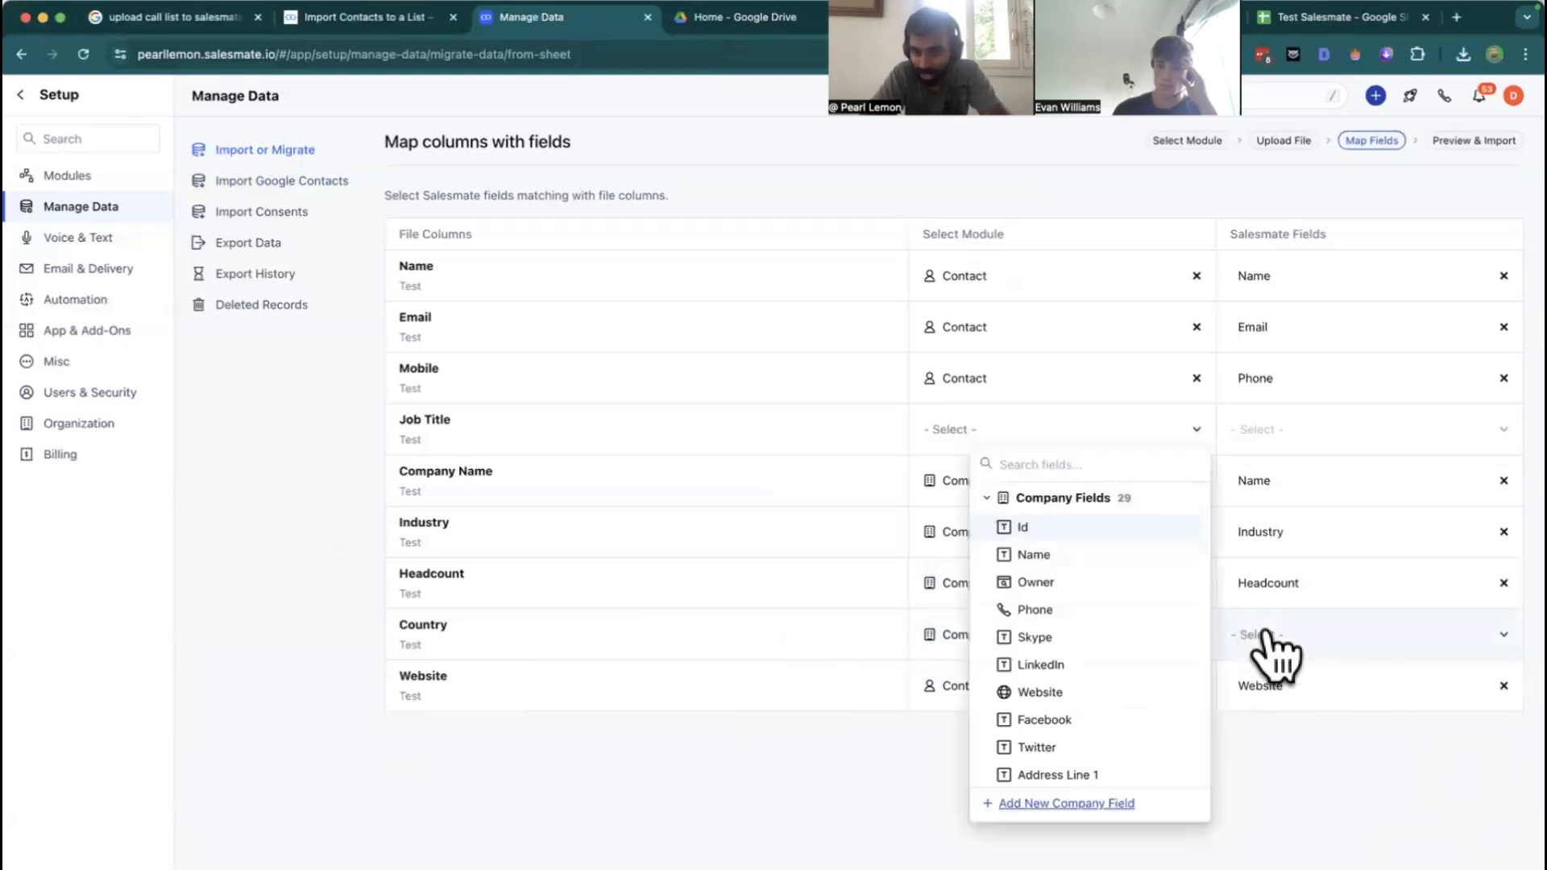
pyautogui.scroll(-5, 1148, 632)
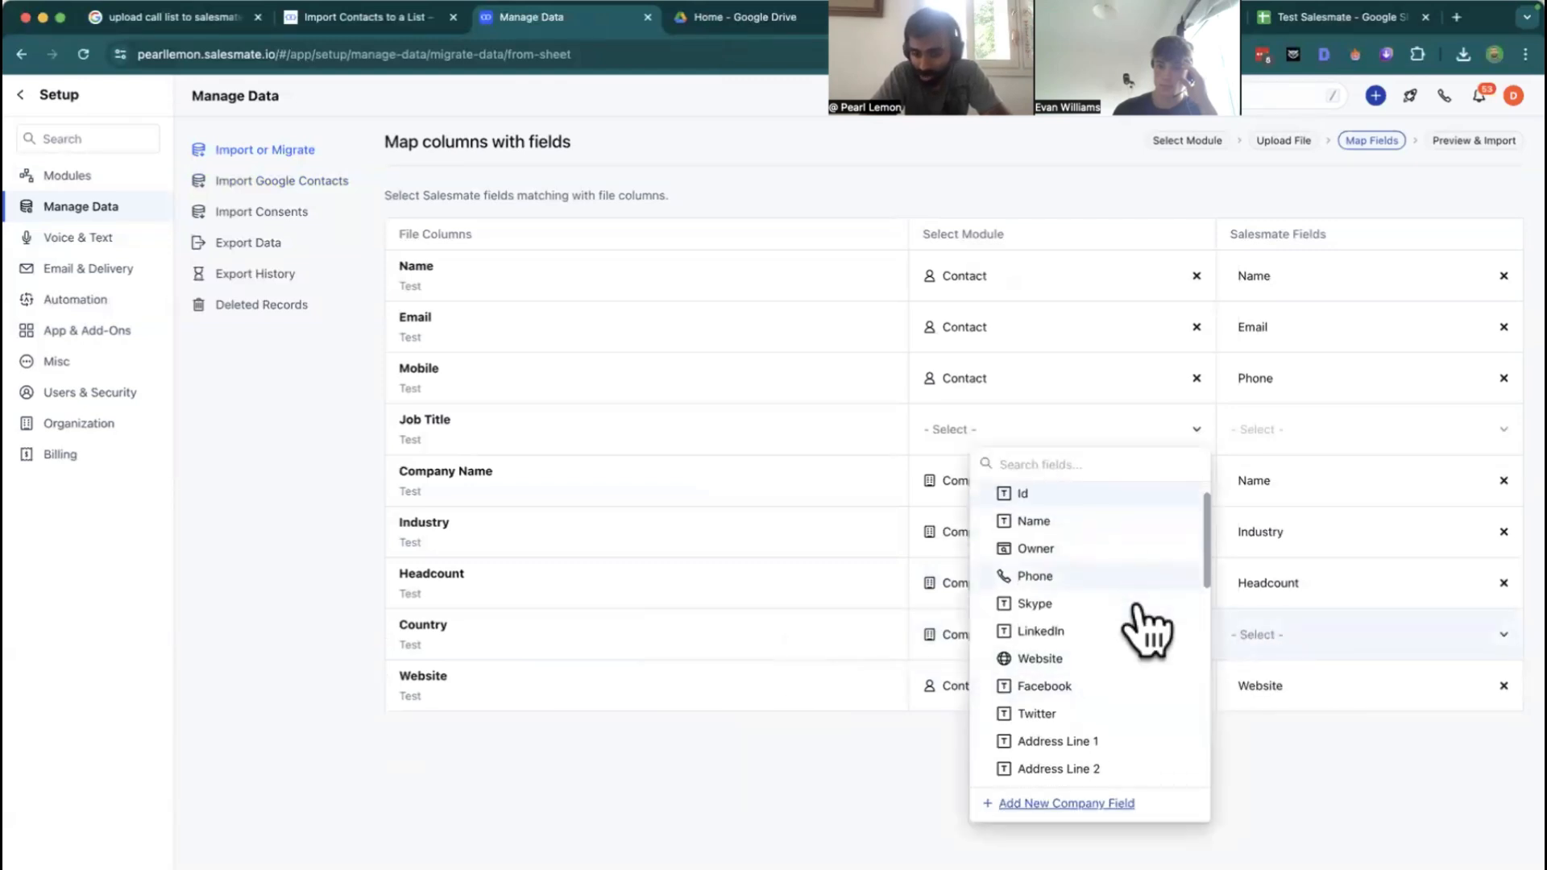
pyautogui.click(1096, 622)
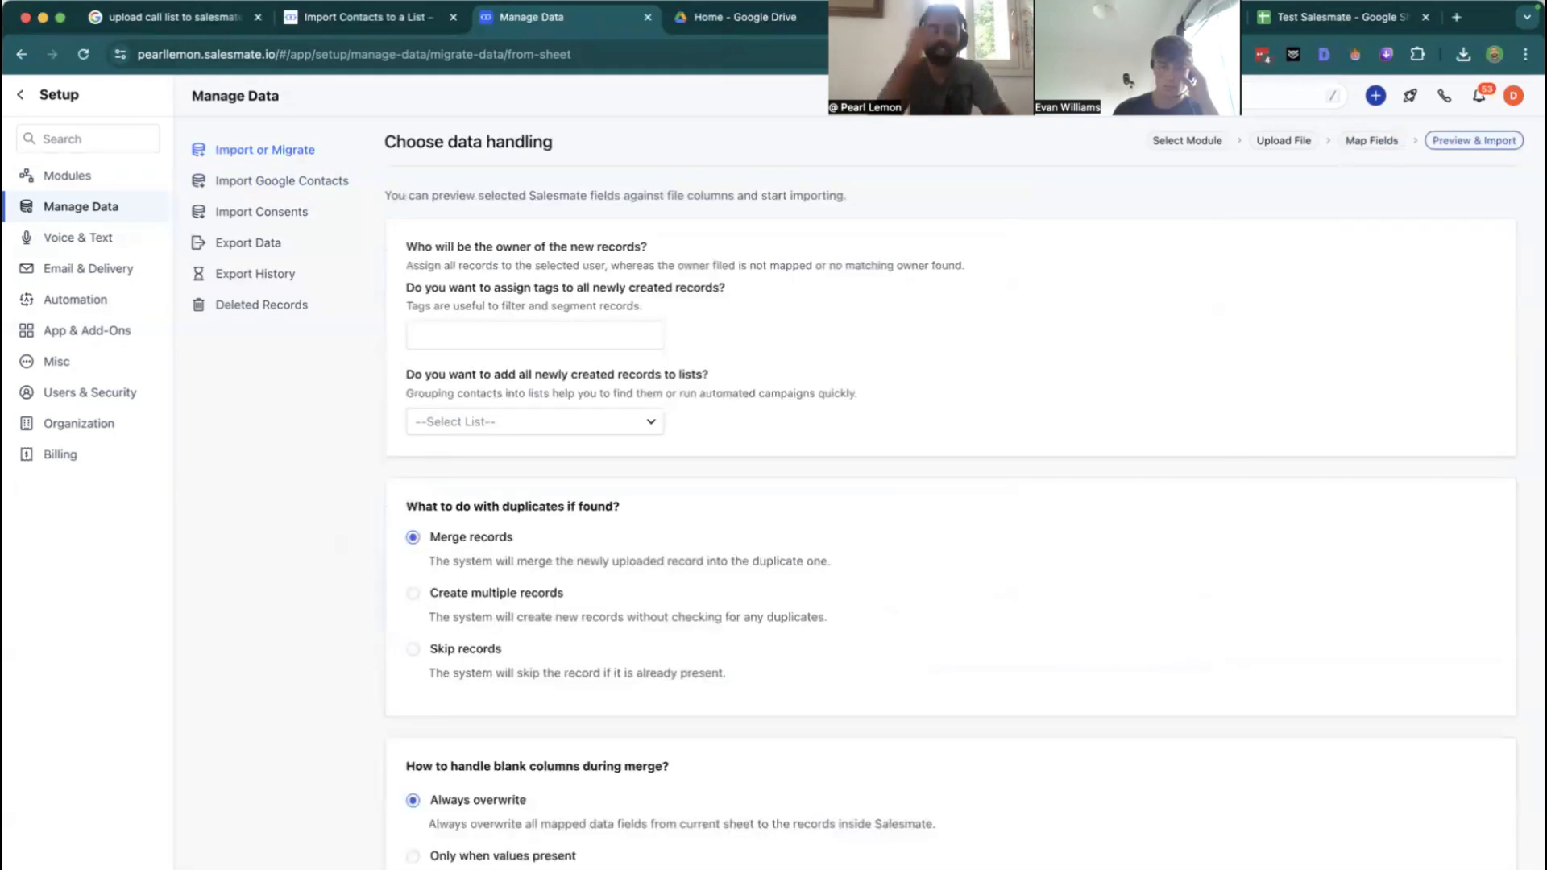
# Start the import with the data handling options left at Merge records and Always overwrite
pyautogui.scroll(-3, 457, 378)
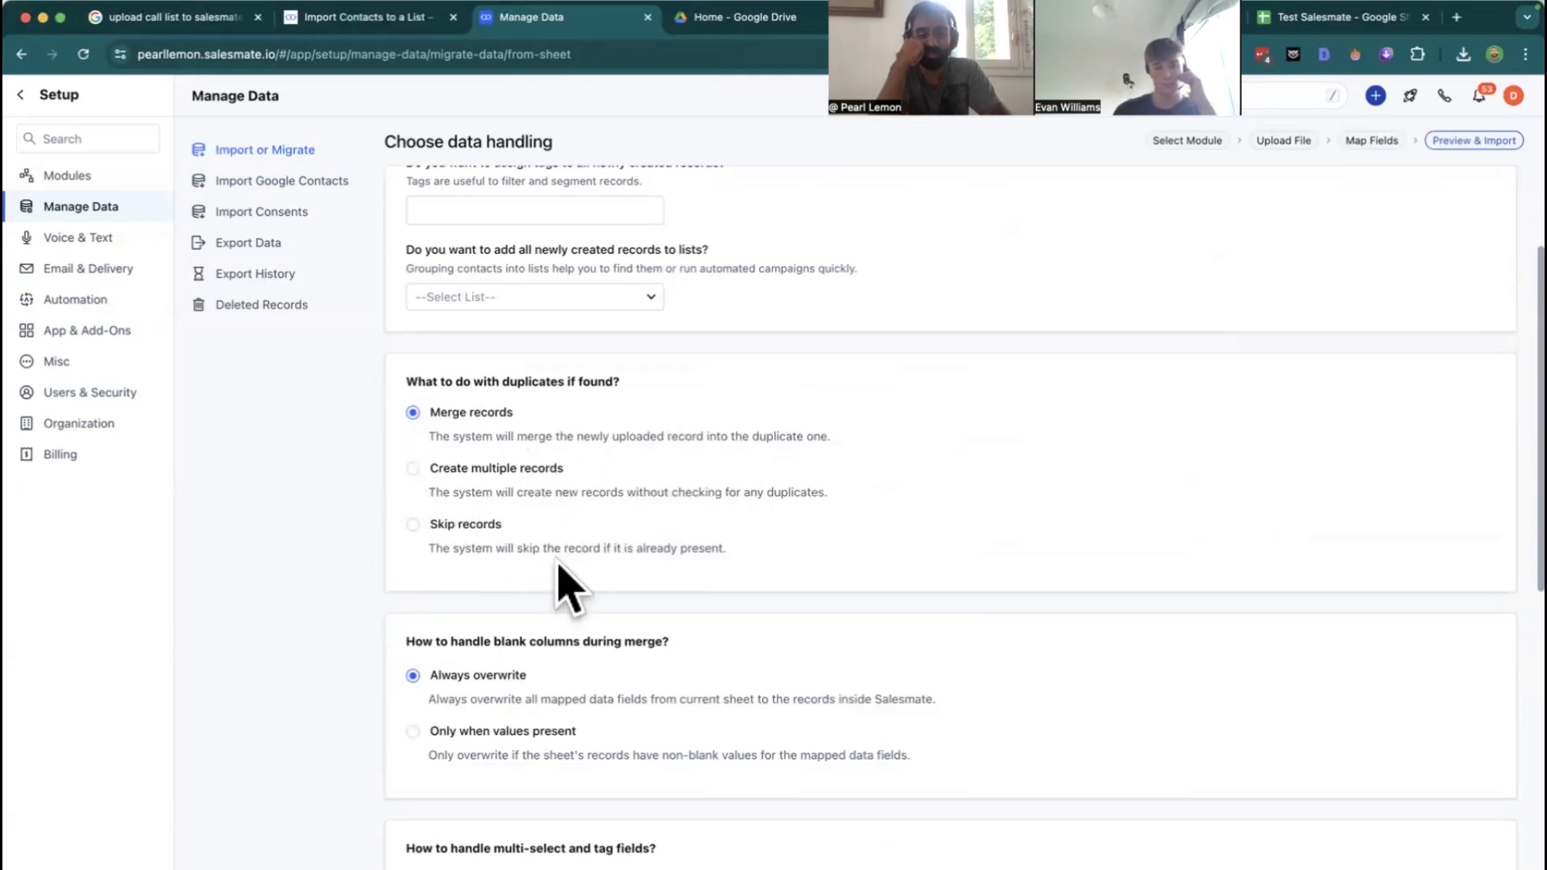
pyautogui.scroll(-2, 564, 742)
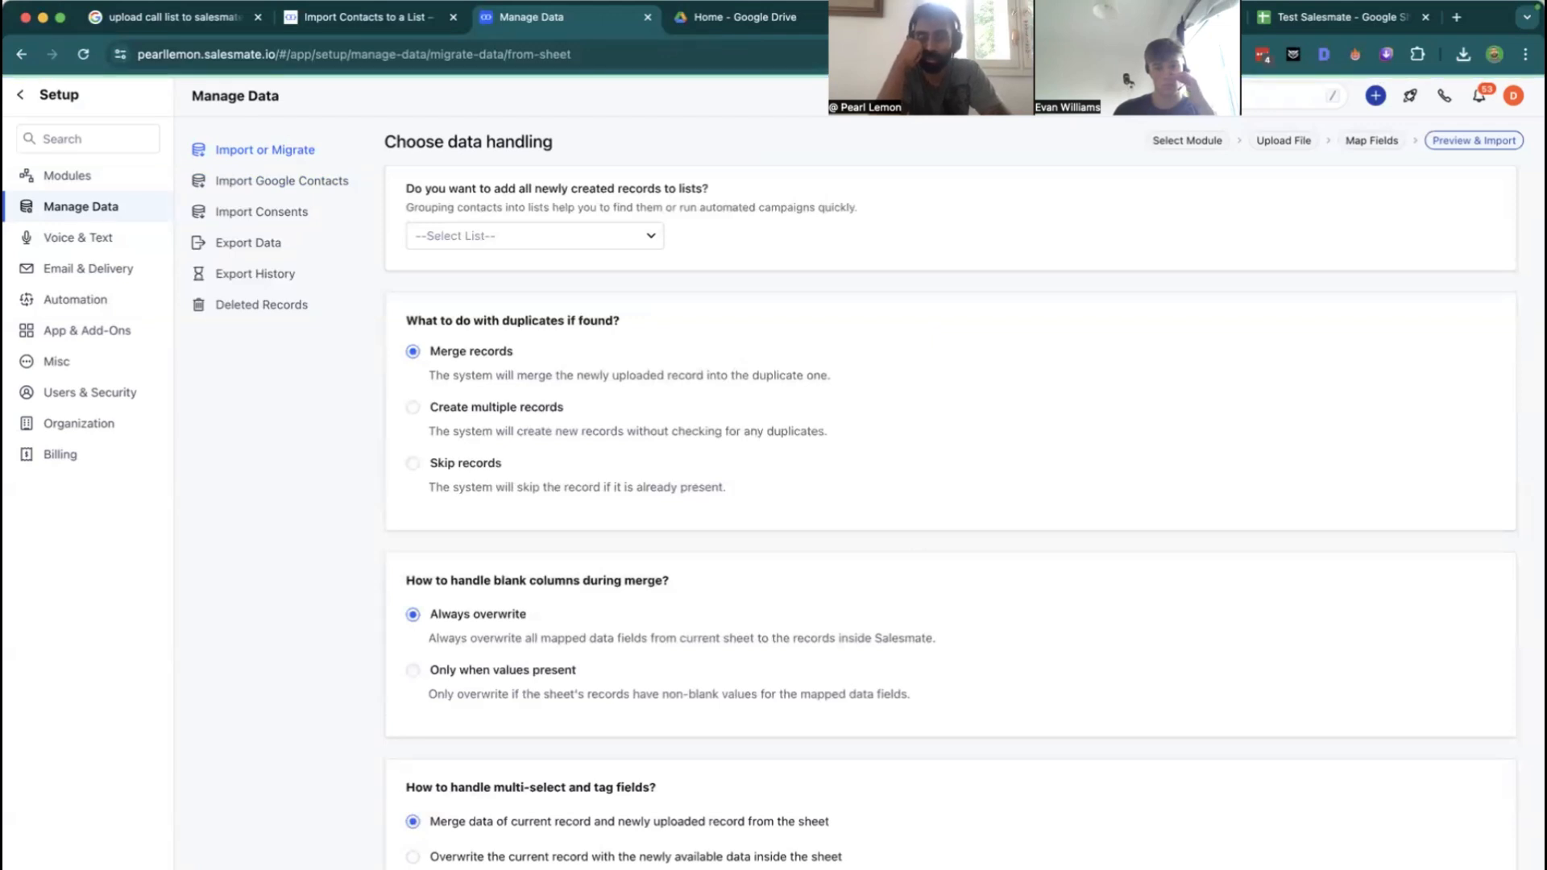
pyautogui.click(807, 717)
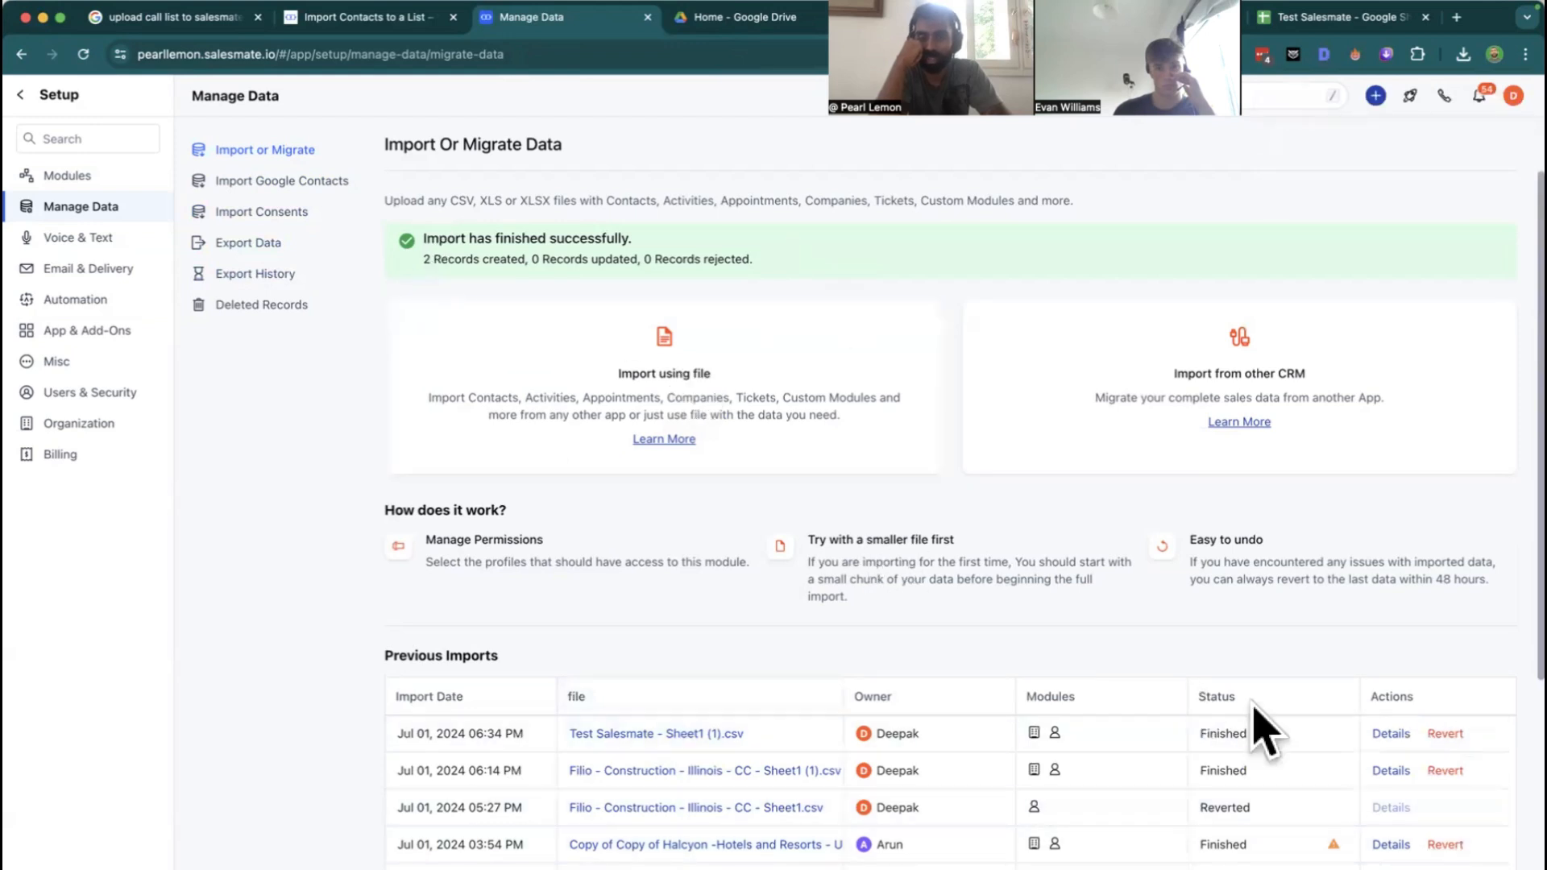
# Open the contact created by the Test Salesmate import from its import summary and examine its field values
pyautogui.click(1389, 734)
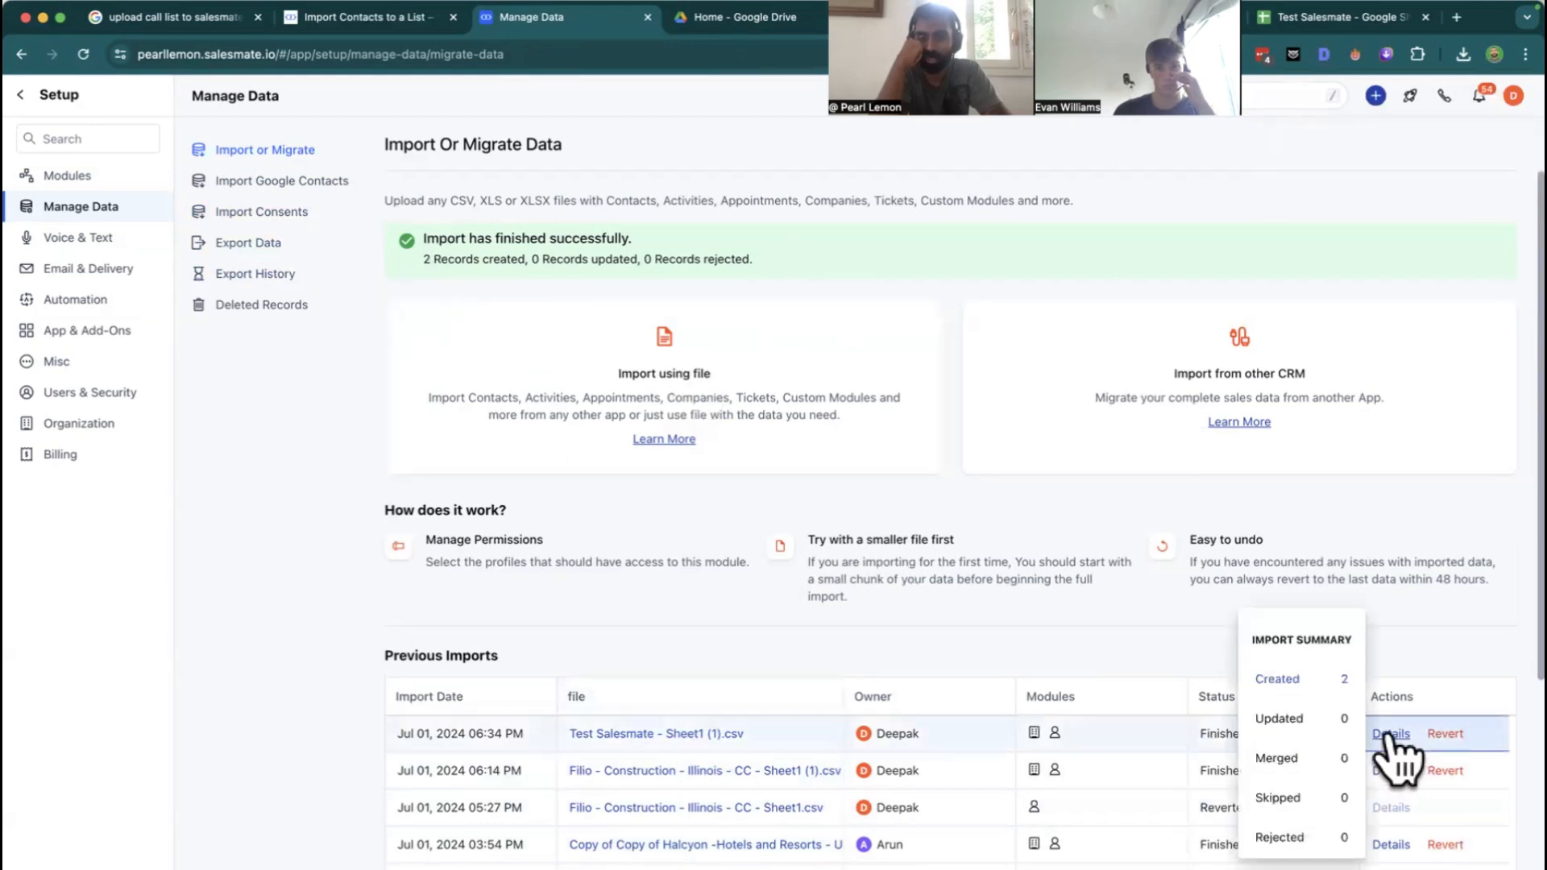
pyautogui.click(1285, 681)
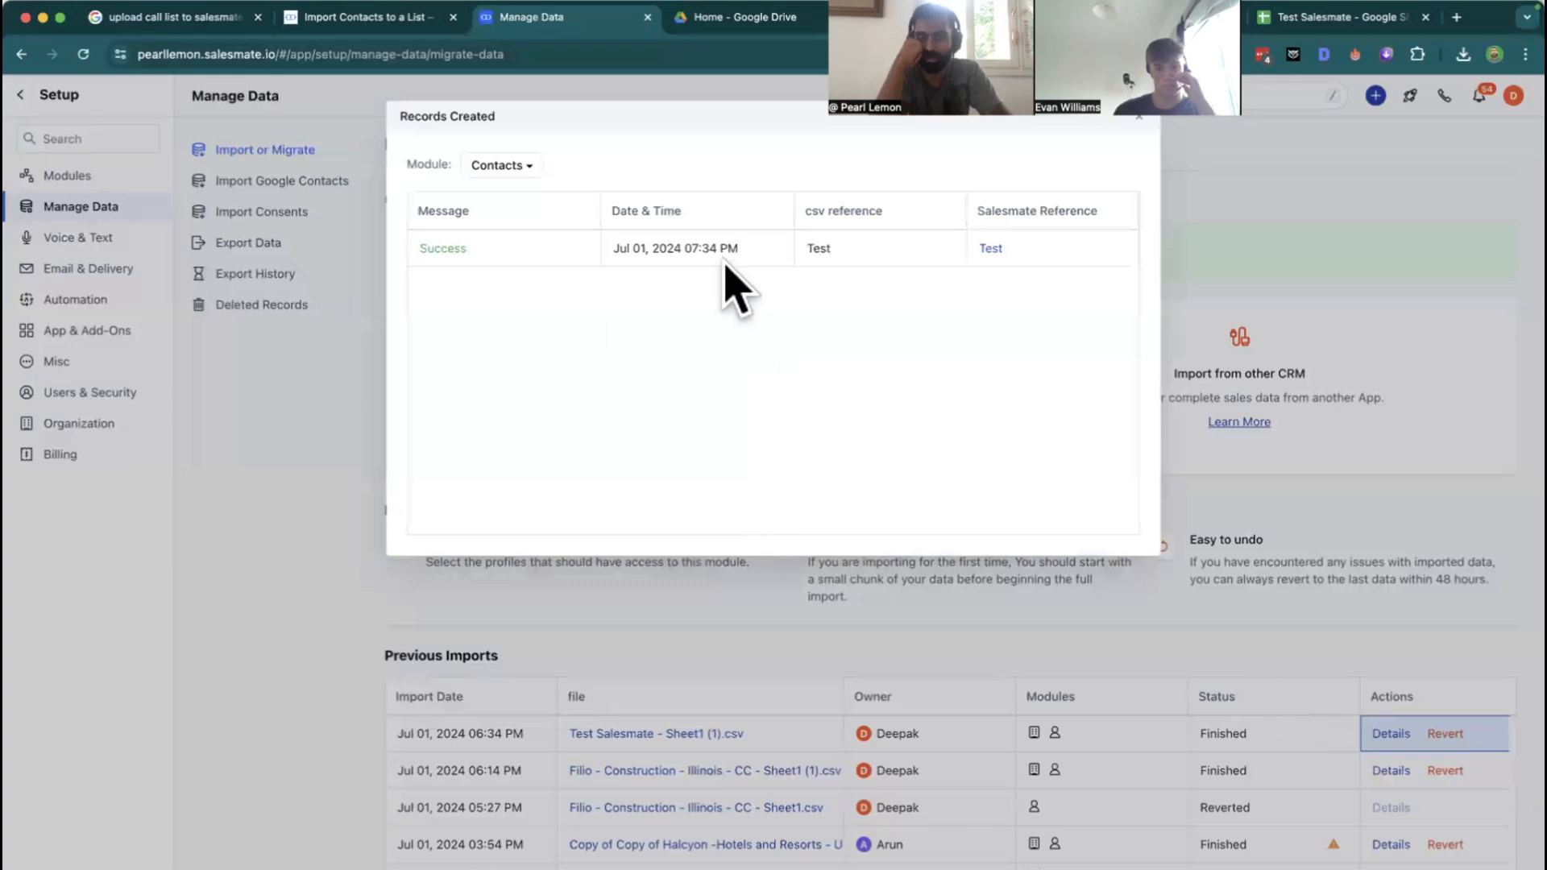
pyautogui.click(985, 250)
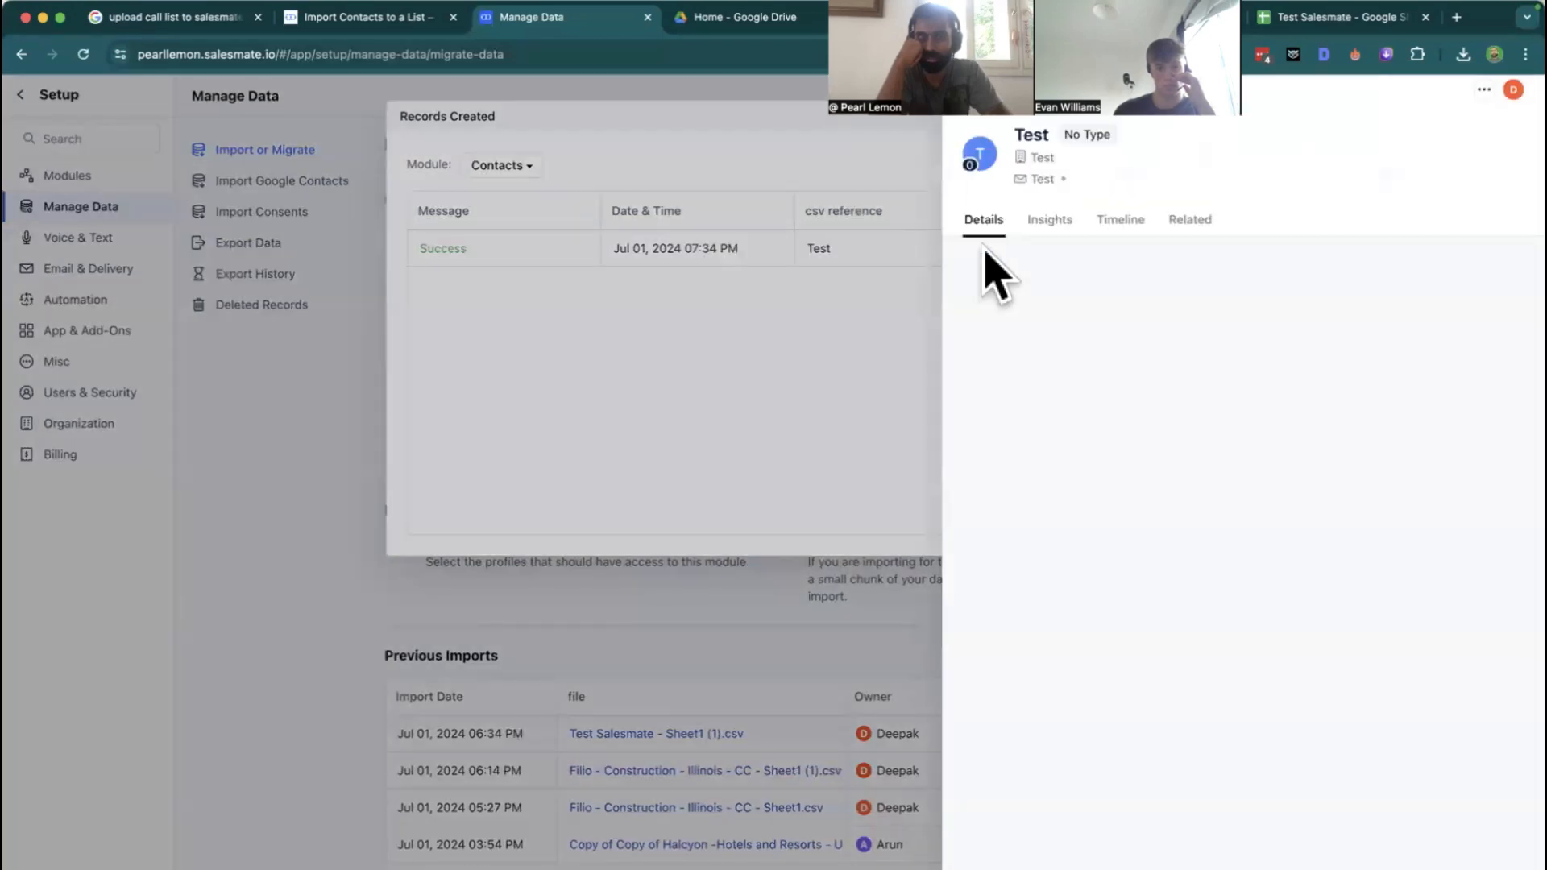
pyautogui.scroll(-2, 1246, 532)
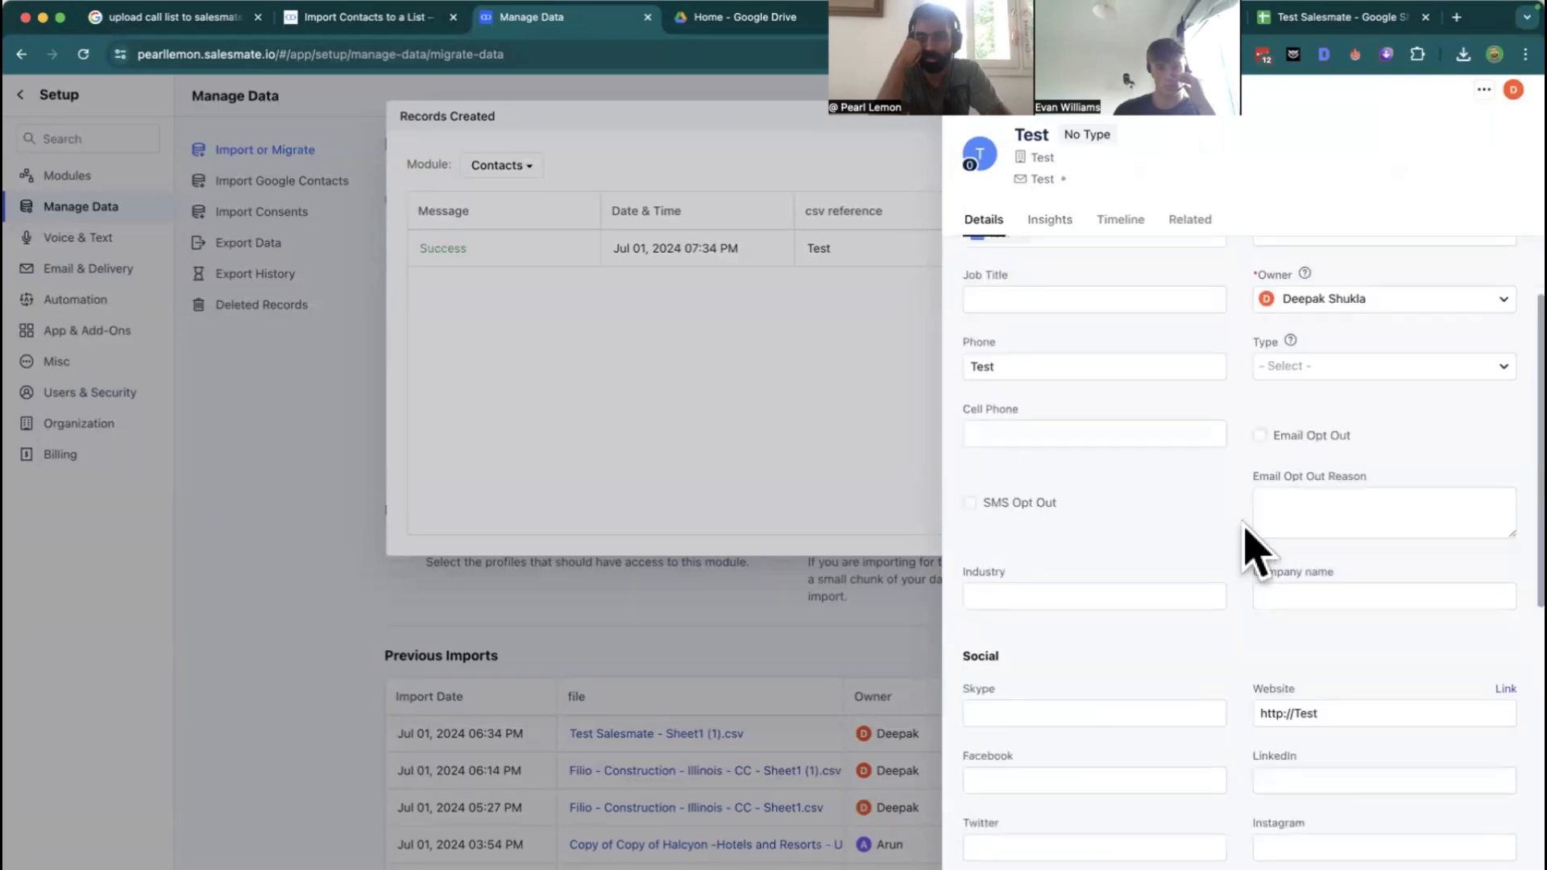
pyautogui.scroll(-5, 1248, 550)
pyautogui.scroll(6, 1247, 548)
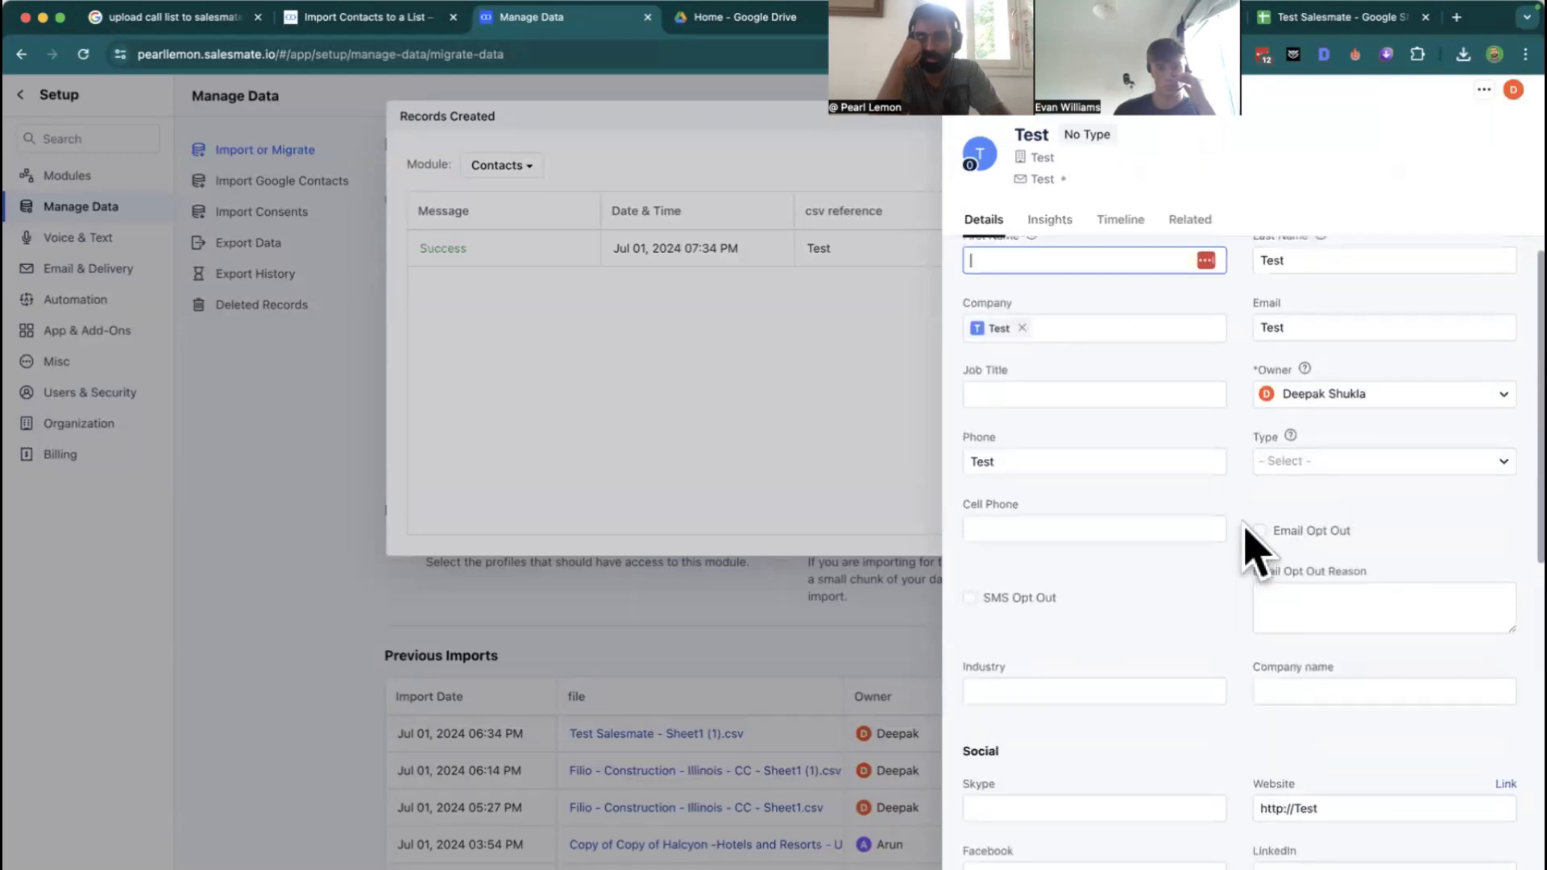
pyautogui.scroll(1, 1246, 528)
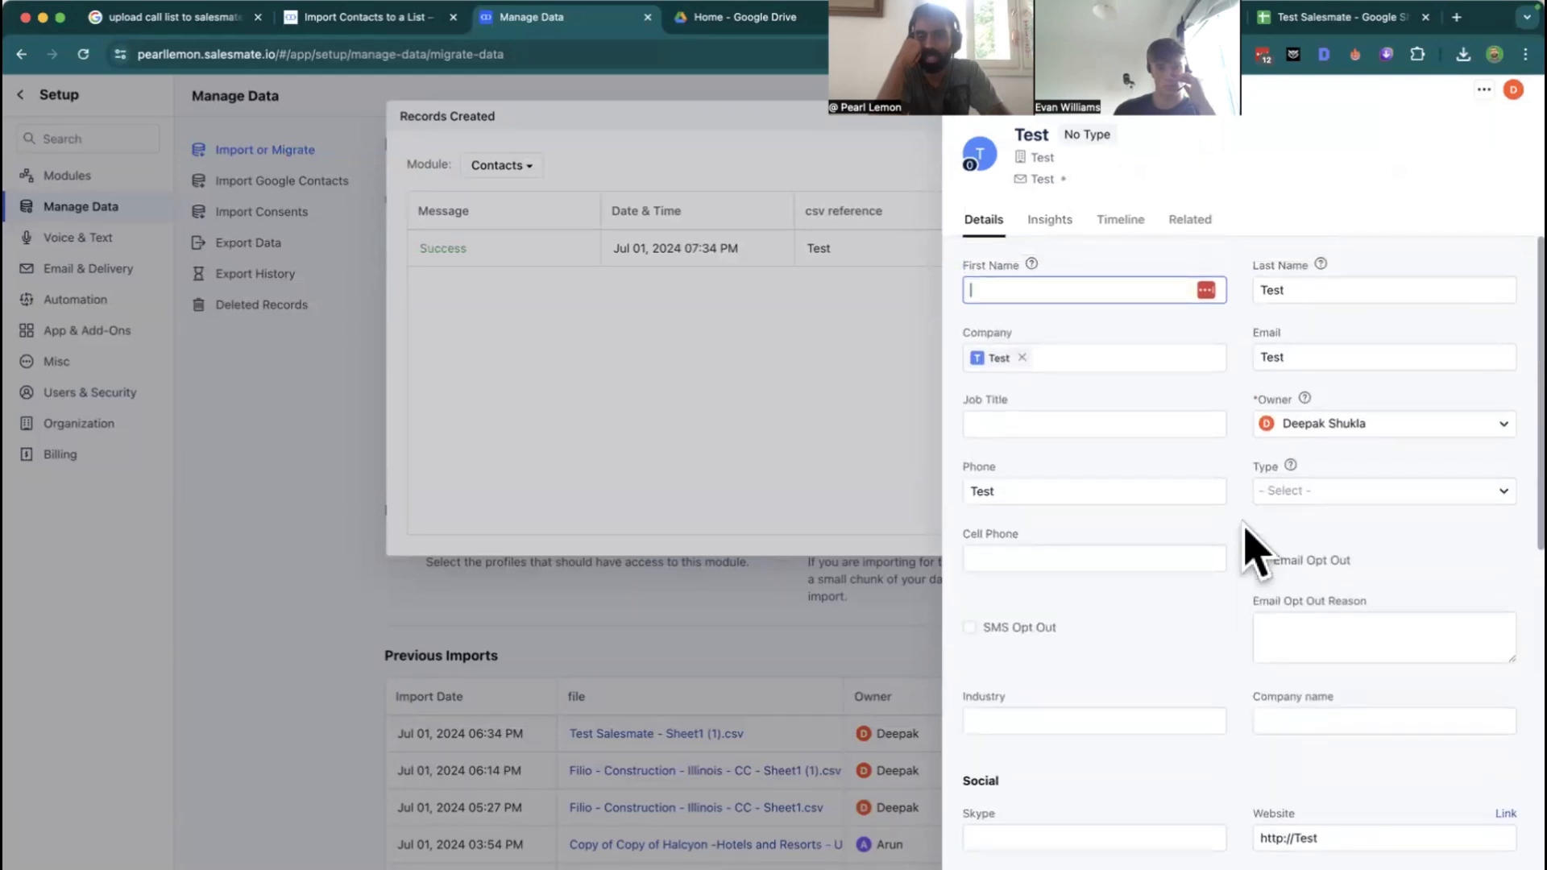
pyautogui.scroll(-10, 1247, 548)
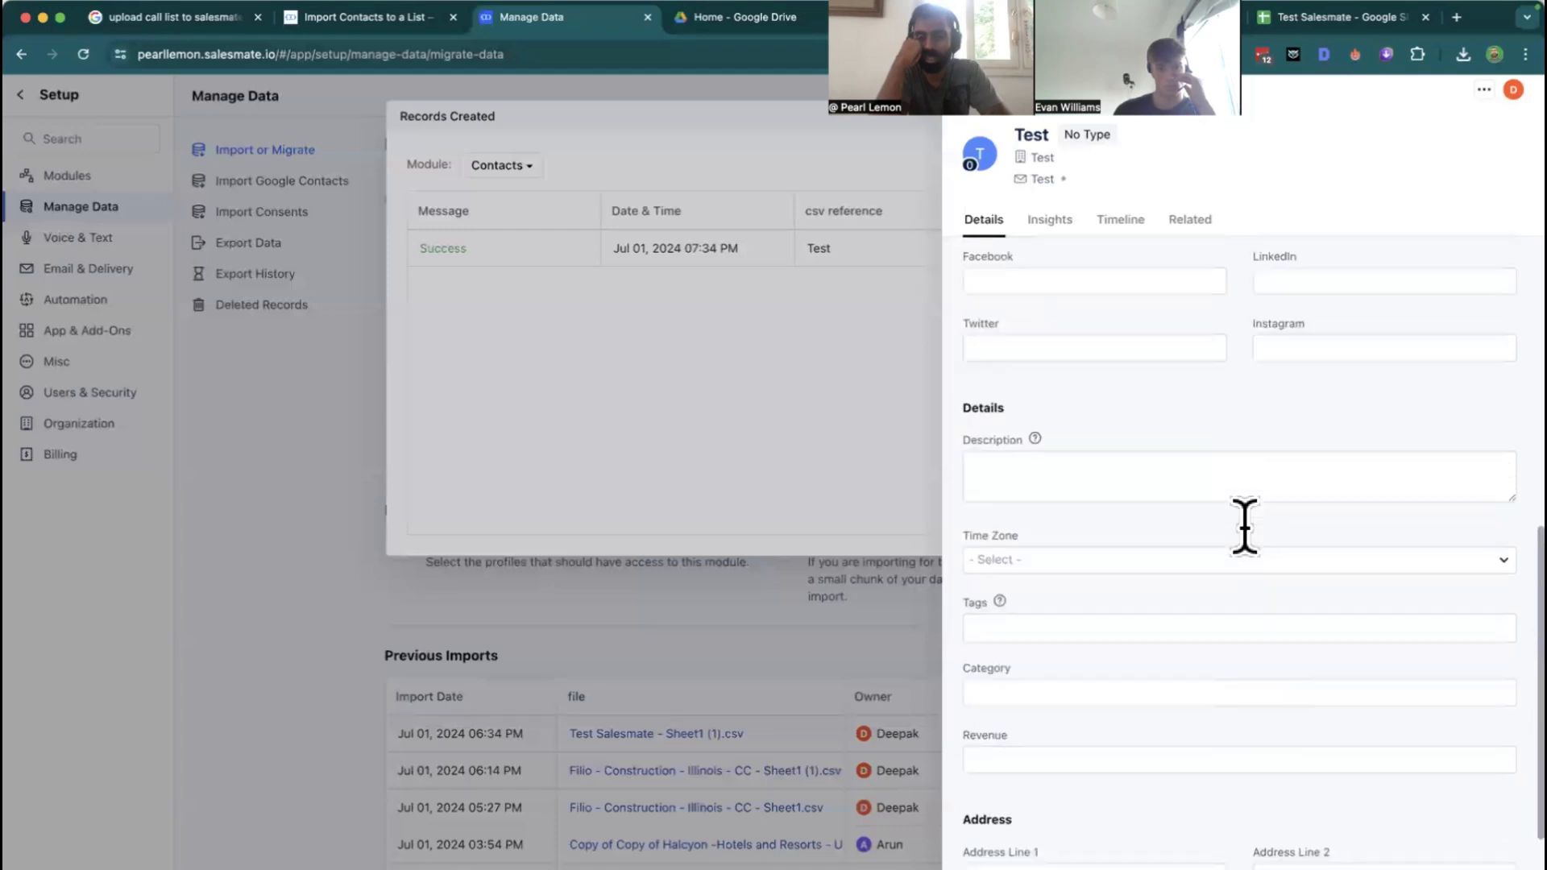
pyautogui.scroll(10, 1245, 528)
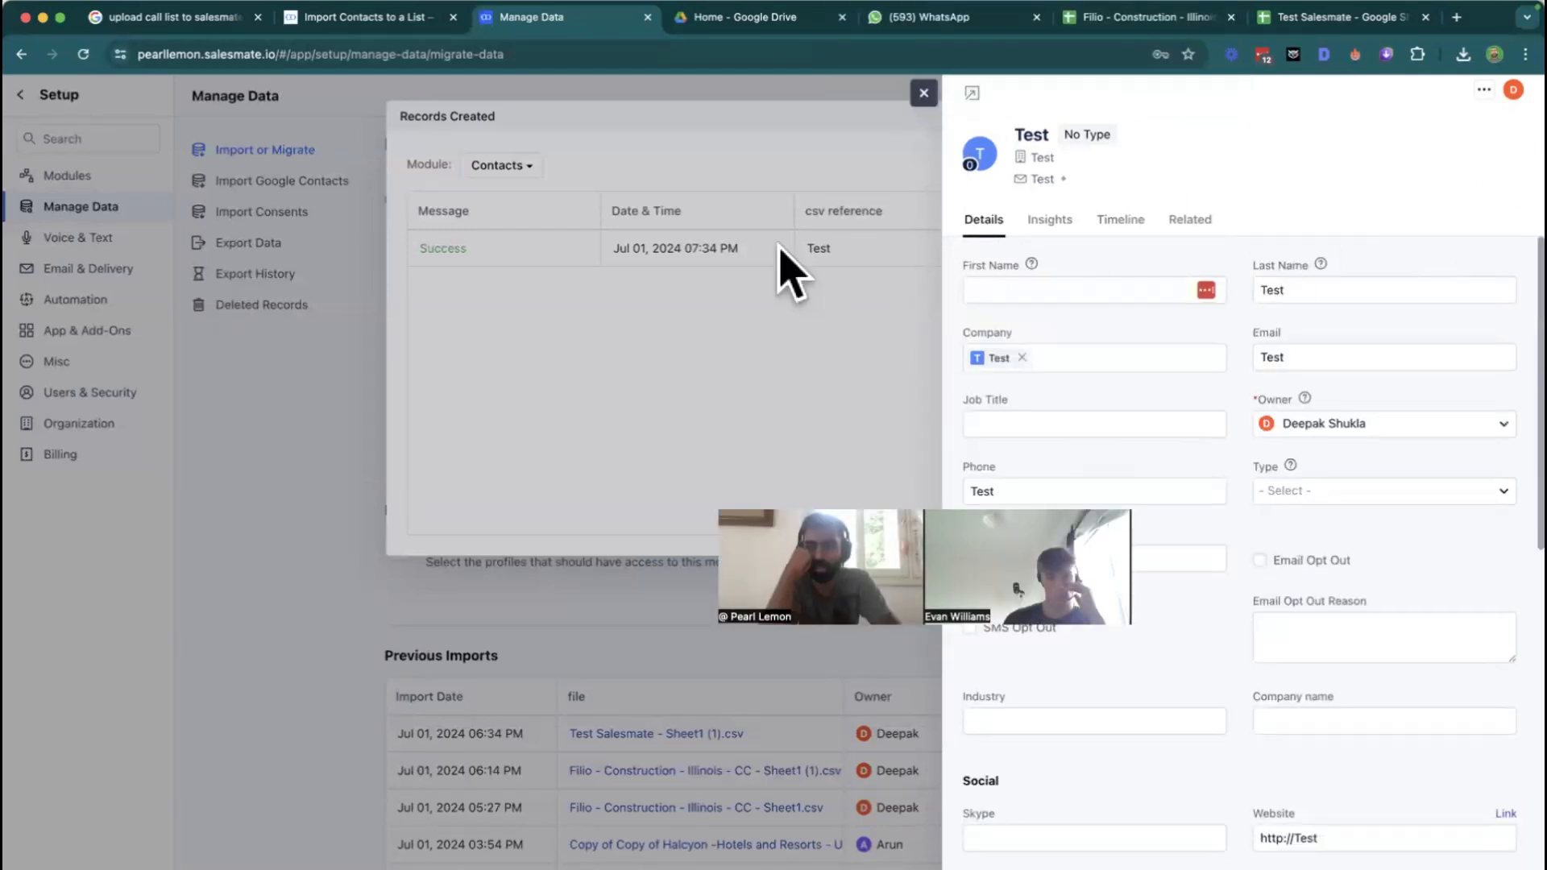
# Close the contact record, view the created records for the Companies module, and close the created records list
pyautogui.click(924, 95)
pyautogui.click(506, 166)
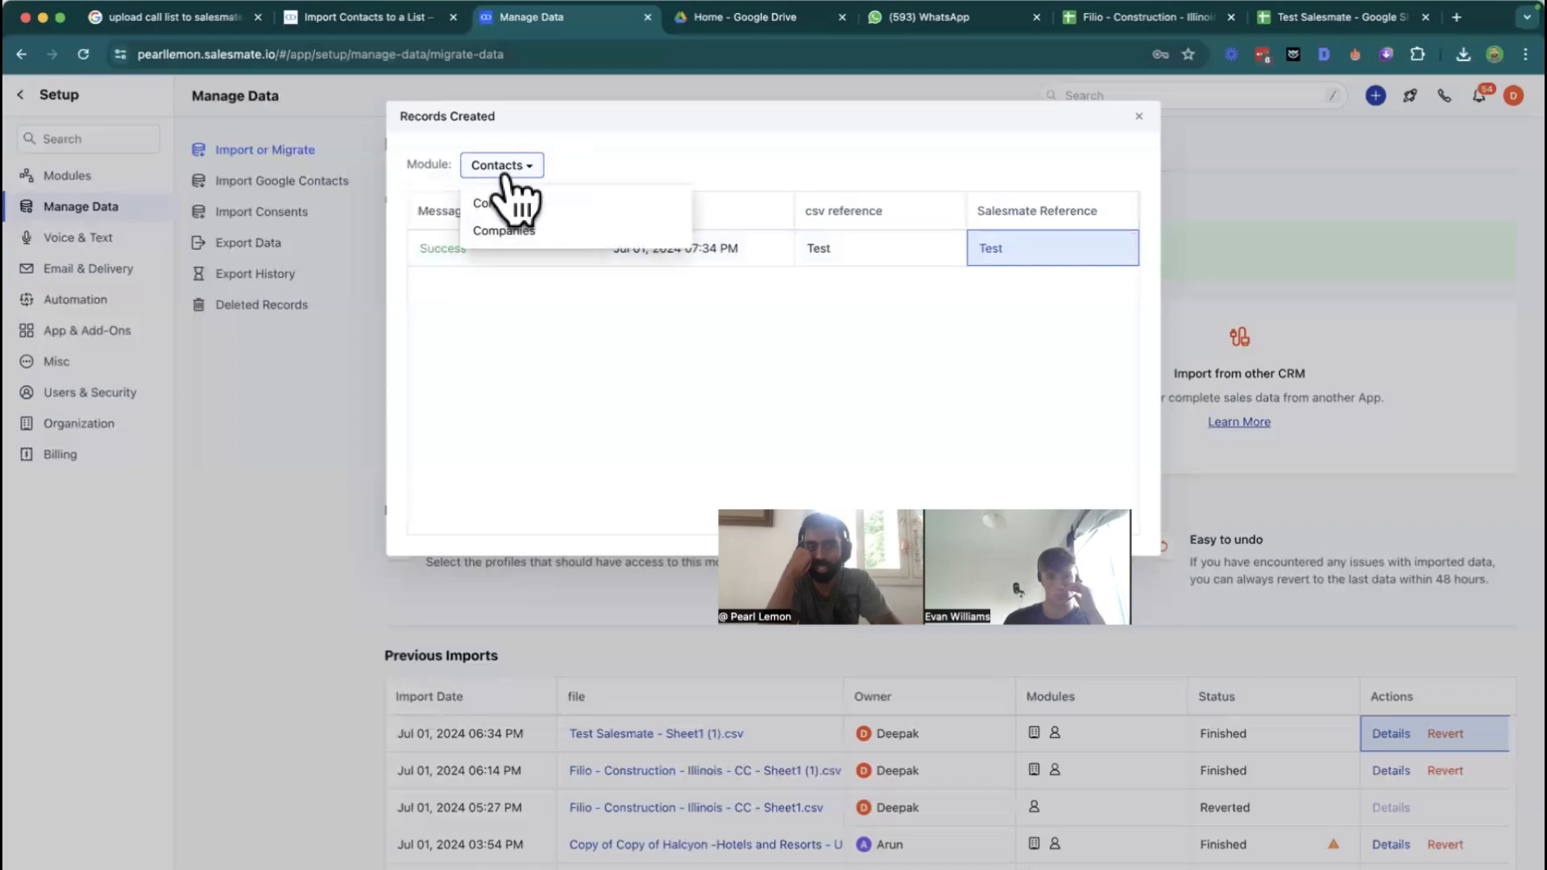
pyautogui.click(522, 237)
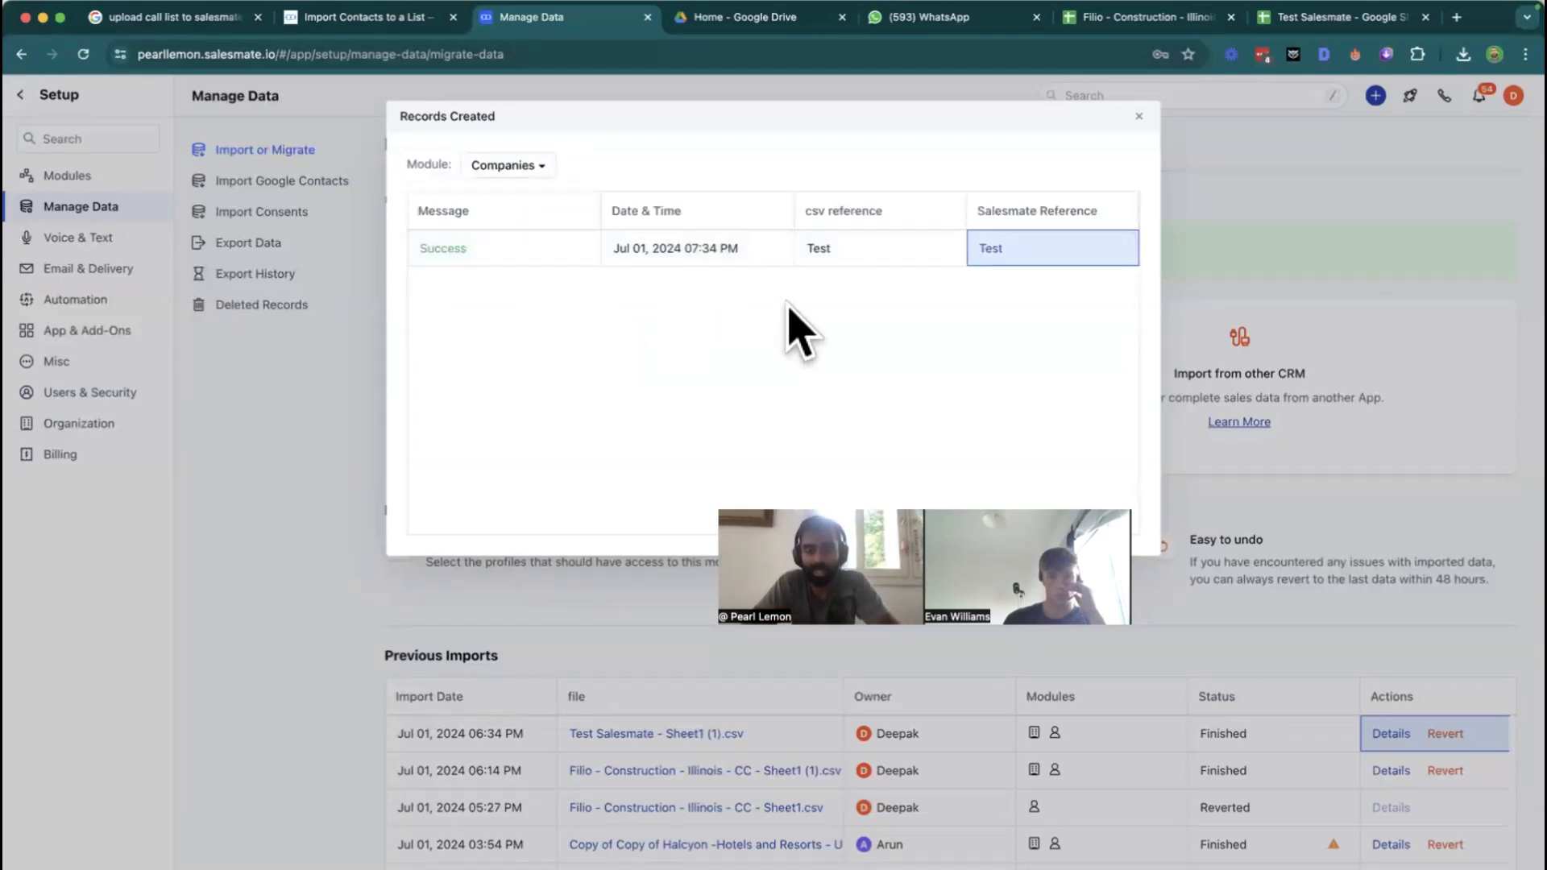
pyautogui.click(1139, 116)
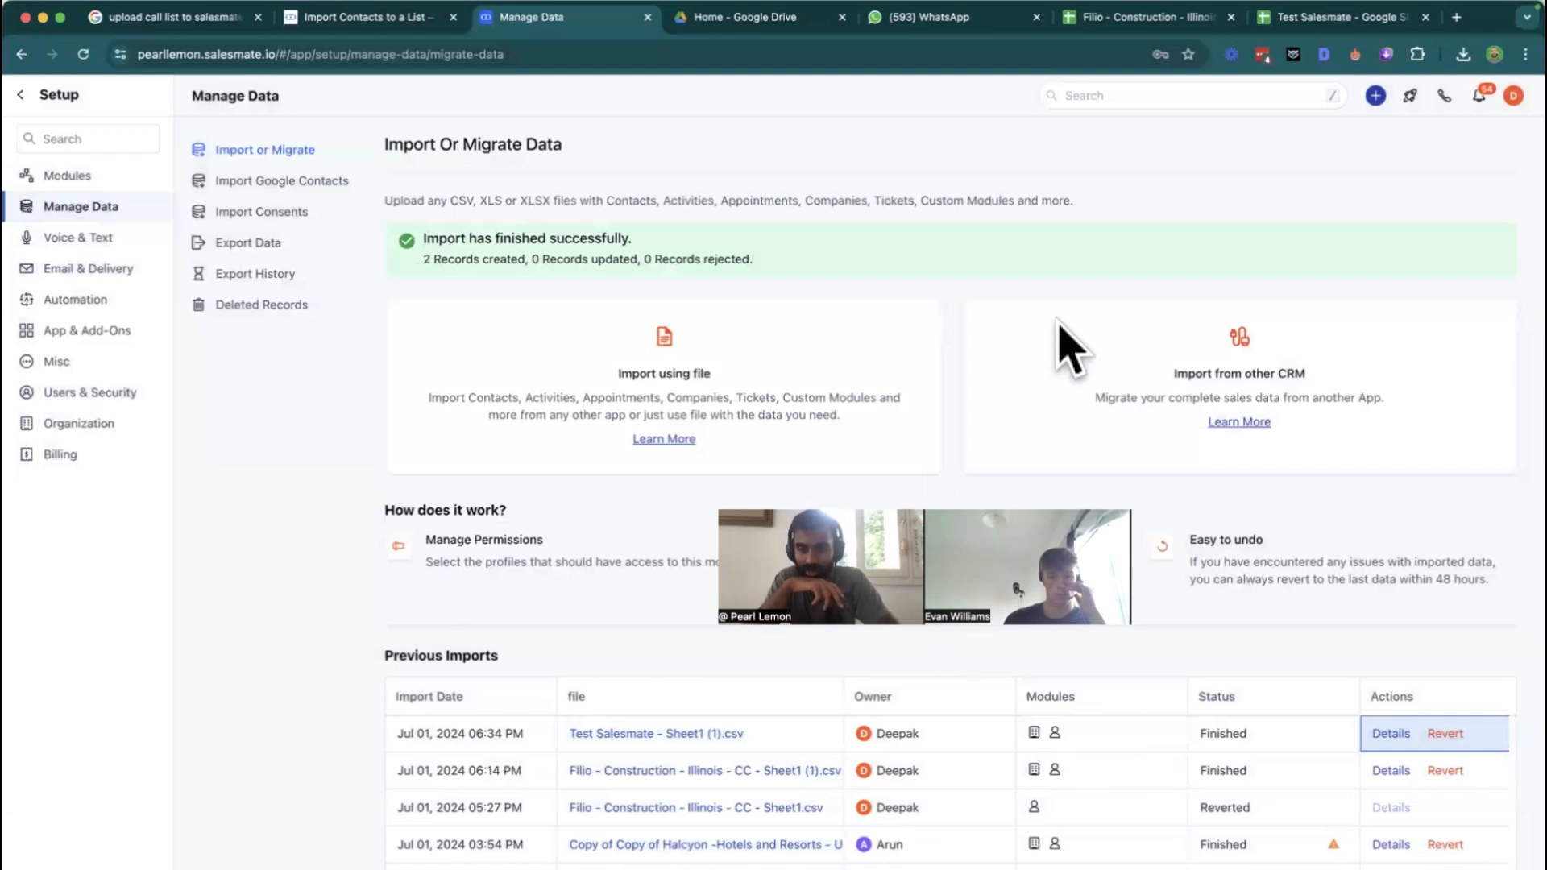
# Download the imported Test Salesmate file and view the import summary of the finished Filio - Construction - Illinois import
pyautogui.click(612, 735)
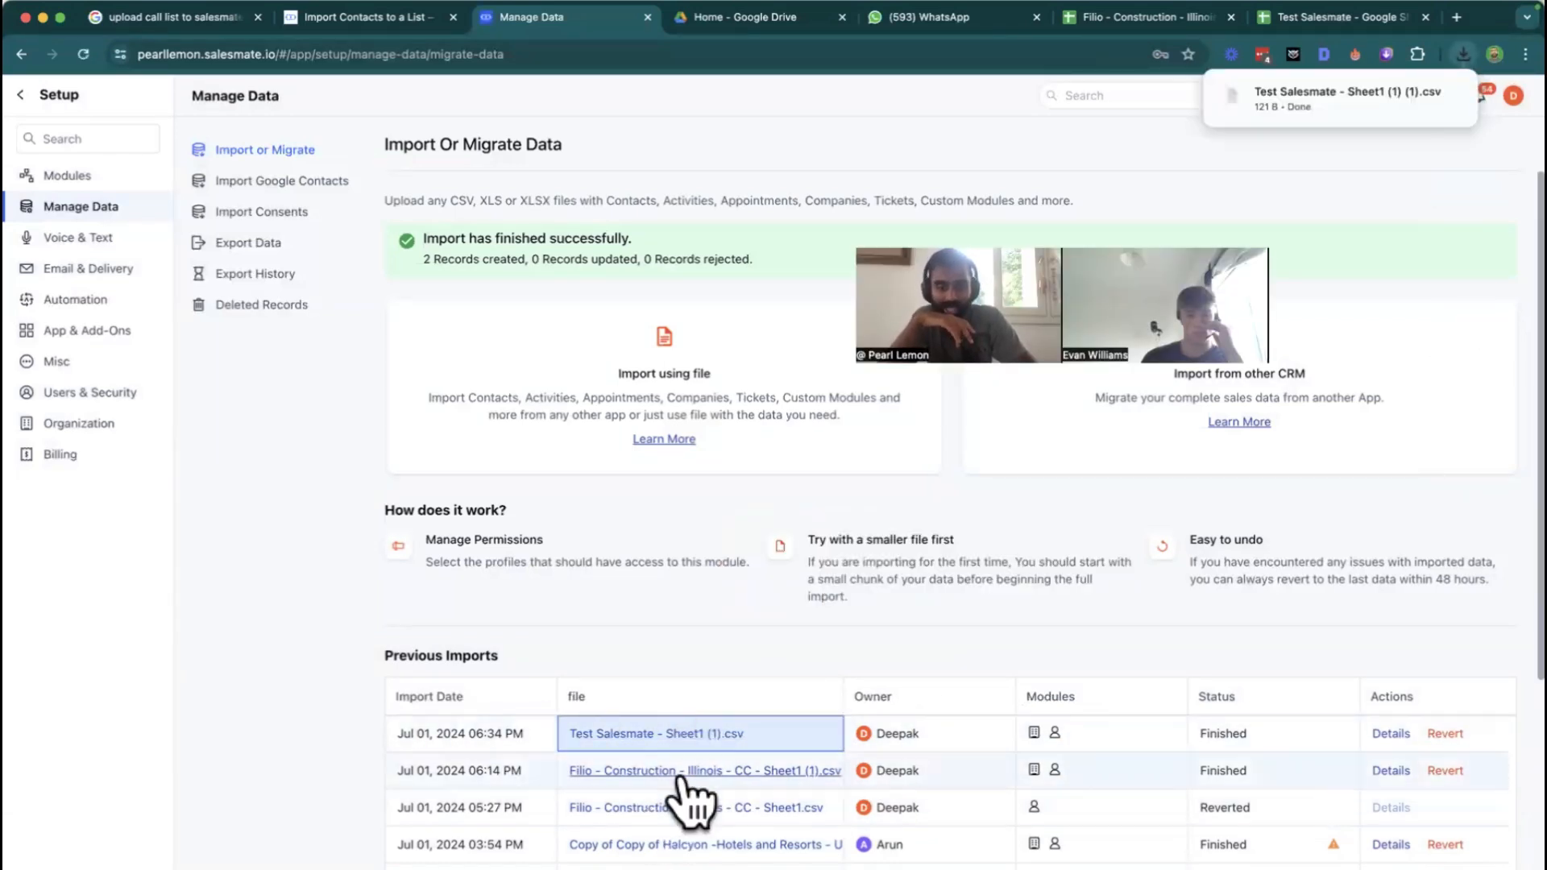
pyautogui.click(1390, 771)
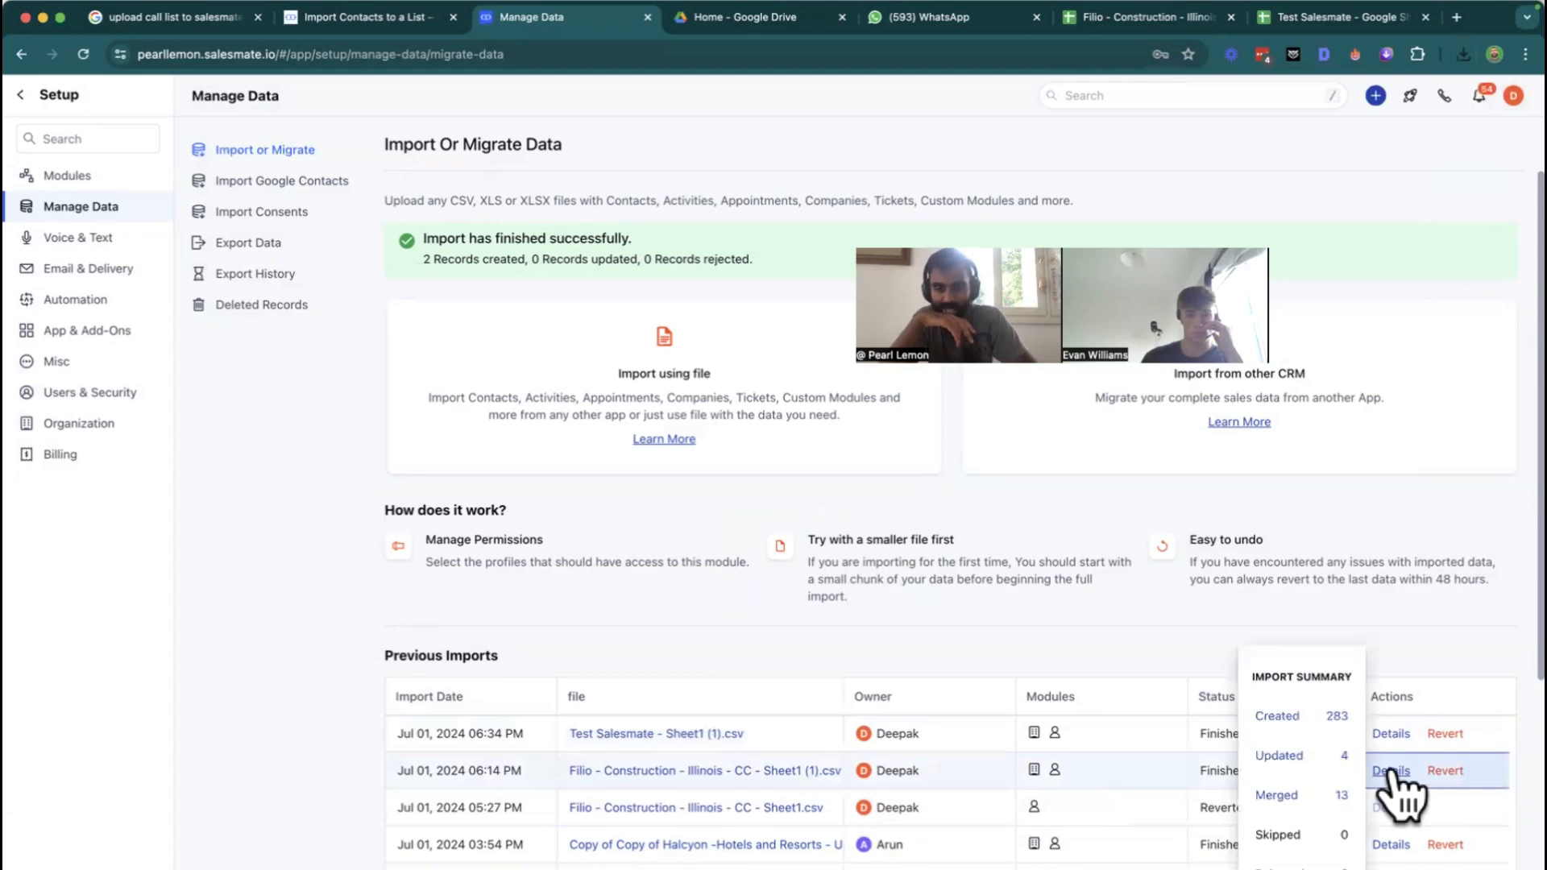
# Switch to the Filio - Construction - Illinois - CC spreadsheet and select the Name entries from A2 down to check where the contact list ends
pyautogui.click(1133, 18)
pyautogui.click(145, 274)
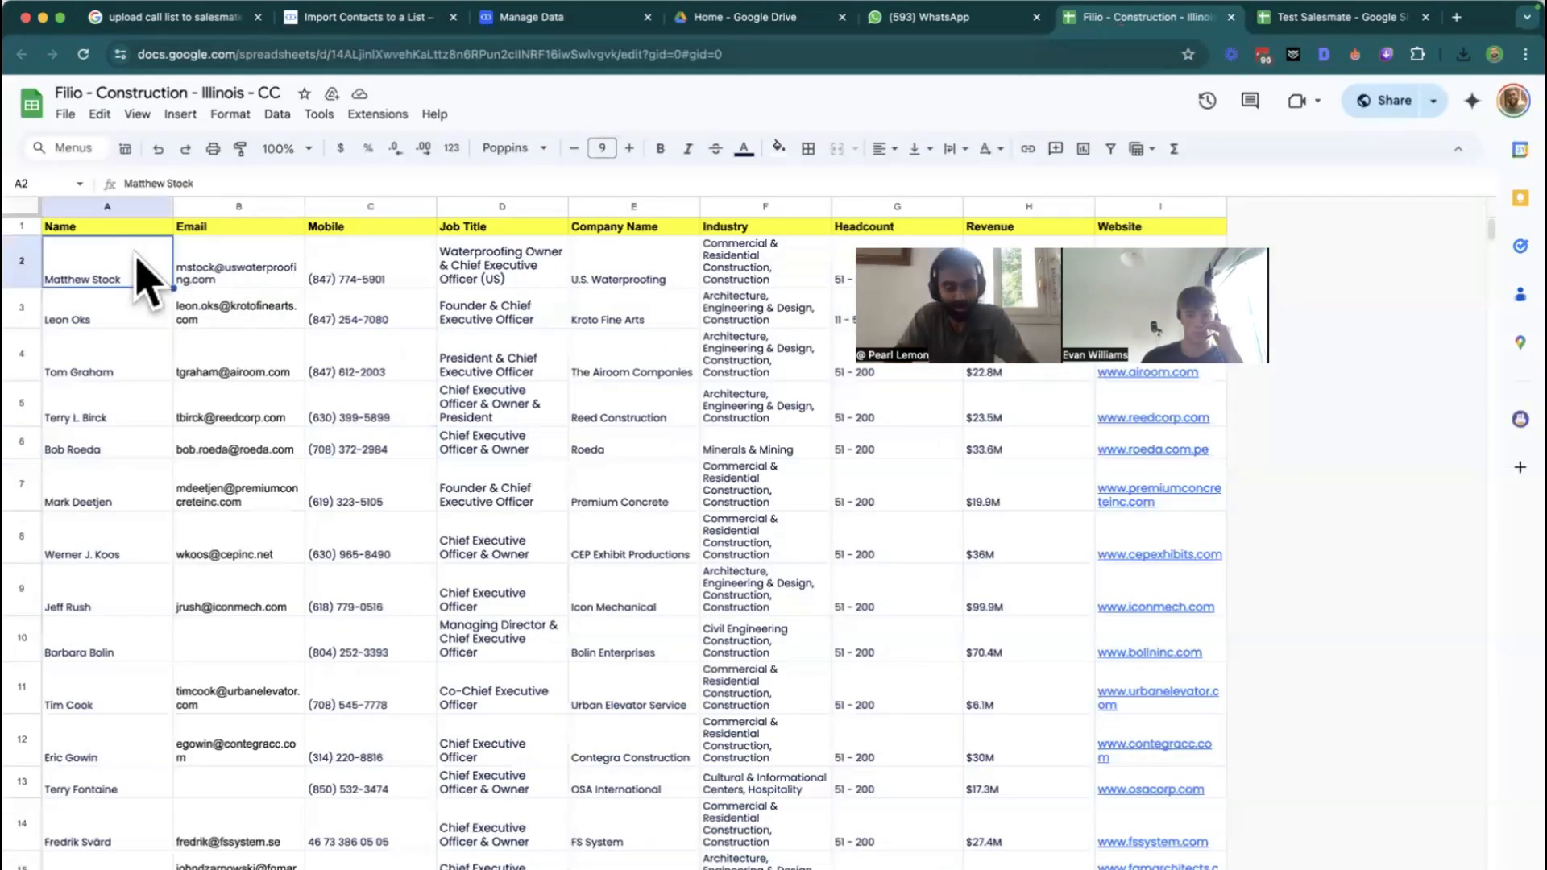
pyautogui.press('super+shift+Down')
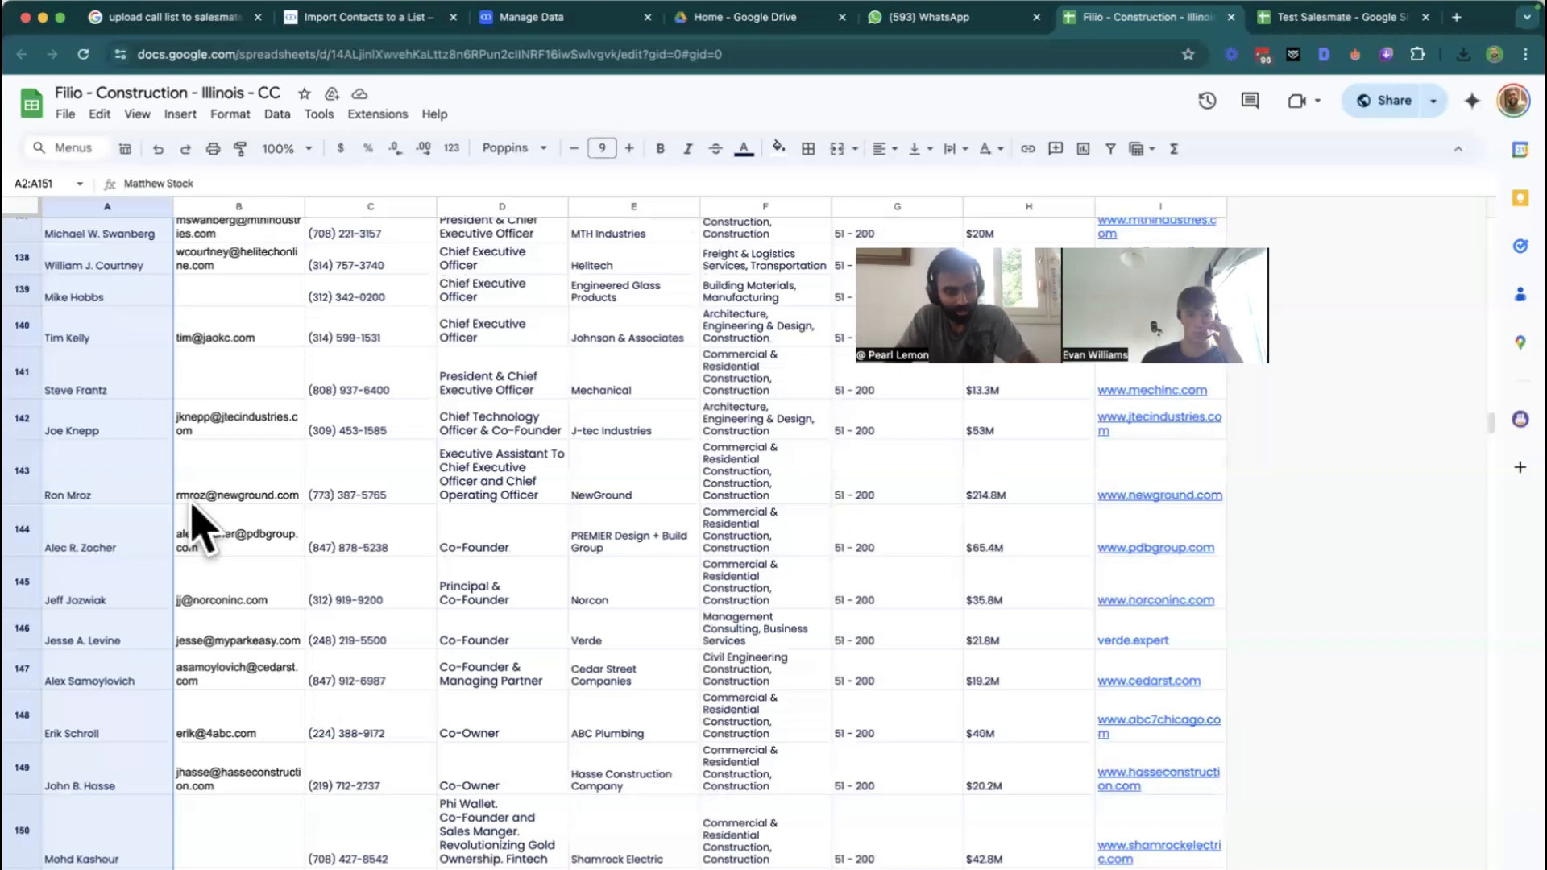
pyautogui.scroll(-10, 194, 524)
pyautogui.scroll(8, 191, 518)
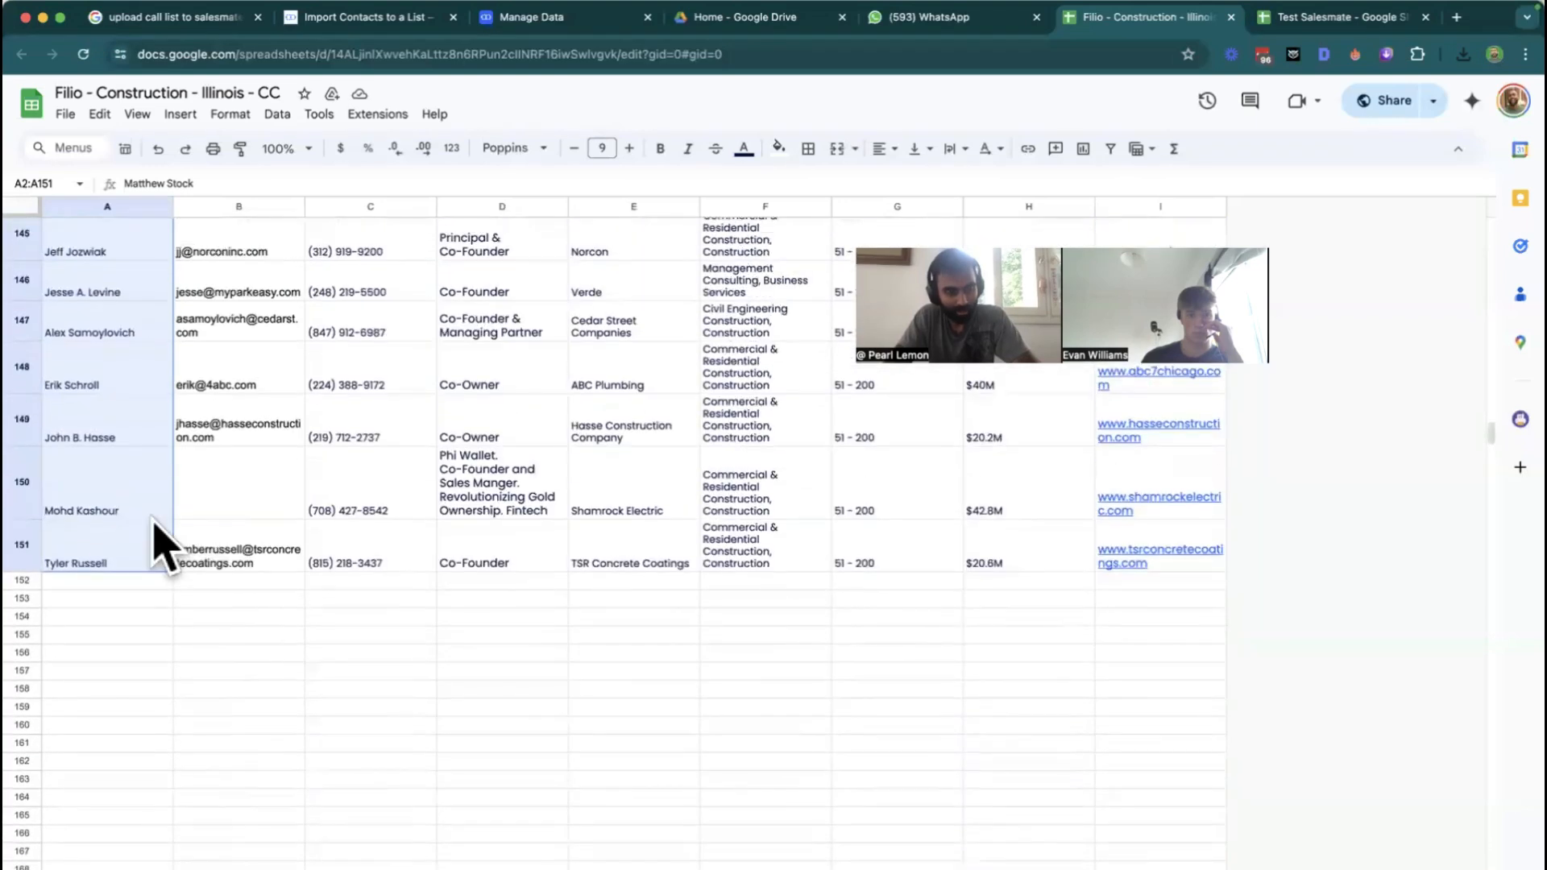
pyautogui.click(87, 585)
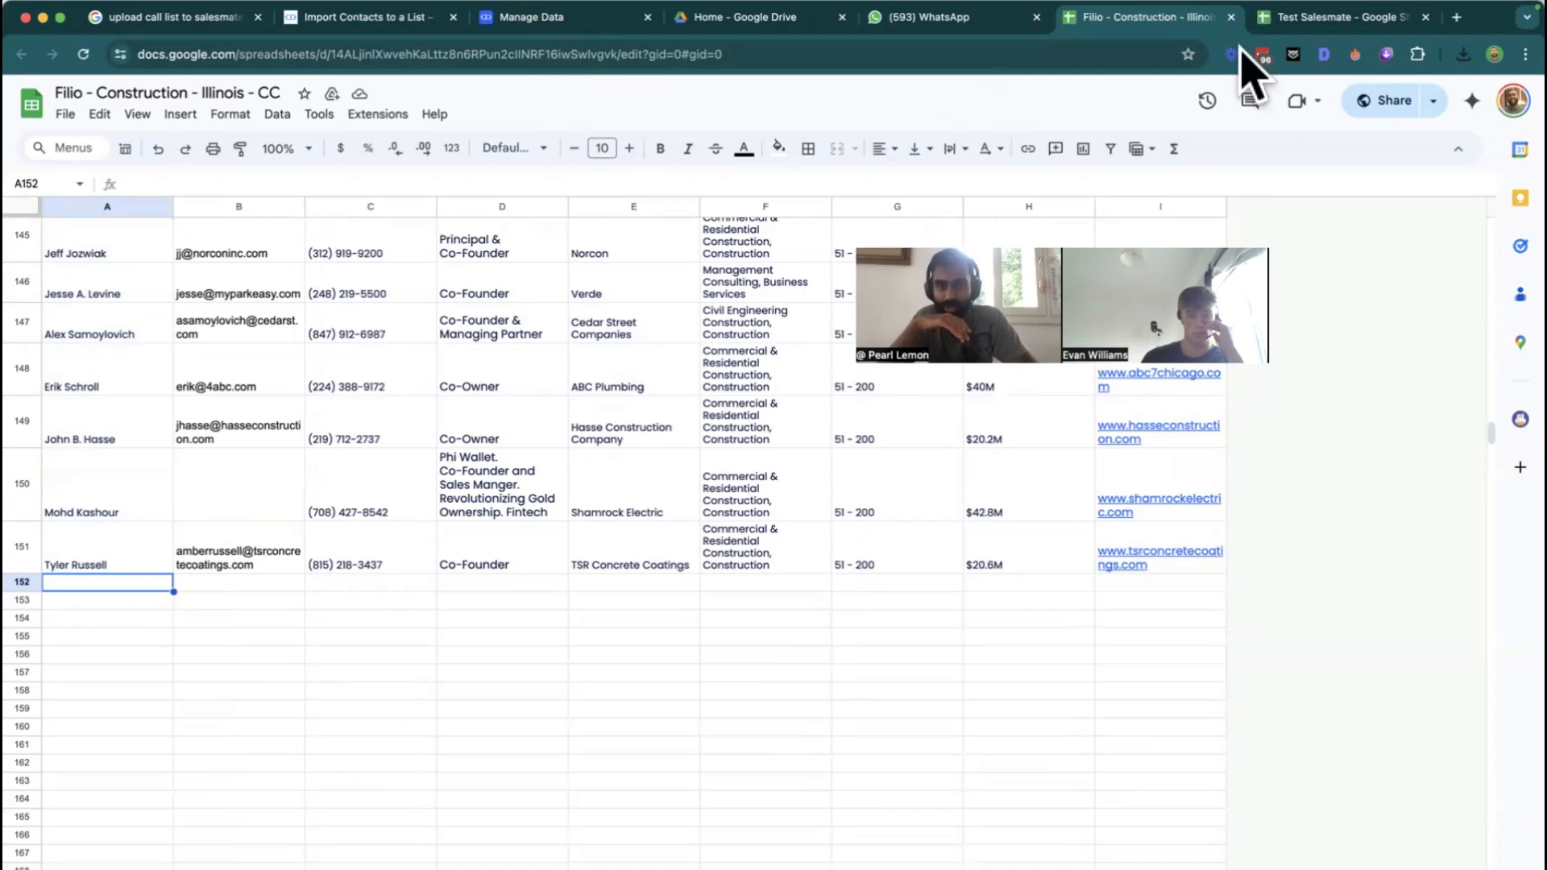
# Return to Salesmate, leave the setup area for the Contacts list, and open the support chat
pyautogui.click(556, 17)
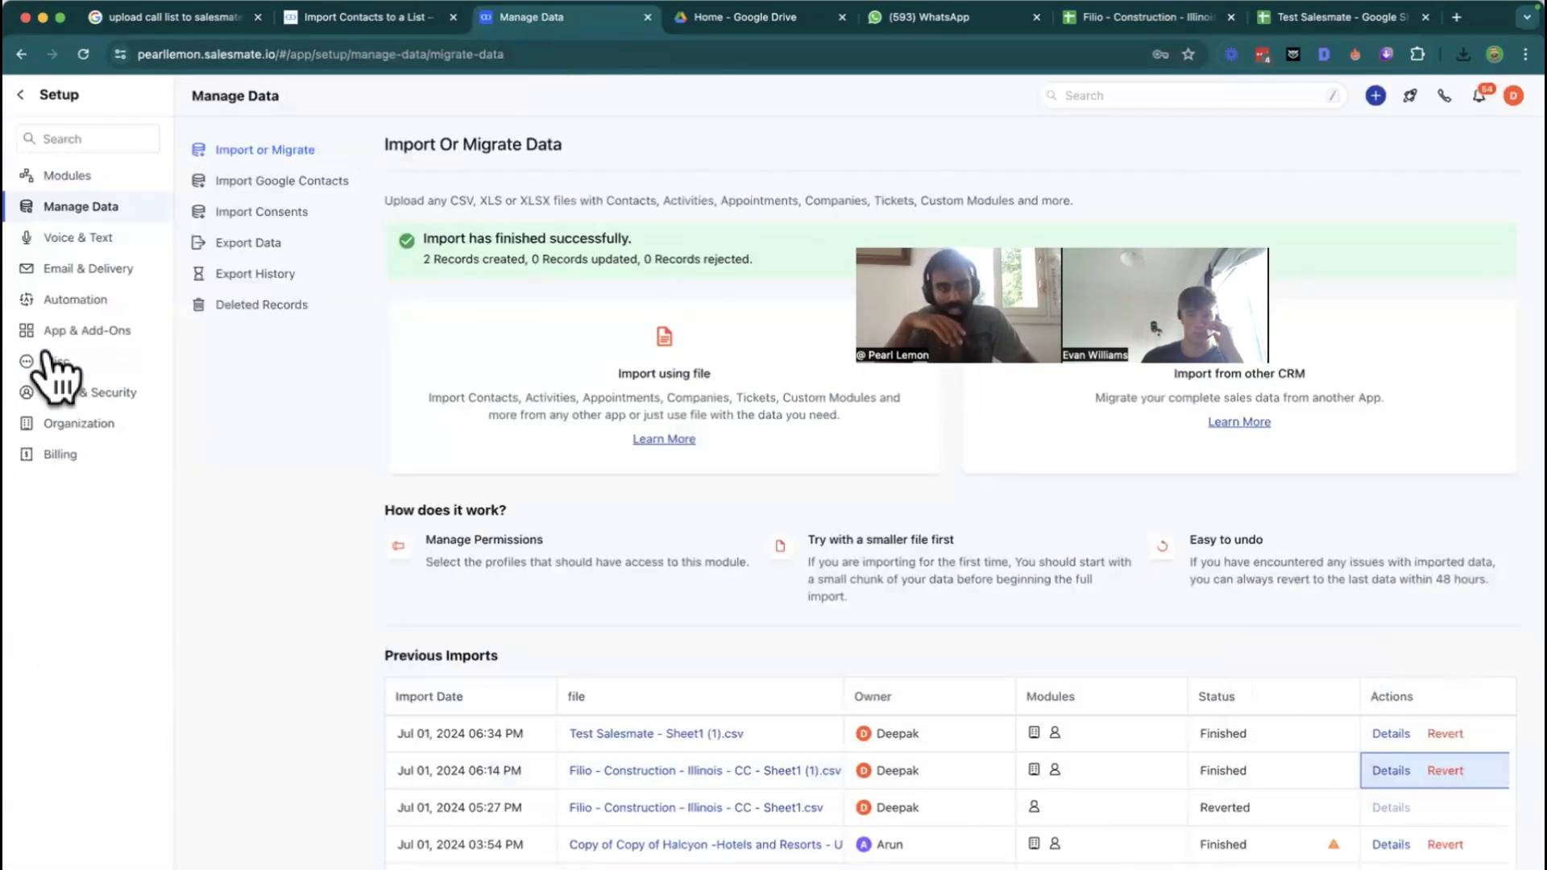
pyautogui.click(45, 95)
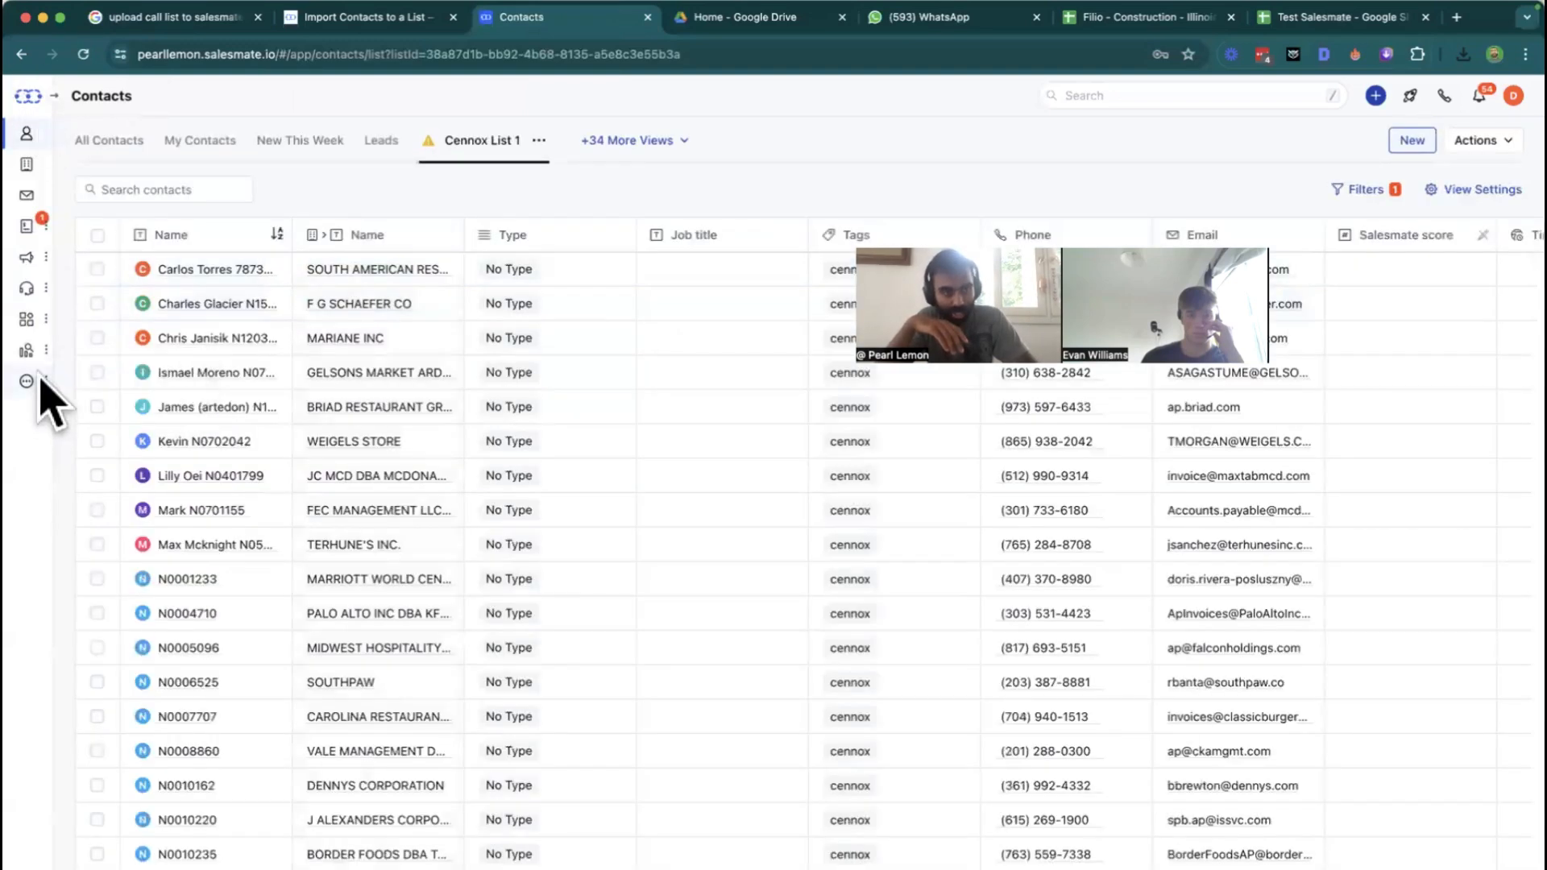
pyautogui.click(54, 95)
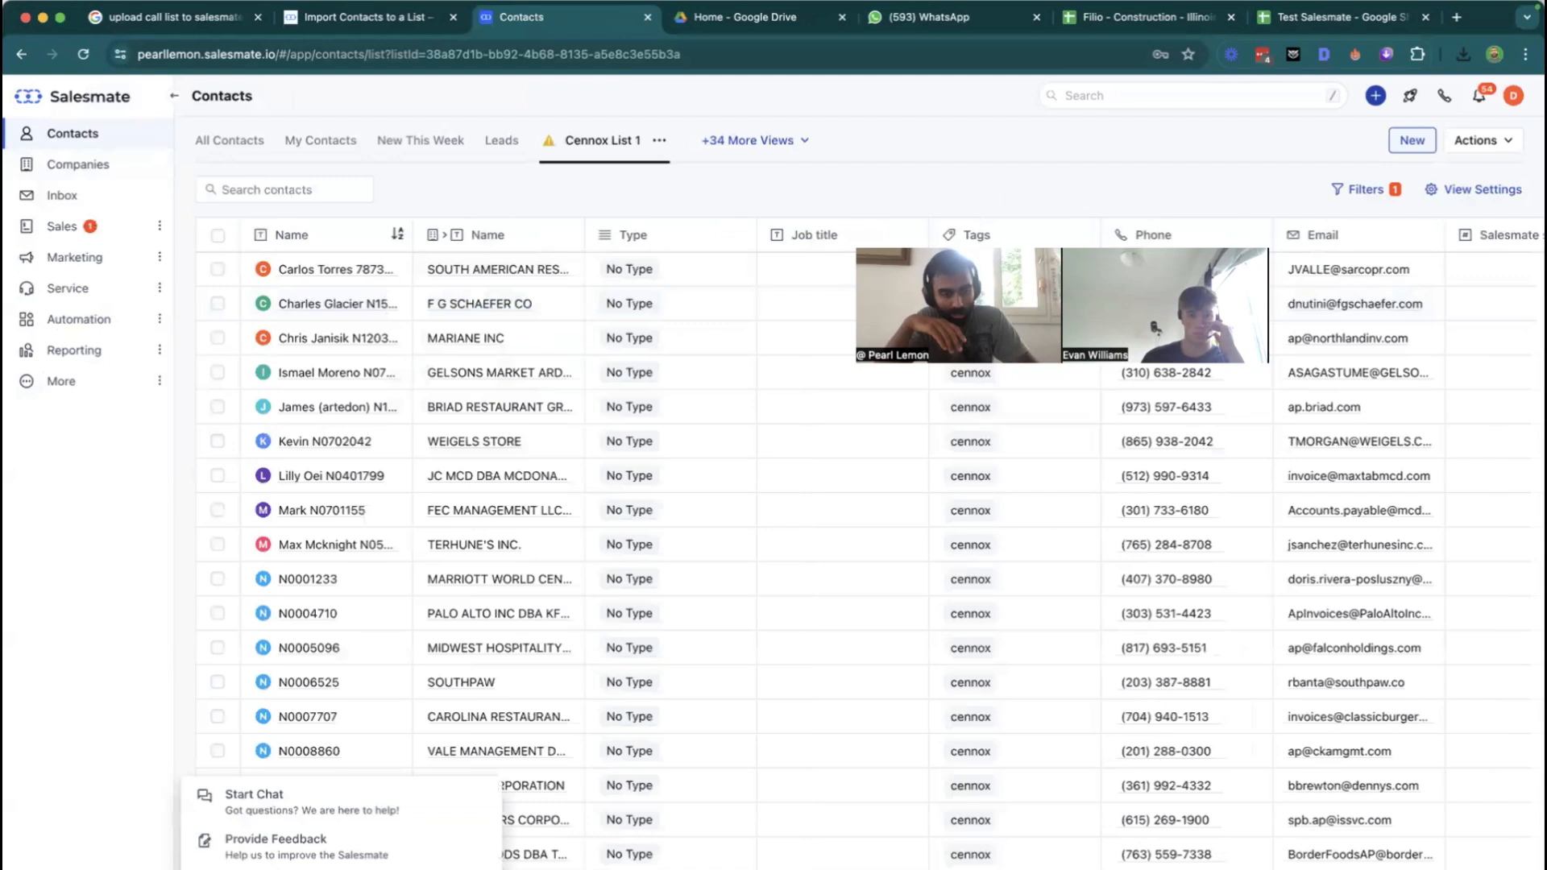
pyautogui.click(330, 796)
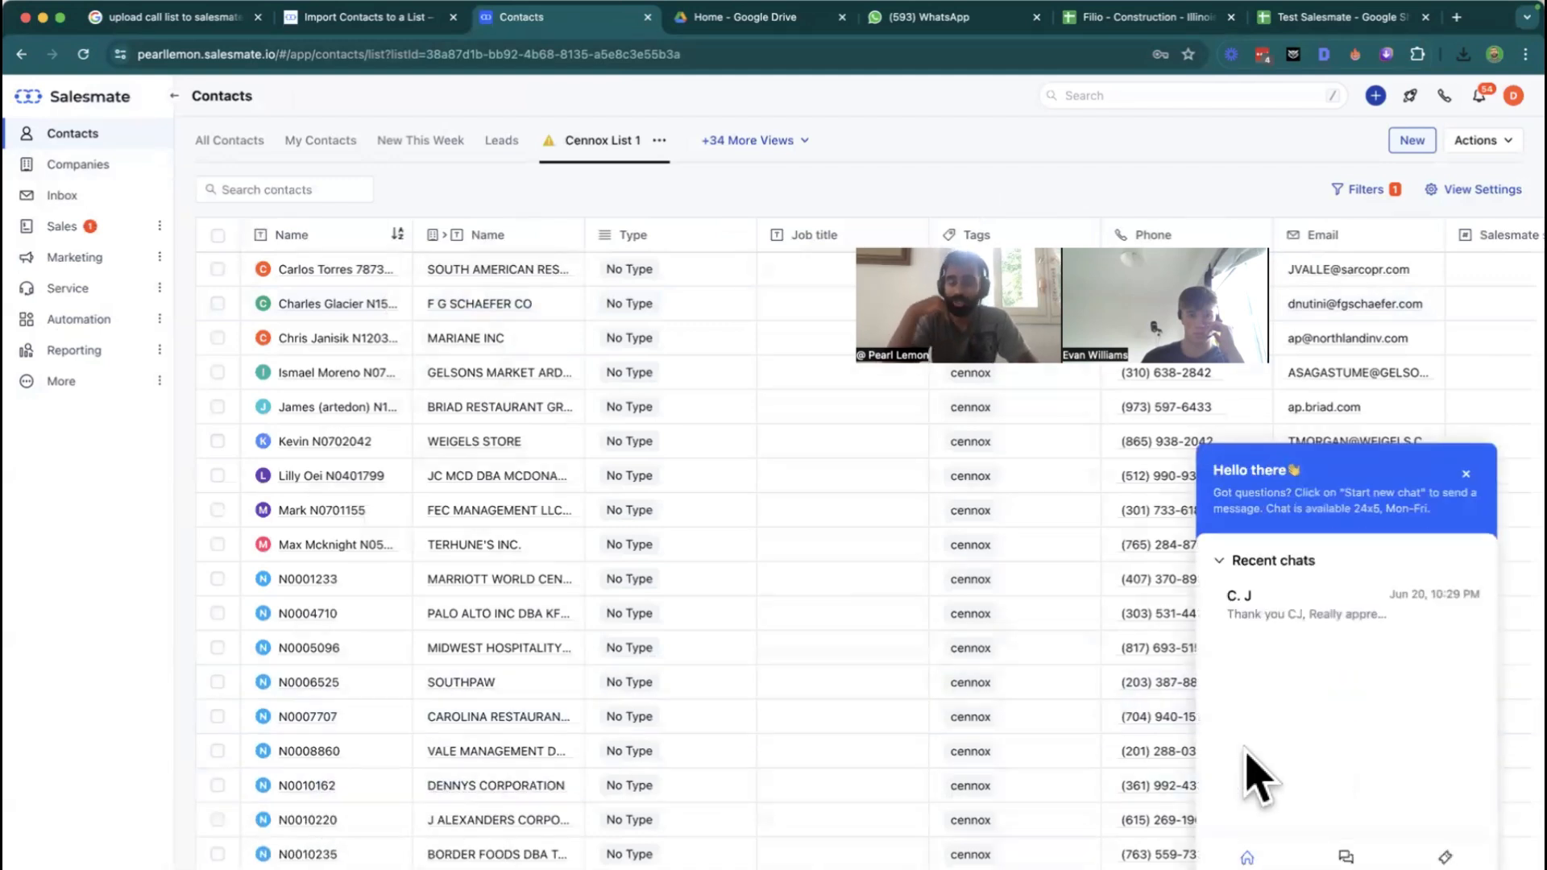